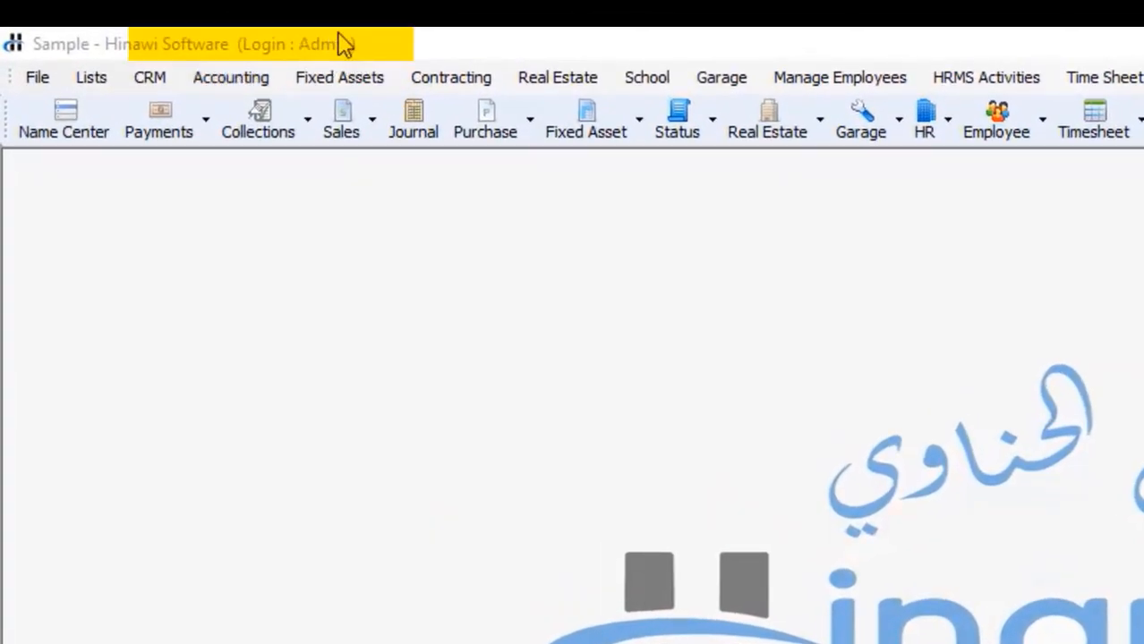
Step: Browse the Accounting, HRMS, School and employee management menus
left_click(224, 77)
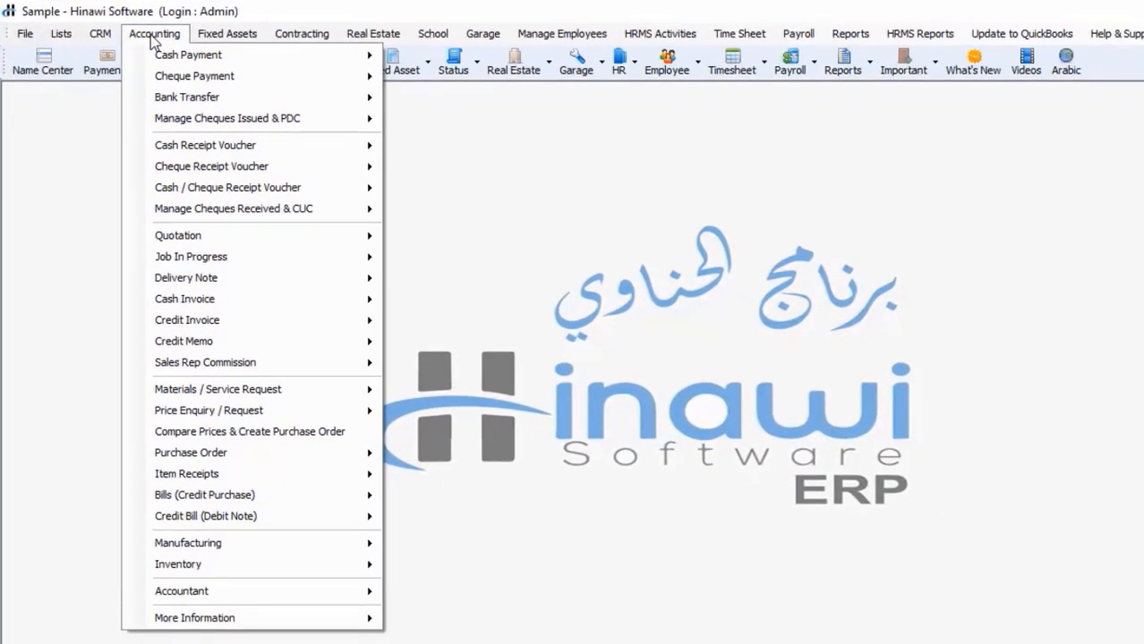
left_click(651, 36)
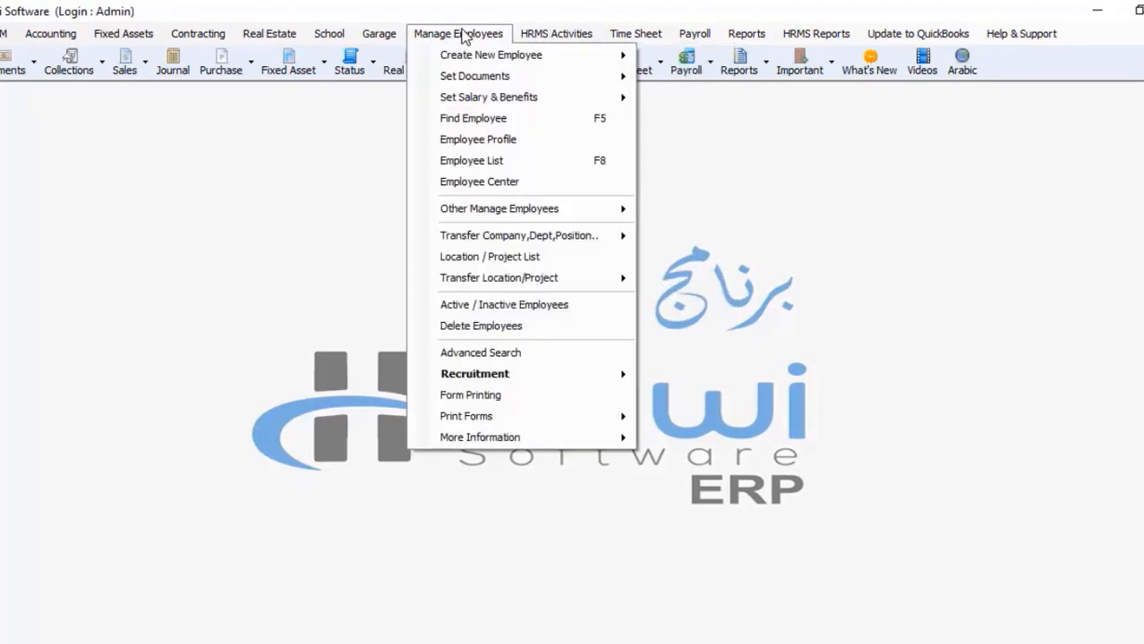
mouse_move(369, 42)
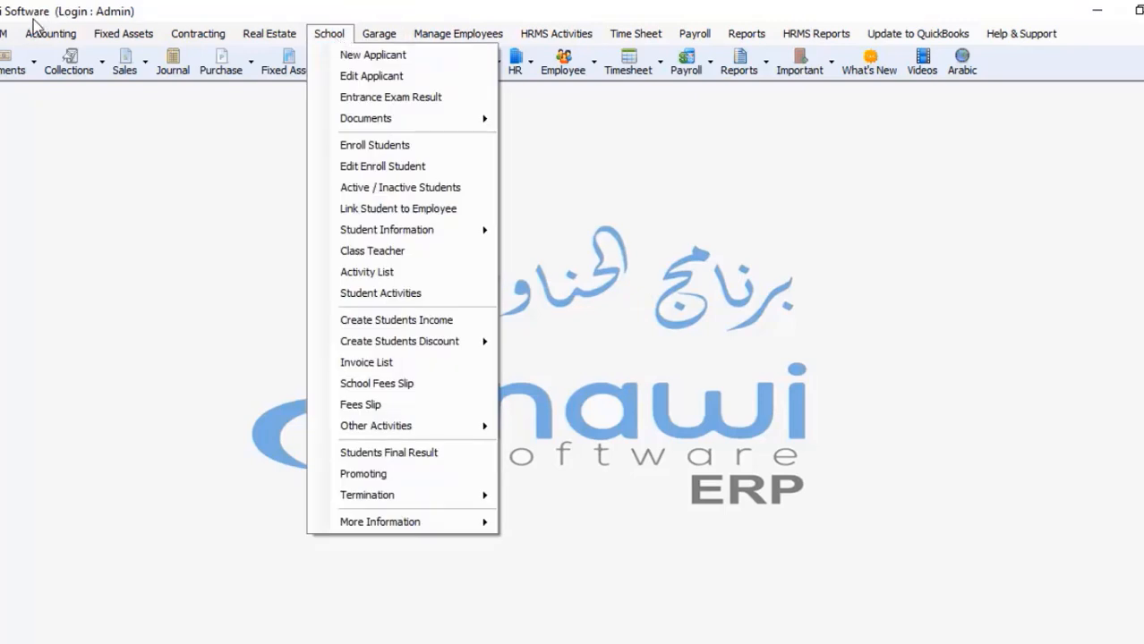
mouse_move(40, 43)
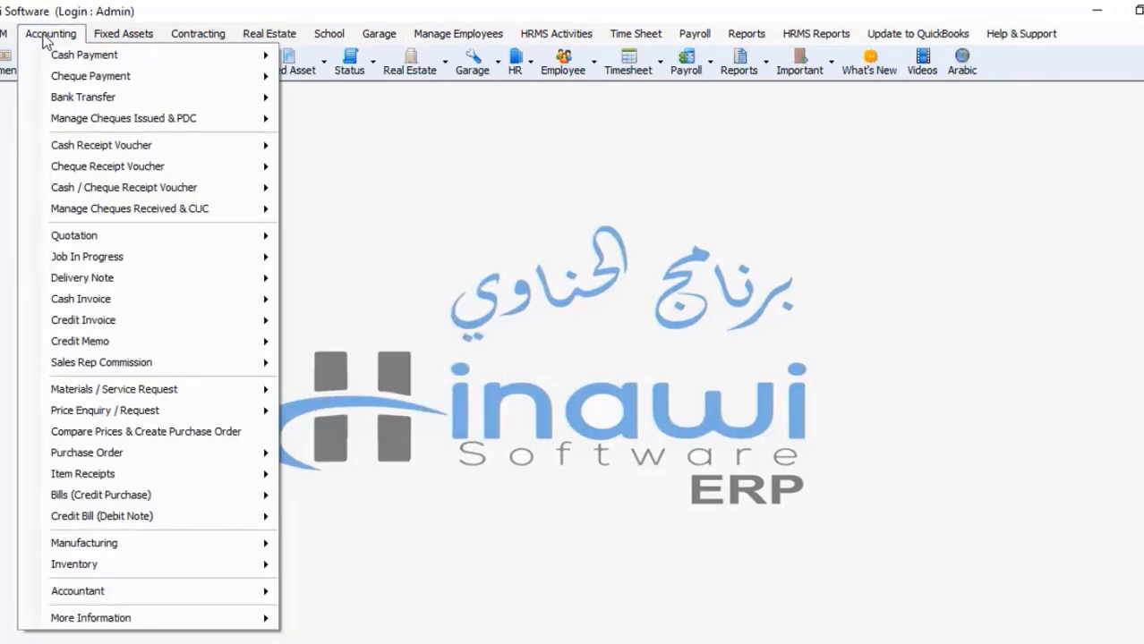
left_click(329, 36)
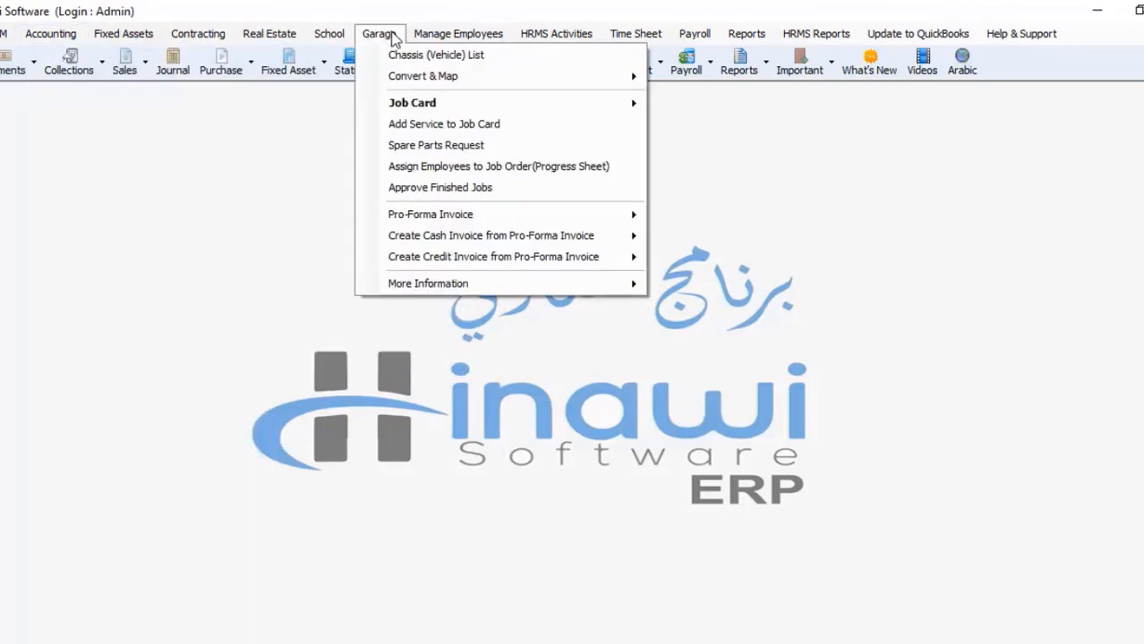
mouse_move(421, 37)
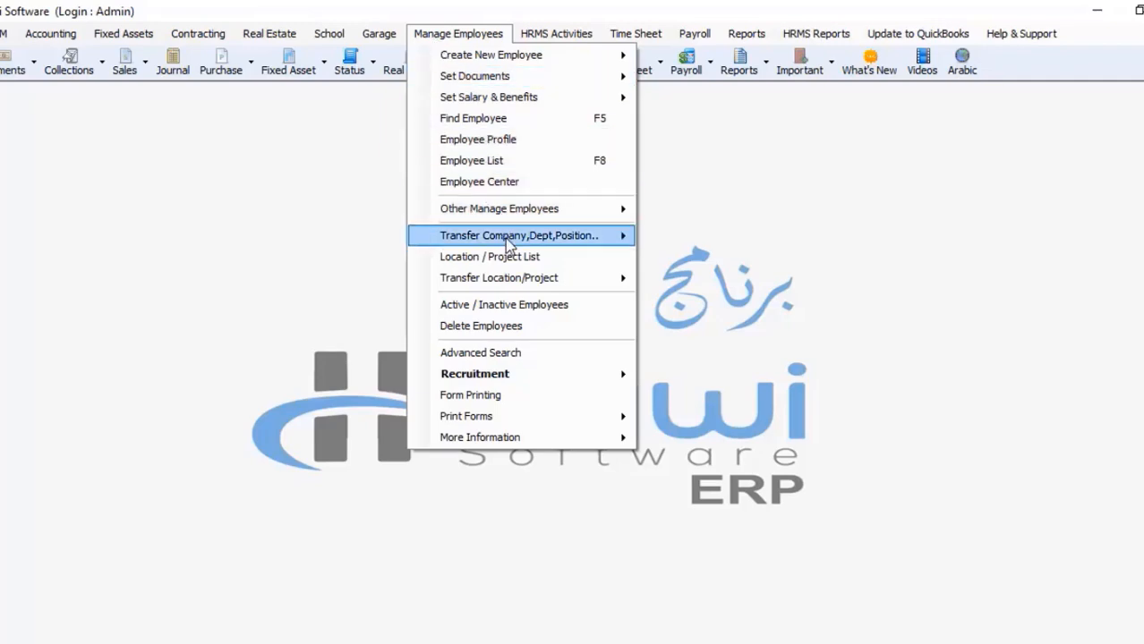
mouse_move(507, 244)
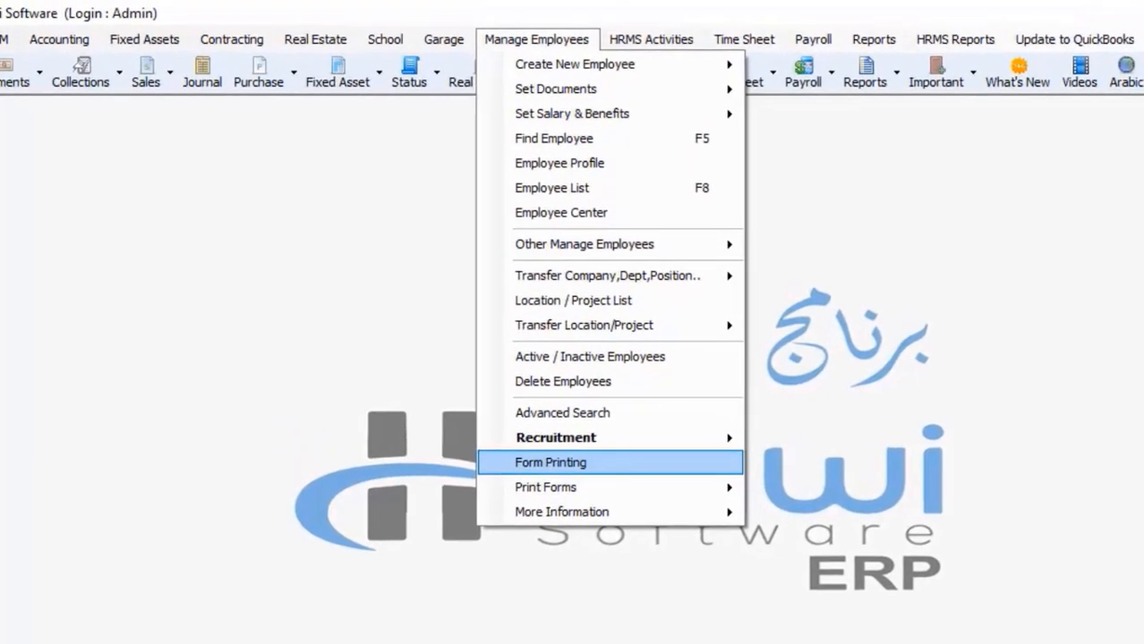
left_click(563, 463)
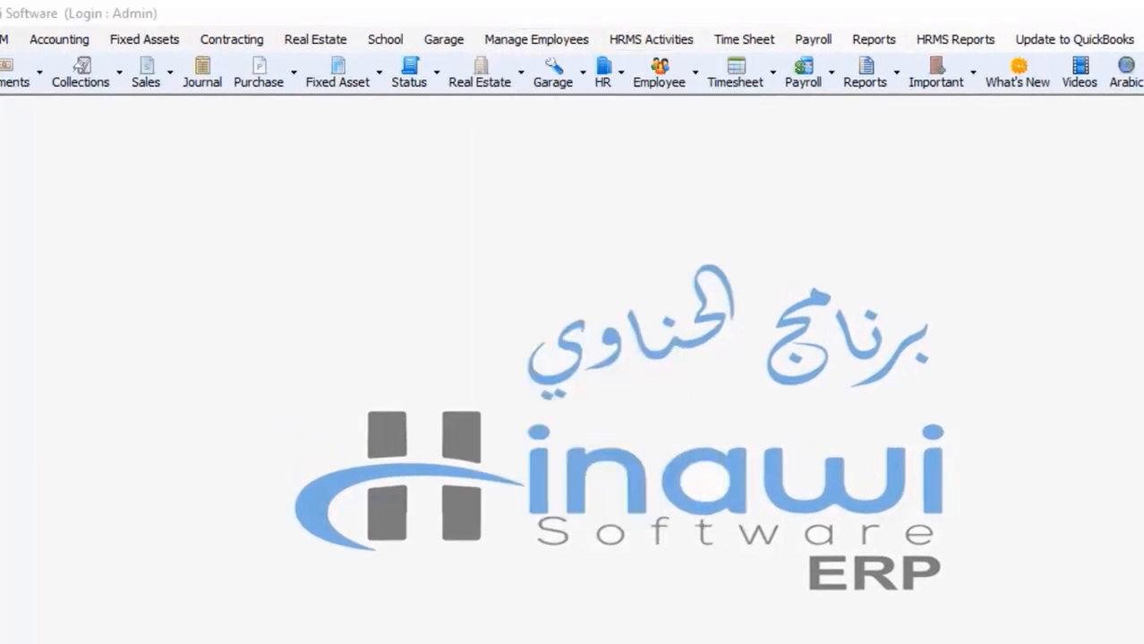
left_click(594, 41)
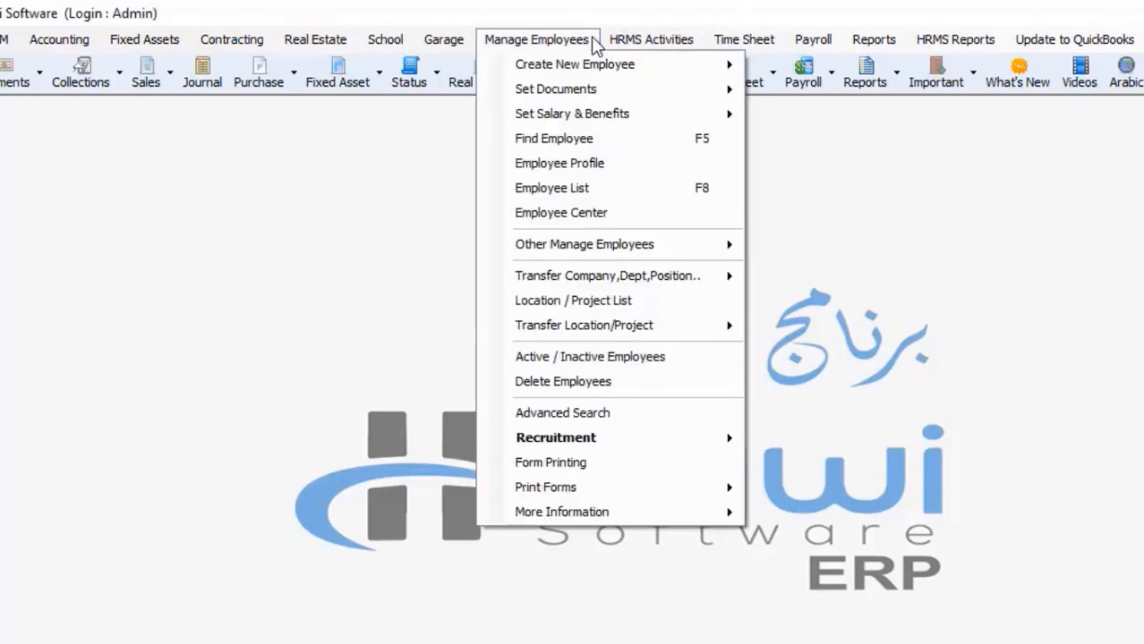
mouse_move(657, 41)
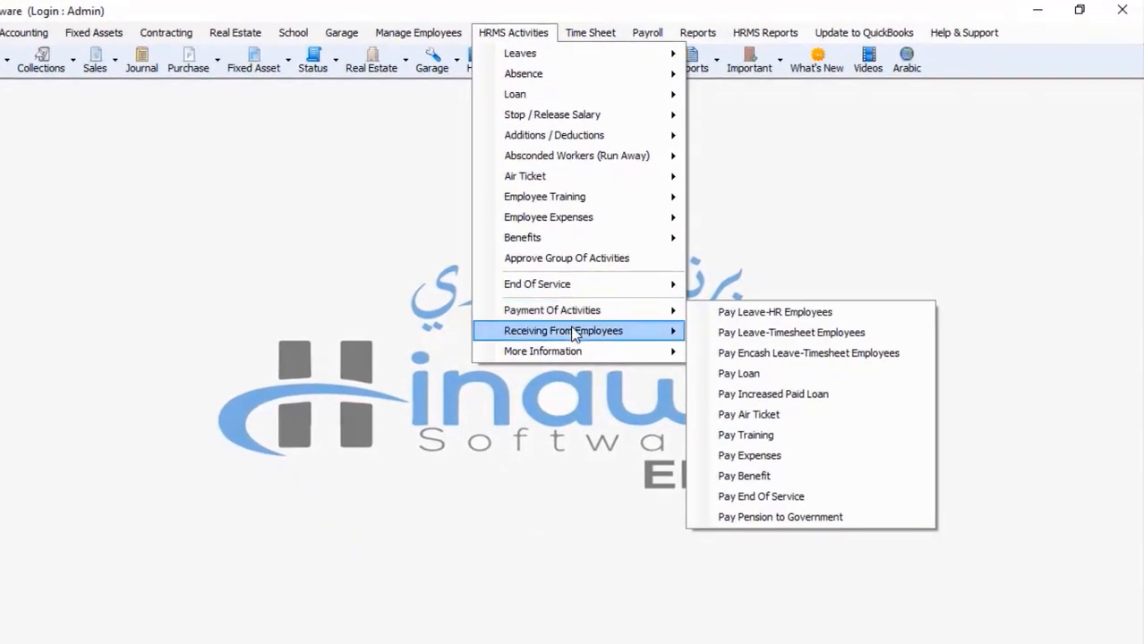
mouse_move(575, 333)
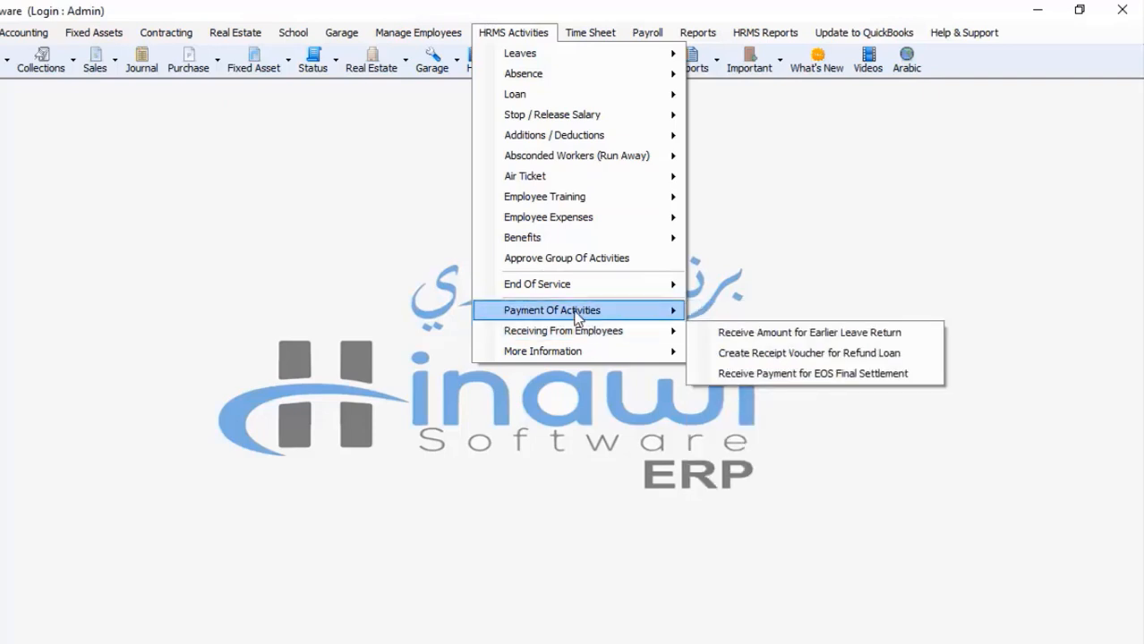
mouse_move(562, 311)
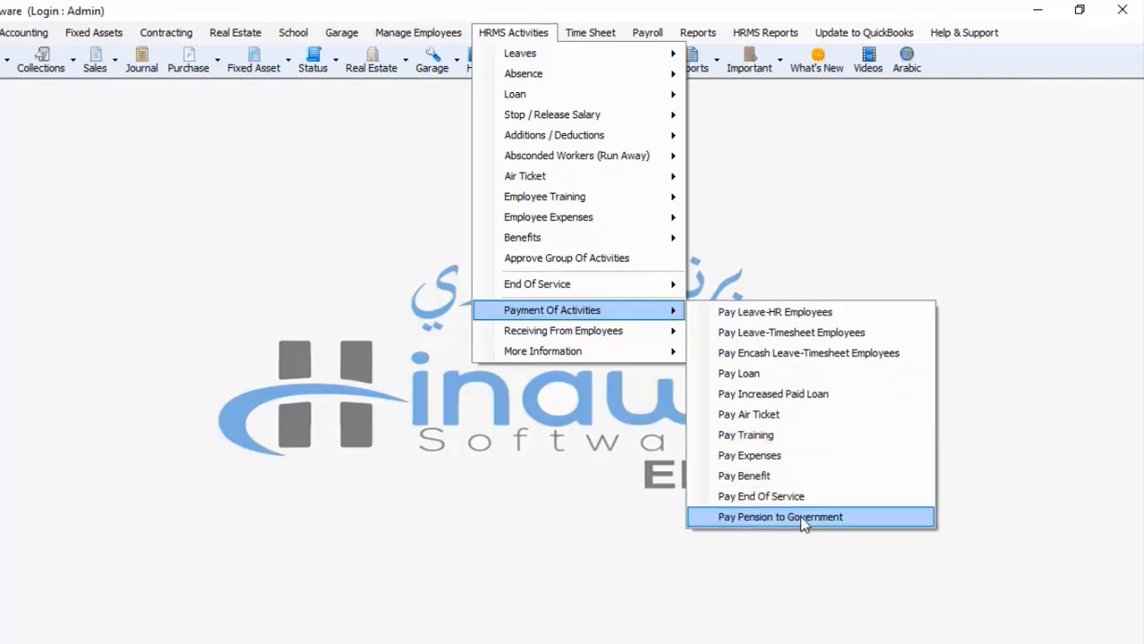
left_click(588, 17)
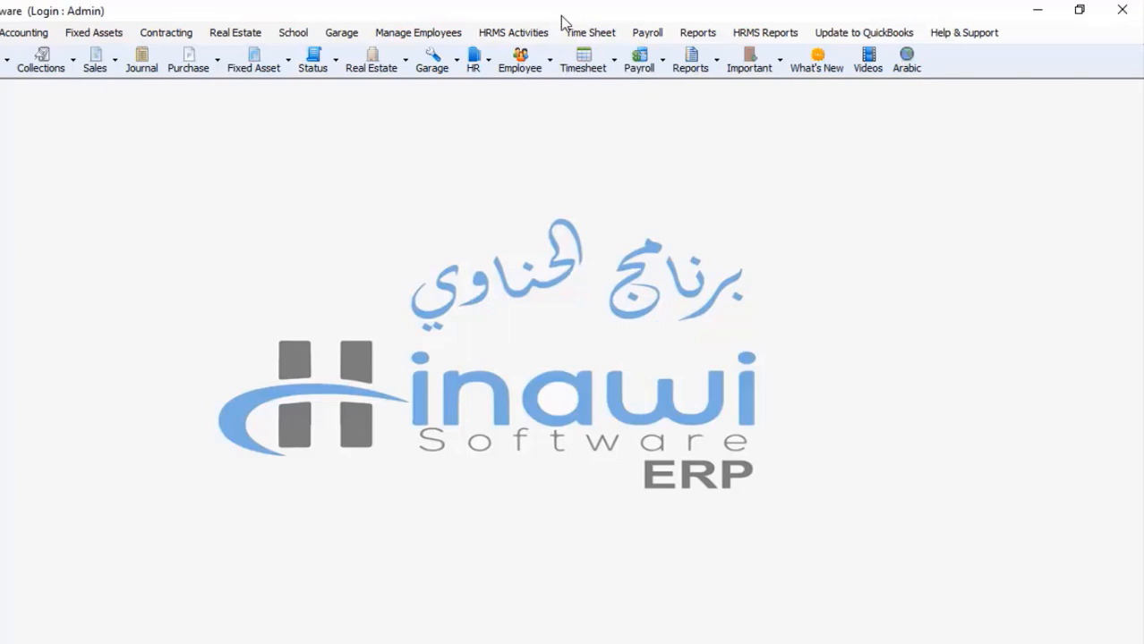
Step: Open Create/Adjust Single Salary for the chosen employee and show its activity payment modes
left_click(515, 30)
mouse_move(460, 34)
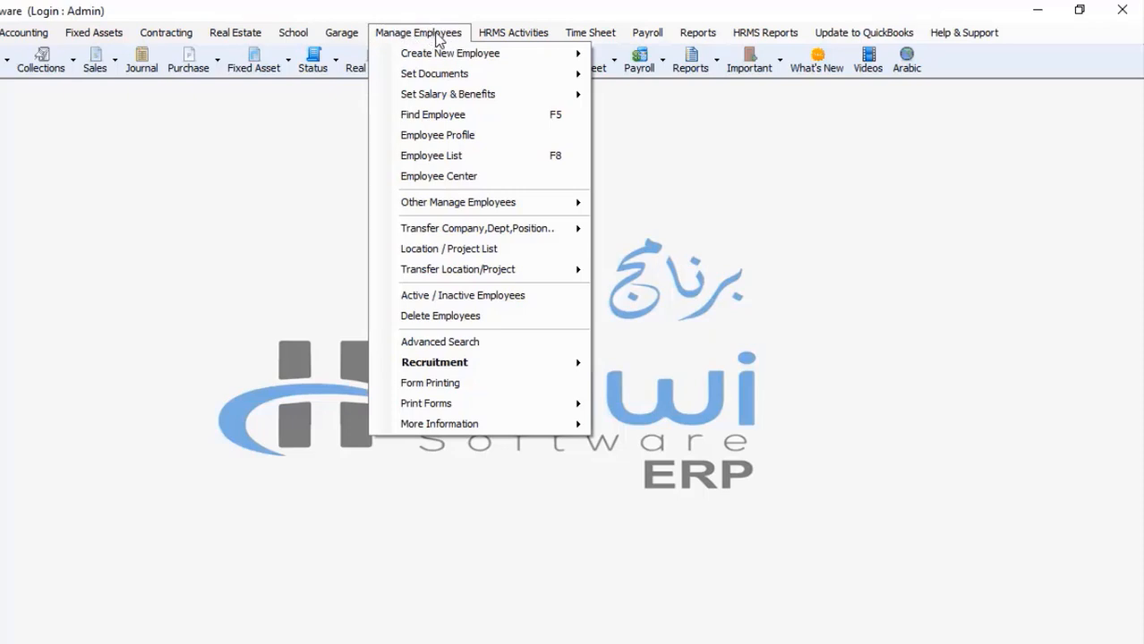
mouse_move(442, 98)
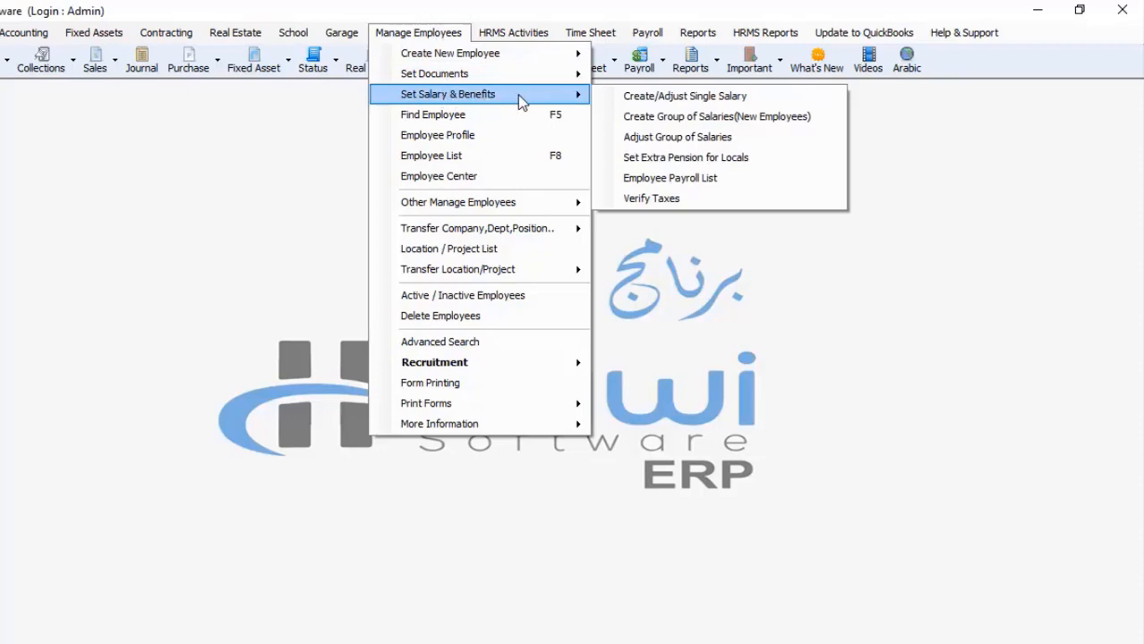
left_click(637, 97)
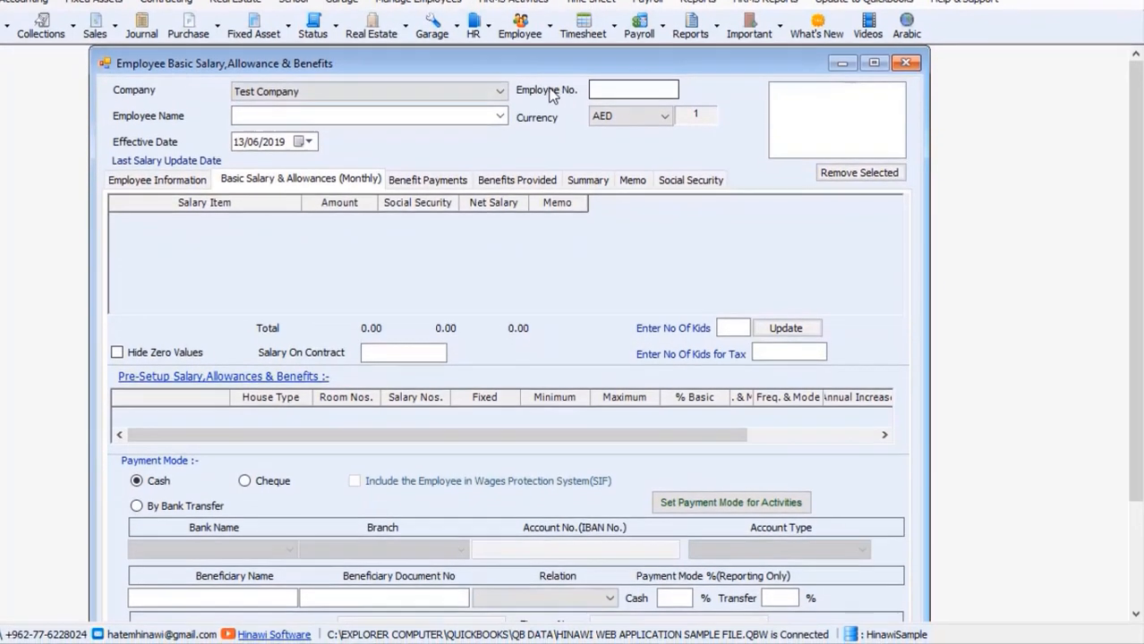
left_click(498, 115)
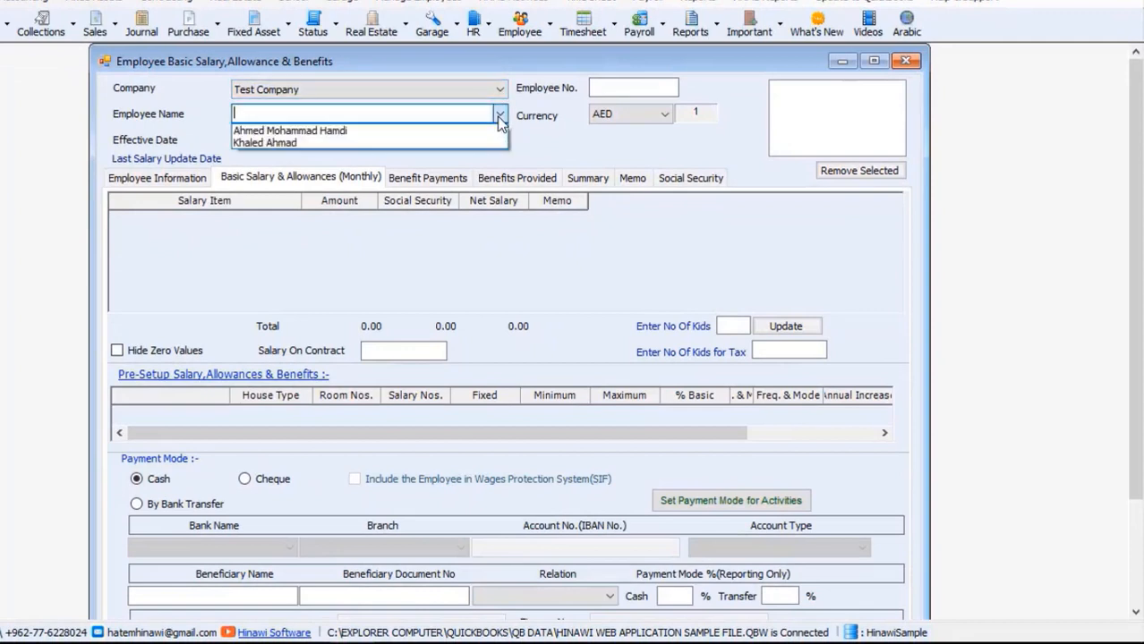
left_click(474, 141)
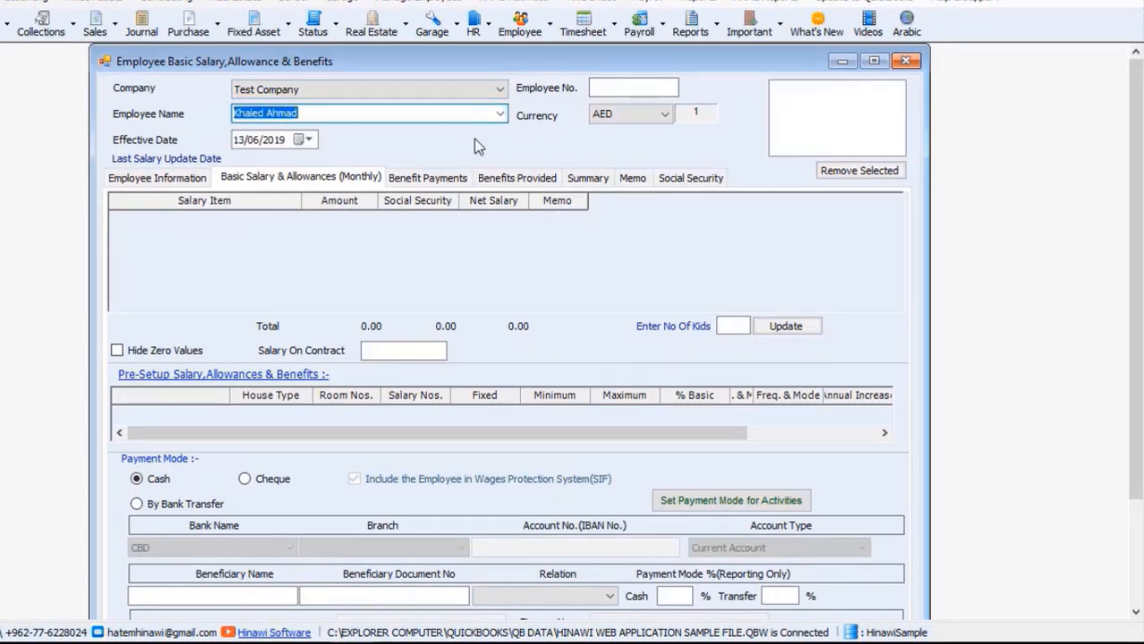
left_click(739, 505)
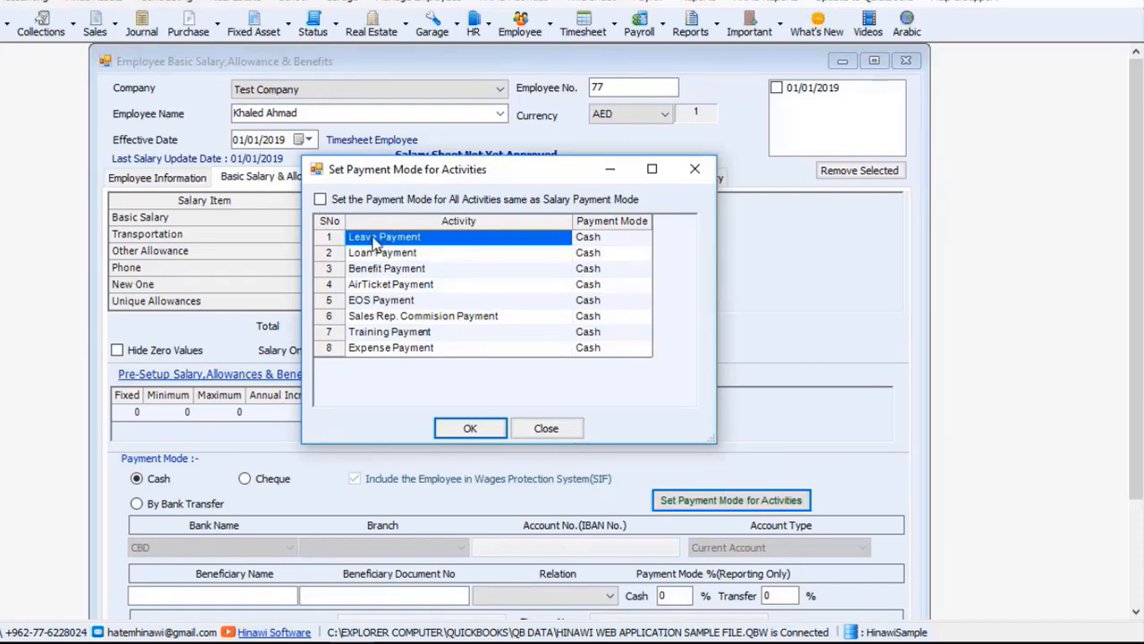
Step: Keep Leave Payment as Cash and switch Loan Payment to Cheque
left_click(644, 237)
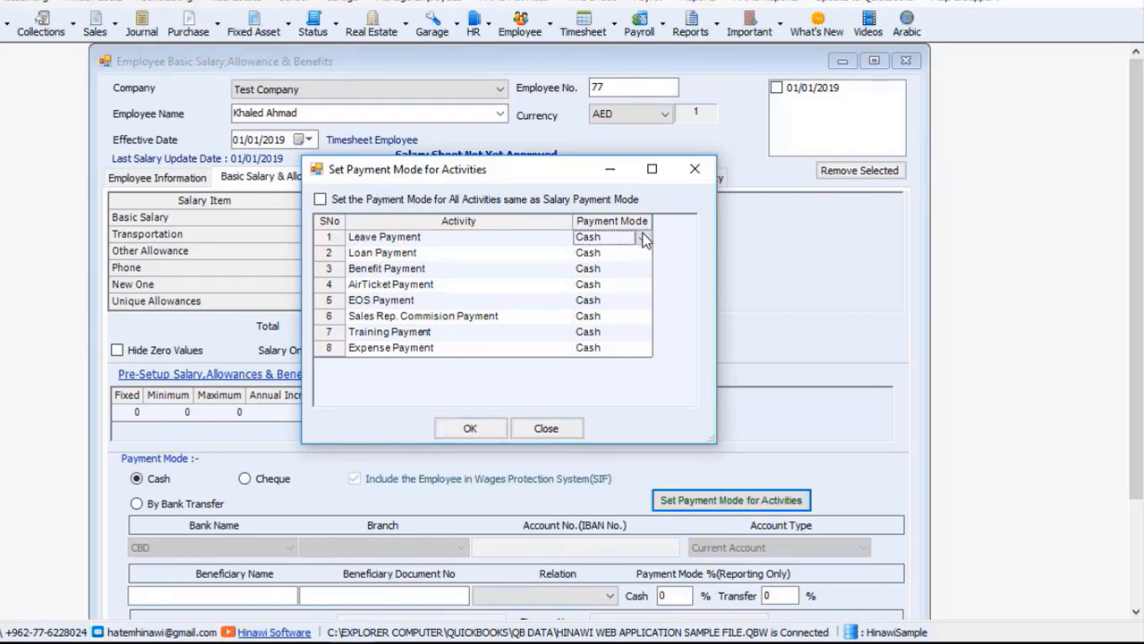
left_click(644, 237)
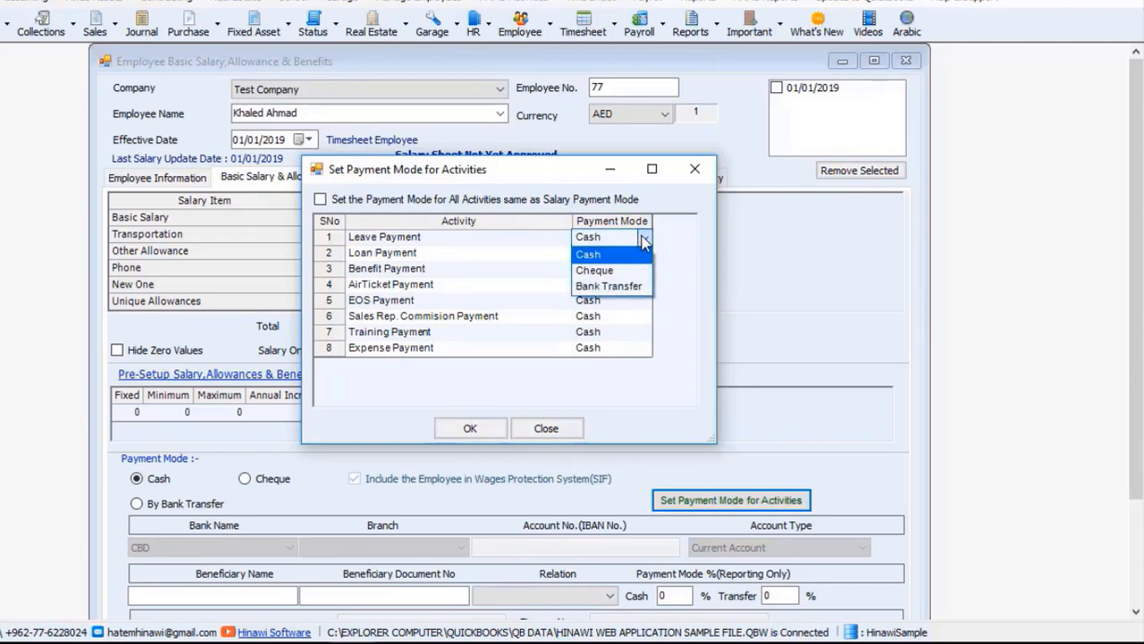
left_click(639, 238)
left_click(556, 255)
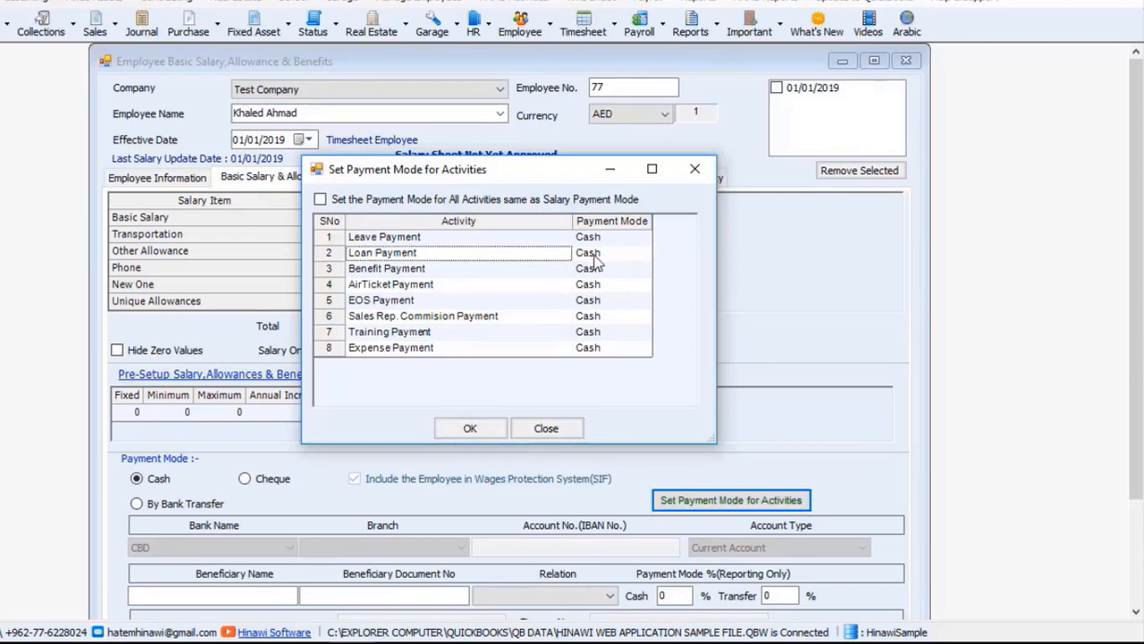
left_click(645, 256)
left_click(646, 257)
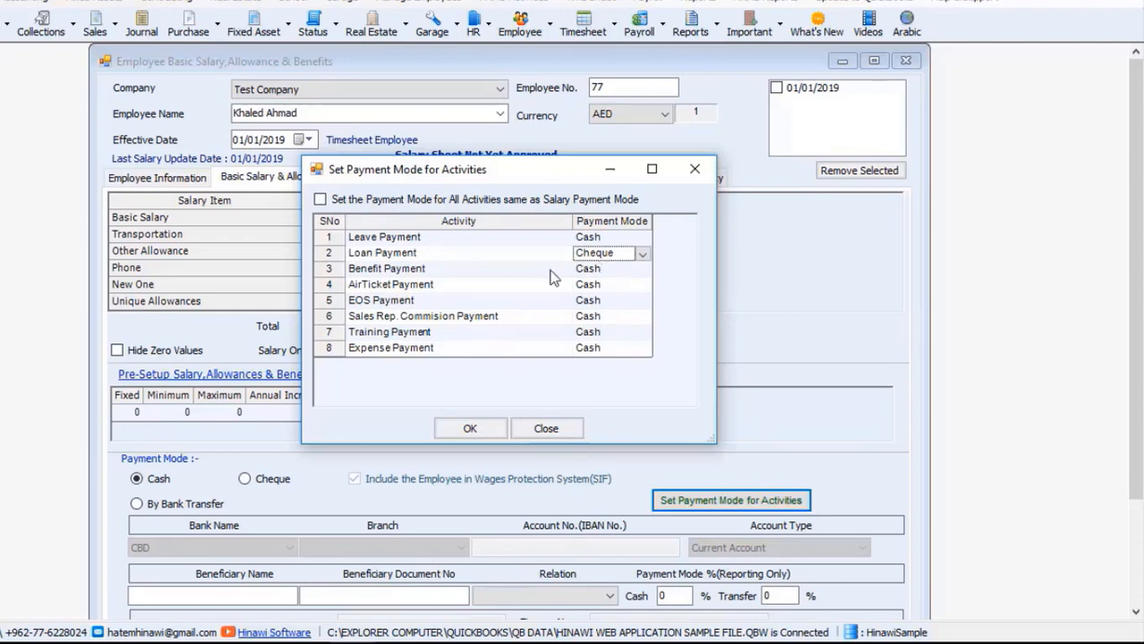
left_click(515, 271)
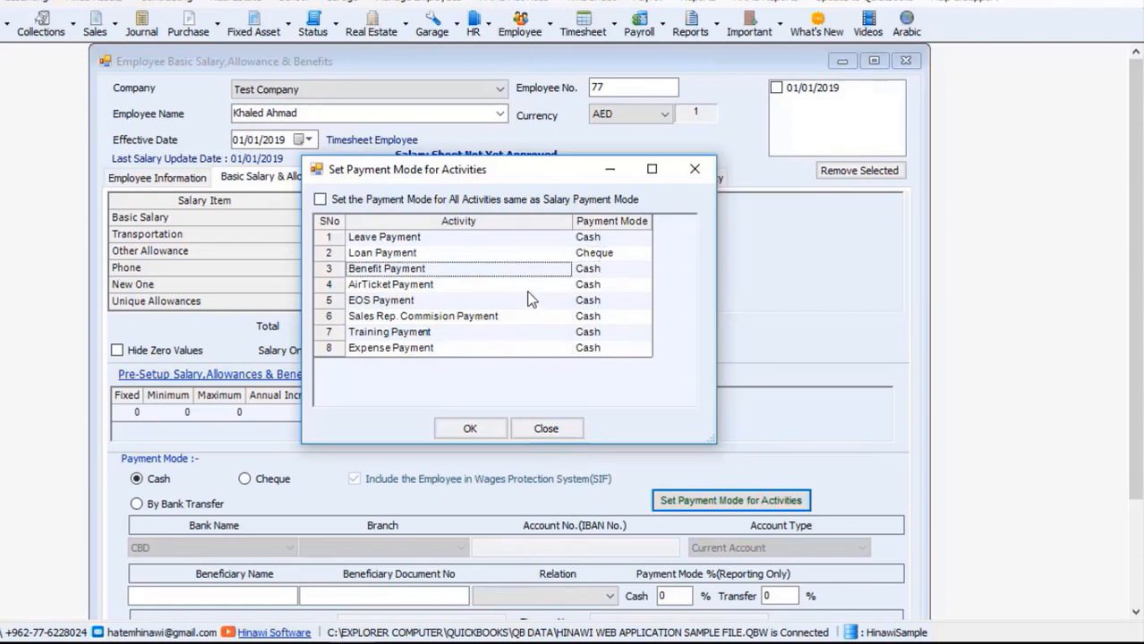
Step: Set AirTicket Payment to Bank Transfer and save the activity payment modes
left_click(528, 286)
left_click(624, 292)
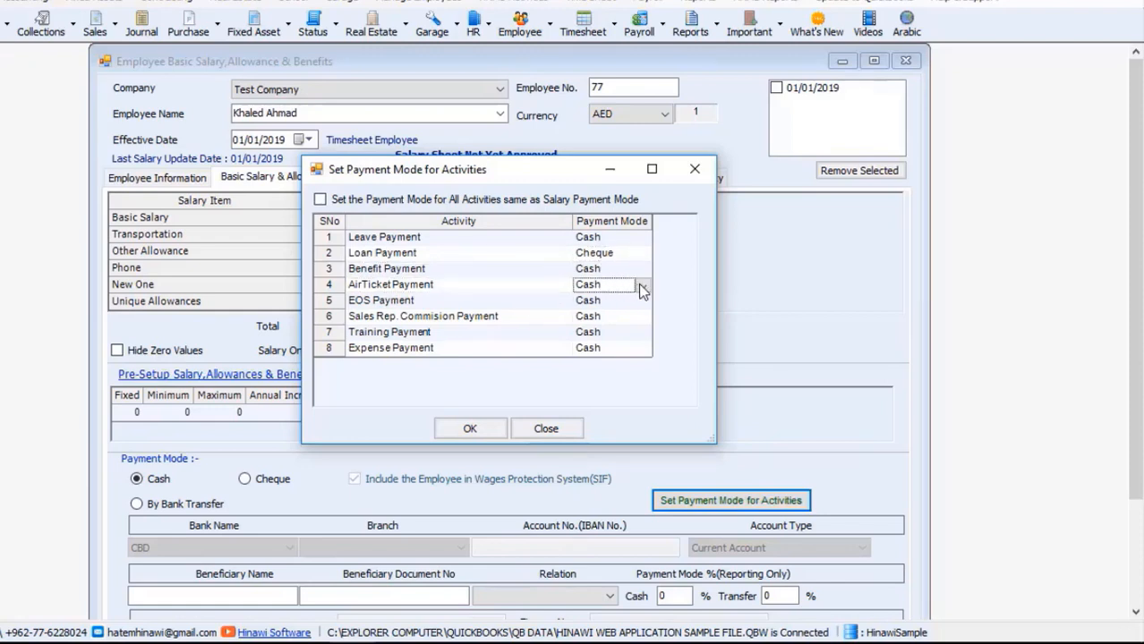
left_click(644, 286)
left_click(625, 332)
left_click(469, 427)
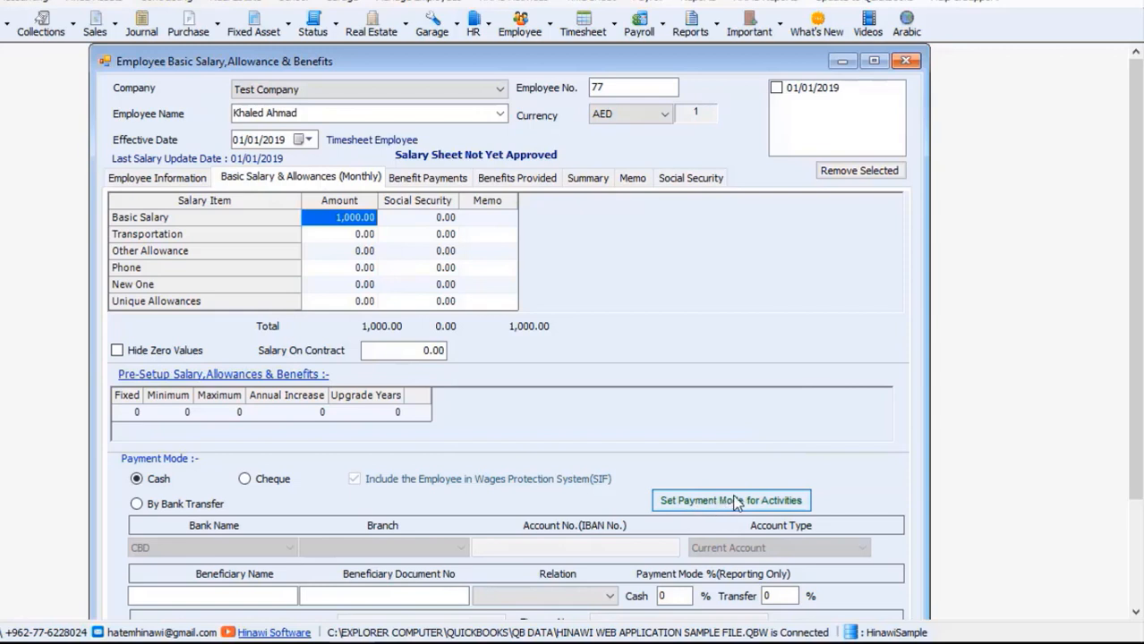
Step: Close the salary form and open Pay Leave-HR Employees under Payment Of Activities
left_click(734, 501)
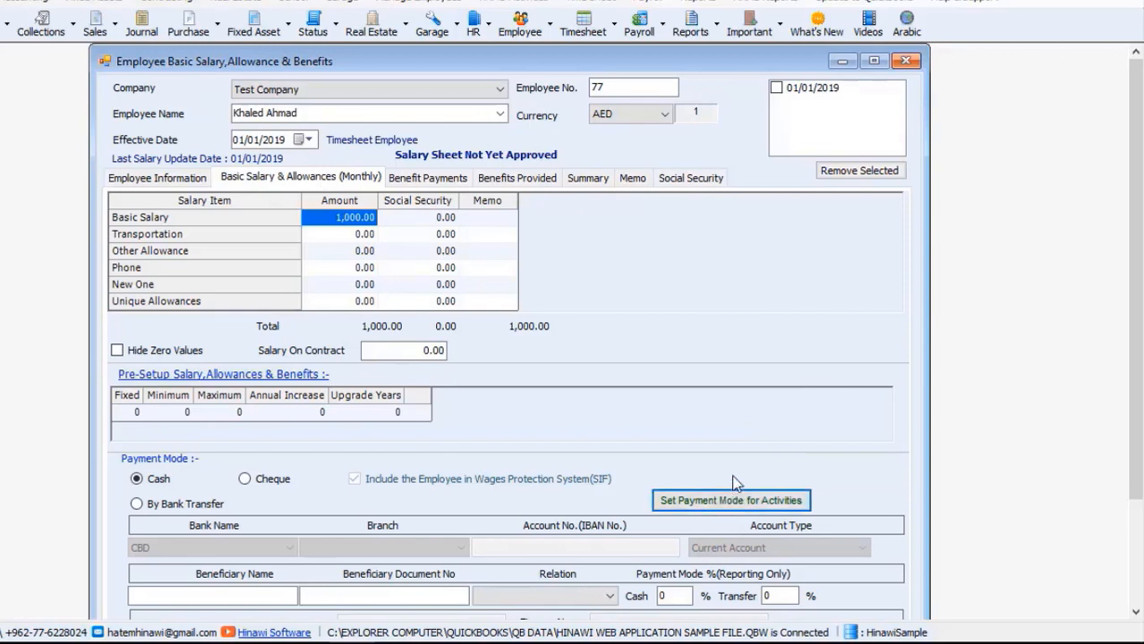
left_click(906, 61)
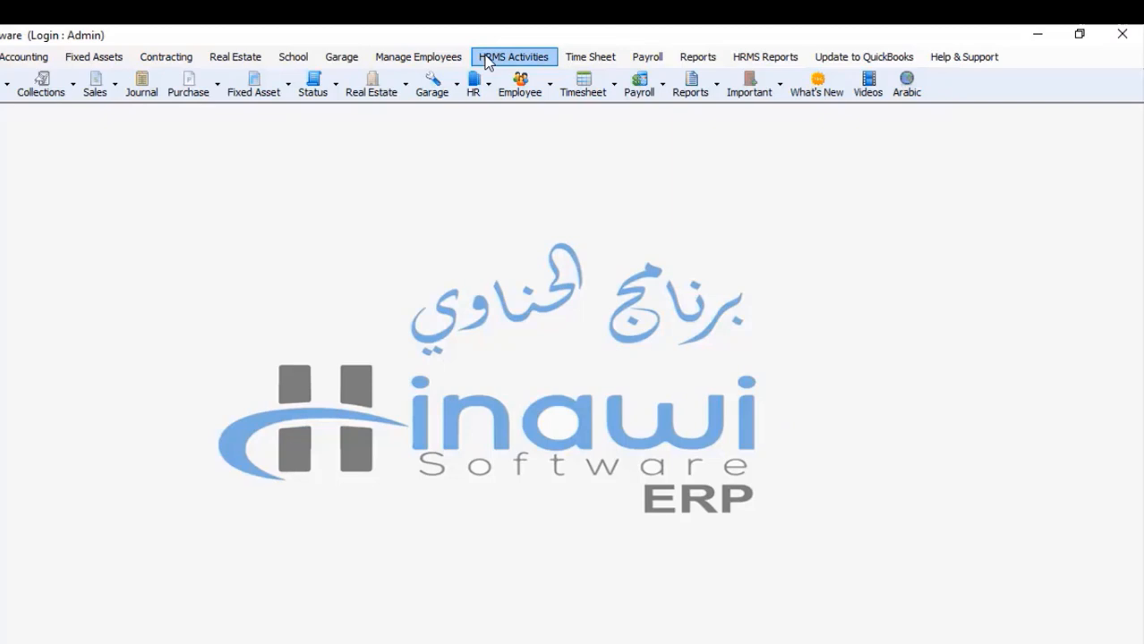
left_click(455, 59)
mouse_move(467, 114)
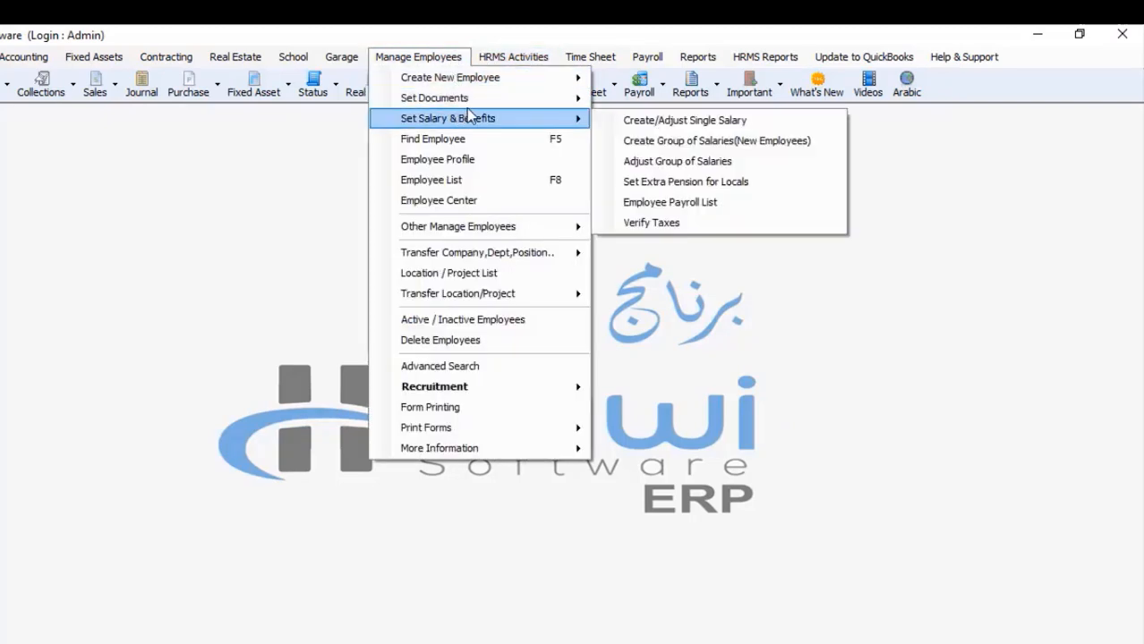
mouse_move(513, 58)
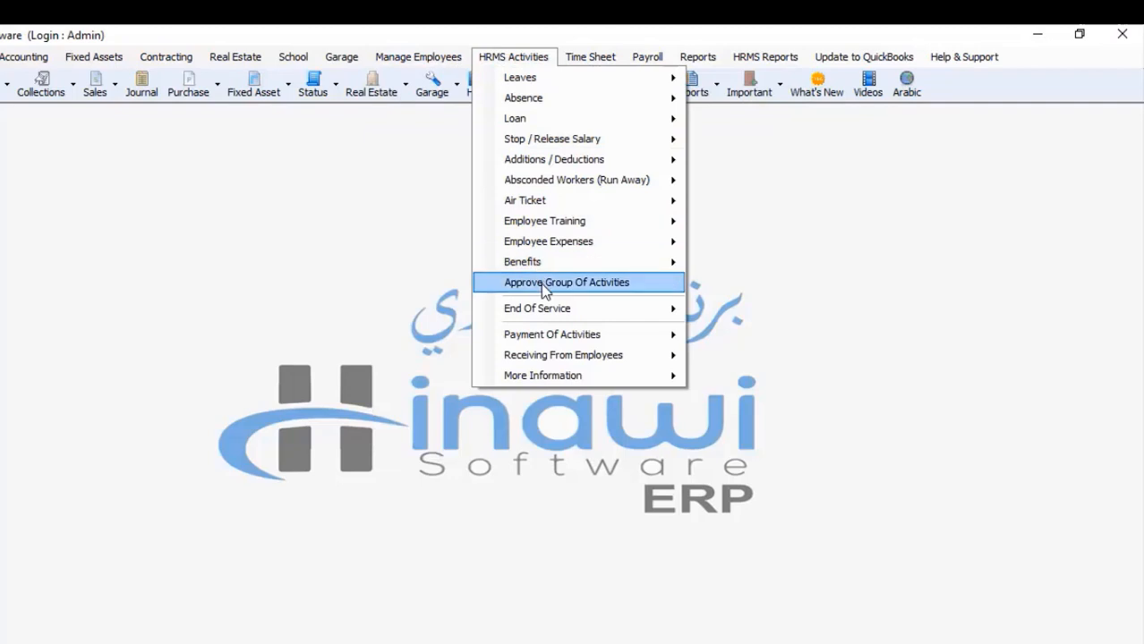
mouse_move(560, 340)
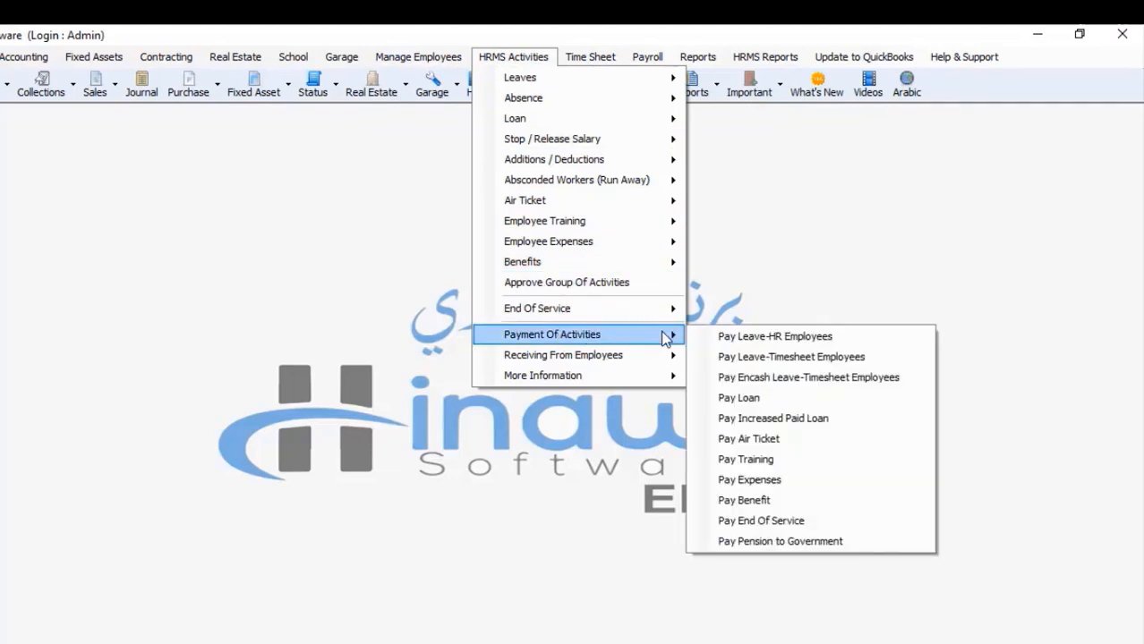
left_click(739, 335)
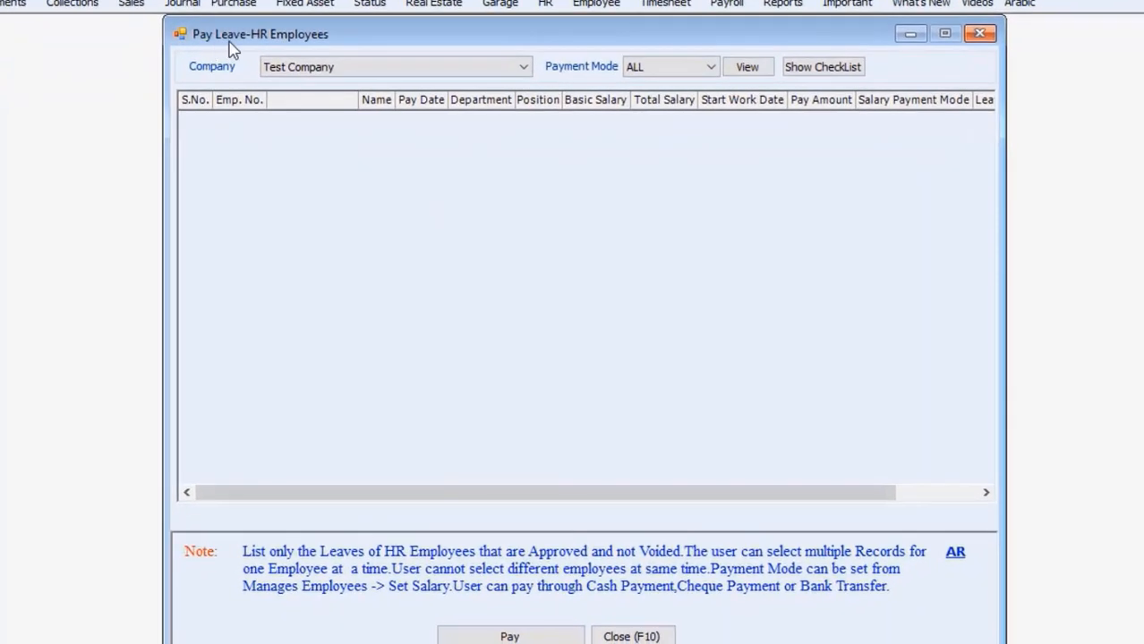
Step: Filter by company Sample and payment mode ALL to list the three approved leaves
left_click(356, 68)
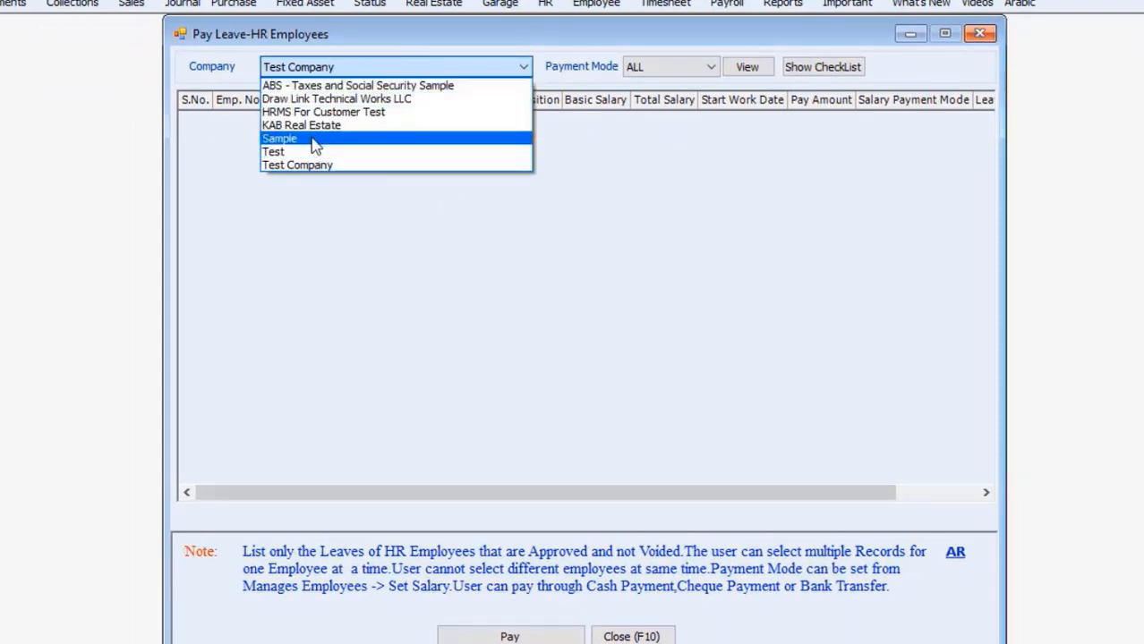
left_click(313, 141)
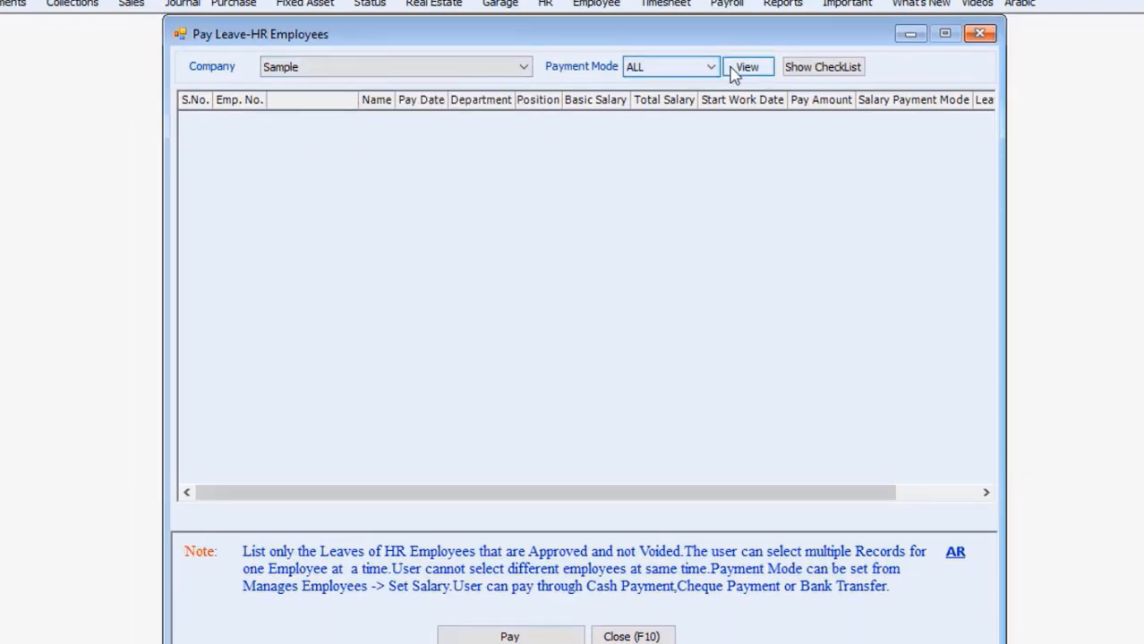
left_click(309, 68)
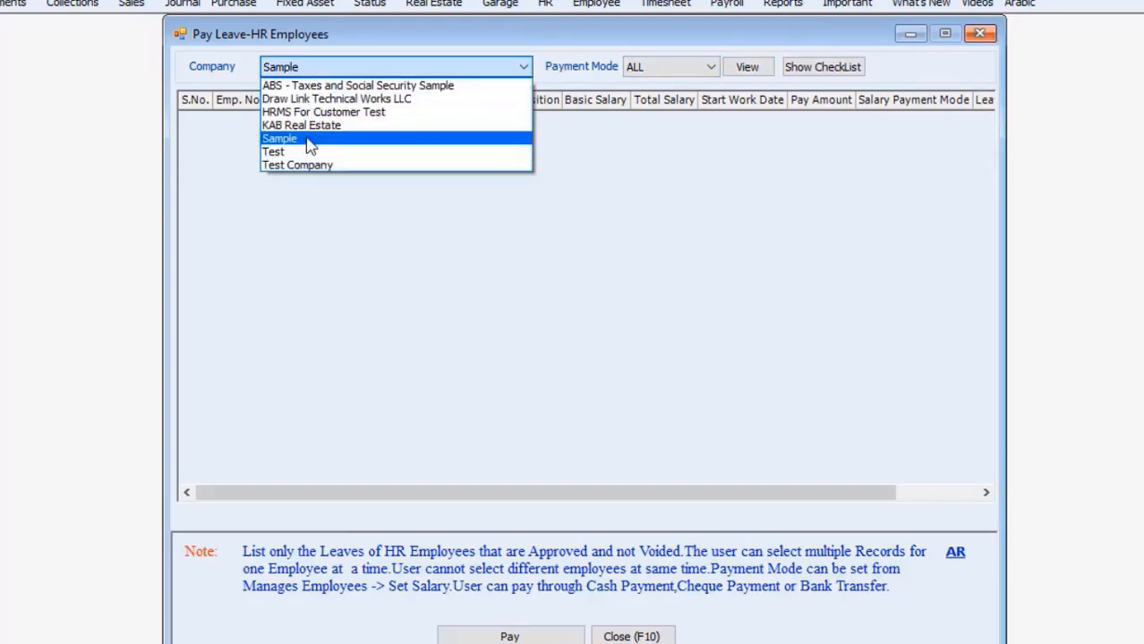
left_click(320, 225)
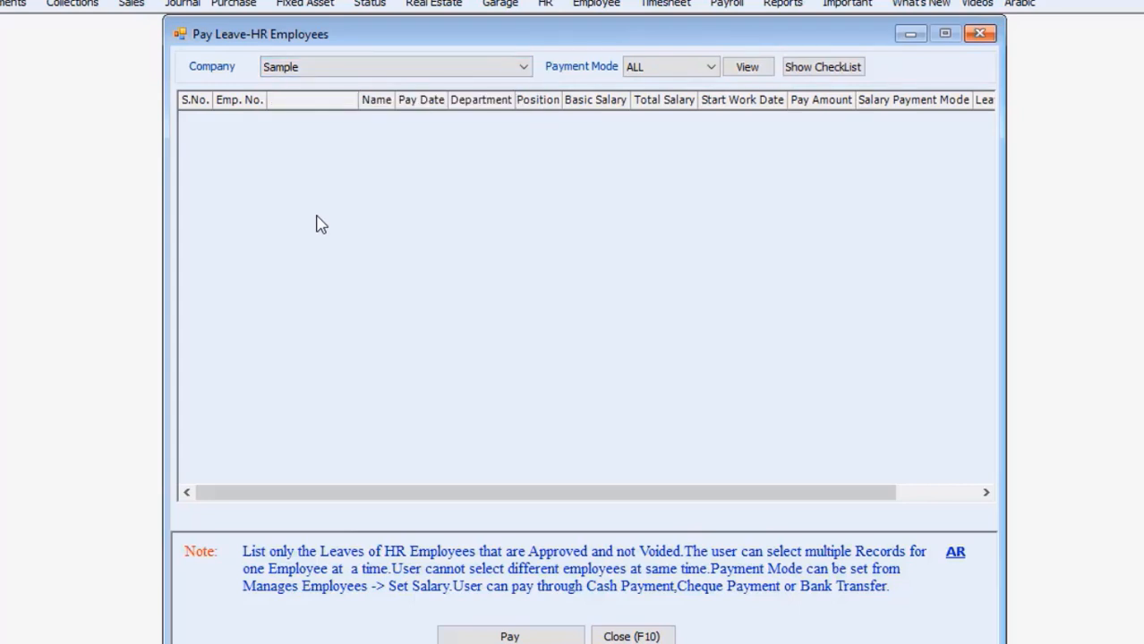
left_click(657, 68)
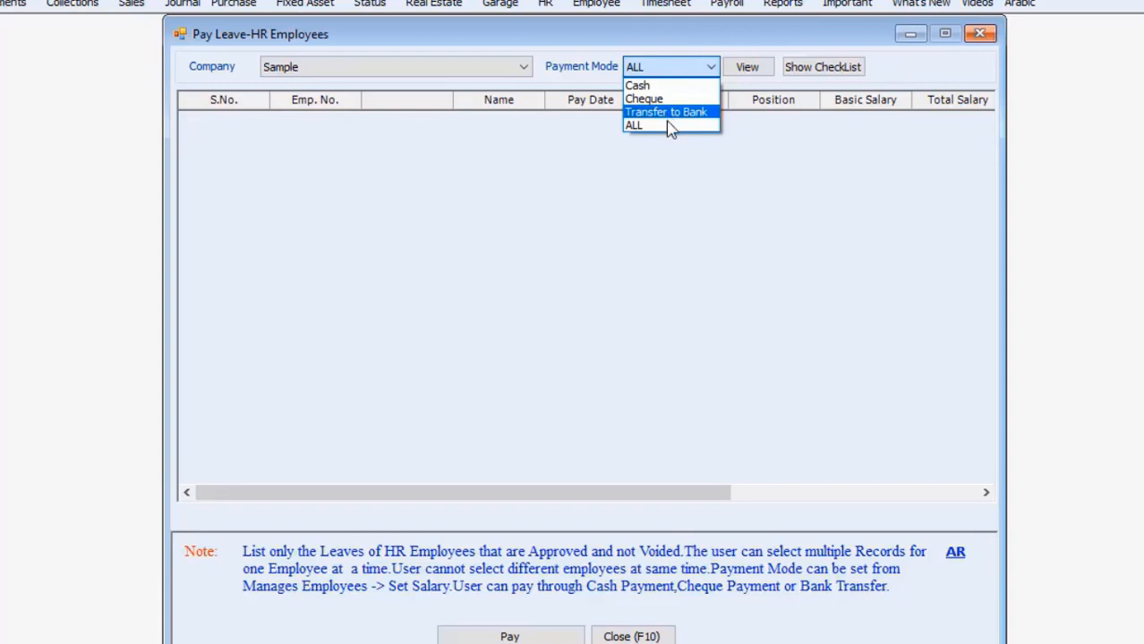
left_click(669, 127)
left_click(745, 70)
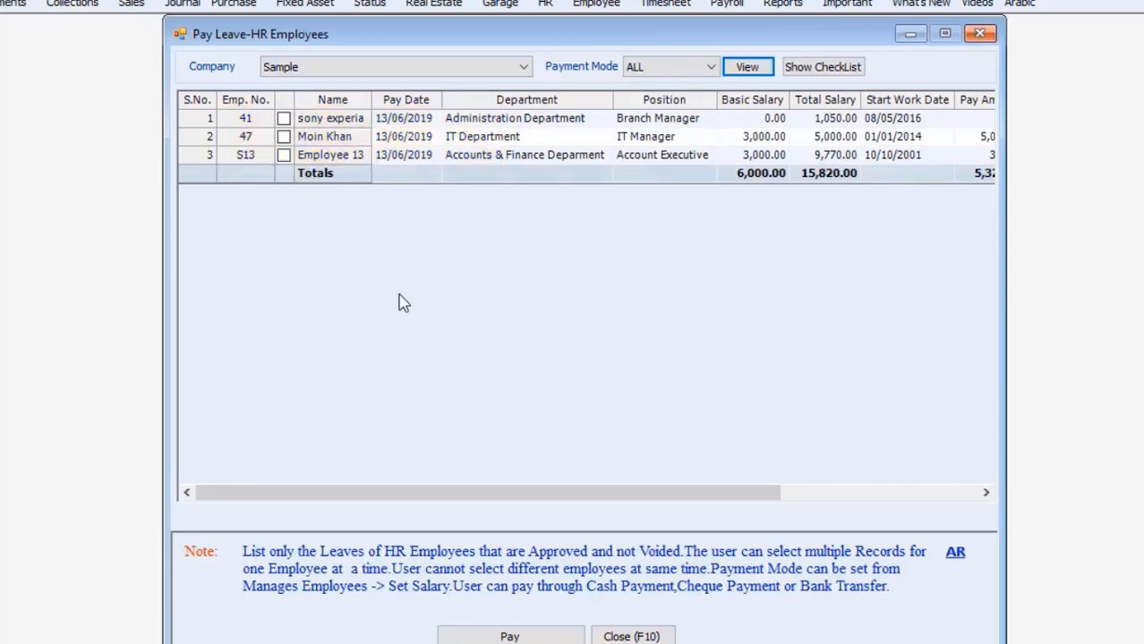
Step: Tick Employee 13's 325.67 leave and try paying it, dismissing the 'not updated to Accounting' message
left_click_drag(452, 495, 682, 481)
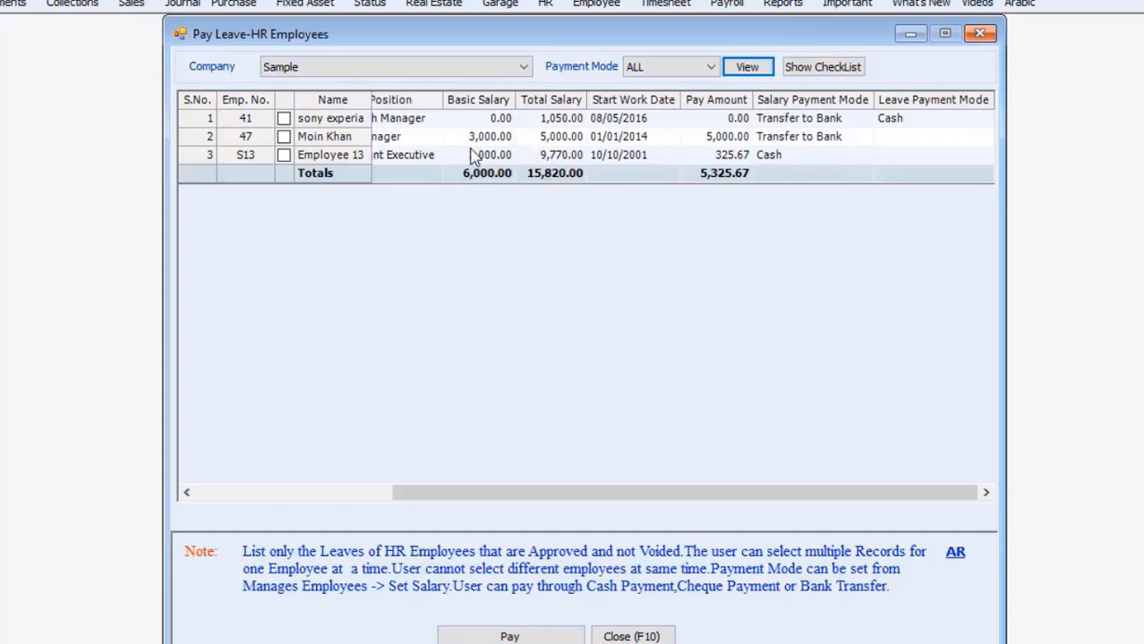
left_click(283, 156)
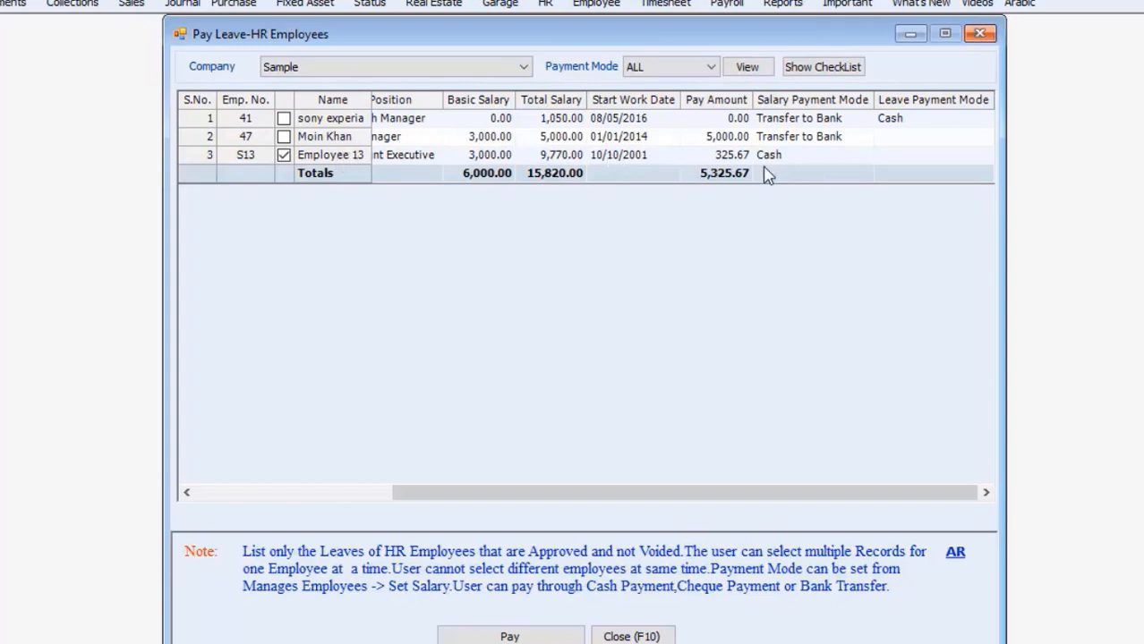
left_click(510, 636)
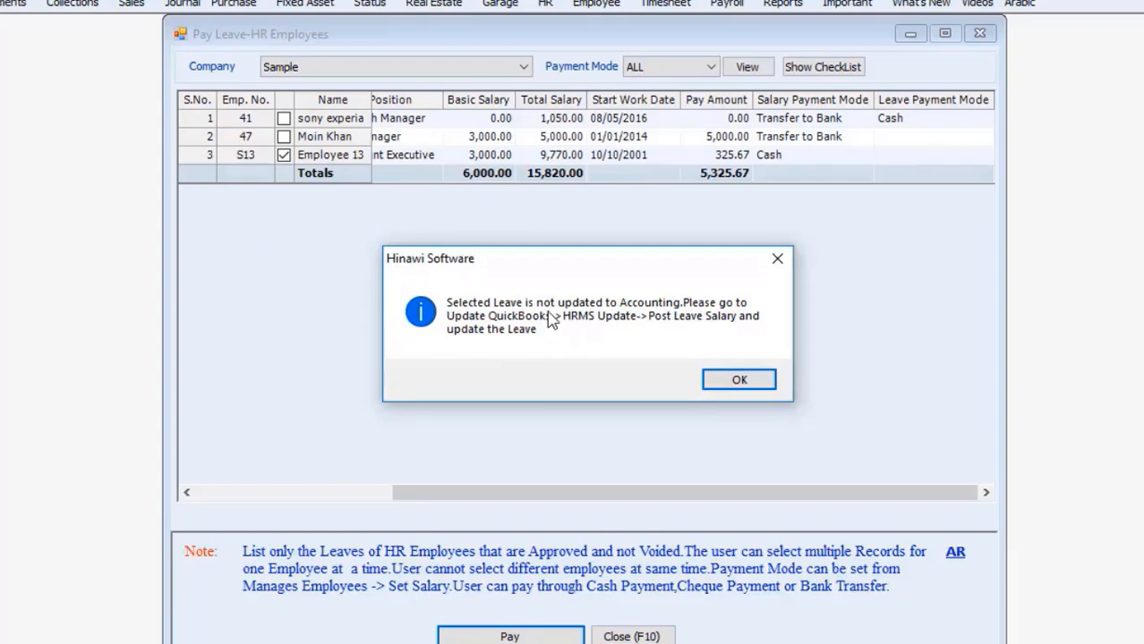
left_click(739, 381)
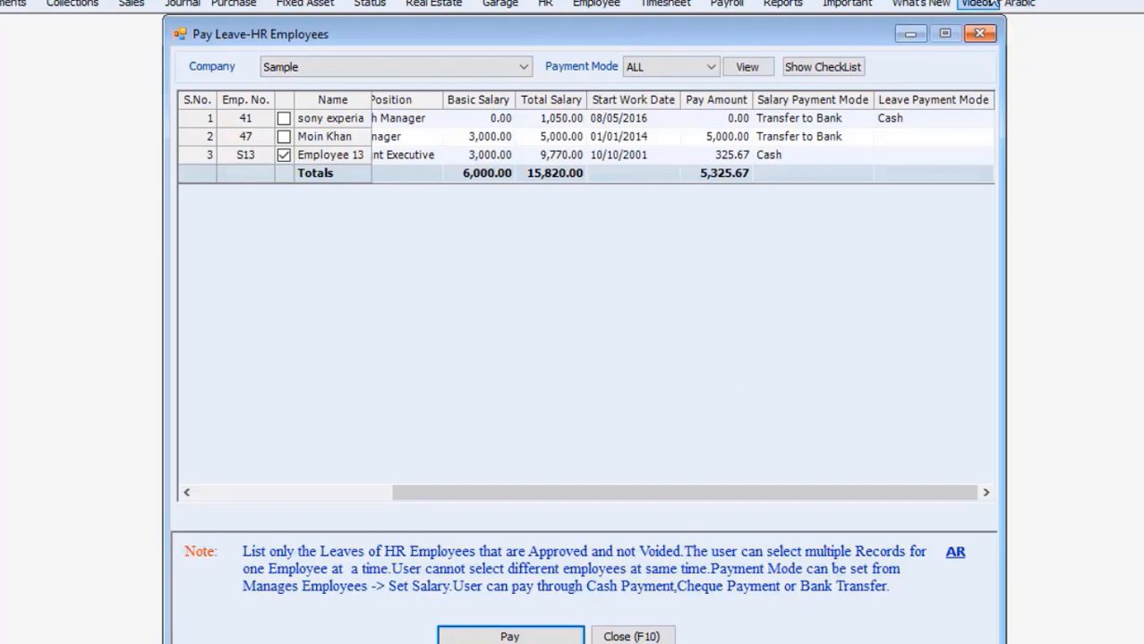
left_click(977, 4)
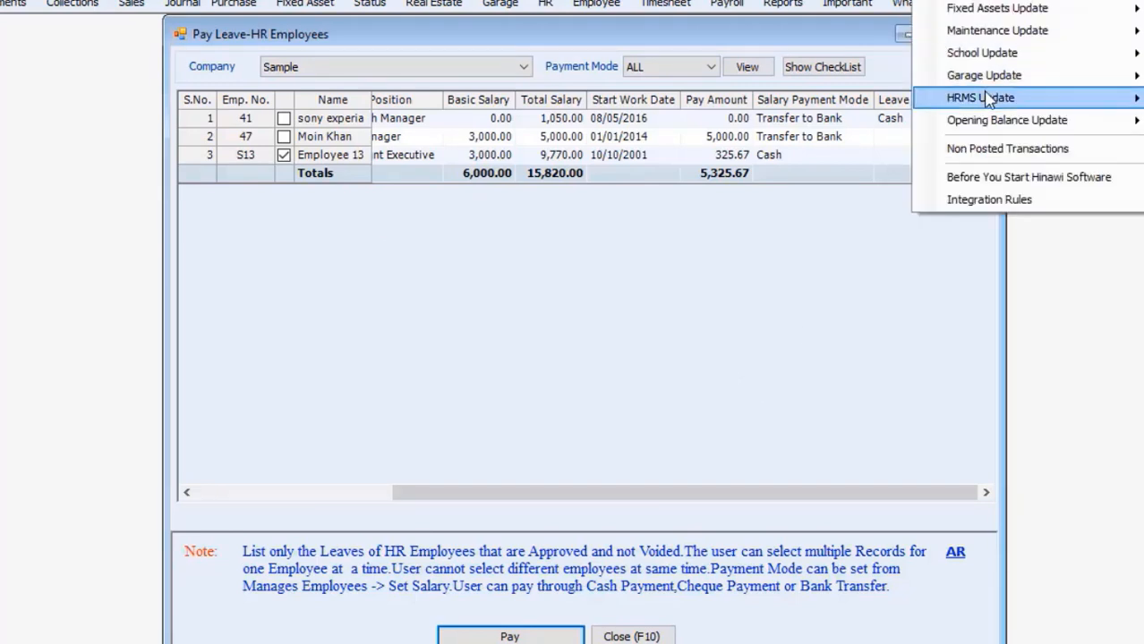
Step: Open Post Leave Salary to QuickBooks and list company Sample's leave entries
mouse_move(989, 100)
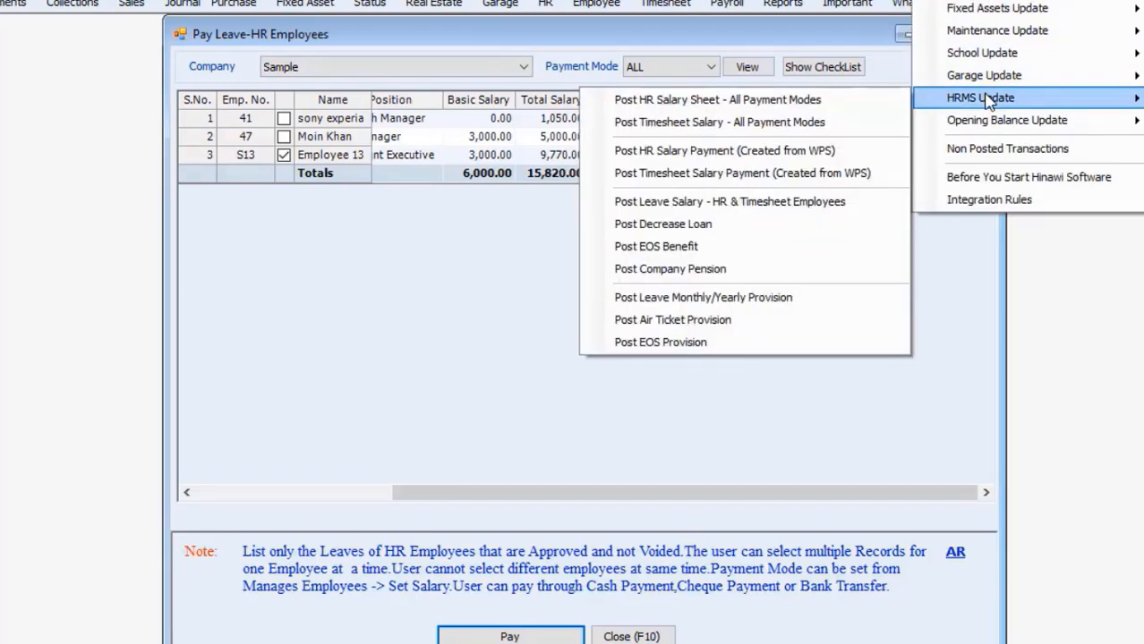
left_click(817, 202)
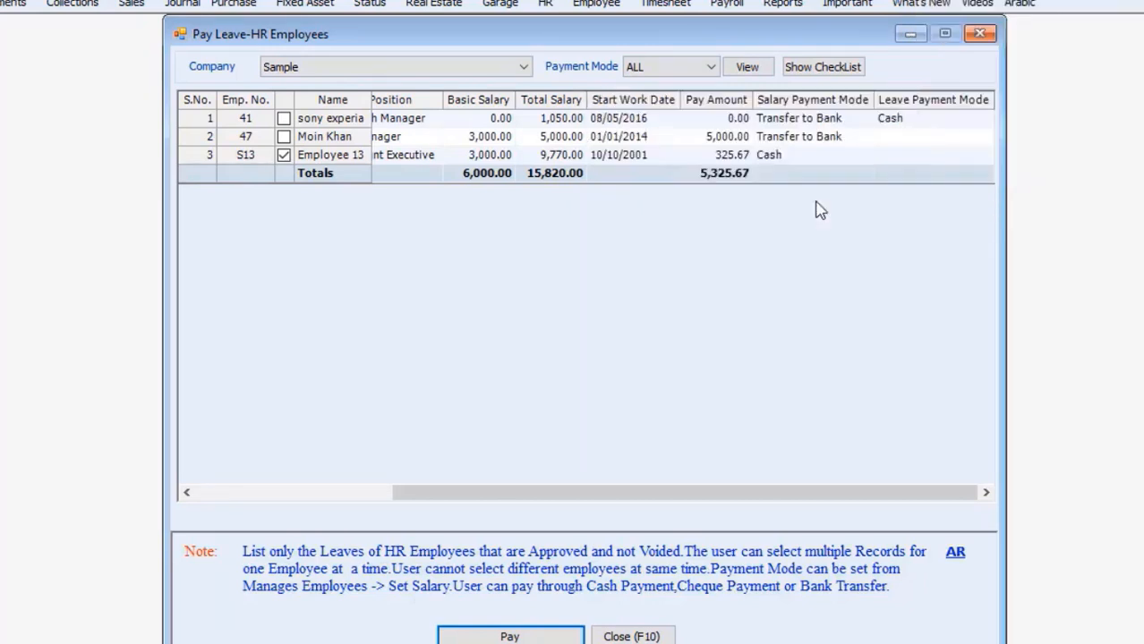
left_click(363, 71)
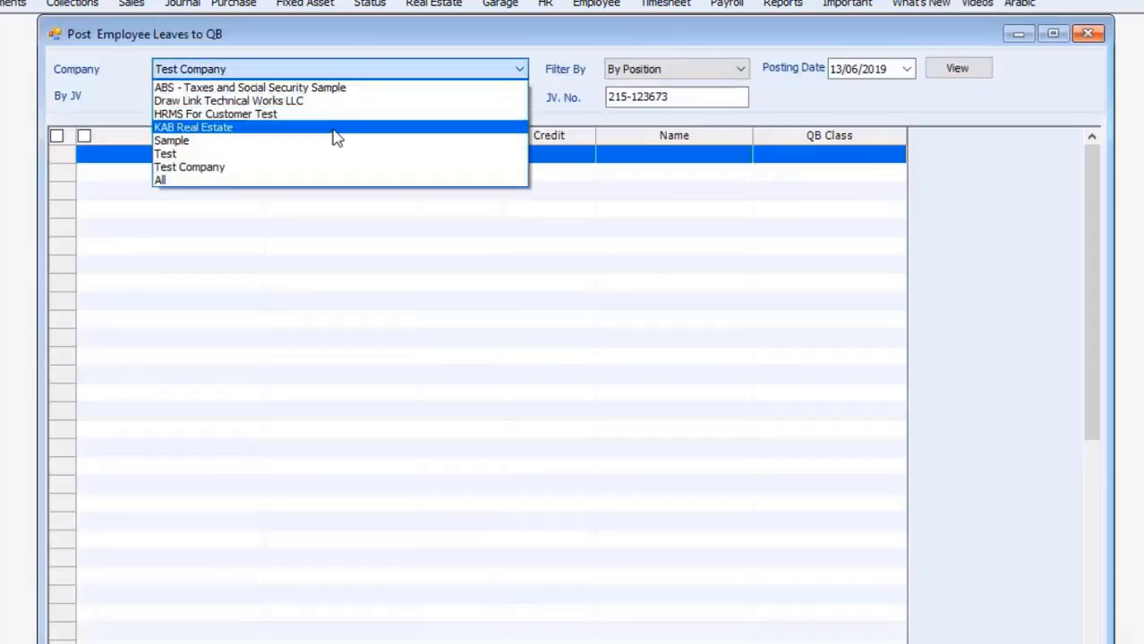
left_click(335, 141)
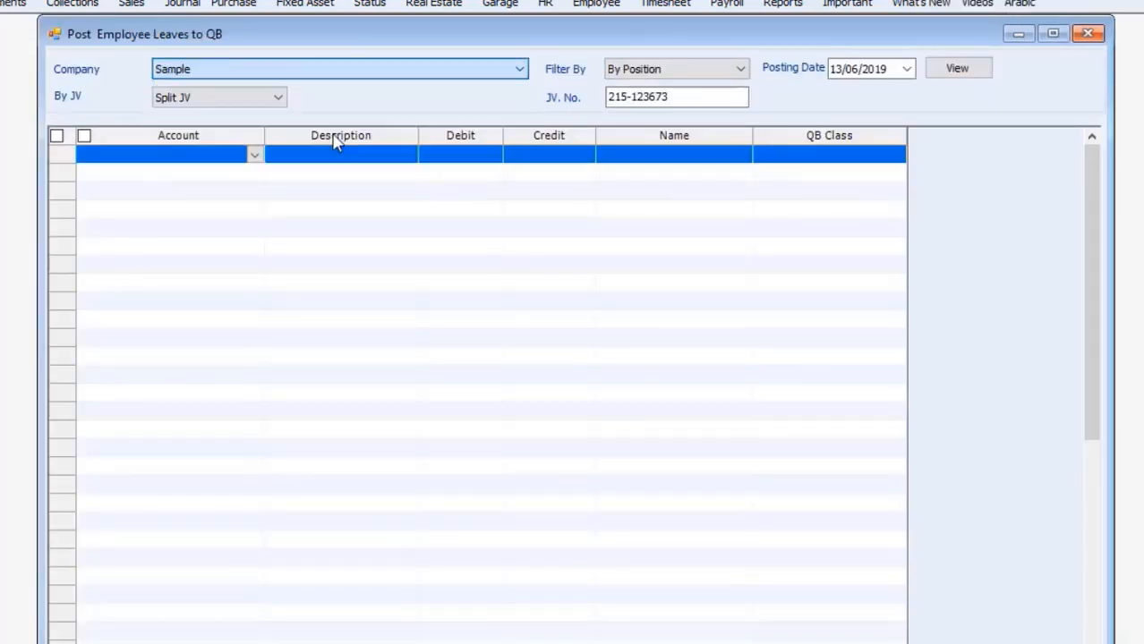
left_click(961, 69)
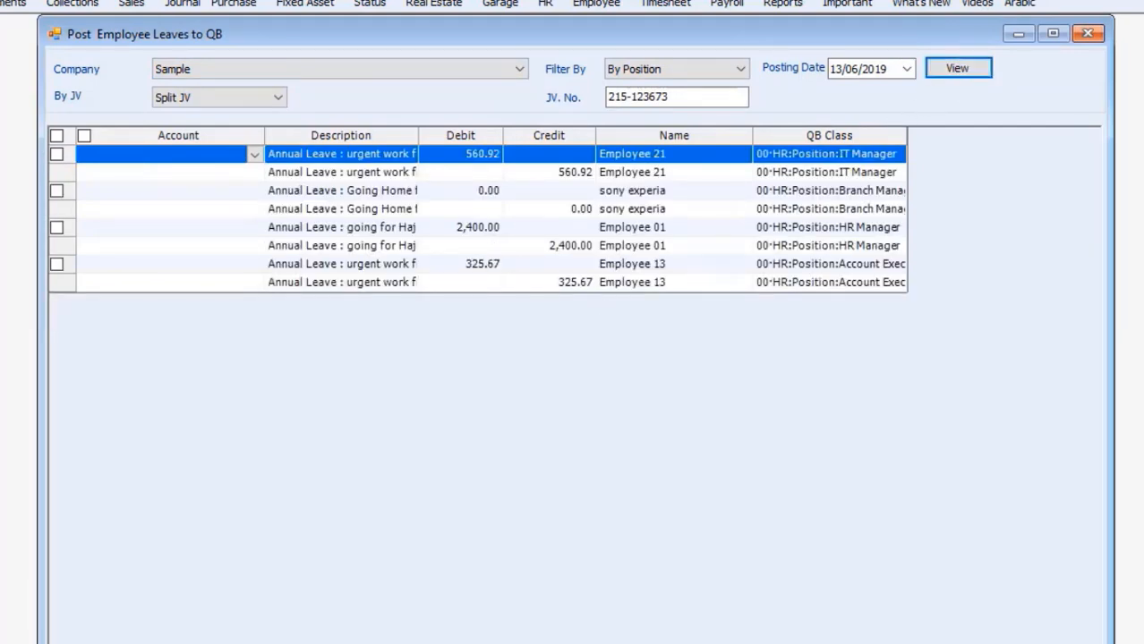
scroll(404, 363, "down", 2)
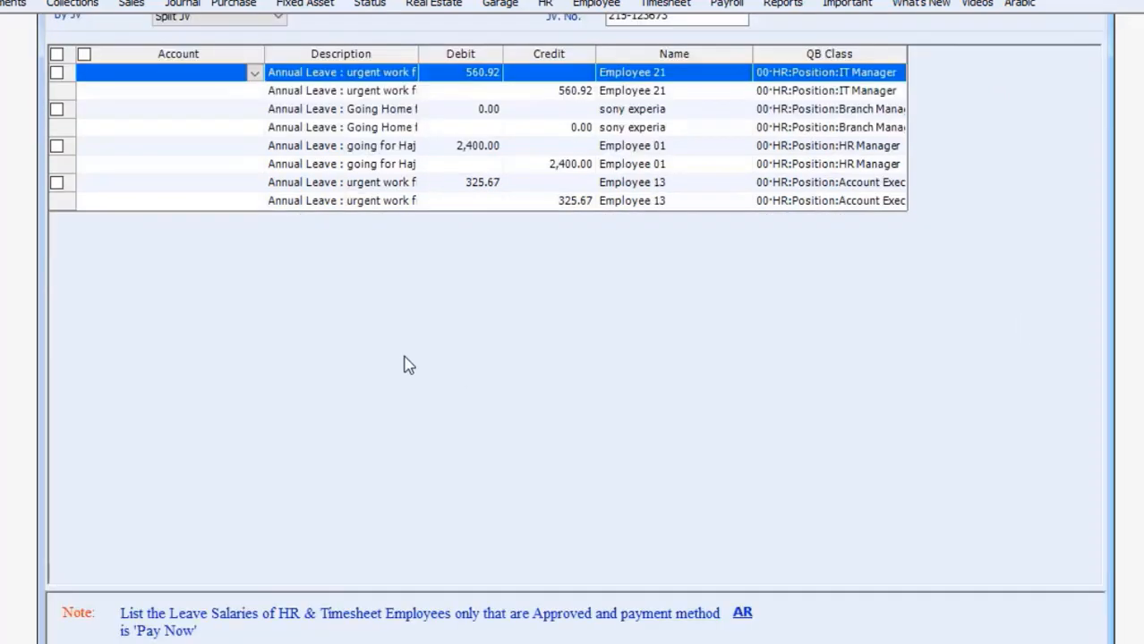
Step: Set both of Employee 13's leave lines to 01202 Petty Cash 2 and tick the entry
left_click(238, 188)
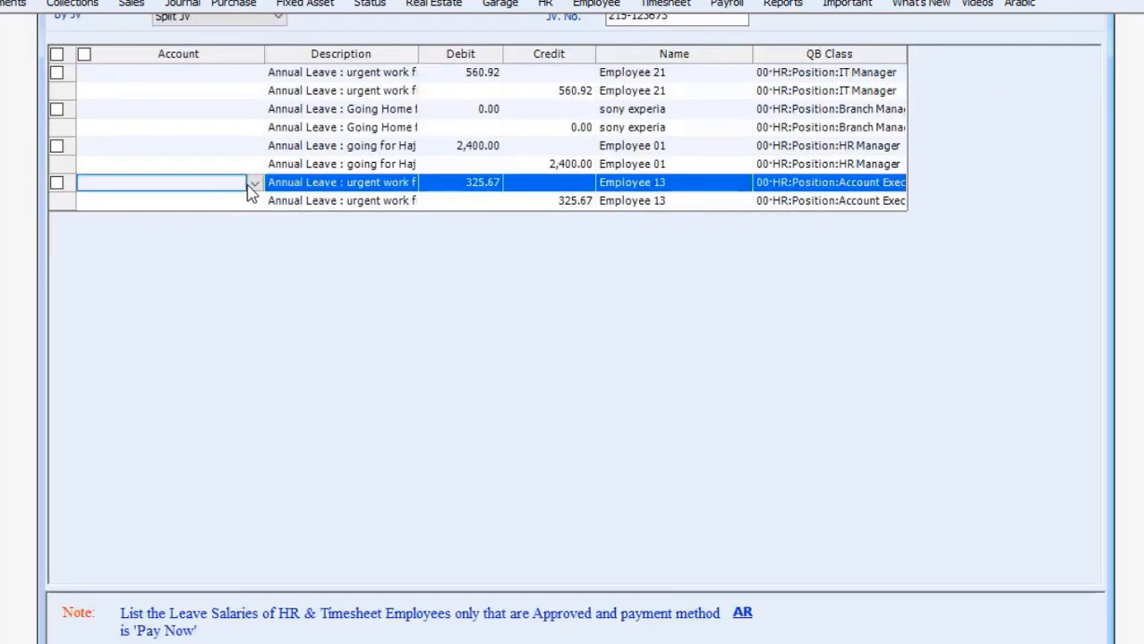
left_click(254, 184)
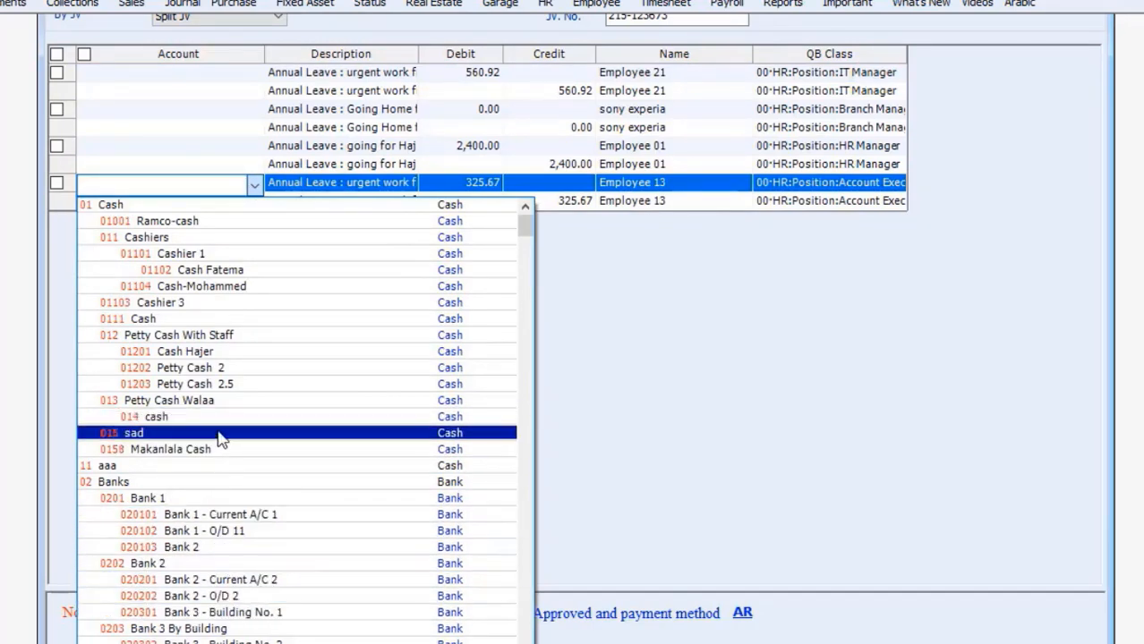
left_click(220, 369)
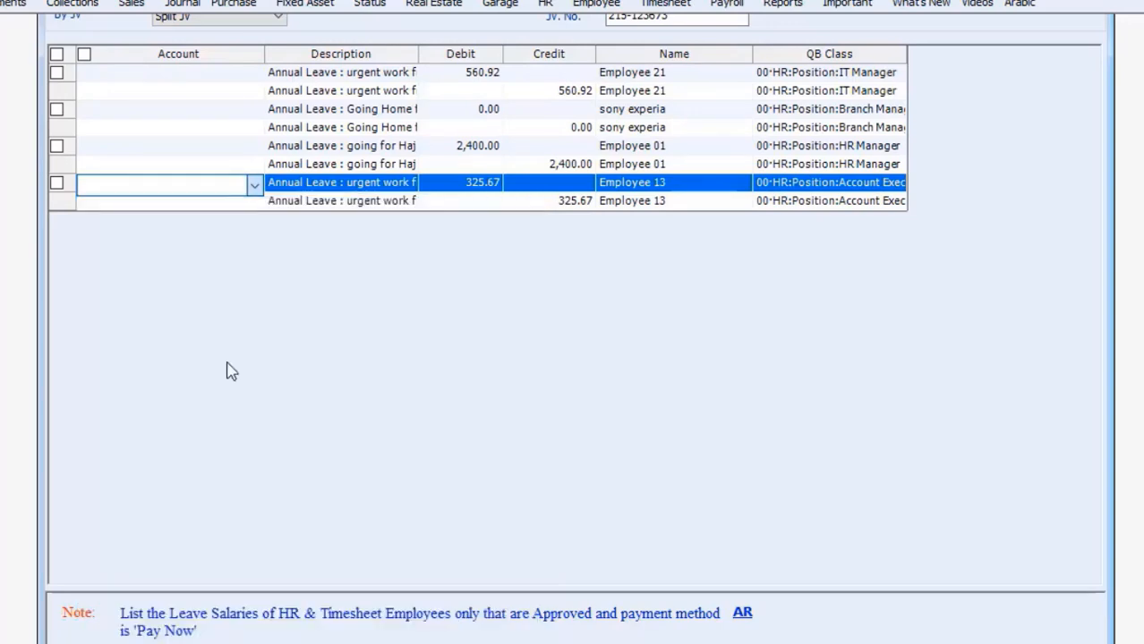
left_click(240, 203)
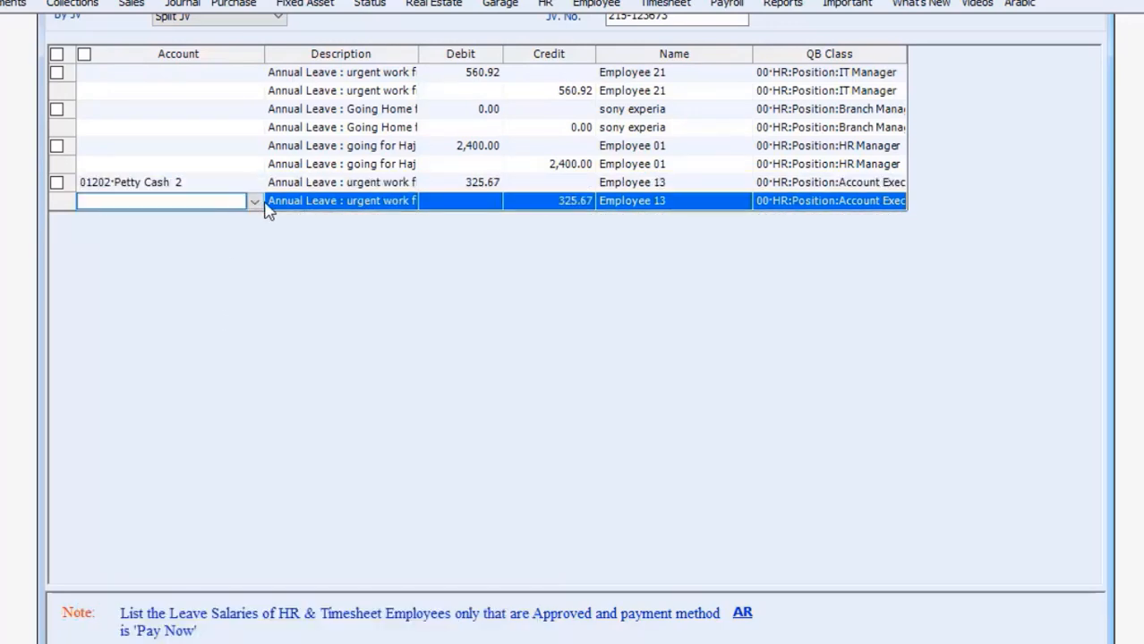
left_click(255, 205)
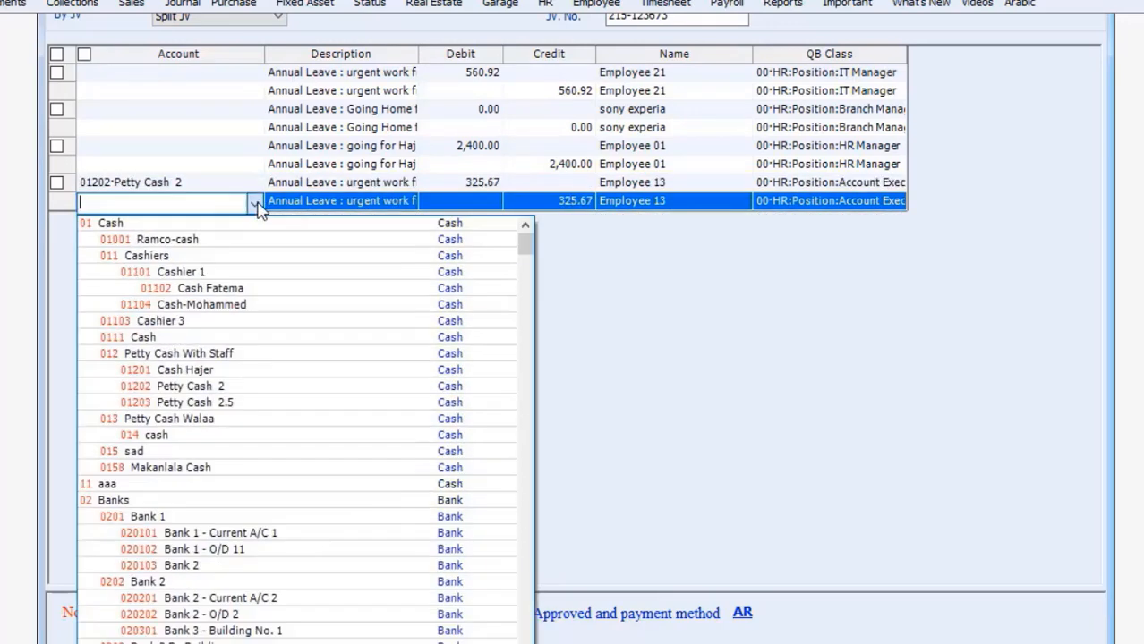
left_click(234, 387)
left_click(57, 182)
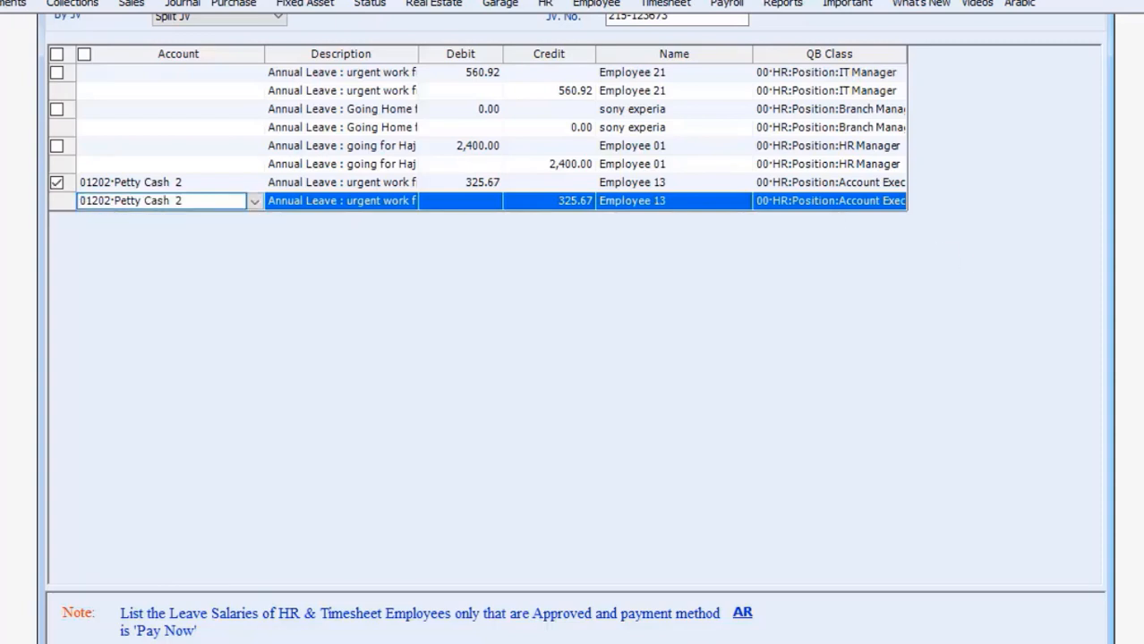
scroll(572, 322, "down", 2)
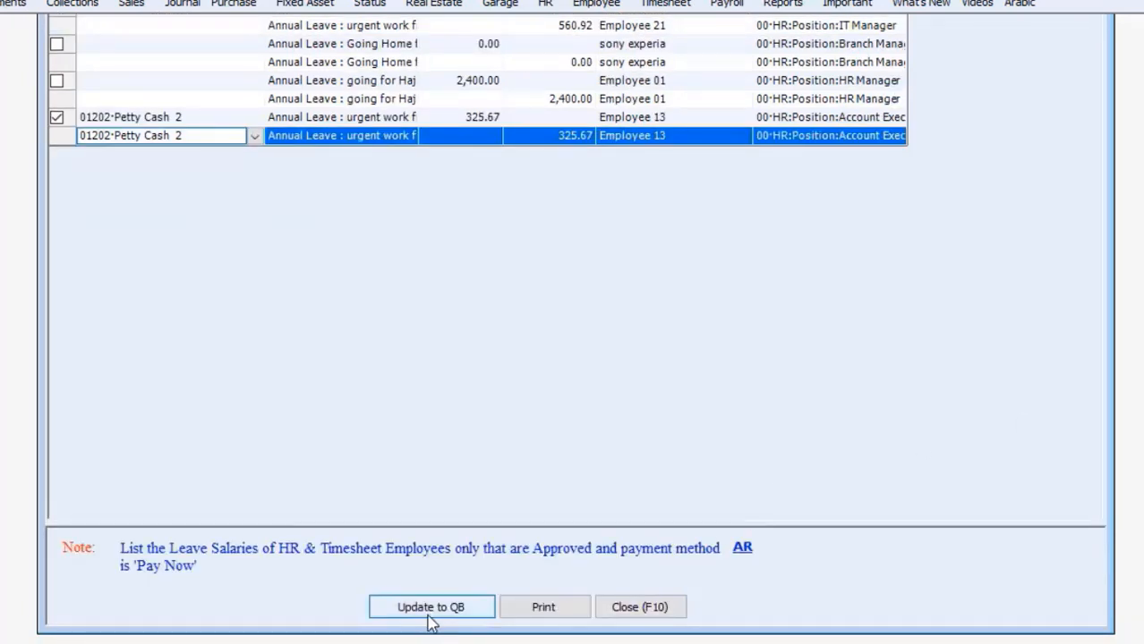
Step: Post Employee 13's leave to QuickBooks dated 13/06/2019, then close the posting list
left_click(461, 610)
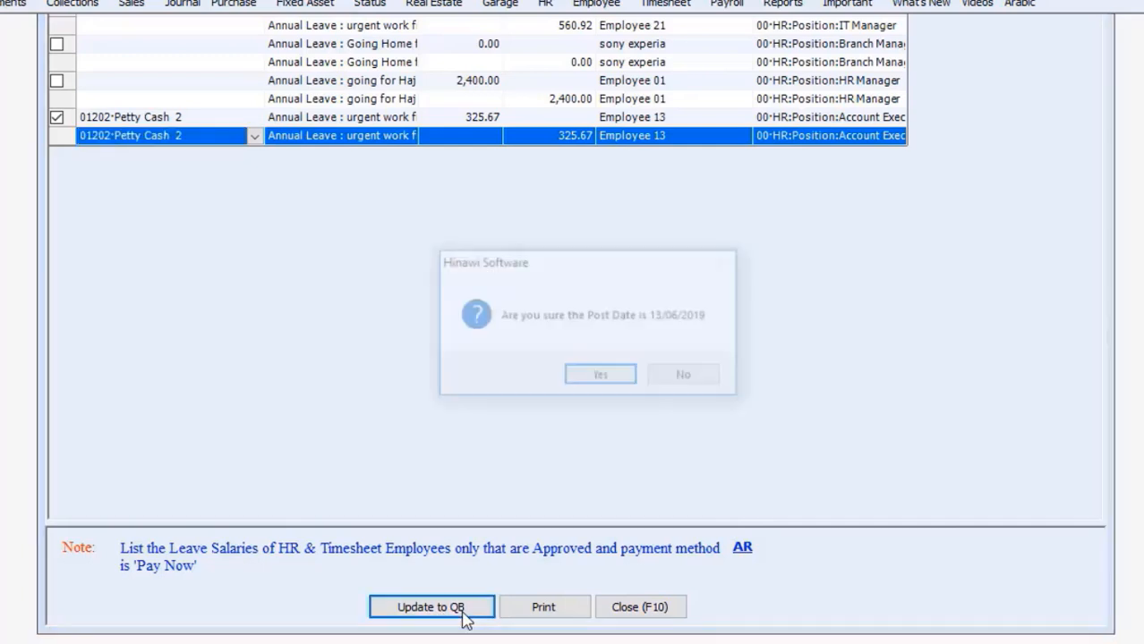
left_click(625, 377)
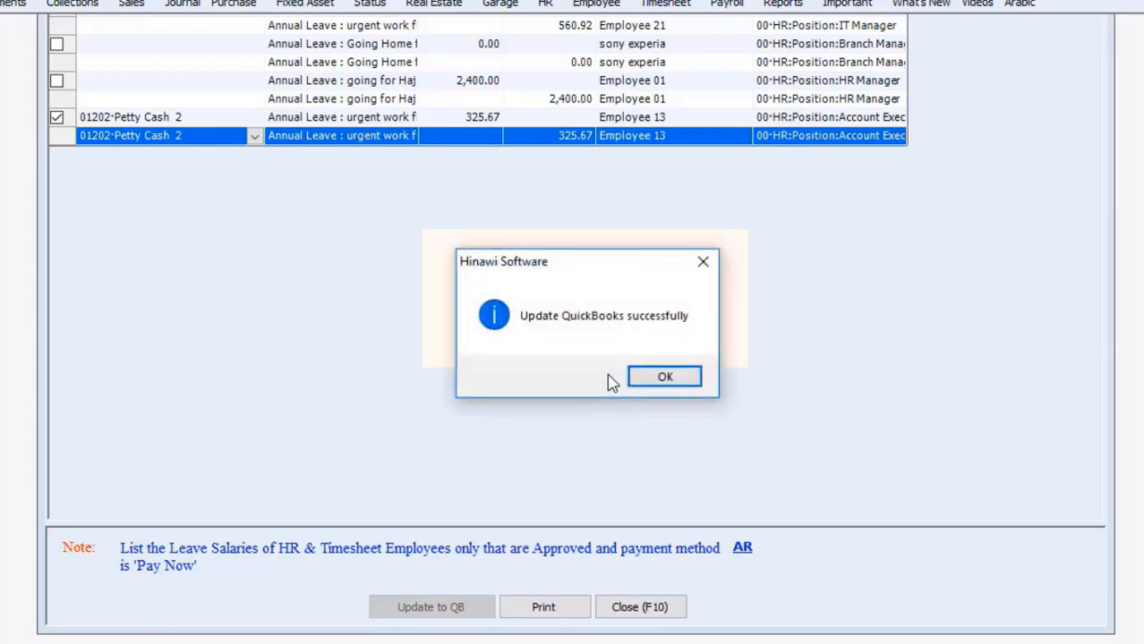
left_click(681, 377)
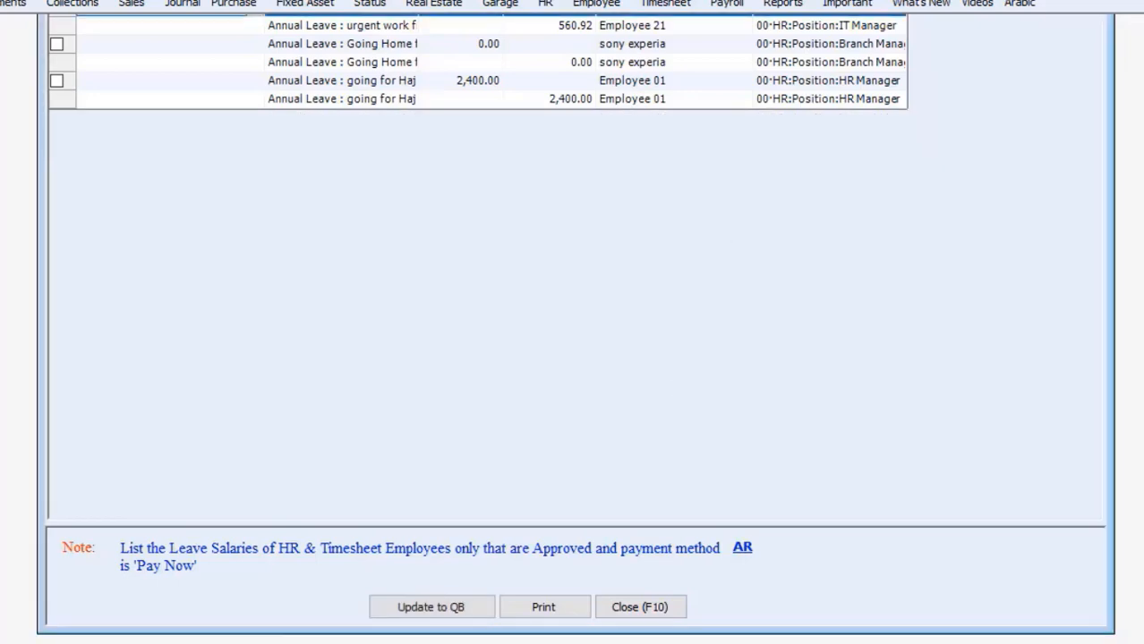
left_click(1087, 34)
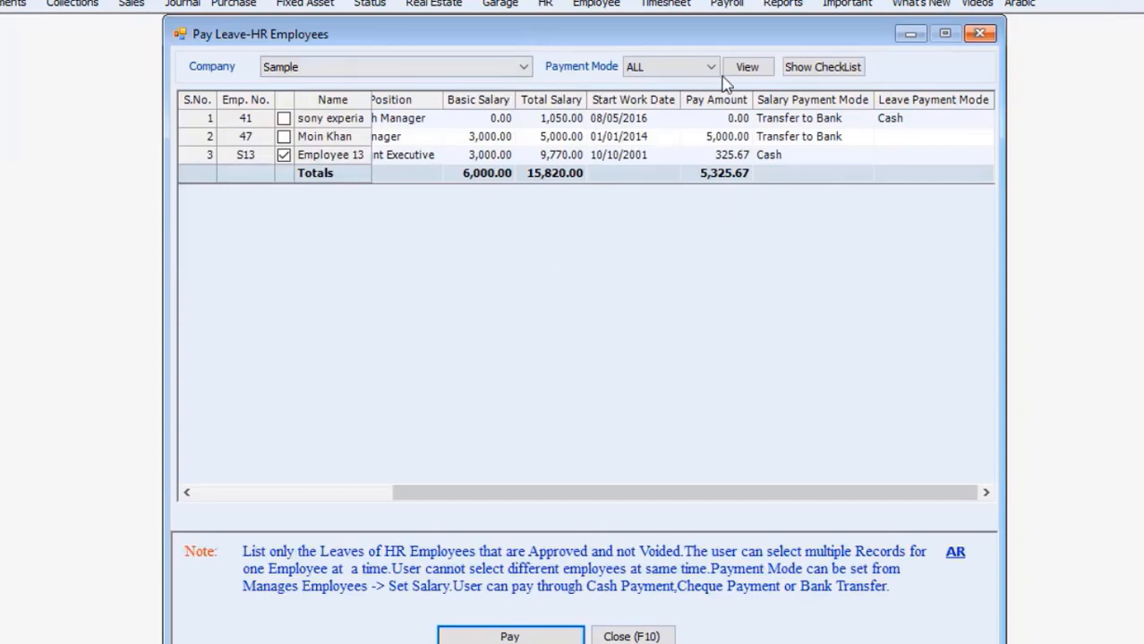
Step: Reload Sample's approved leaves, tick Employee 13 and retry payment, dismissing the missing payment mode warning
left_click(523, 67)
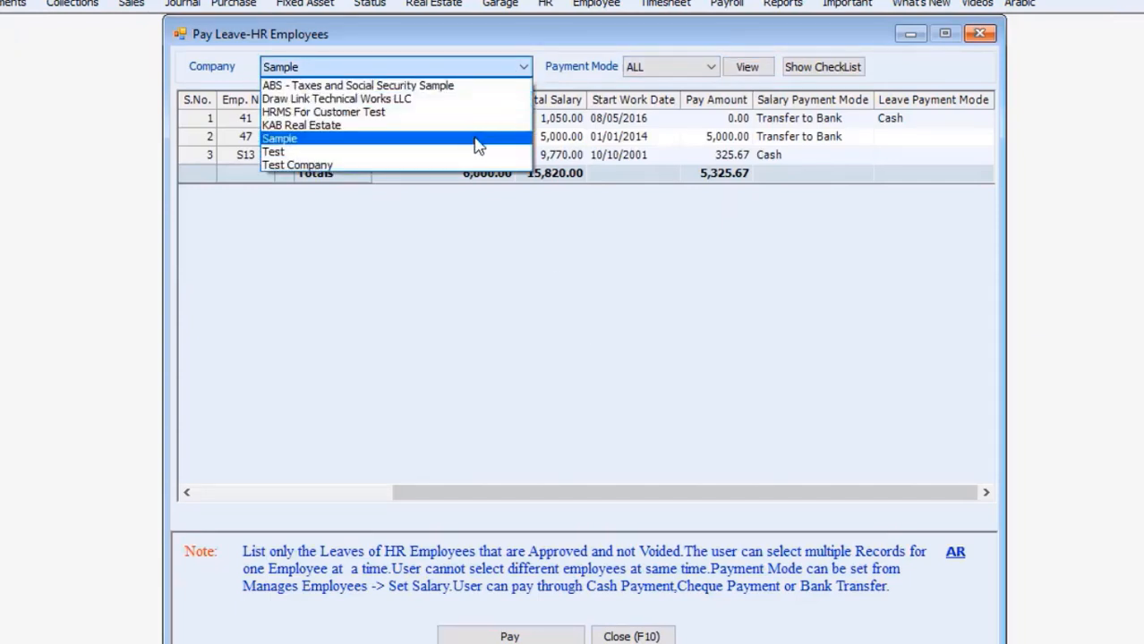
left_click(472, 140)
left_click(749, 68)
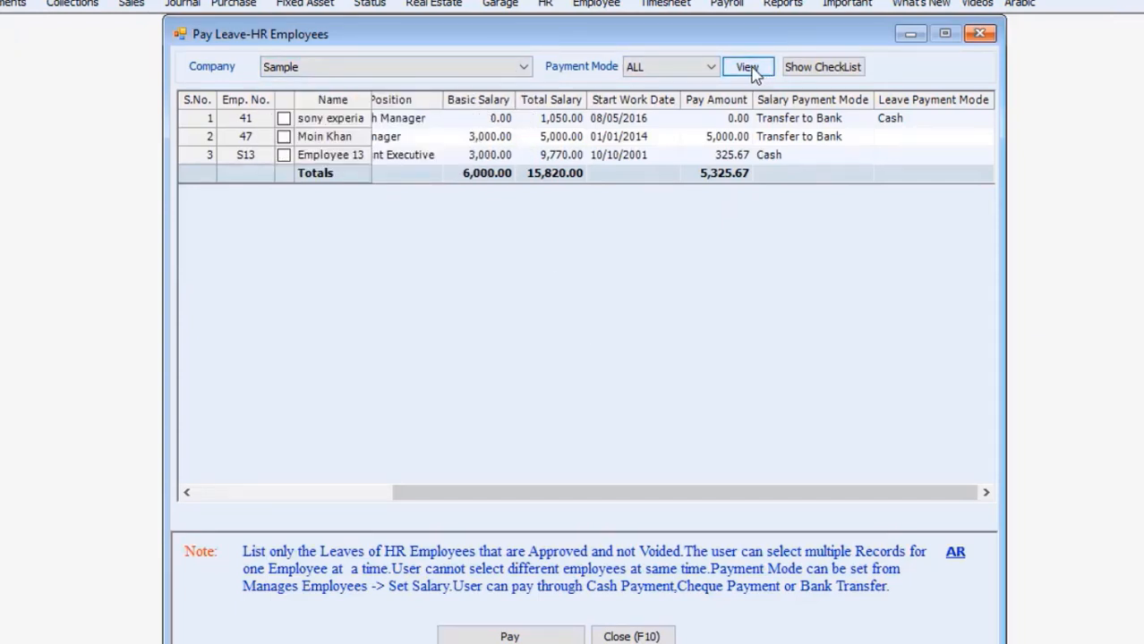
left_click_drag(576, 501, 255, 493)
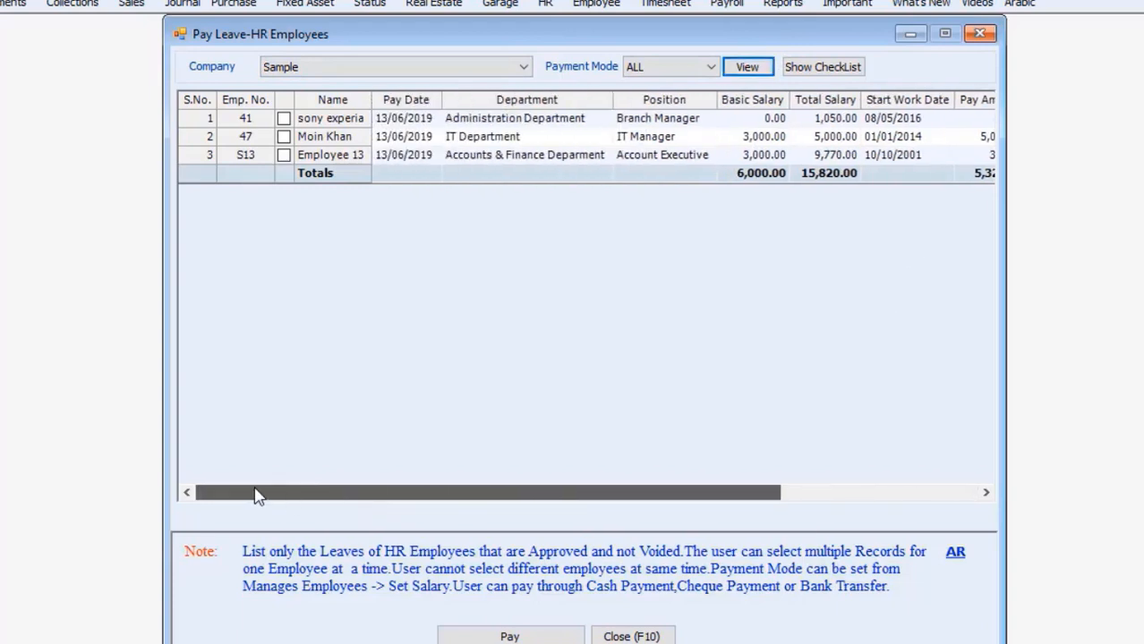
left_click(279, 155)
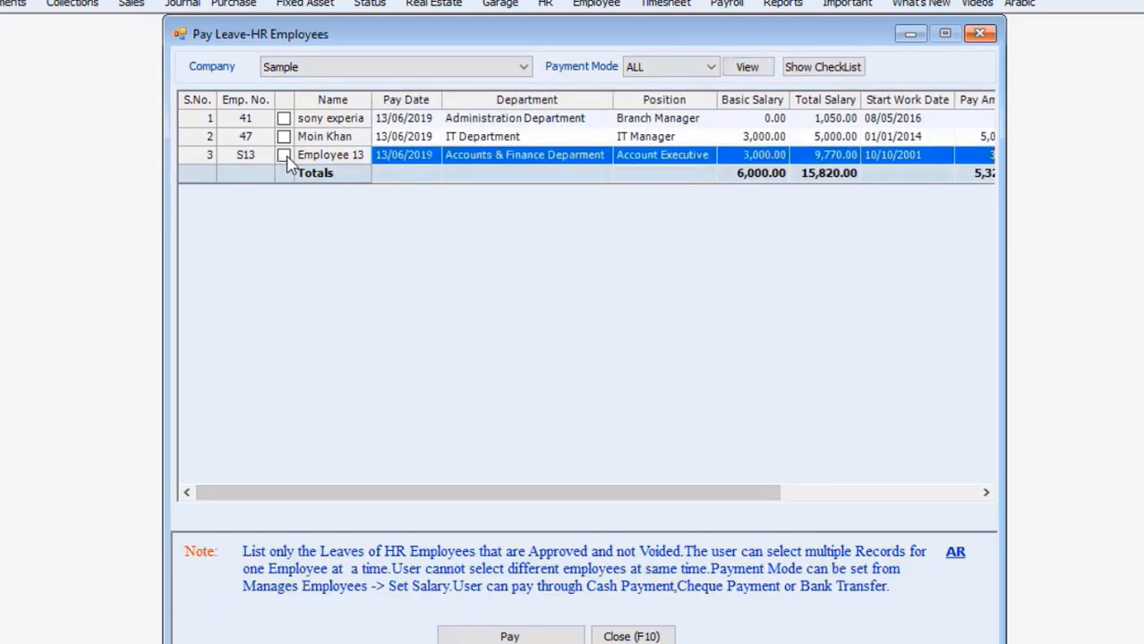
left_click(534, 635)
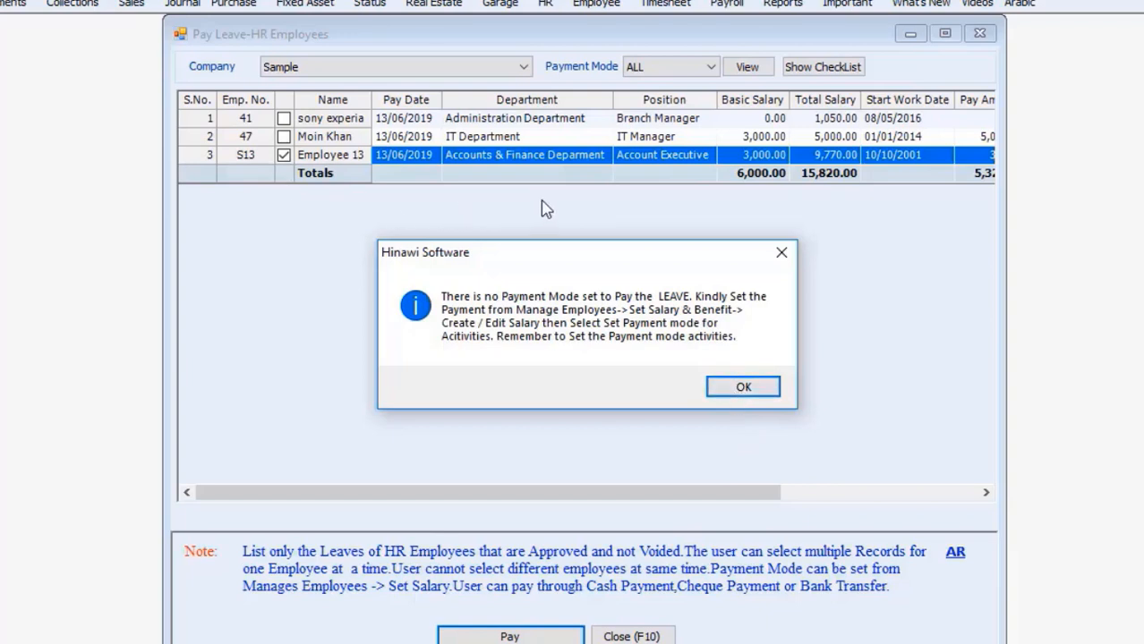
left_click(742, 387)
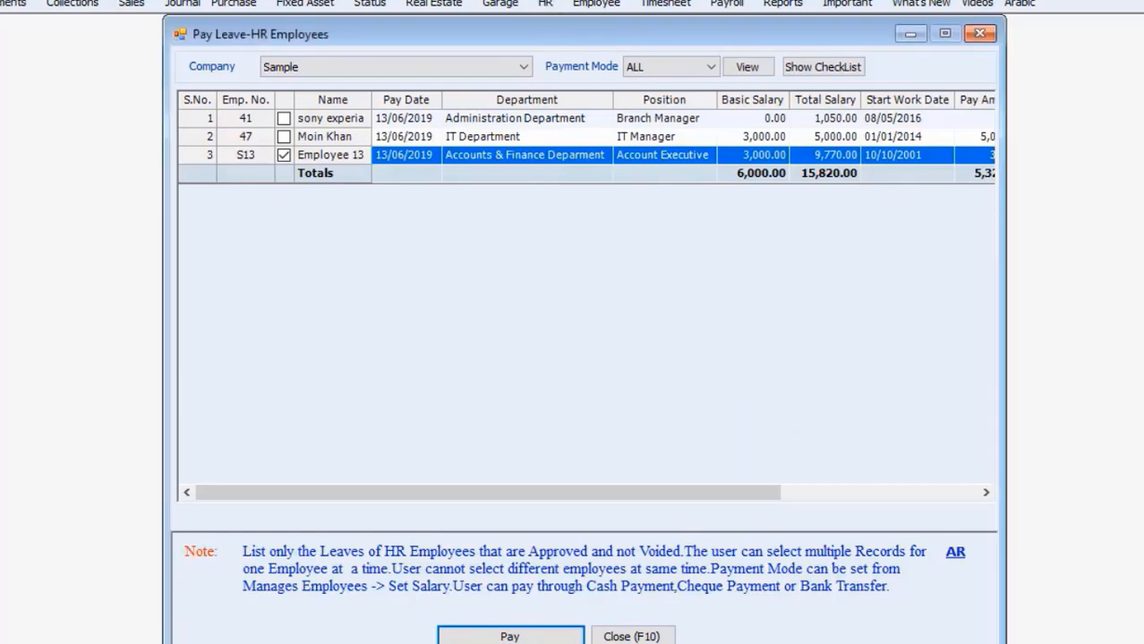
left_click(545, 2)
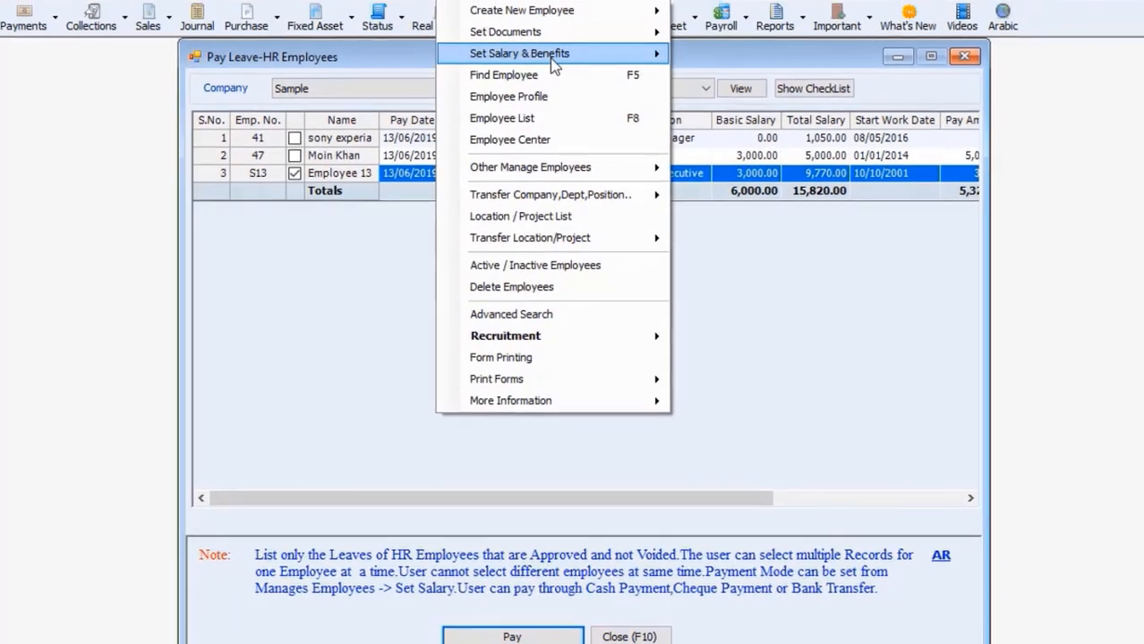
Step: Open single-salary settings for Employee 13 of company Sample
mouse_move(553, 56)
left_click(717, 54)
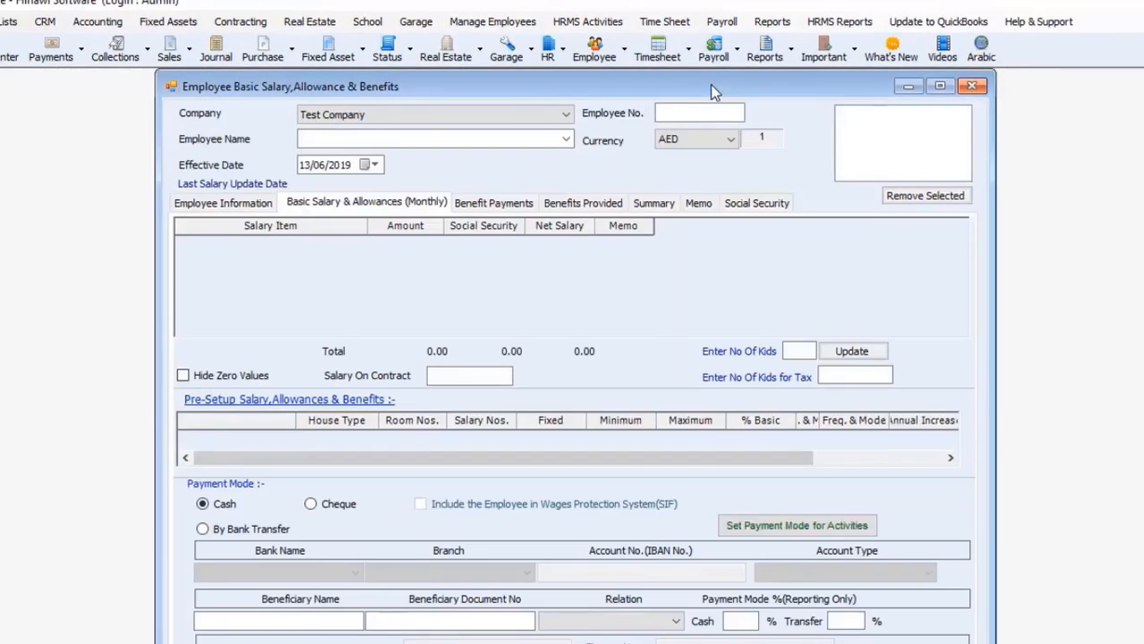
left_click(566, 115)
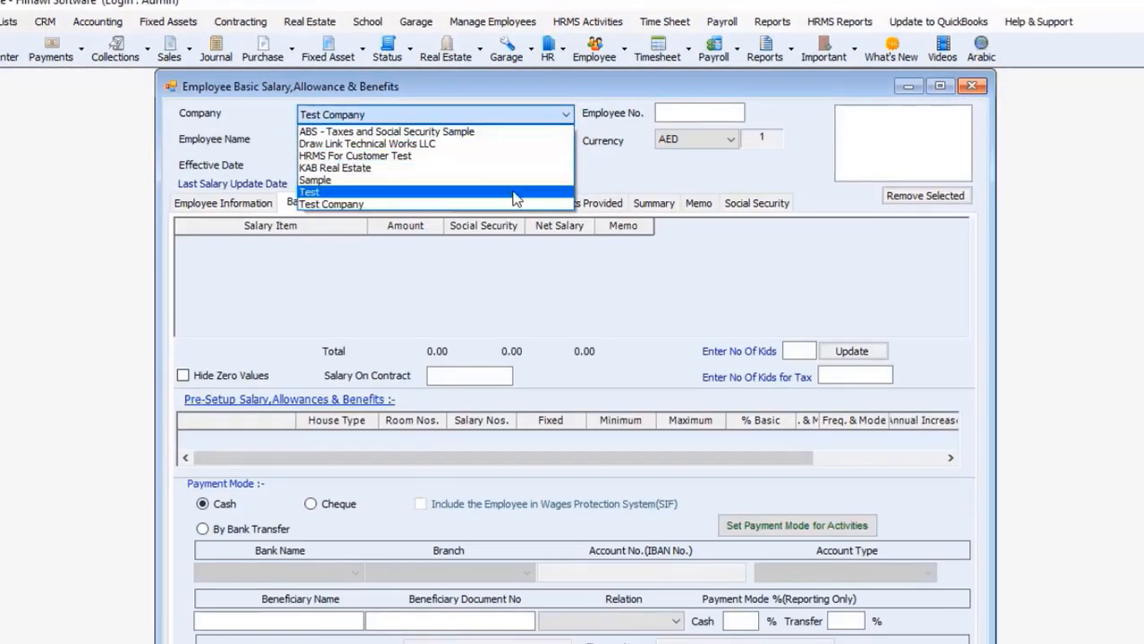
left_click(519, 180)
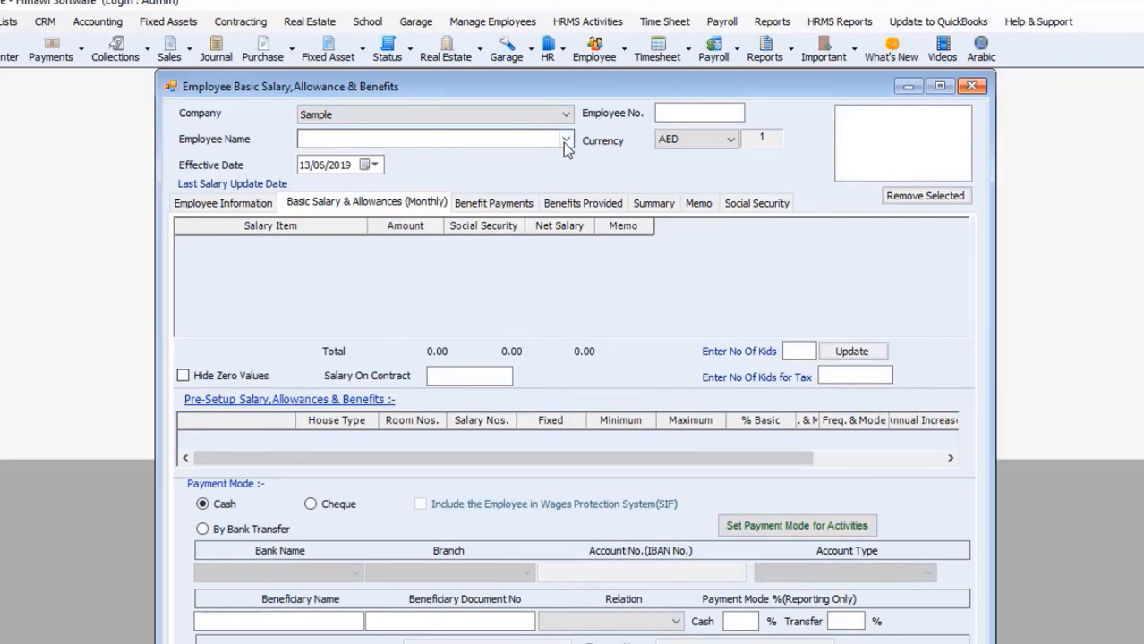
left_click(565, 141)
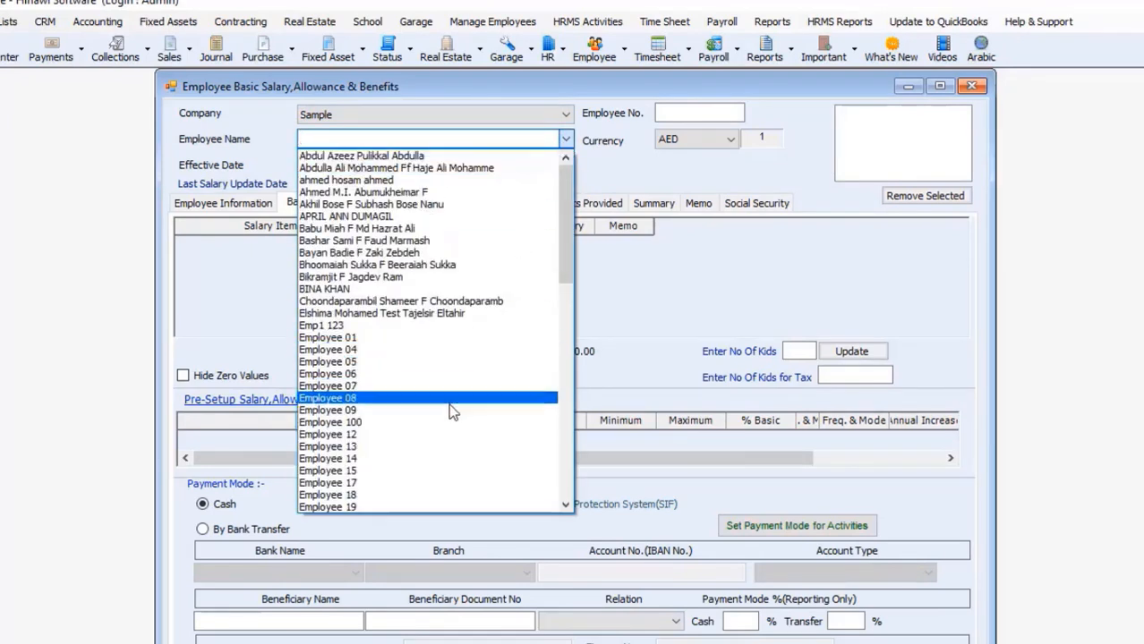
left_click(427, 445)
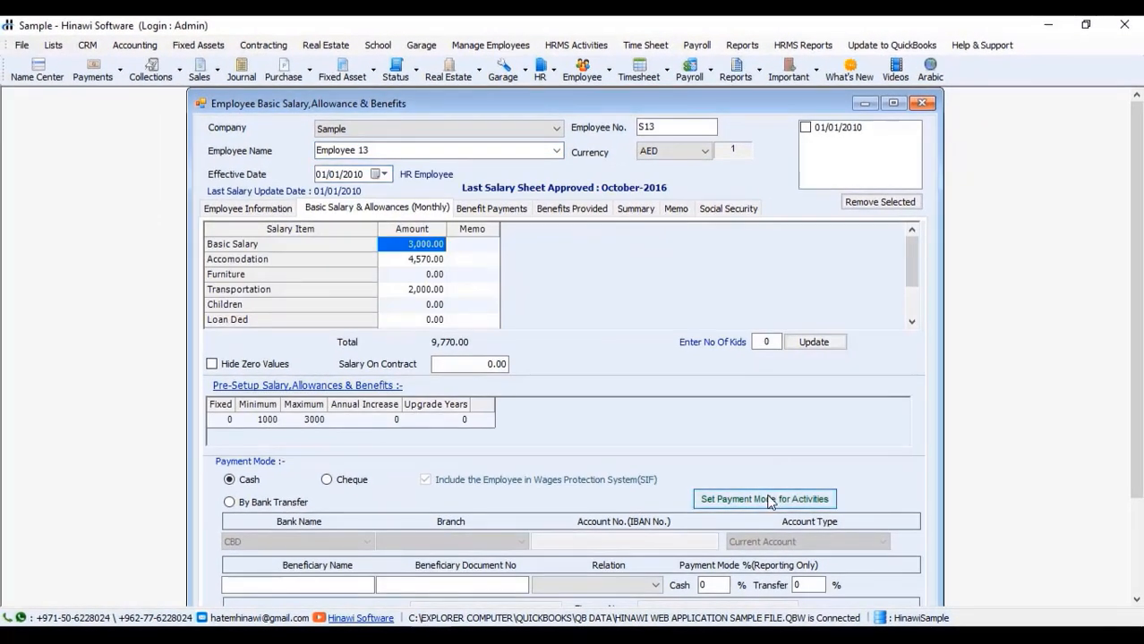
Step: Set the leave payment mode to Cash, apply it to all activities, and confirm
left_click(770, 502)
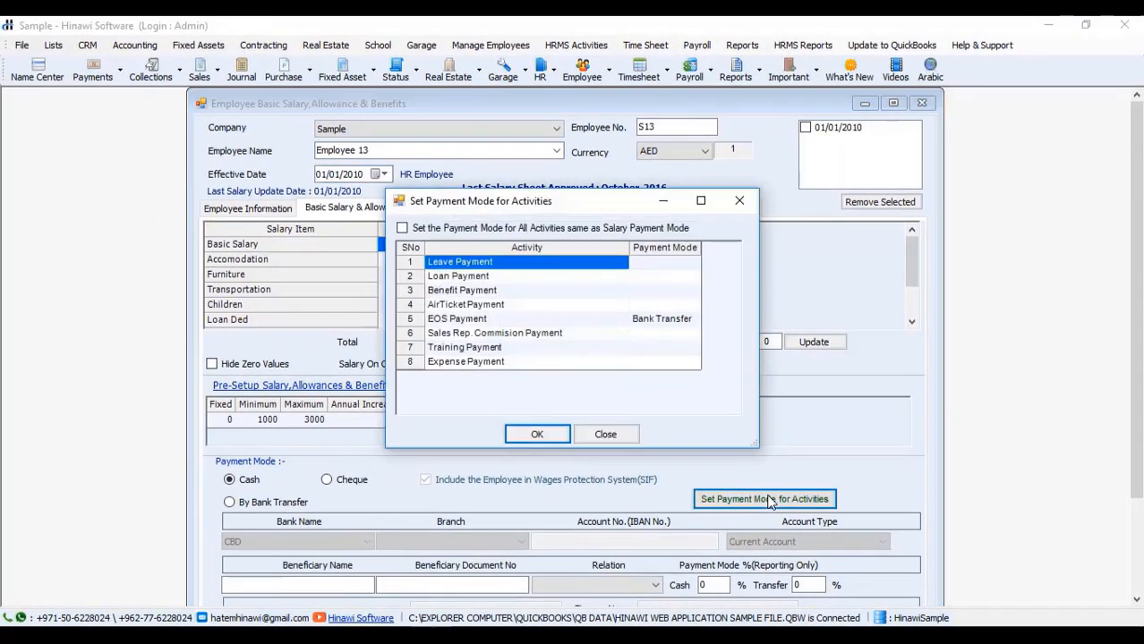
left_click(690, 265)
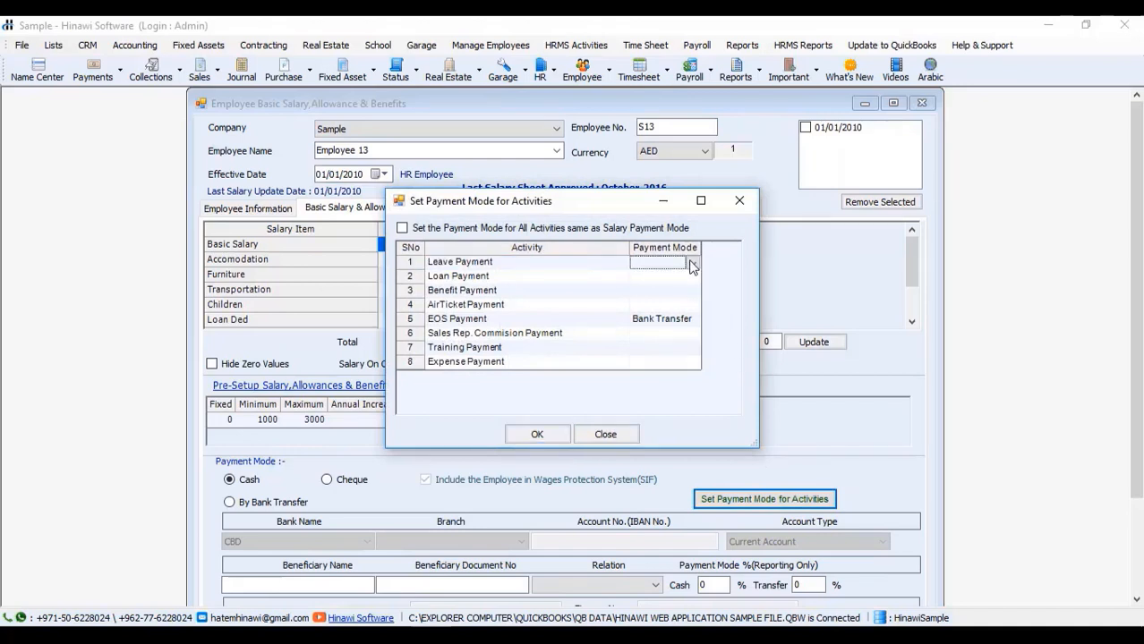
left_click(694, 264)
left_click(687, 277)
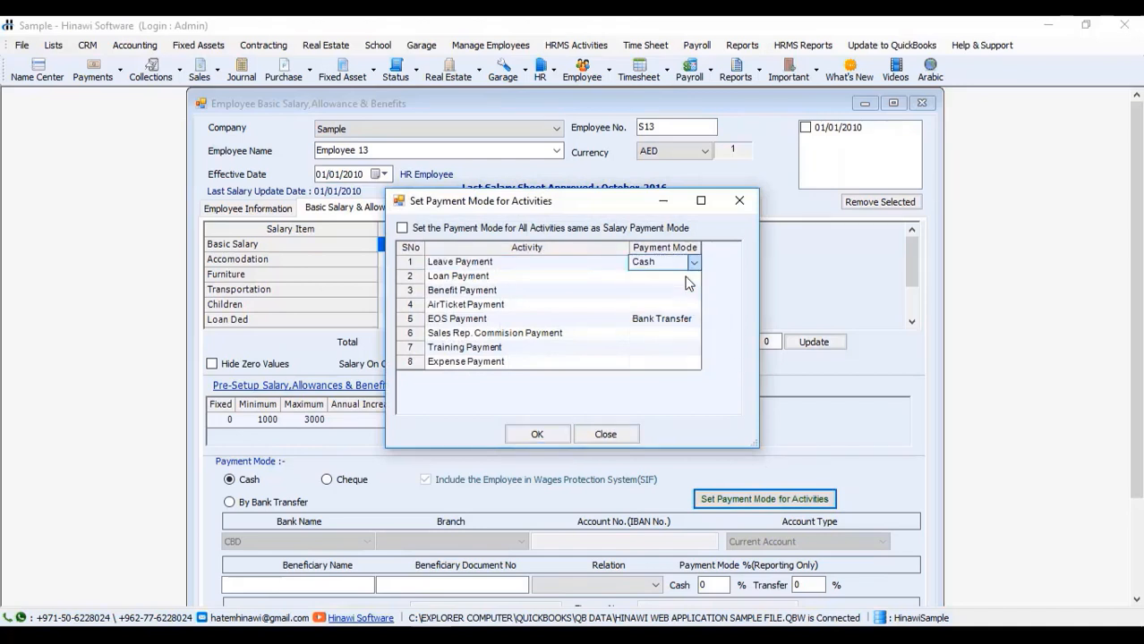
left_click(402, 228)
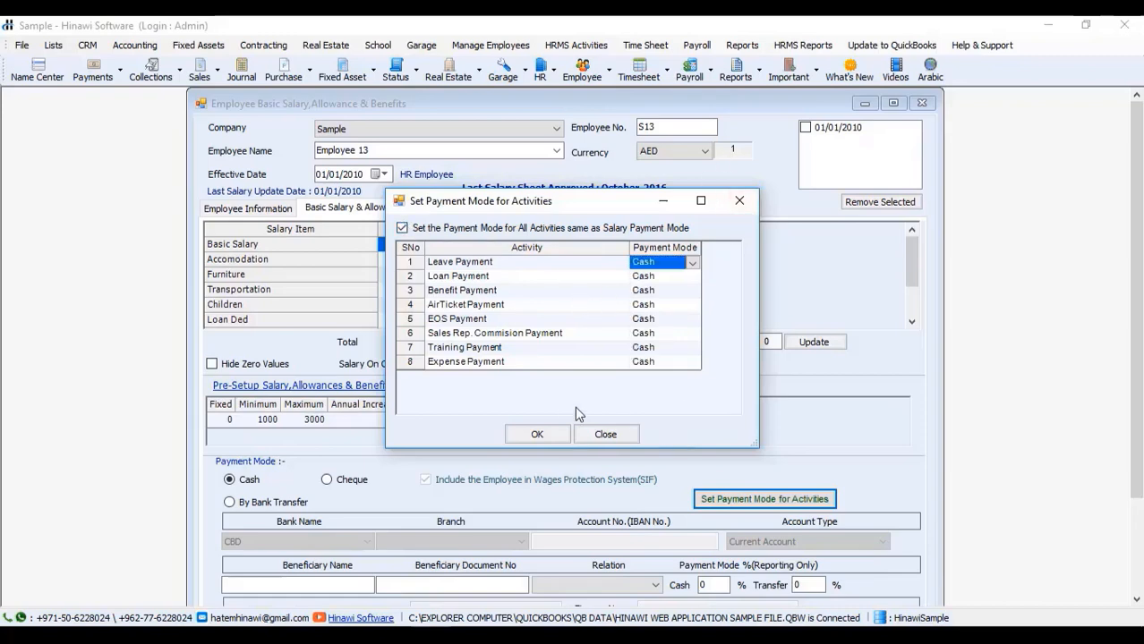
left_click(537, 435)
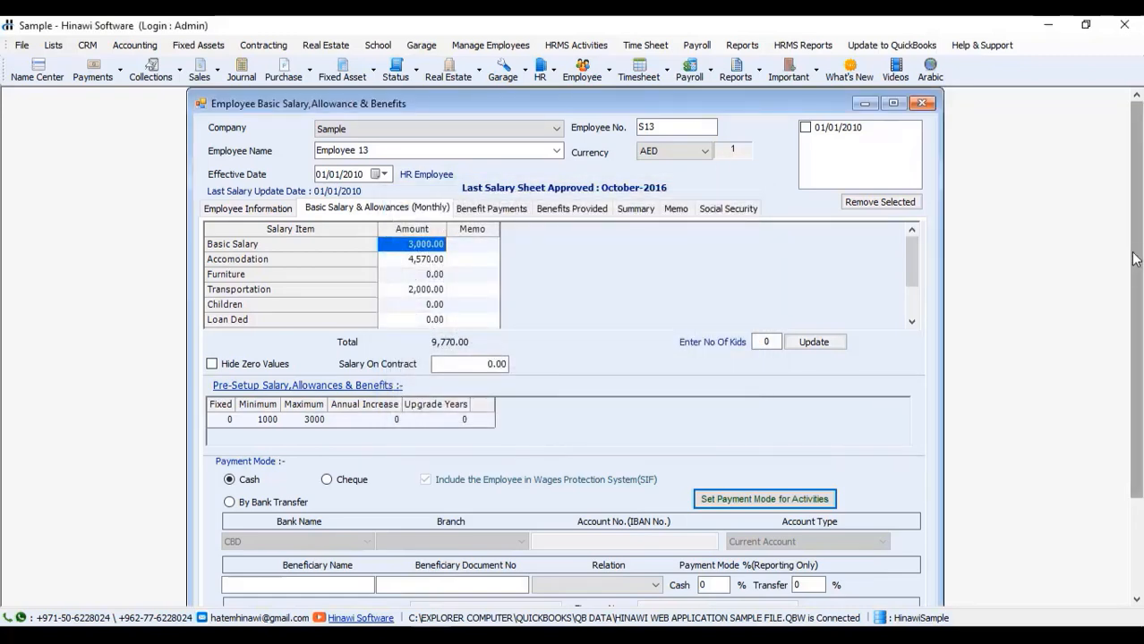
Step: Save the salary settings effective 01/01/2010 and close without printing
scroll(564, 358, "down", 3)
left_click(510, 570)
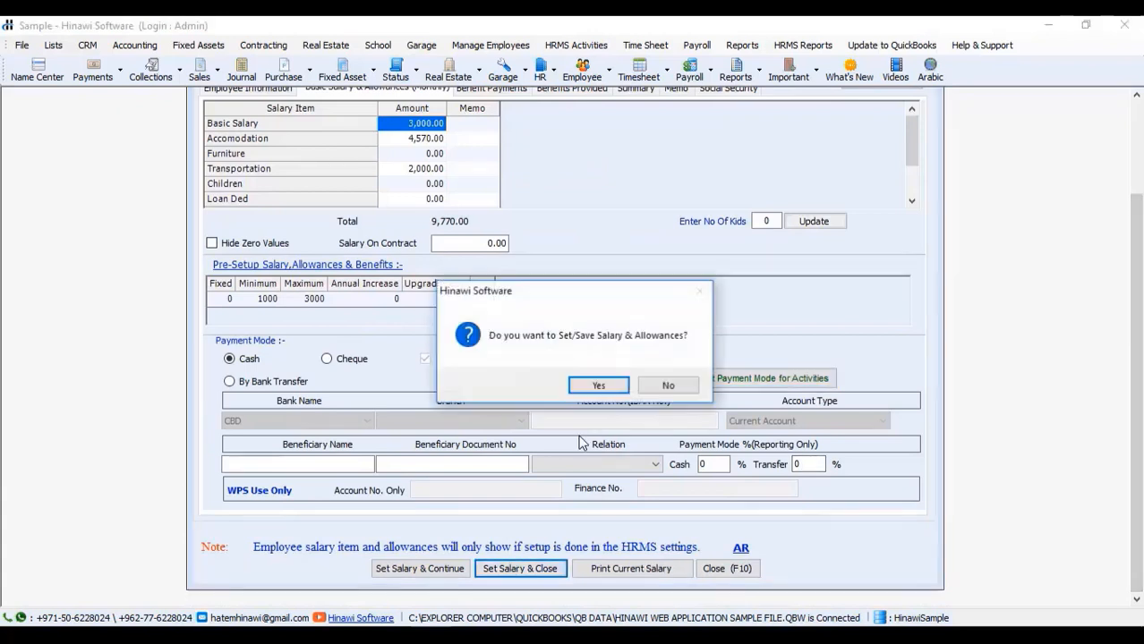
left_click(598, 385)
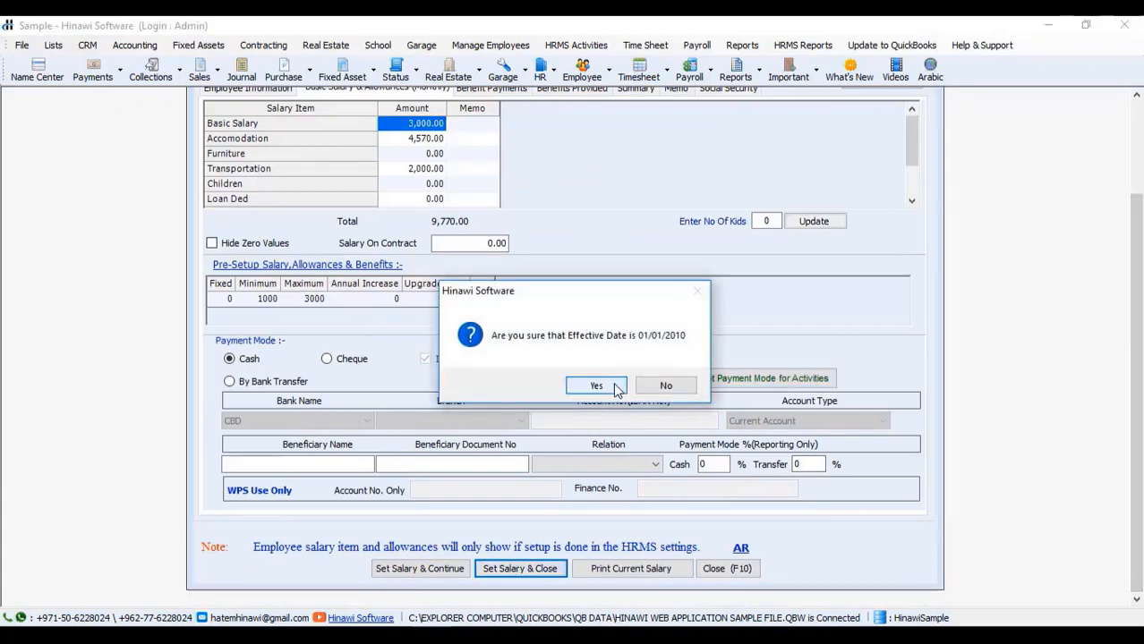
left_click(616, 390)
left_click(615, 385)
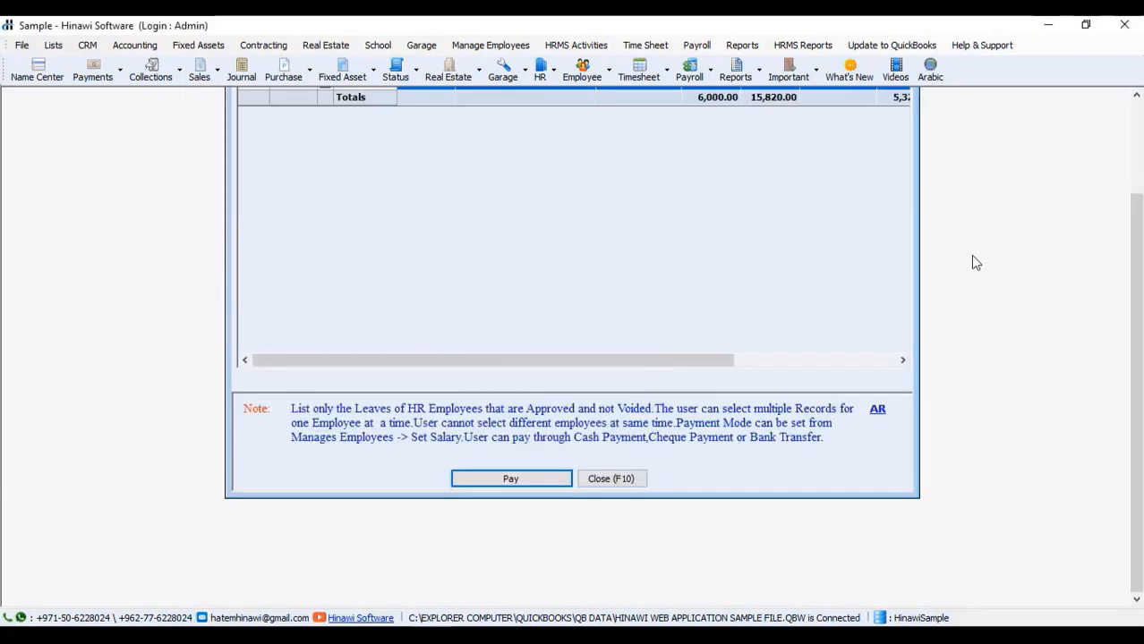
Step: Reload Sample's leaves, tick Employee 13 and pay, opening Cash Payment no. 174 for 325.67
scroll(1132, 173, "up", 3)
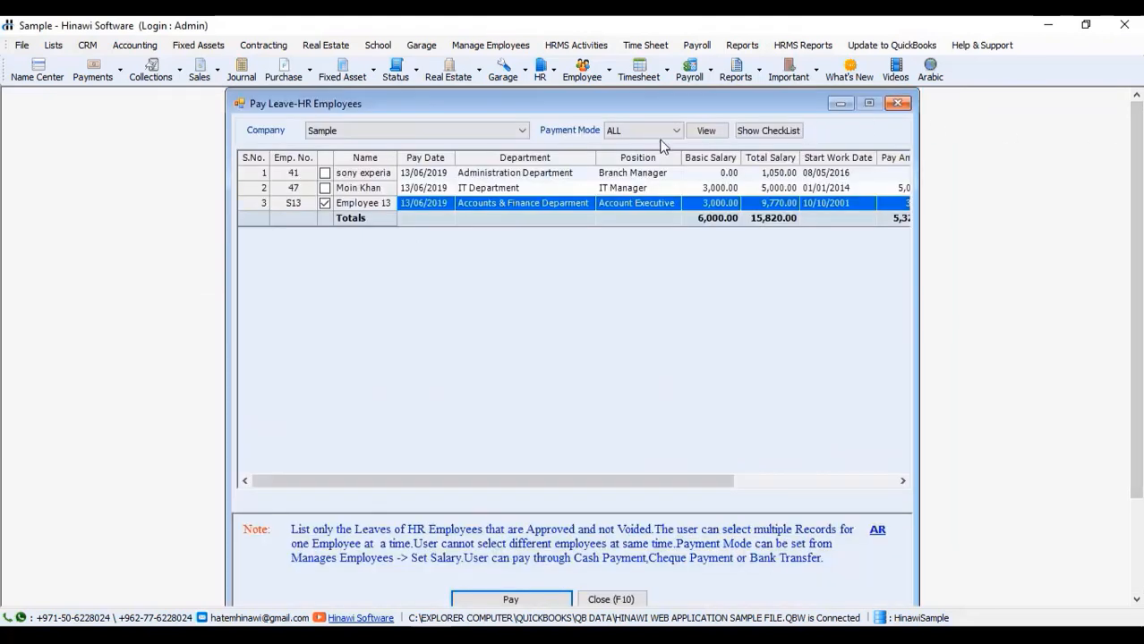
left_click(515, 136)
left_click(515, 135)
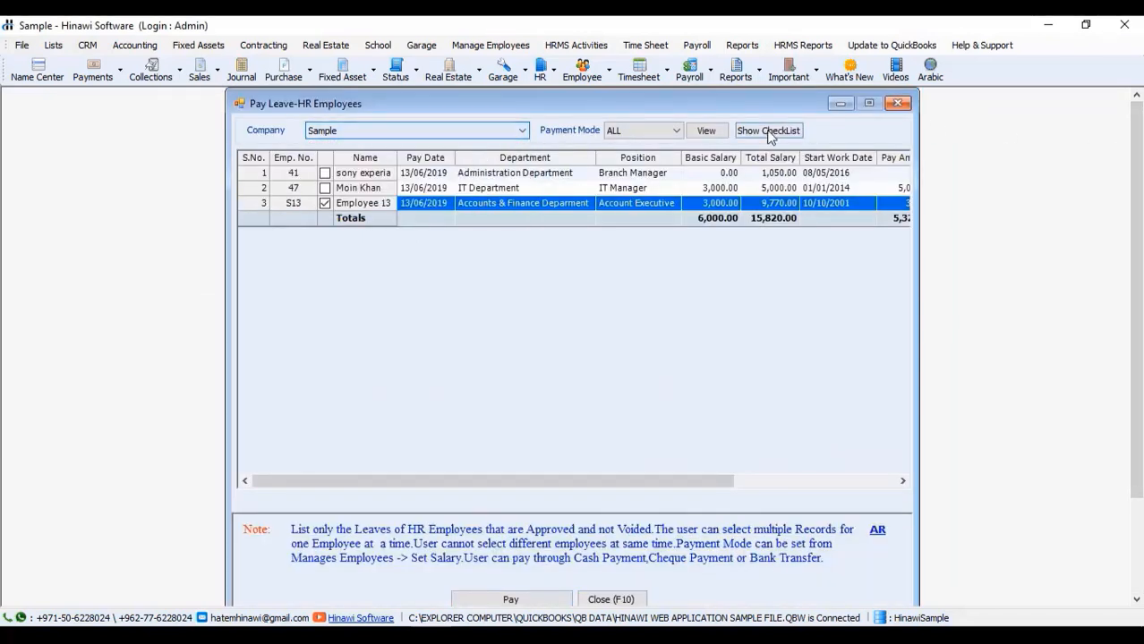
left_click(703, 136)
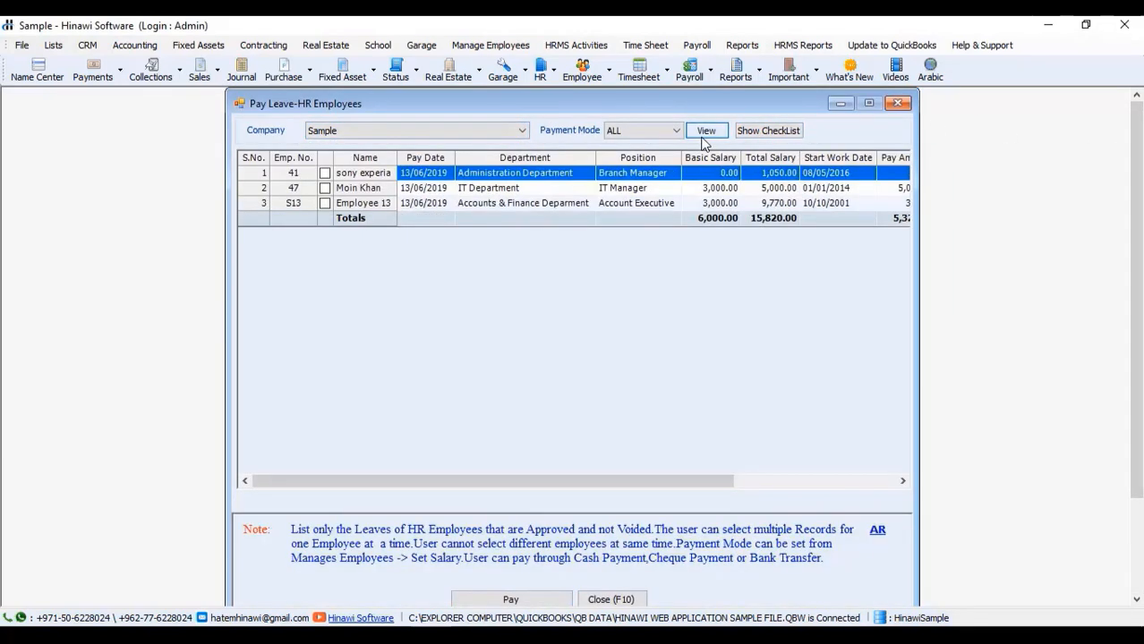
left_click(325, 205)
scroll(1130, 401, "down", 1)
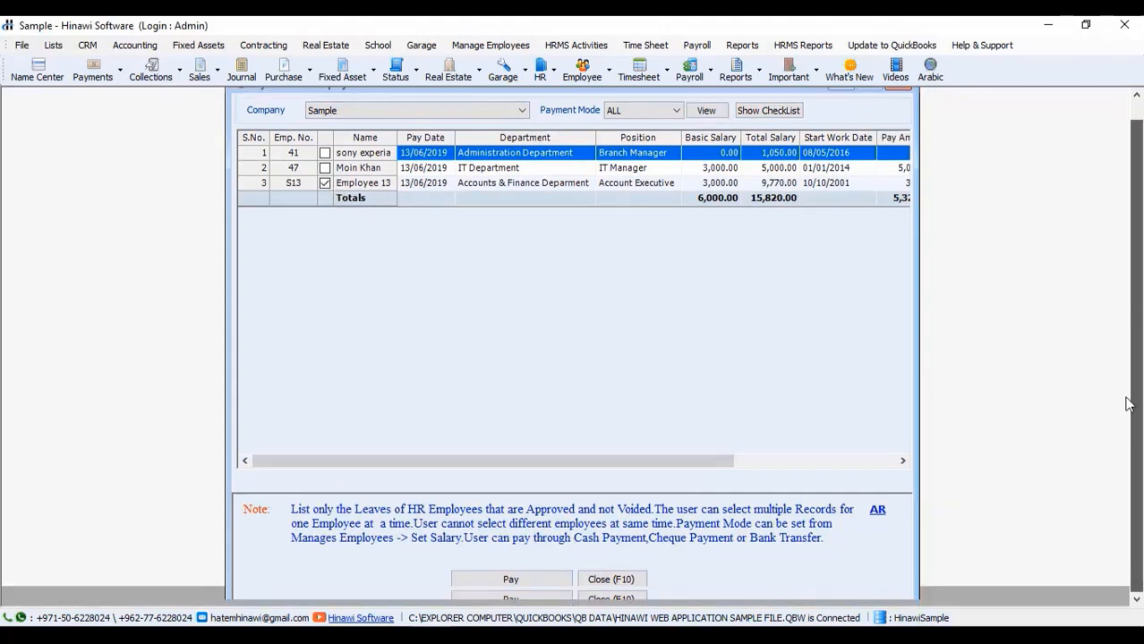
left_click(555, 580)
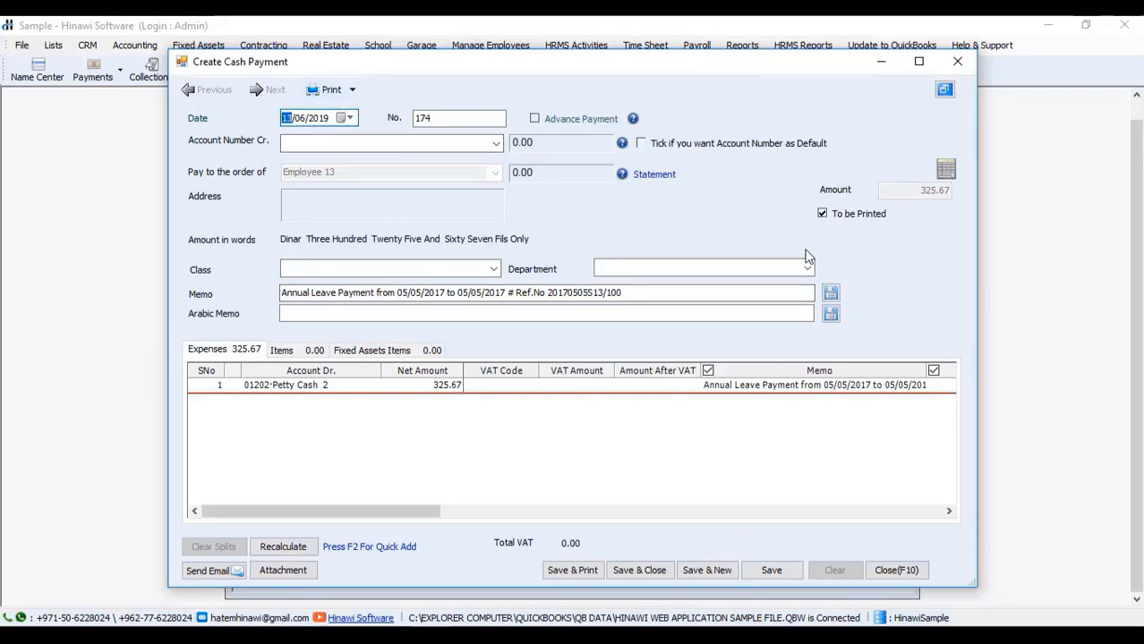
Step: Make 01202-Petty Cash 2 the debit account on Employee 13's 325.67 leave cash payment and save it
left_click(495, 144)
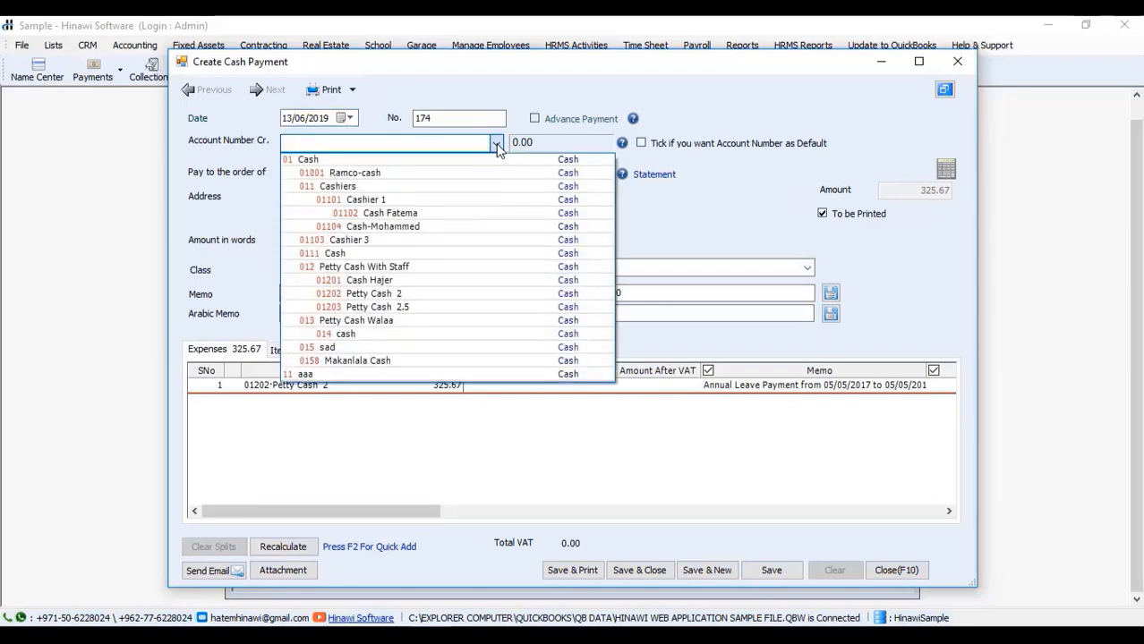
left_click(497, 146)
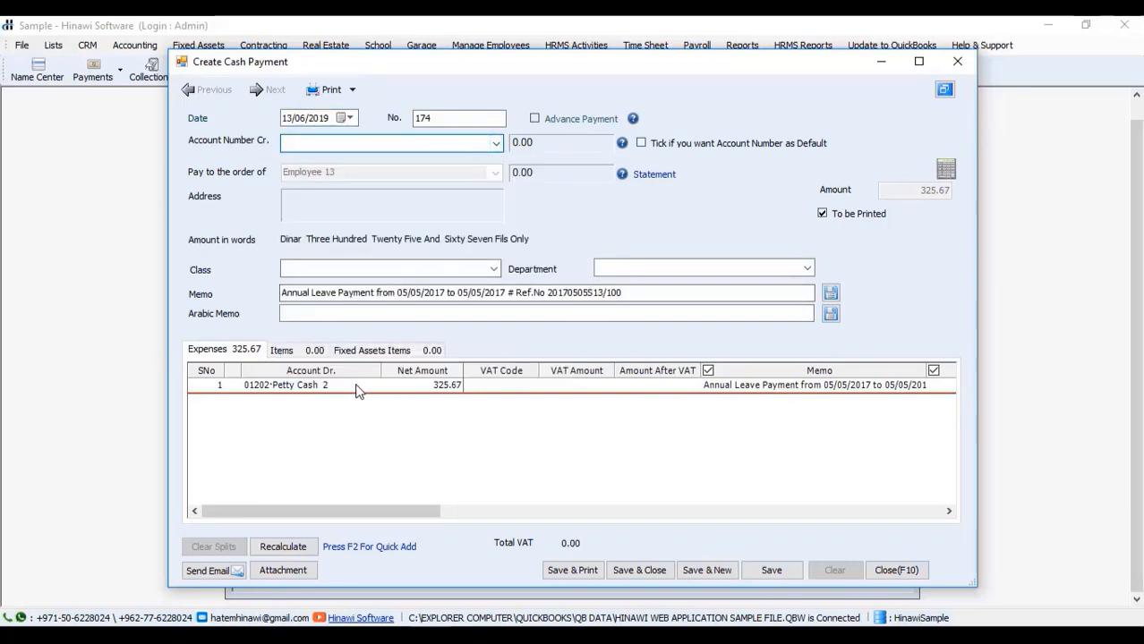
left_click(299, 387)
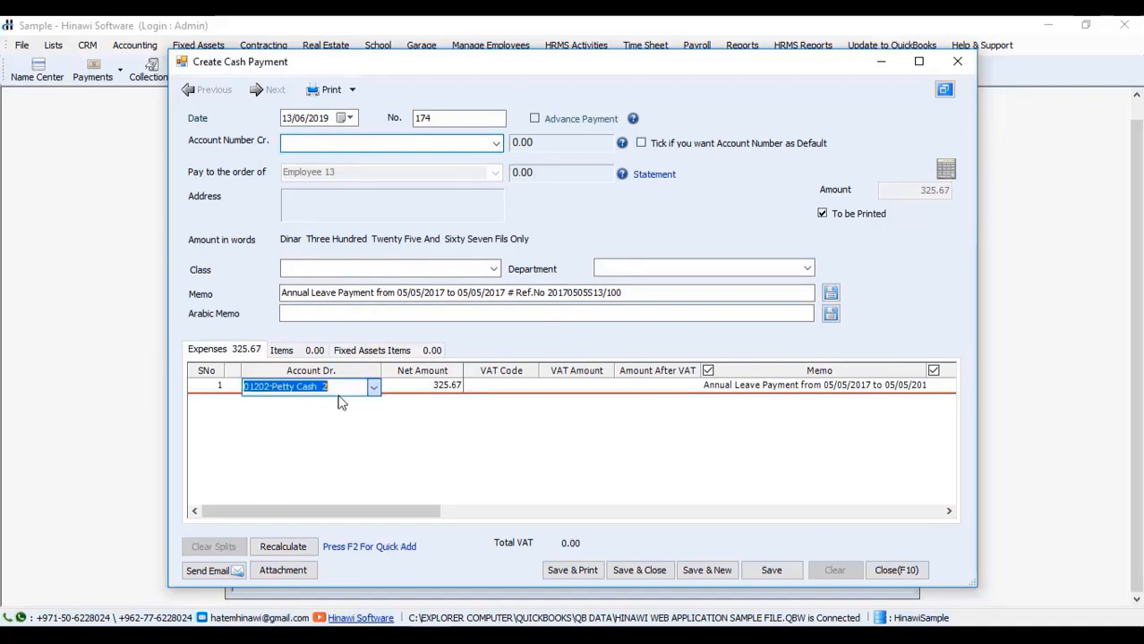
left_click(372, 385)
left_click(402, 448)
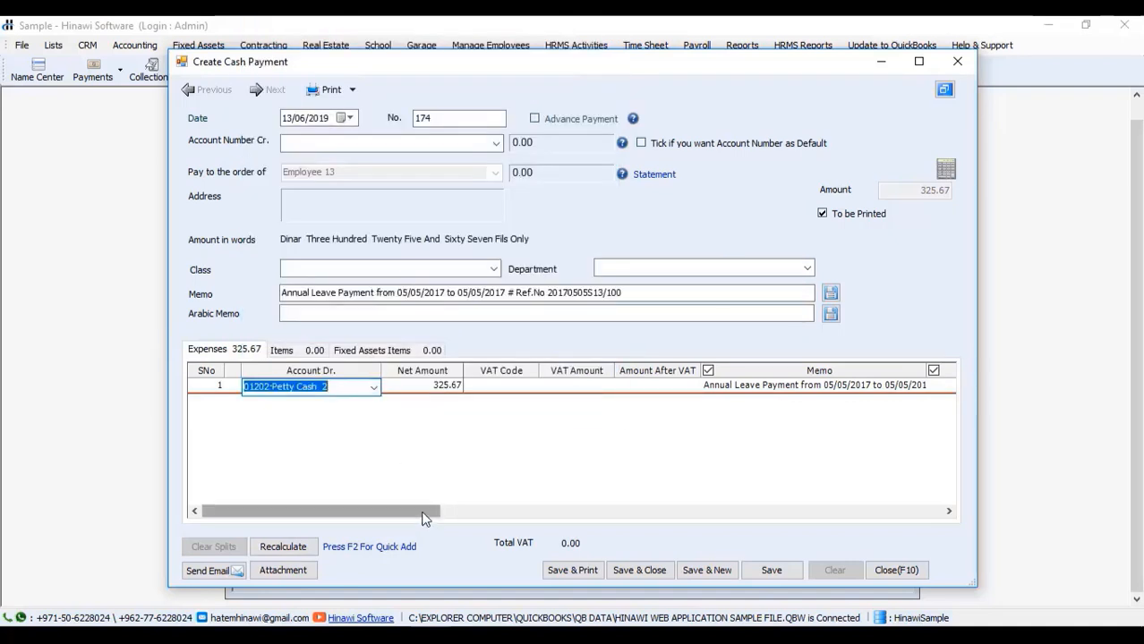
left_click_drag(428, 511, 800, 497)
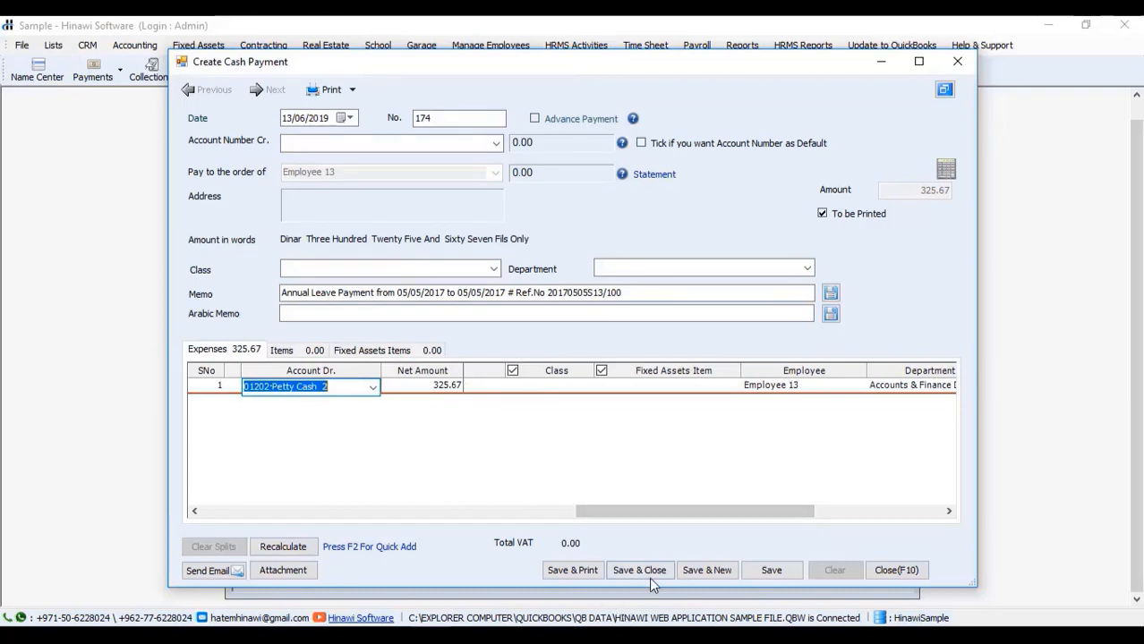
left_click(955, 64)
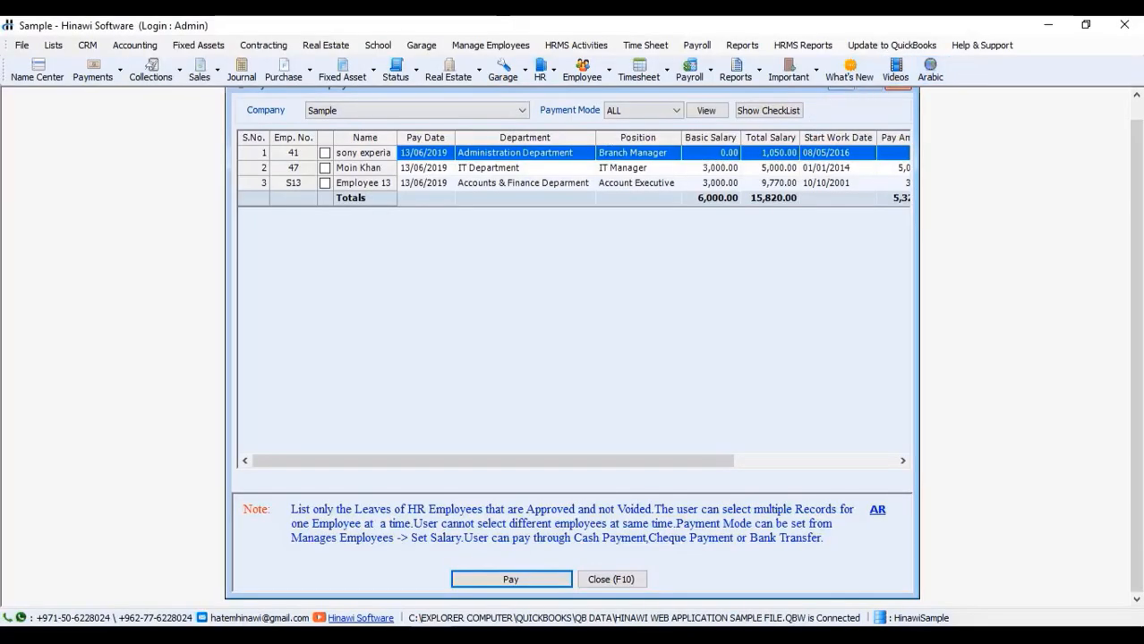
Step: Close Pay Leave-HR Employees and browse the Accounting and HRMS Activities > Payment Of Activities menus
scroll(1136, 305, "up", 2)
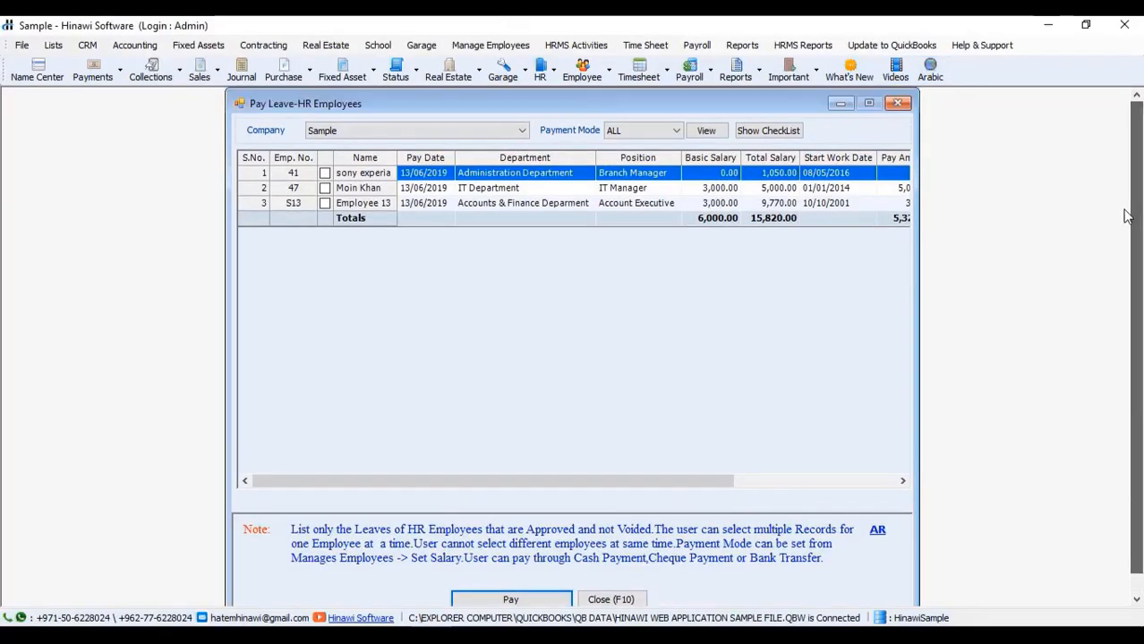
left_click(895, 106)
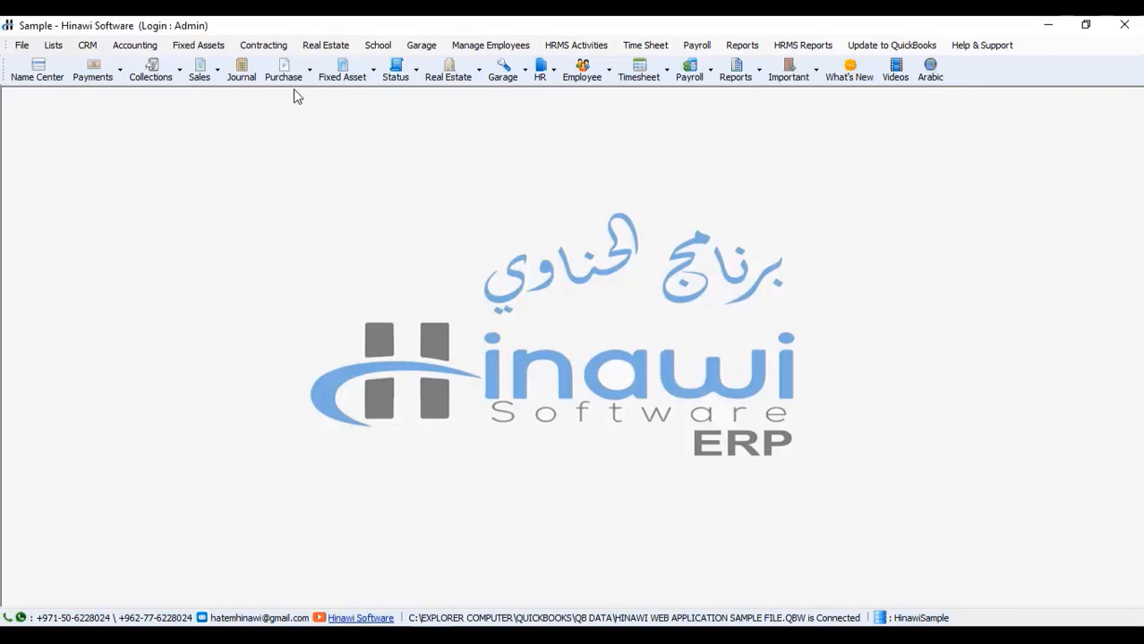
left_click(135, 46)
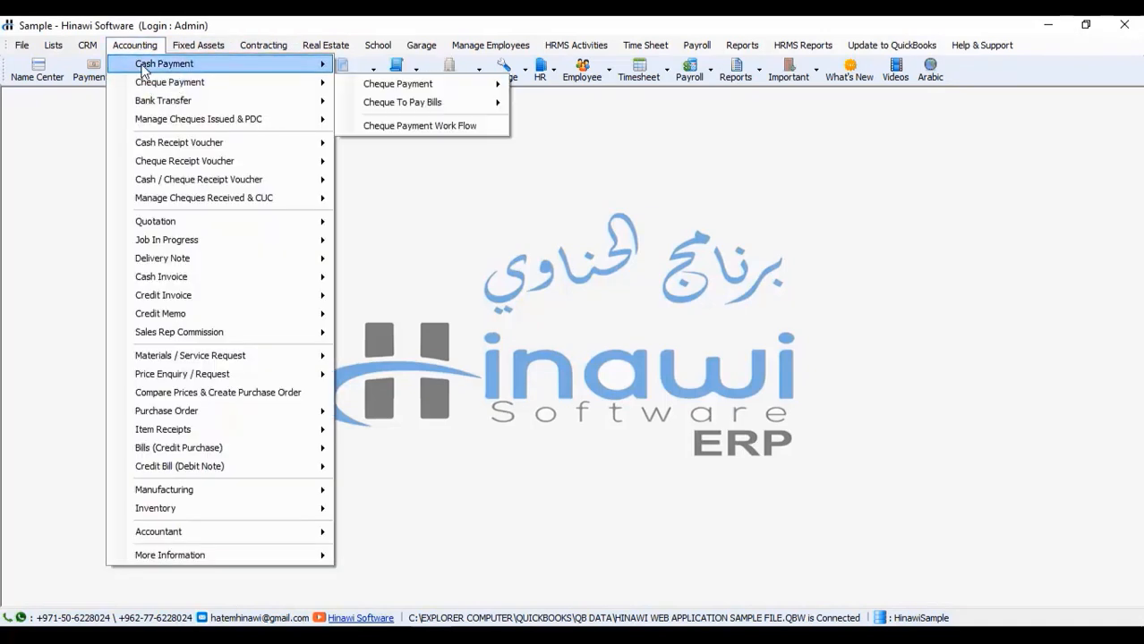
mouse_move(141, 68)
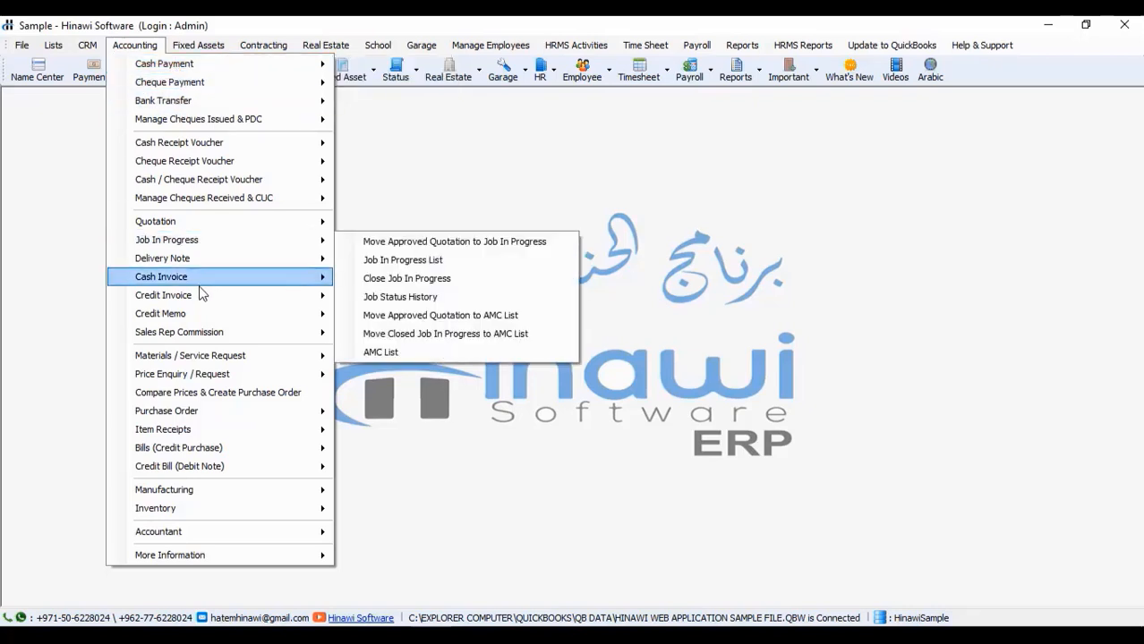
mouse_move(199, 292)
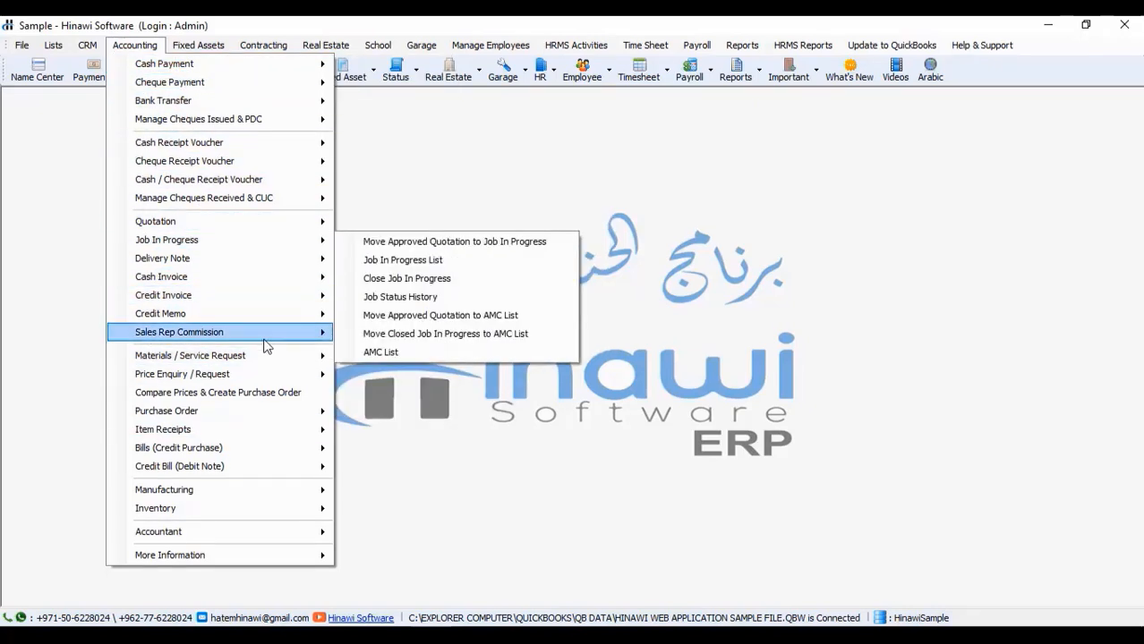
left_click(573, 20)
left_click(575, 45)
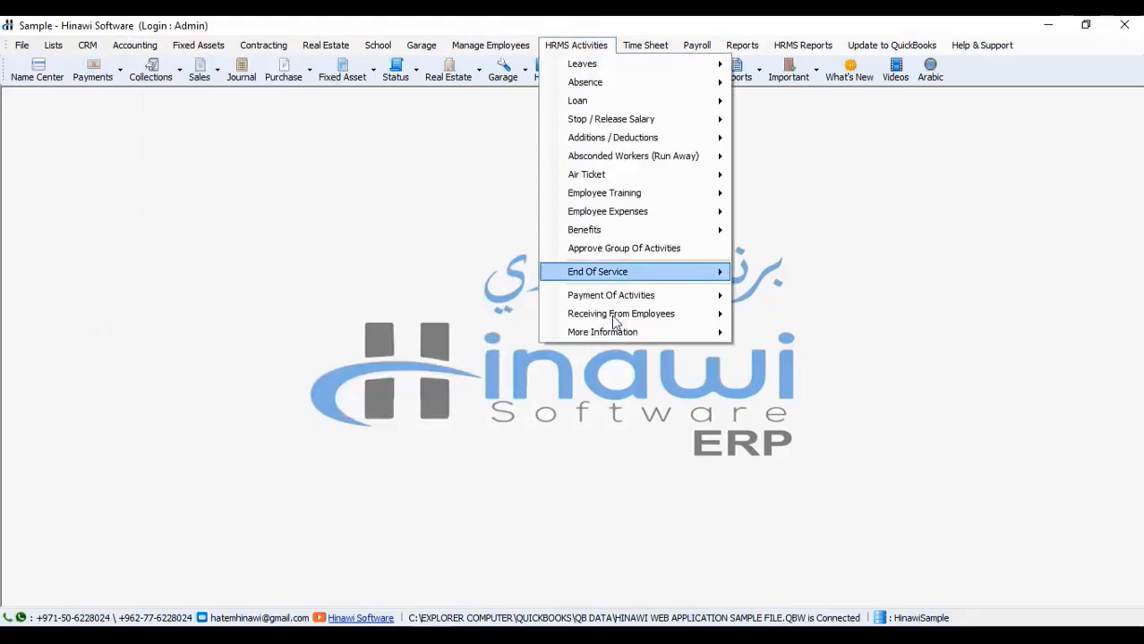
mouse_move(607, 302)
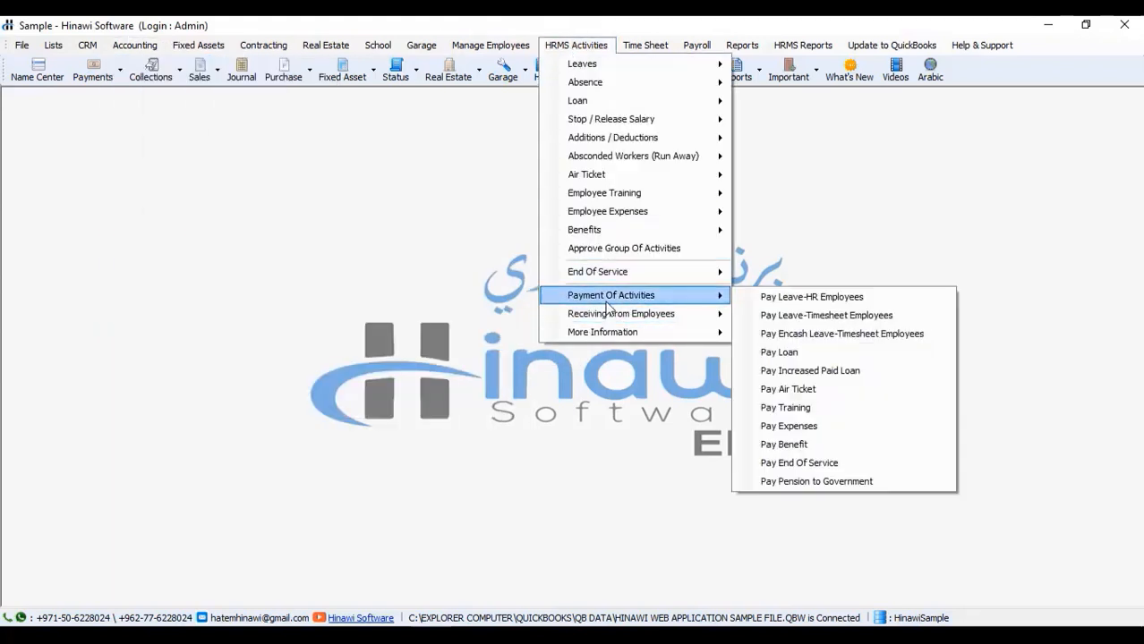
Step: Reopen Pay Leave-HR Employees and load the approved leaves for company Sample
left_click(804, 301)
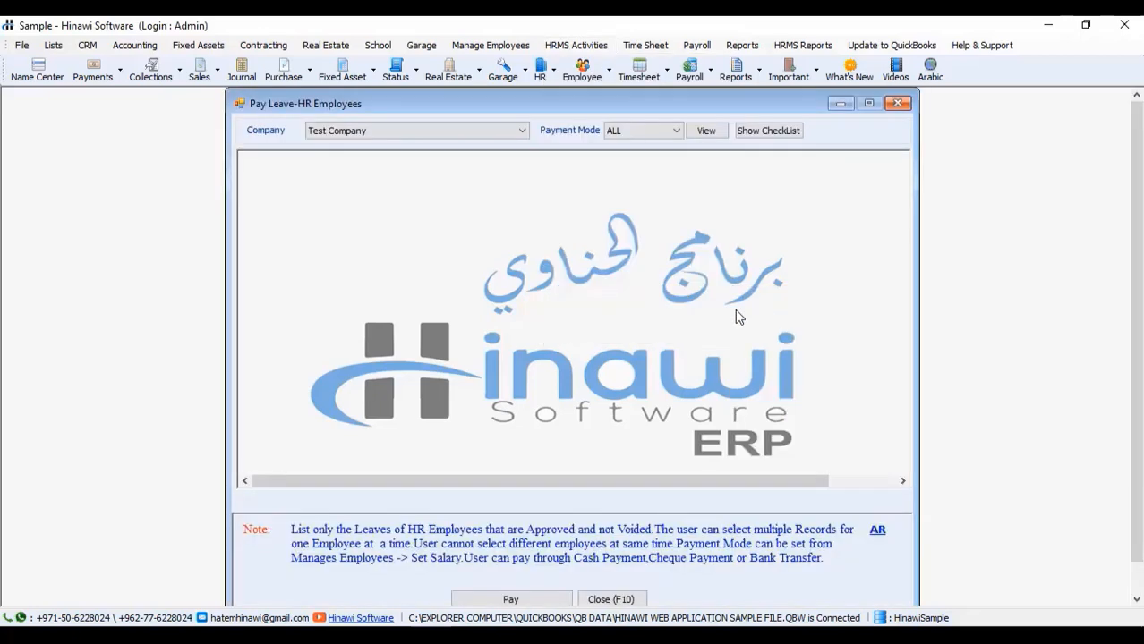
left_click(493, 128)
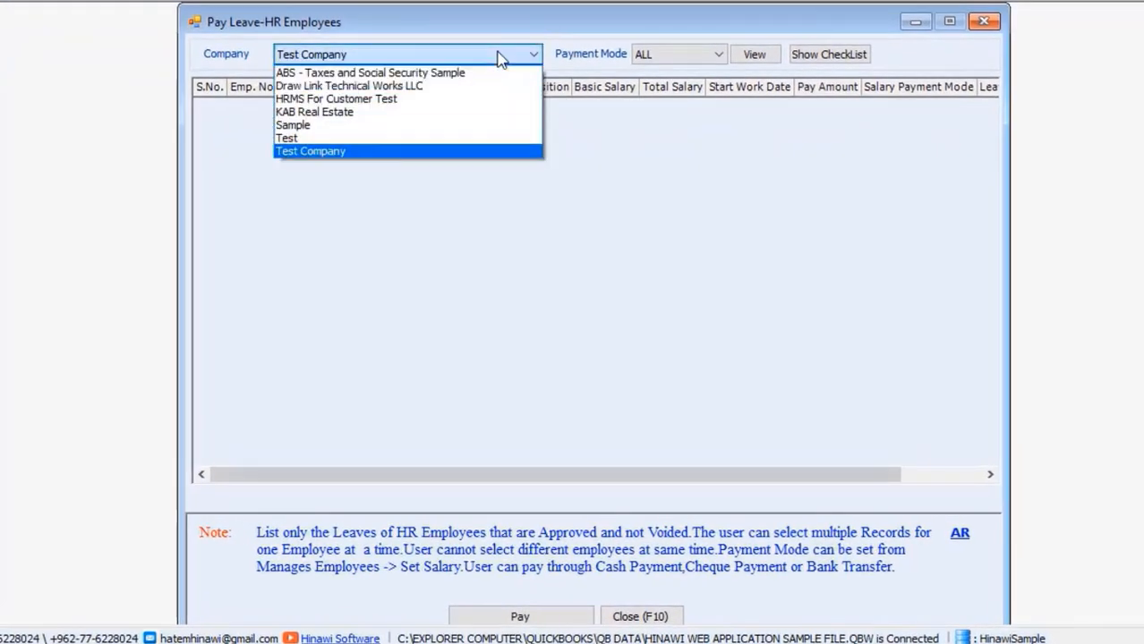
left_click(447, 126)
left_click(750, 55)
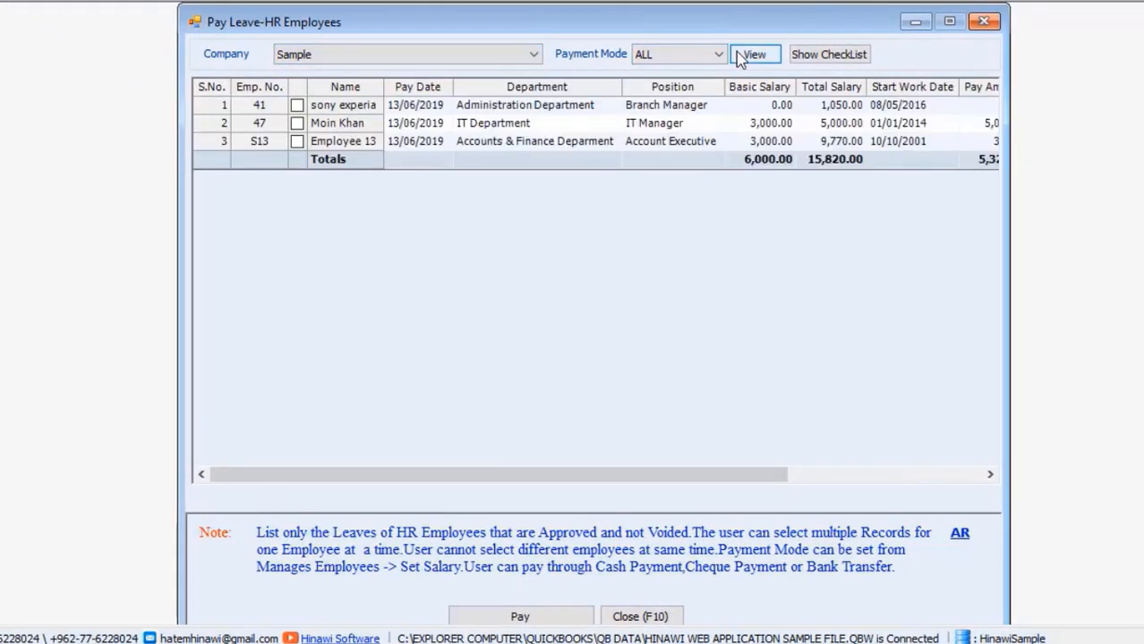
Step: Tick the IT Manager's leave and try to pay it, dismissing the missing payment mode warning
left_click_drag(722, 475, 931, 469)
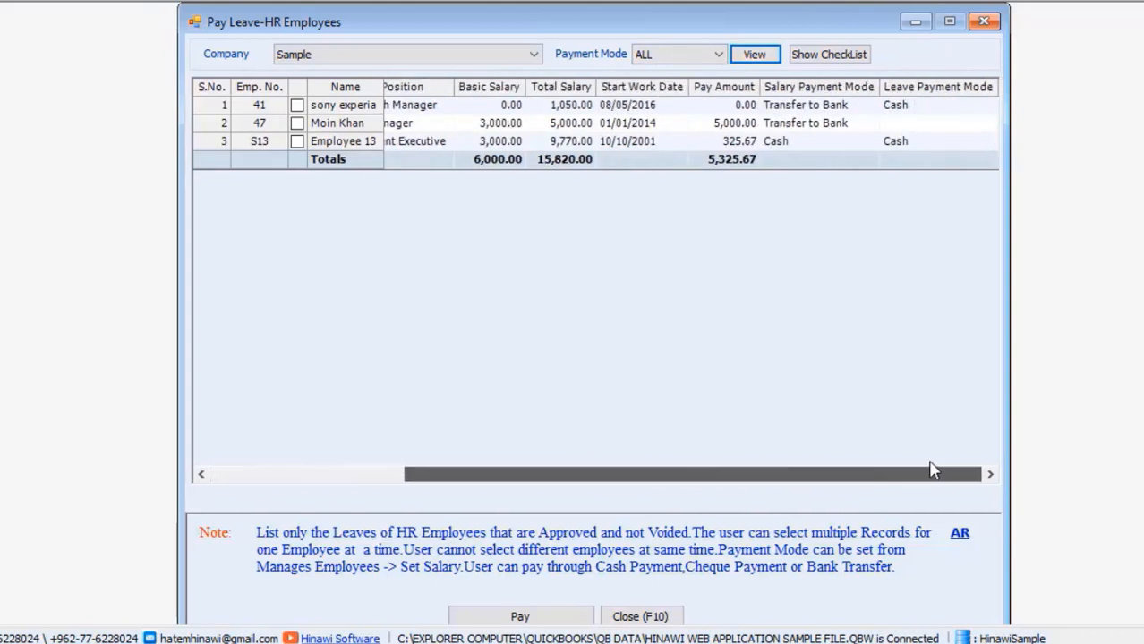
left_click(824, 126)
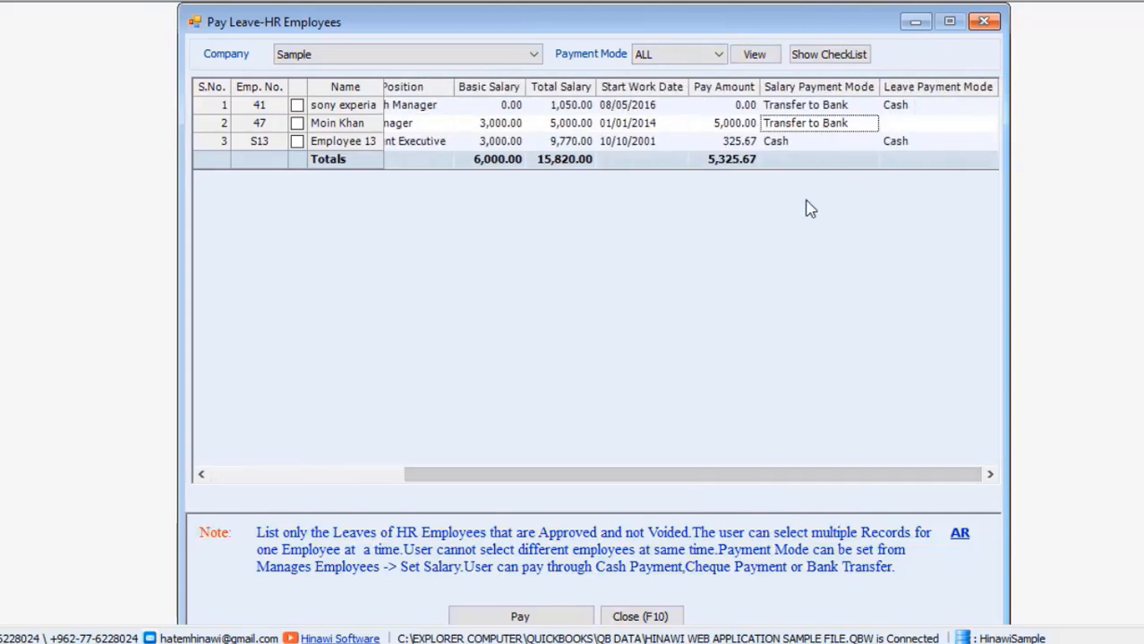
left_click_drag(727, 483, 532, 484)
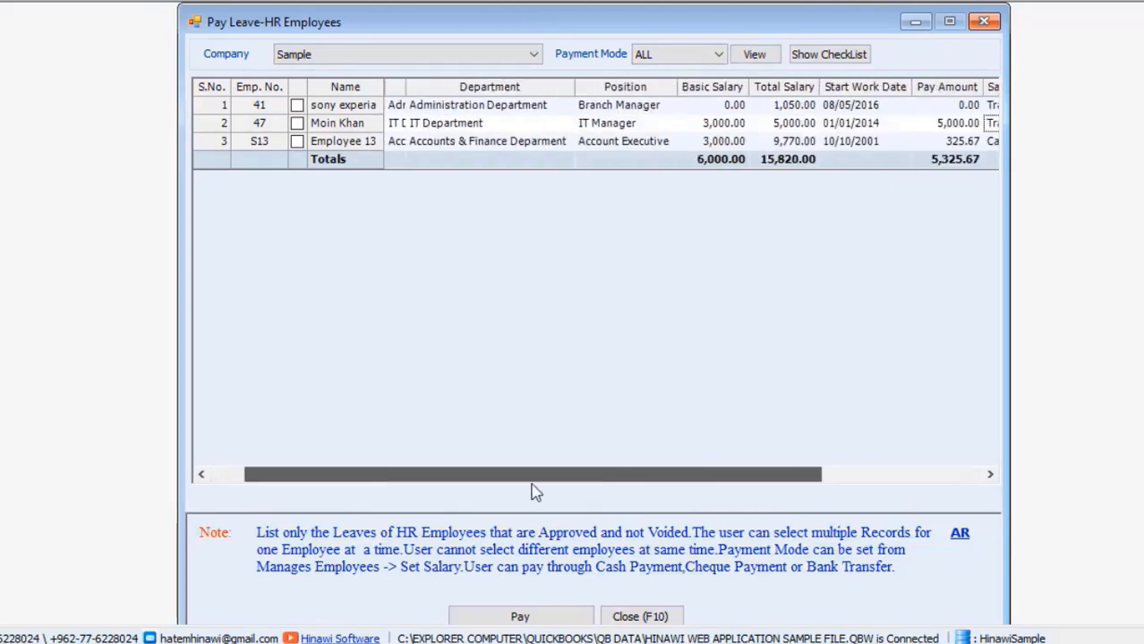
left_click(297, 123)
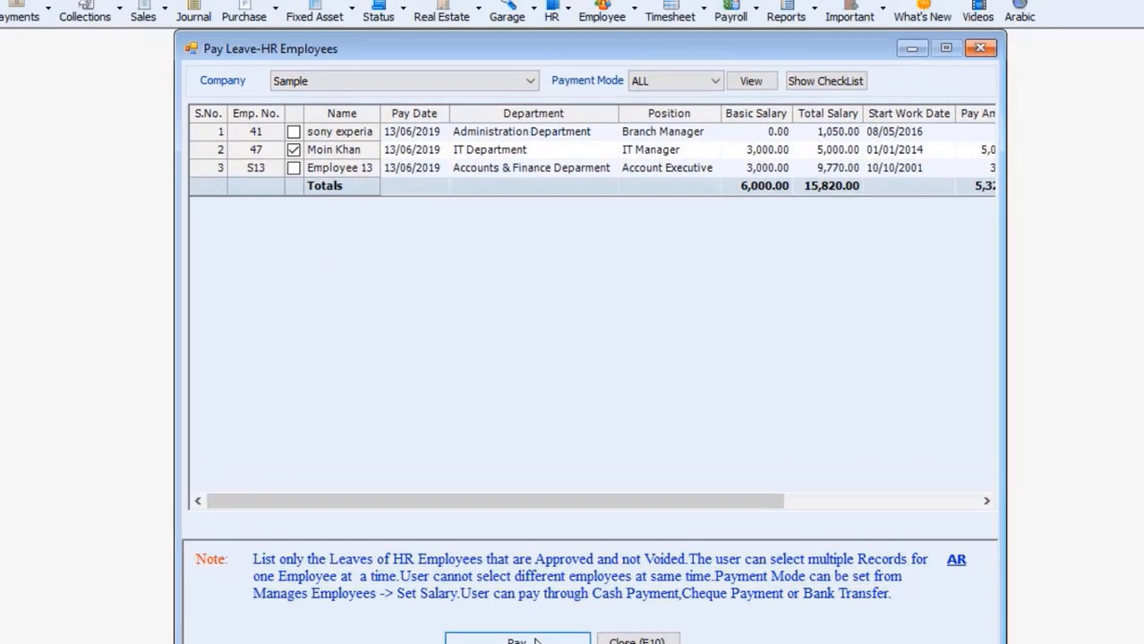
left_click(532, 616)
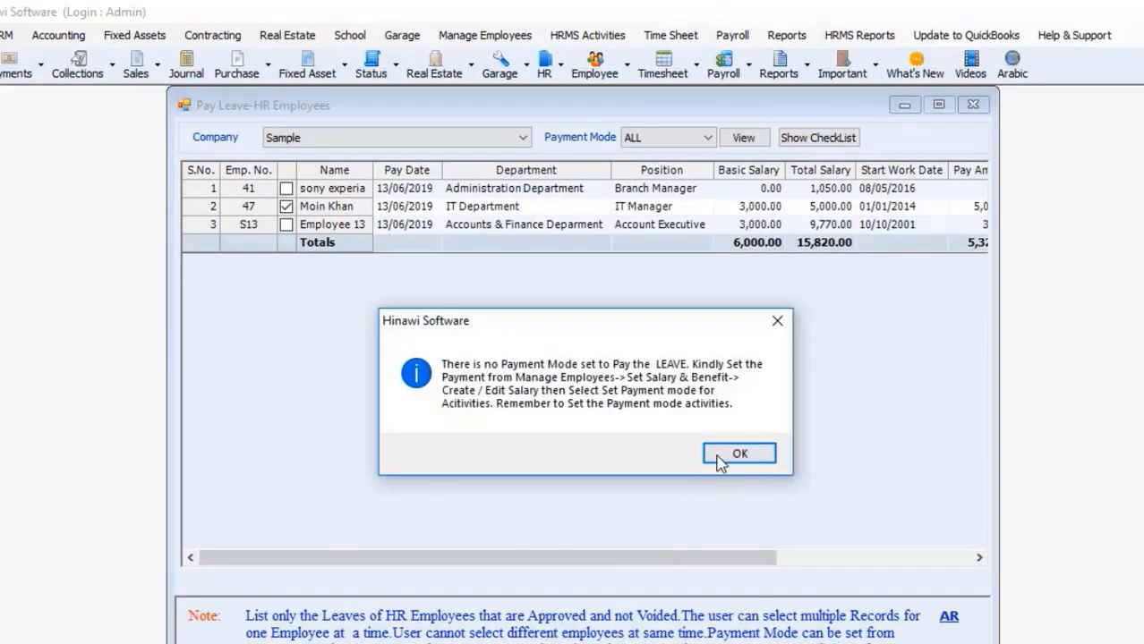
left_click(728, 452)
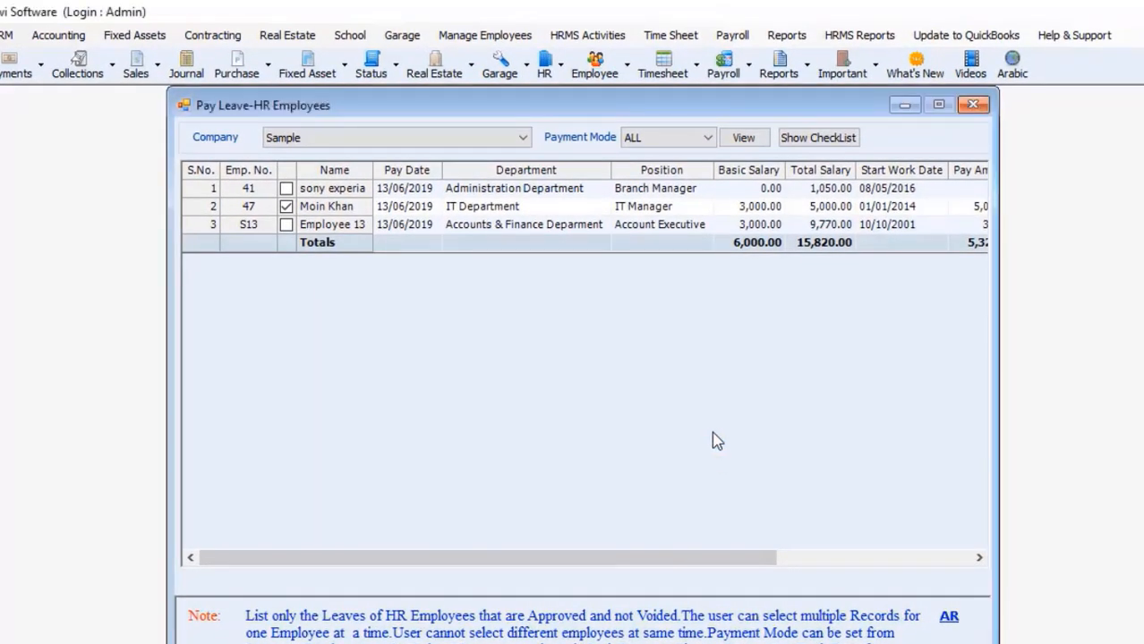
Step: Load employee 47's salary record for company Sample in the single-employee salary setup
left_click(497, 35)
mouse_move(512, 101)
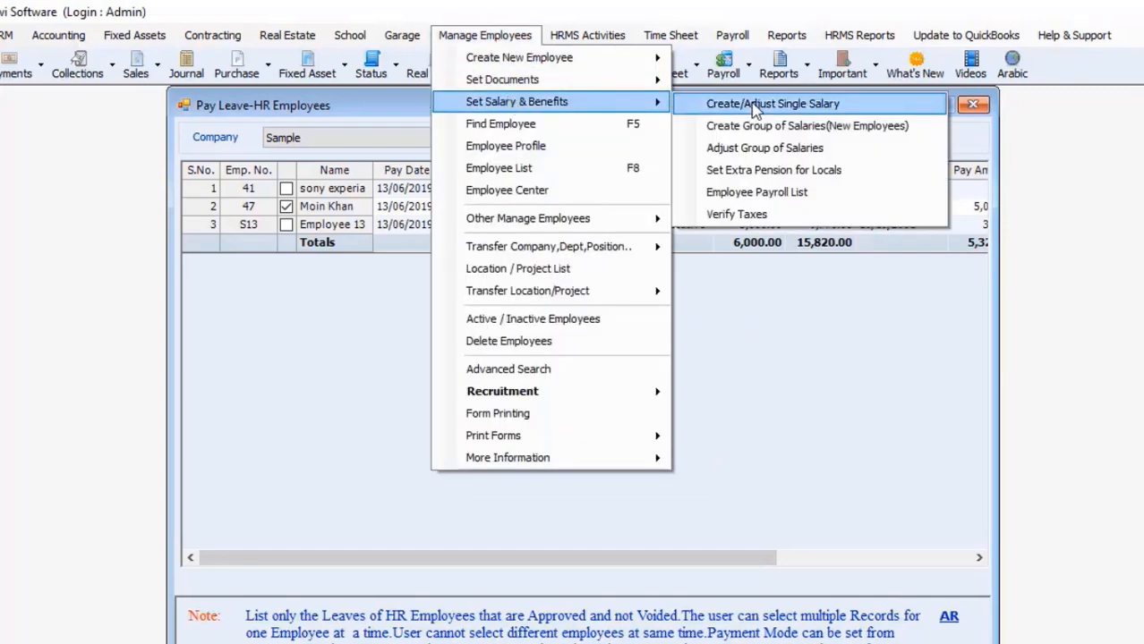
left_click(734, 105)
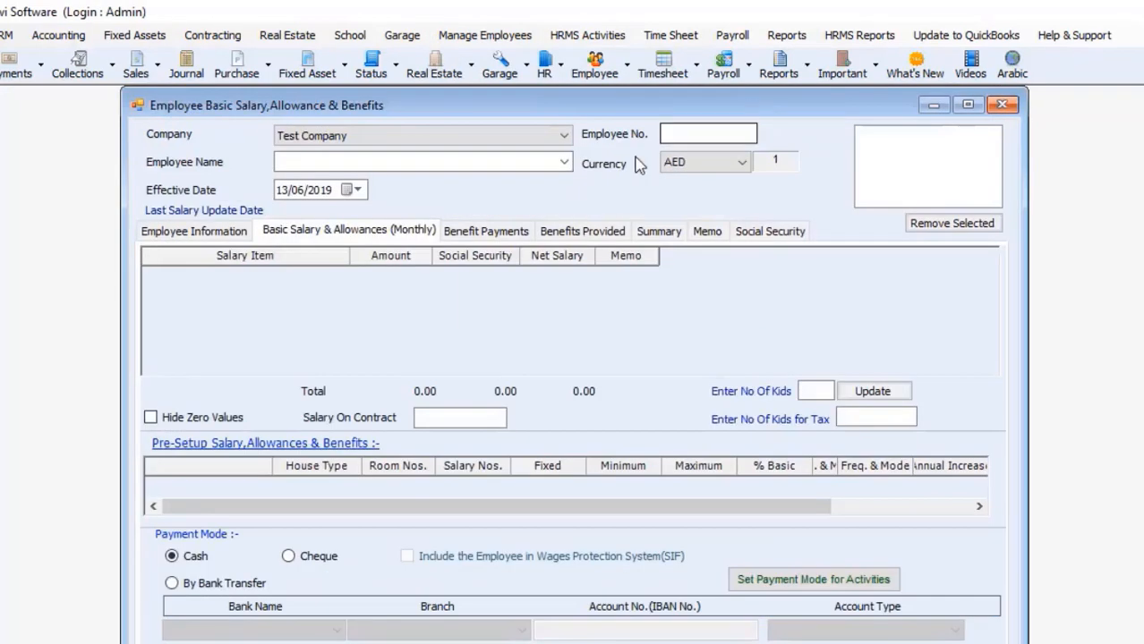
left_click(562, 136)
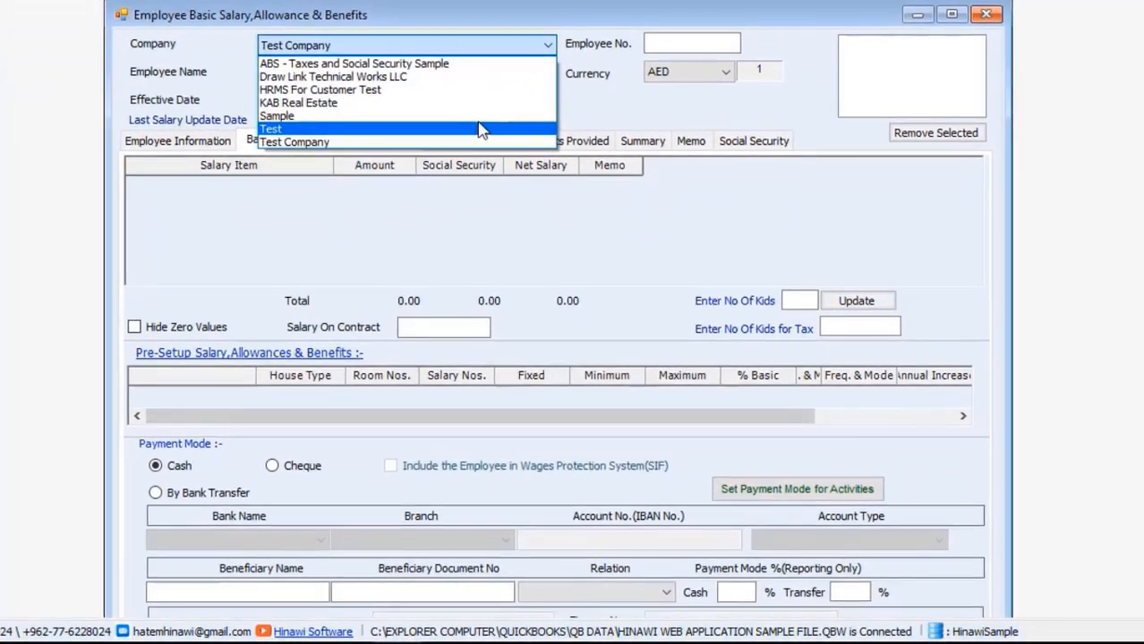
left_click(484, 144)
left_click(549, 71)
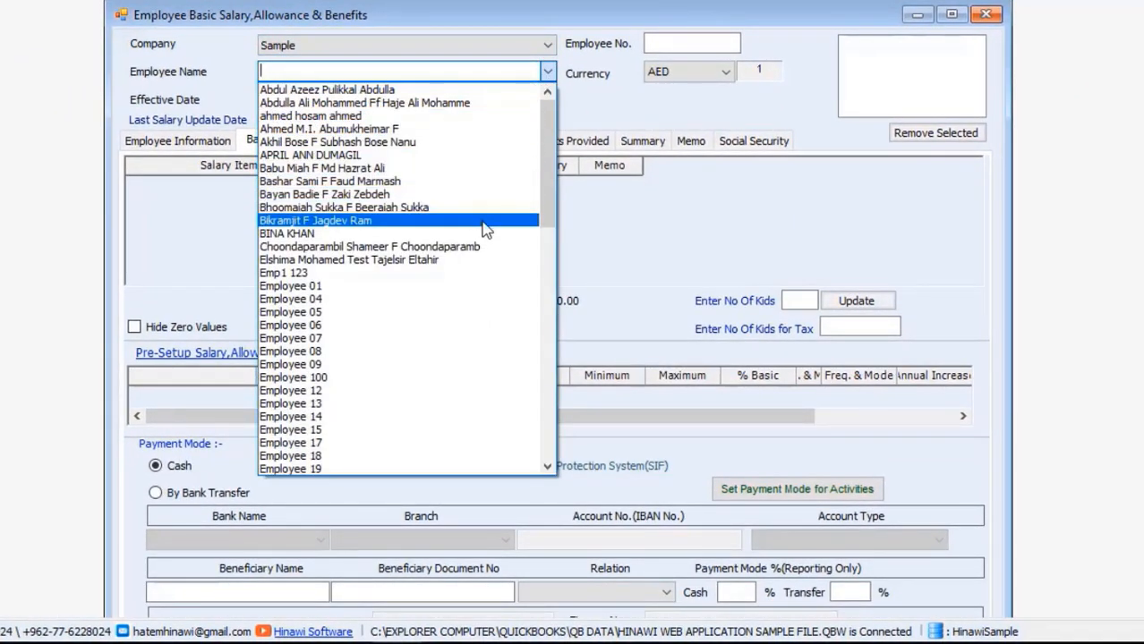
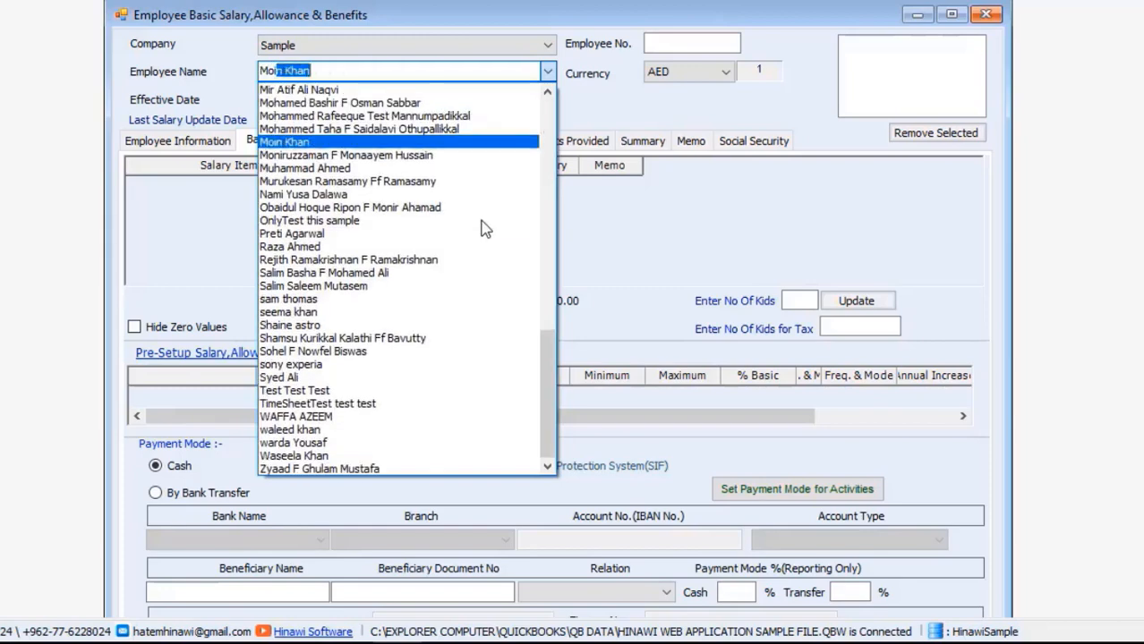
key("Return")
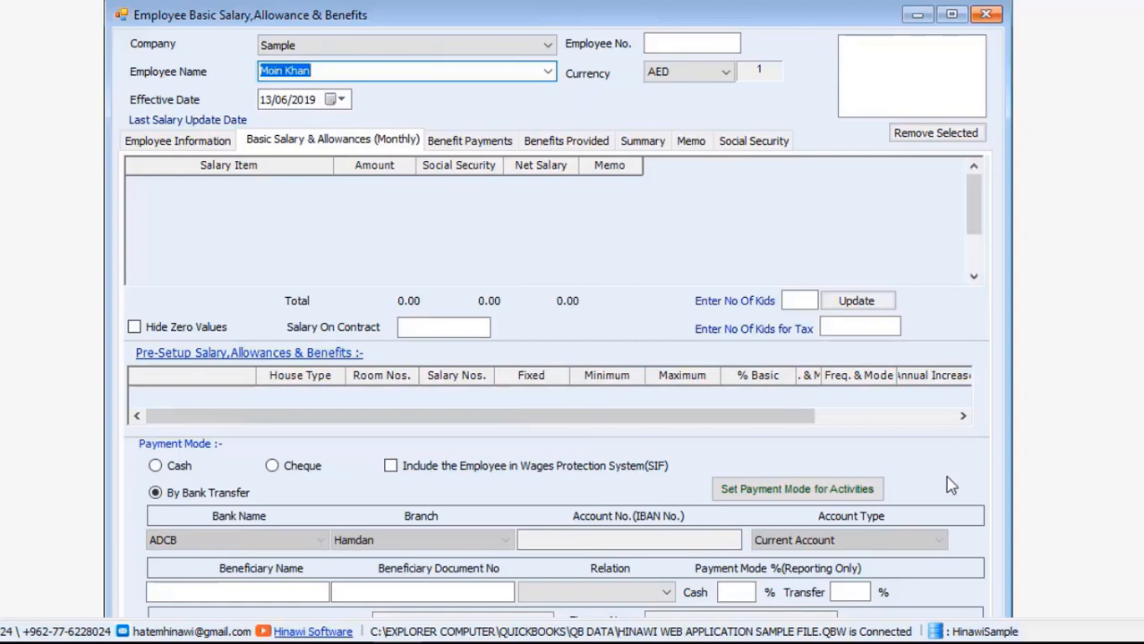
Step: Set all activity payment modes to Bank Transfer and save effective 01/01/2014, without printing
left_click(835, 488)
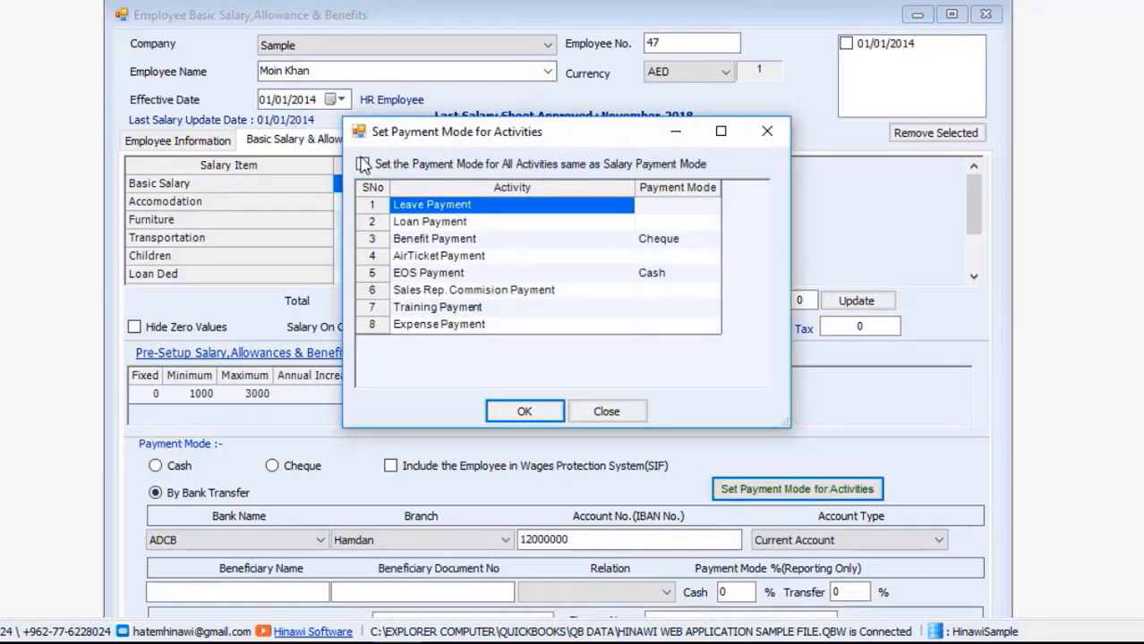
left_click(361, 164)
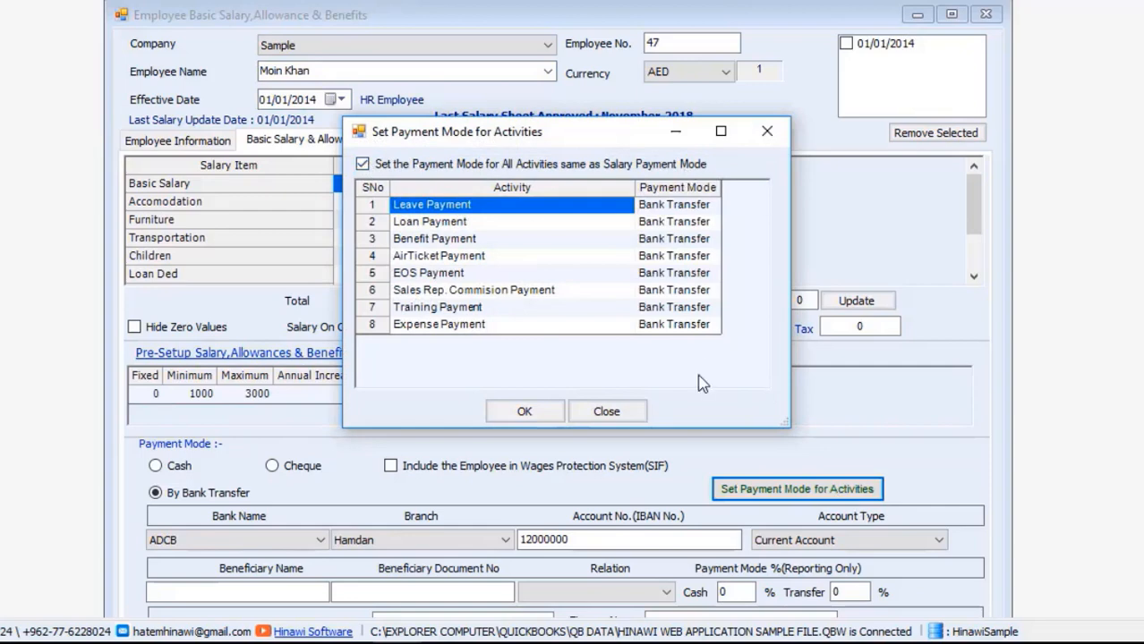
left_click(522, 411)
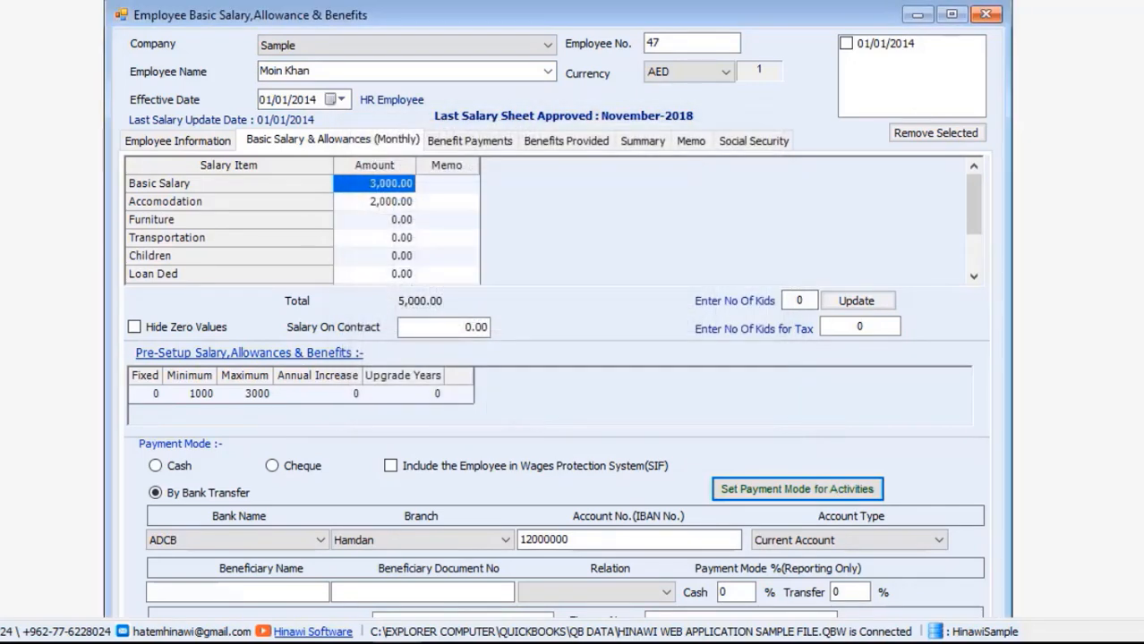
scroll(622, 418, "down", 3)
left_click(504, 588)
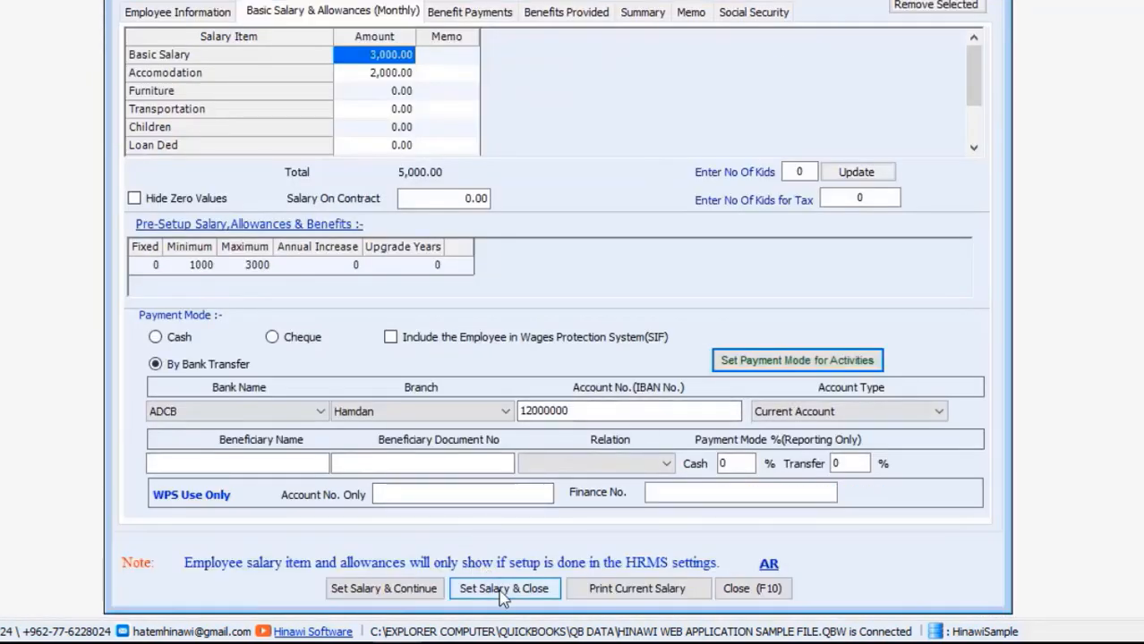
left_click(594, 354)
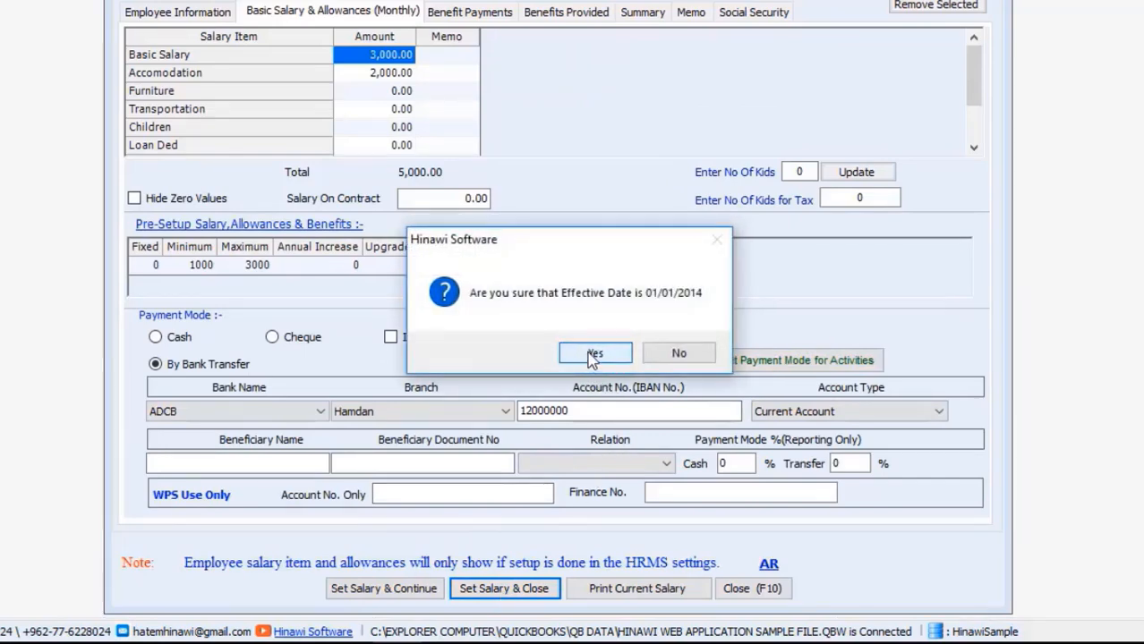
left_click(596, 355)
left_click(619, 351)
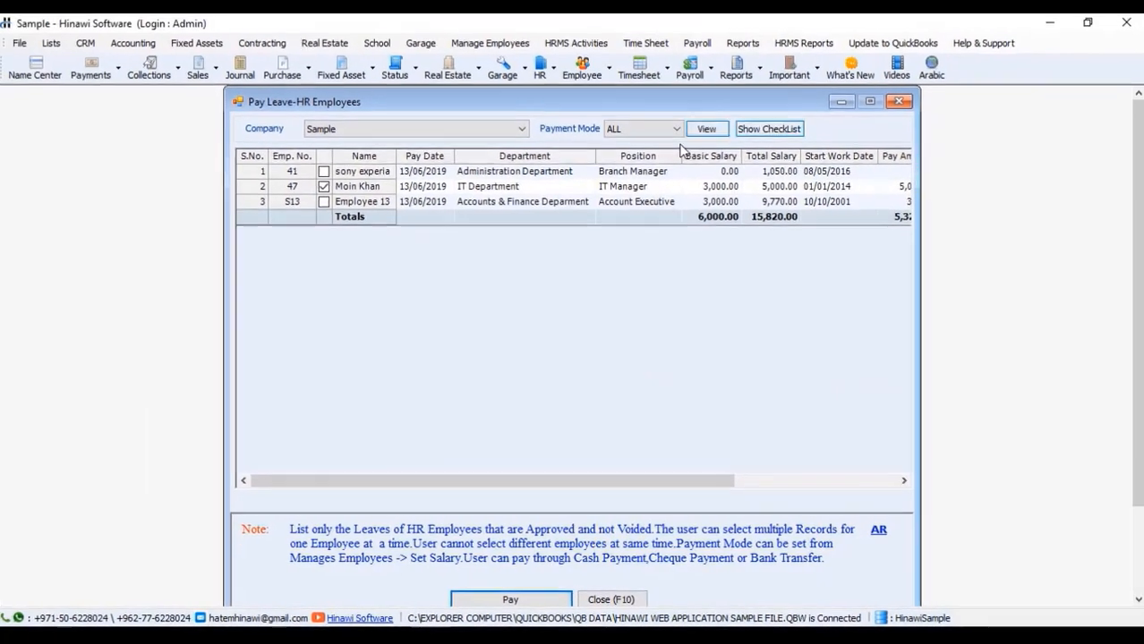
left_click(714, 134)
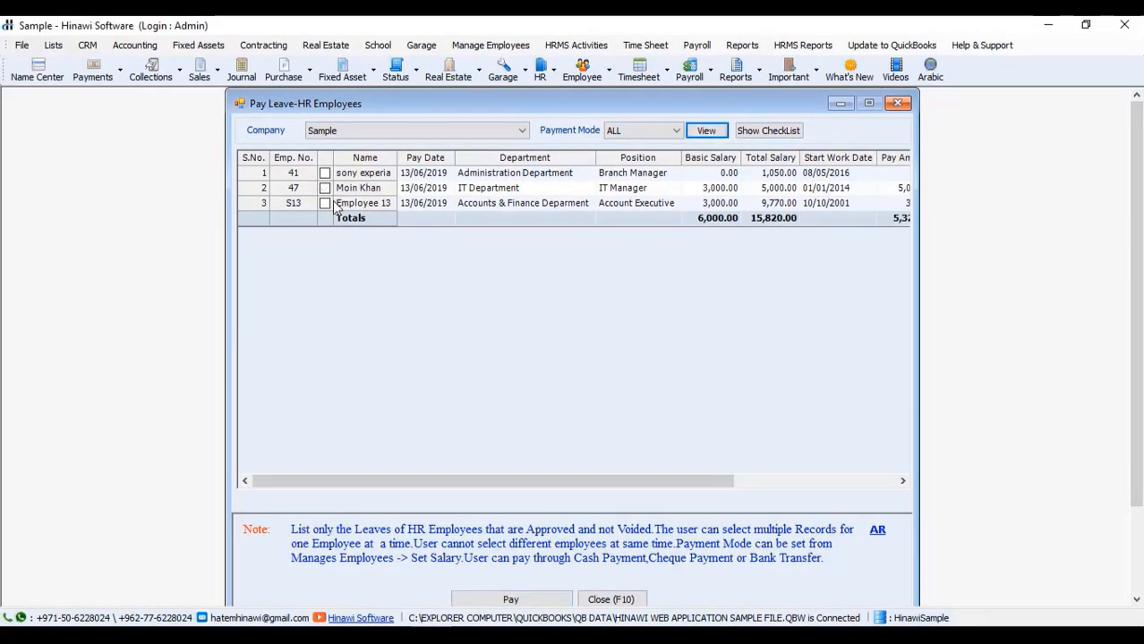
left_click(325, 189)
scroll(587, 447, "down", 1)
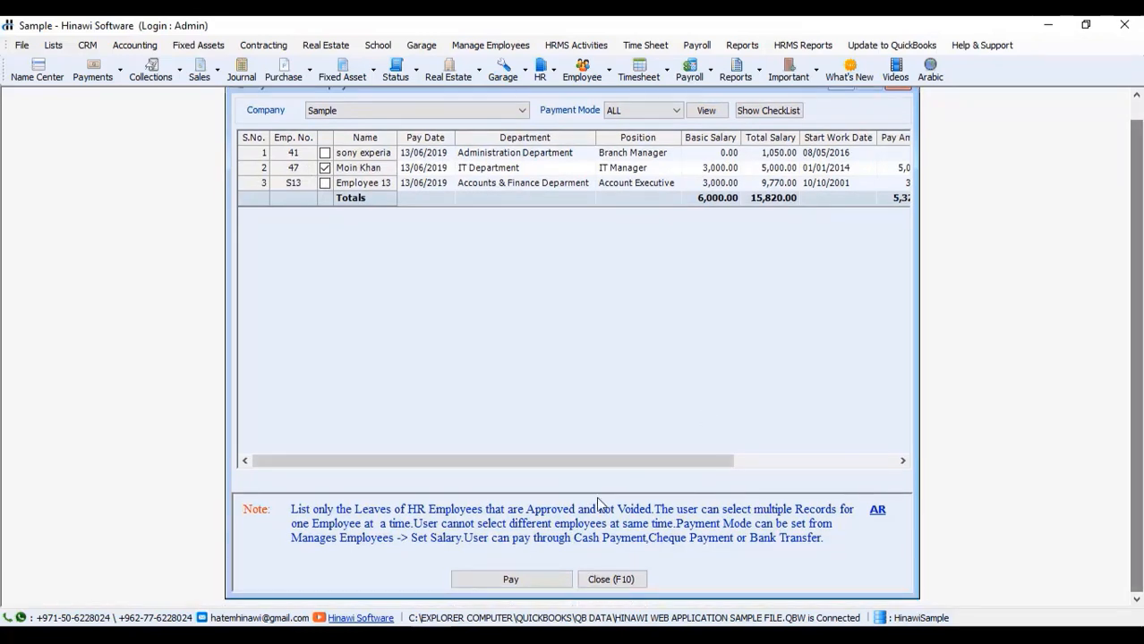
left_click(546, 582)
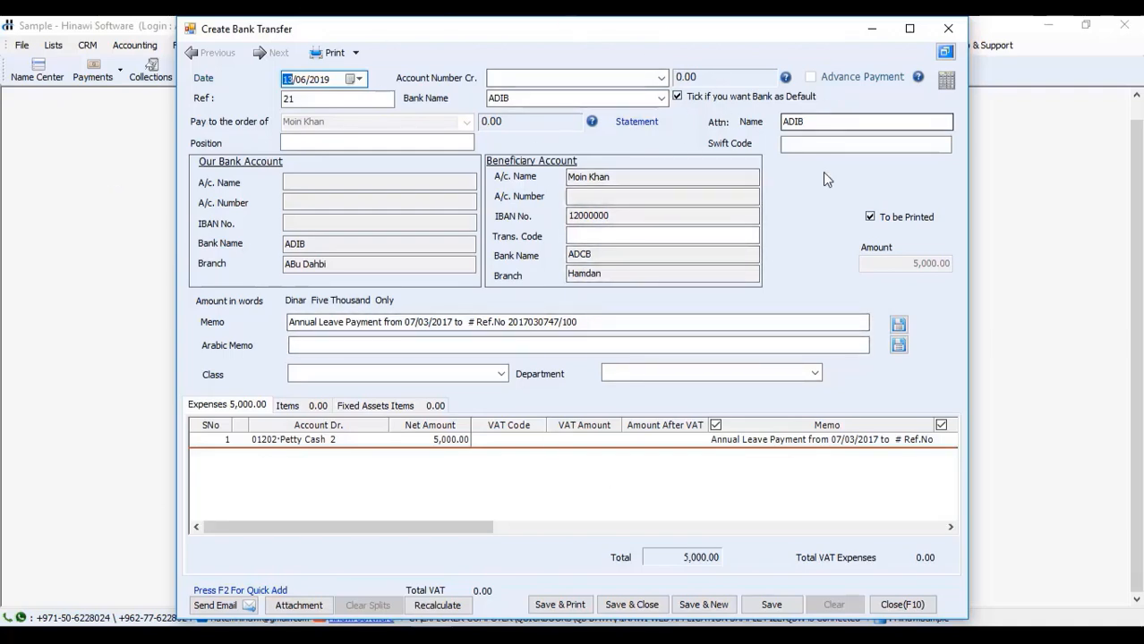
left_click(948, 28)
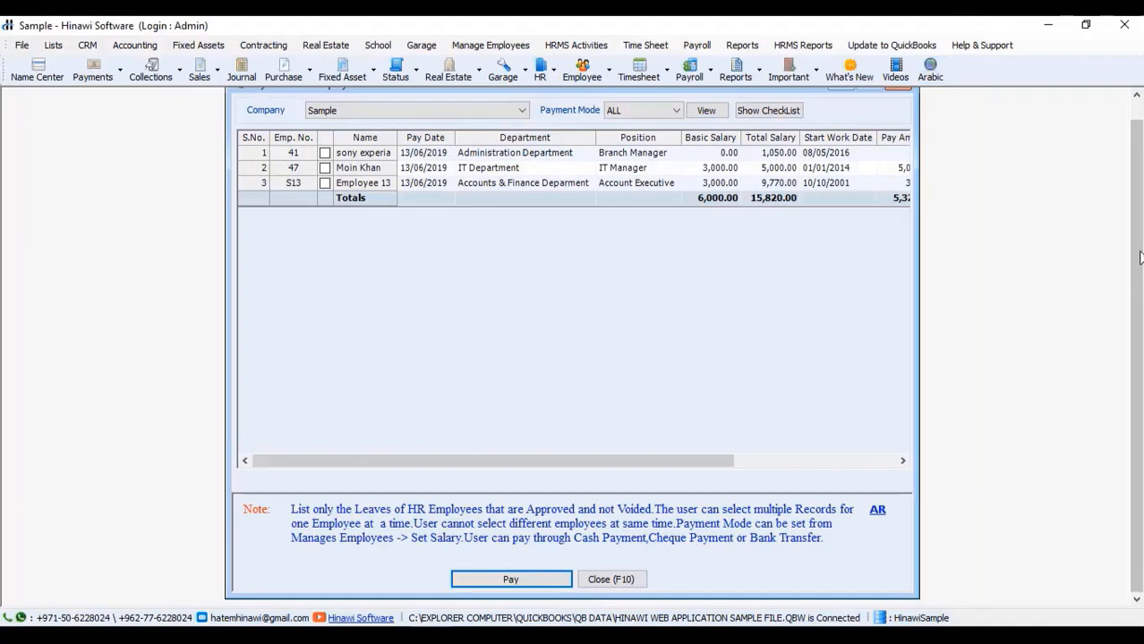
Step: Check the Leave Payment Mode column, close Pay Leave-HR Employees, and show the Manage Employees menu
scroll(1130, 128, "up", 1)
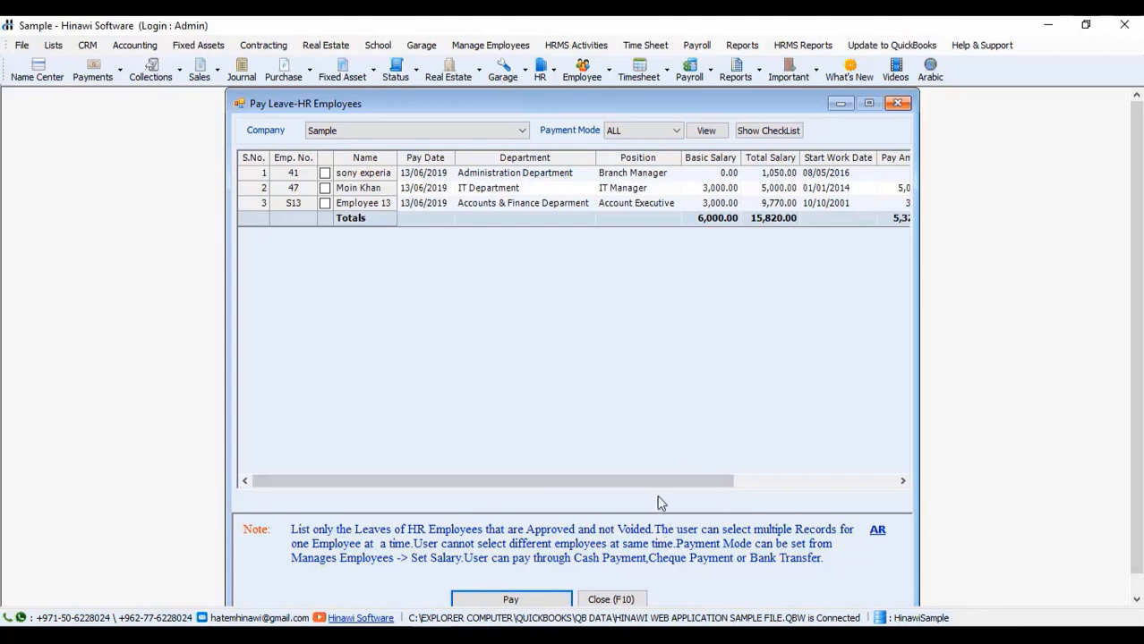
left_click_drag(656, 483, 824, 460)
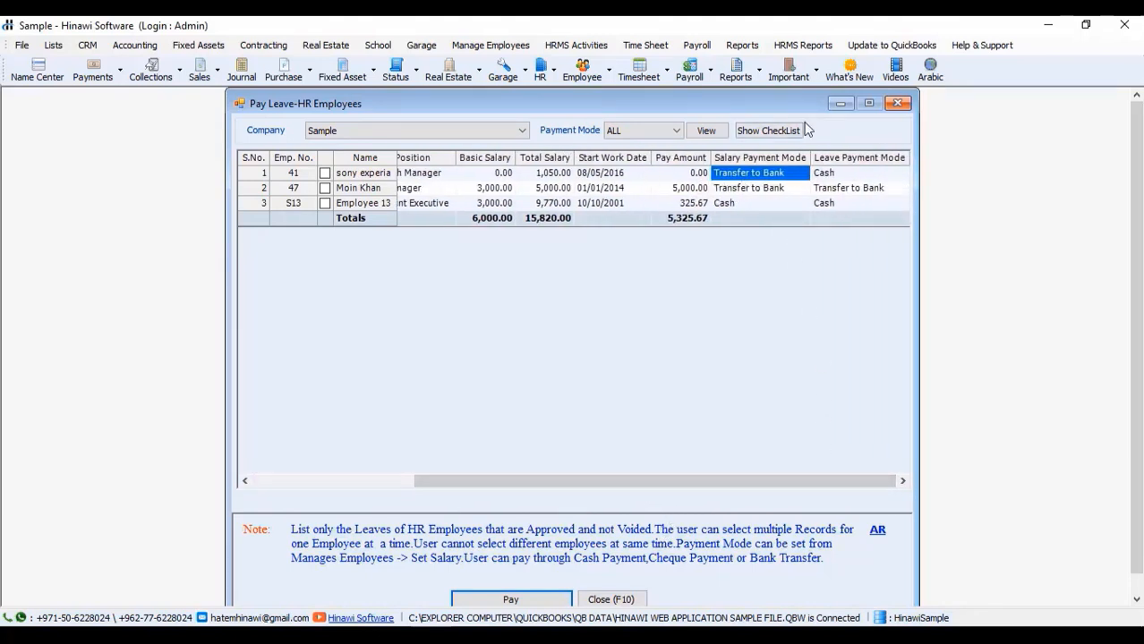
left_click(898, 104)
left_click(488, 46)
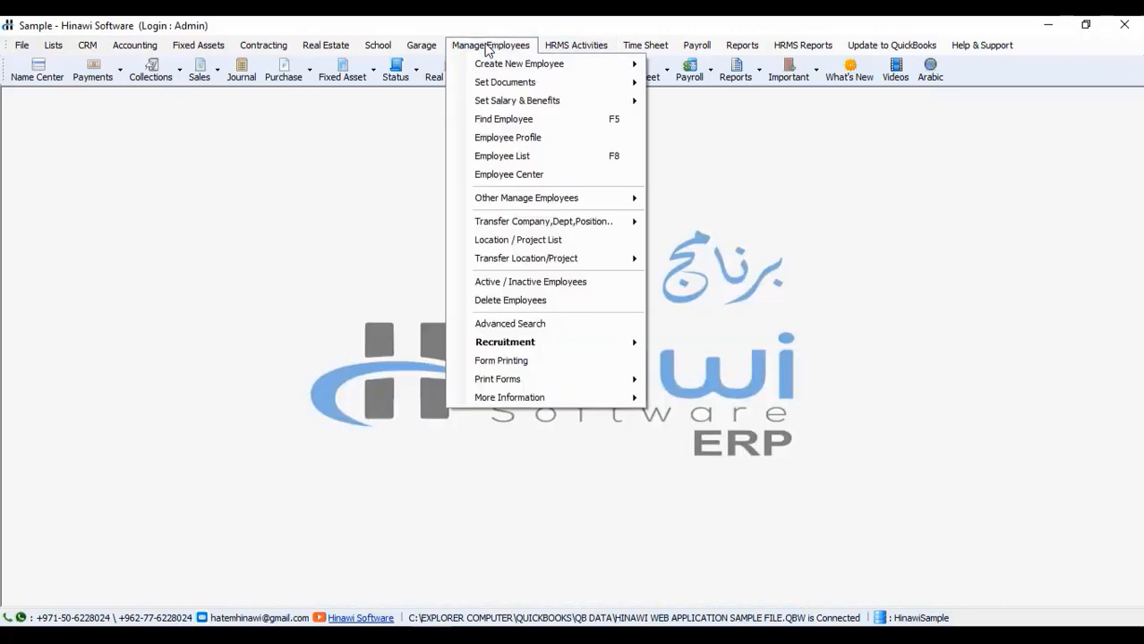
Step: Load employee 47's salary record for company Sample in Create/Adjust Single Salary
mouse_move(522, 100)
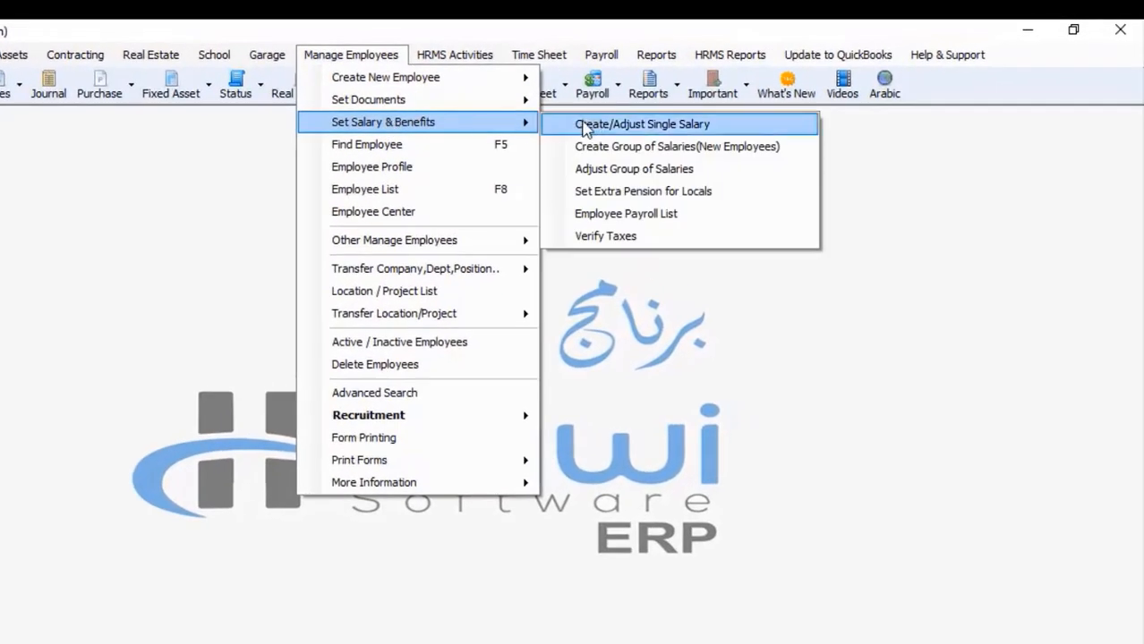
left_click(584, 124)
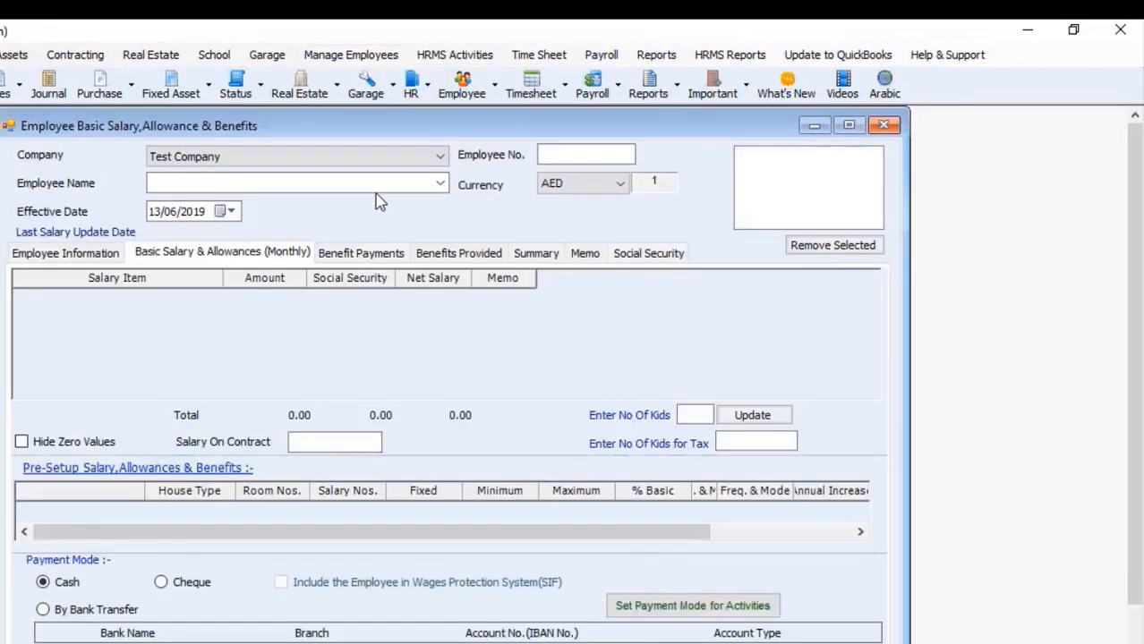
left_click(421, 157)
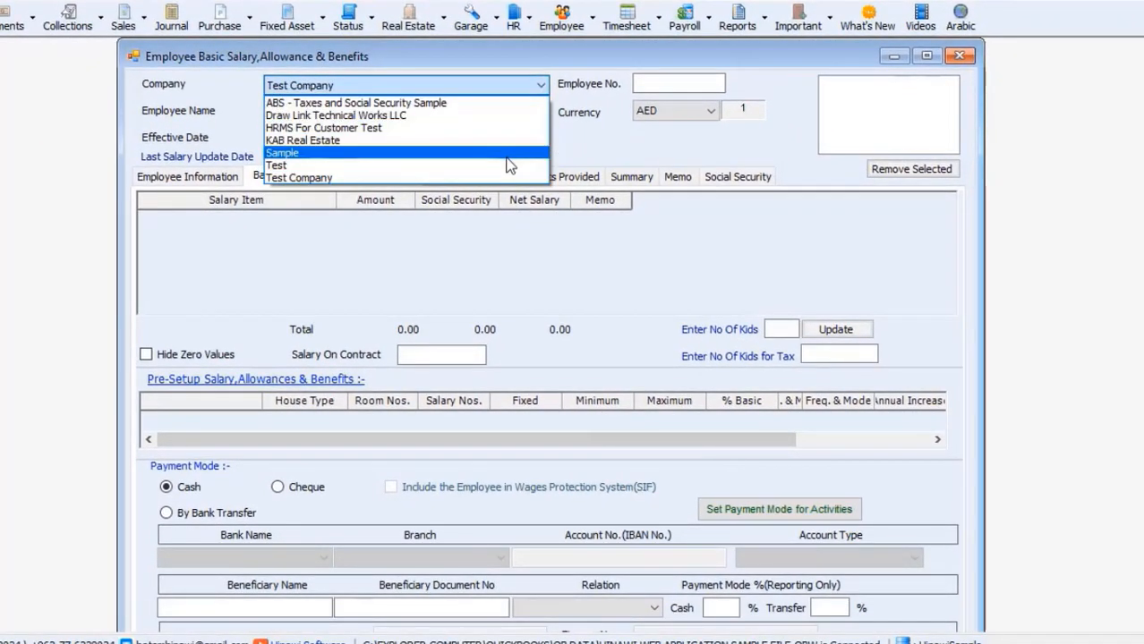
left_click(506, 158)
left_click(541, 111)
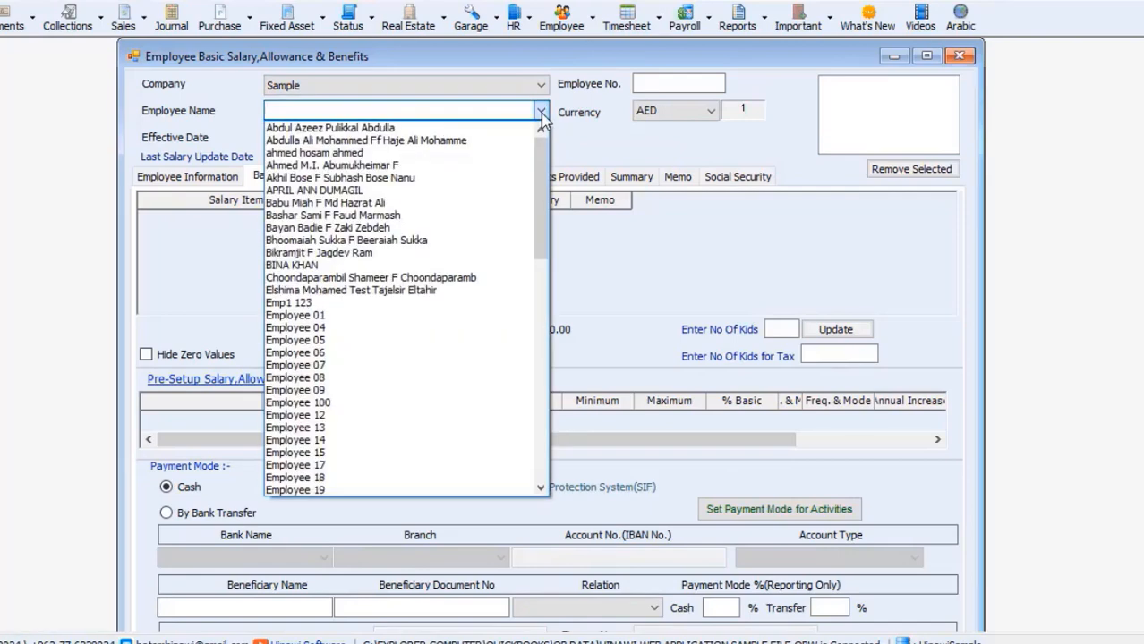
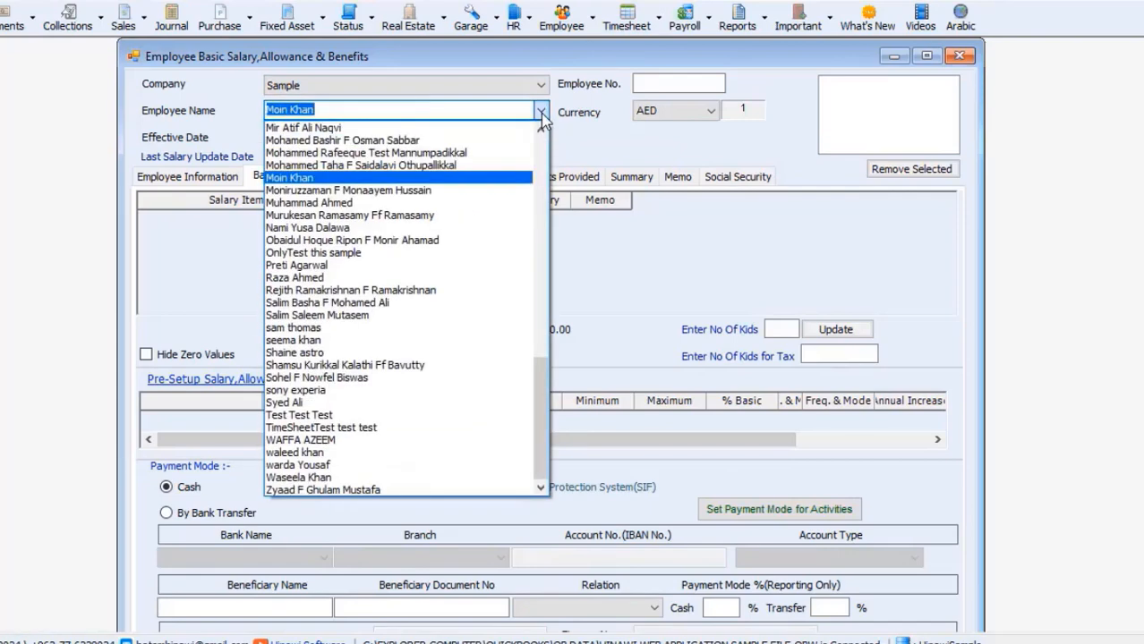
key("Return")
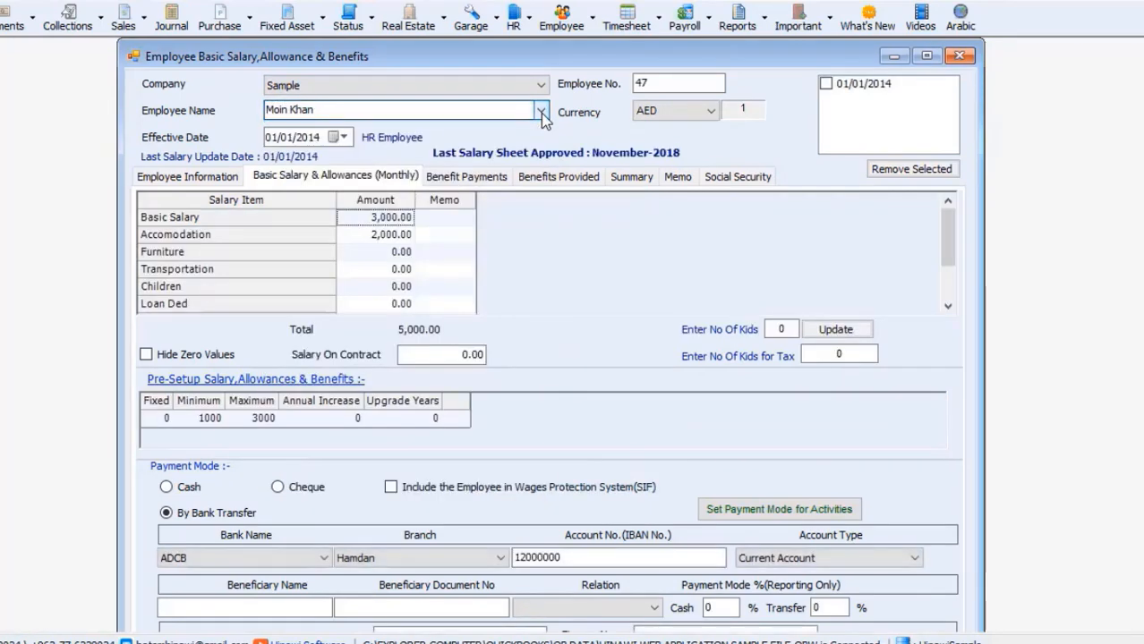
Step: Change the Leave Payment mode to Cheque and save the salary effective 01/01/2014, without printing
left_click(825, 508)
left_click(687, 240)
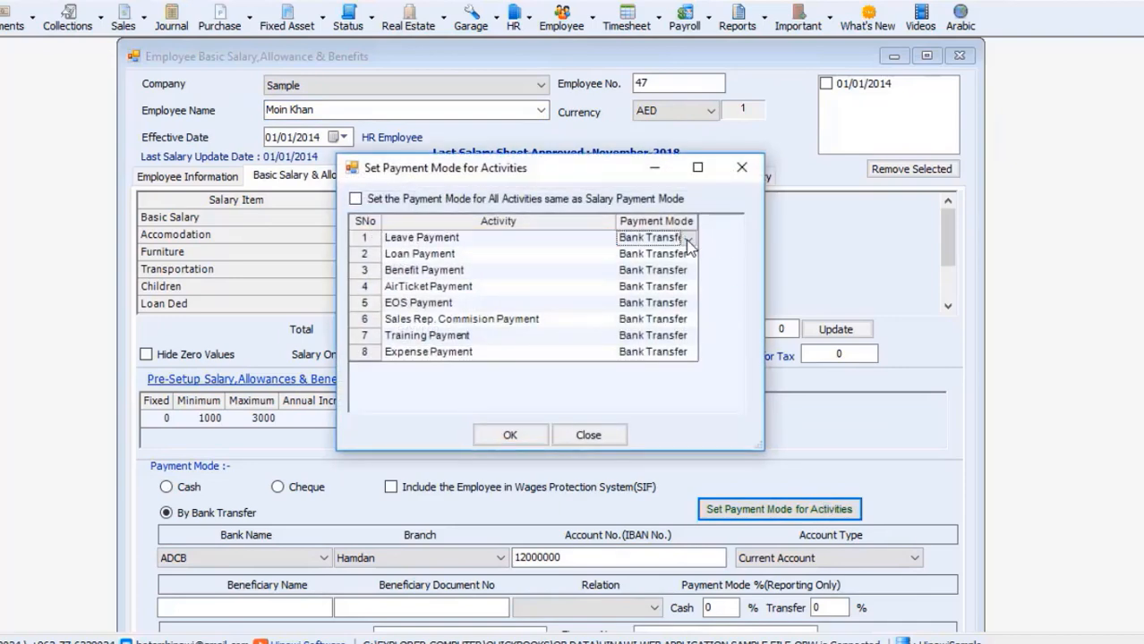
left_click(688, 238)
left_click(644, 264)
left_click(510, 436)
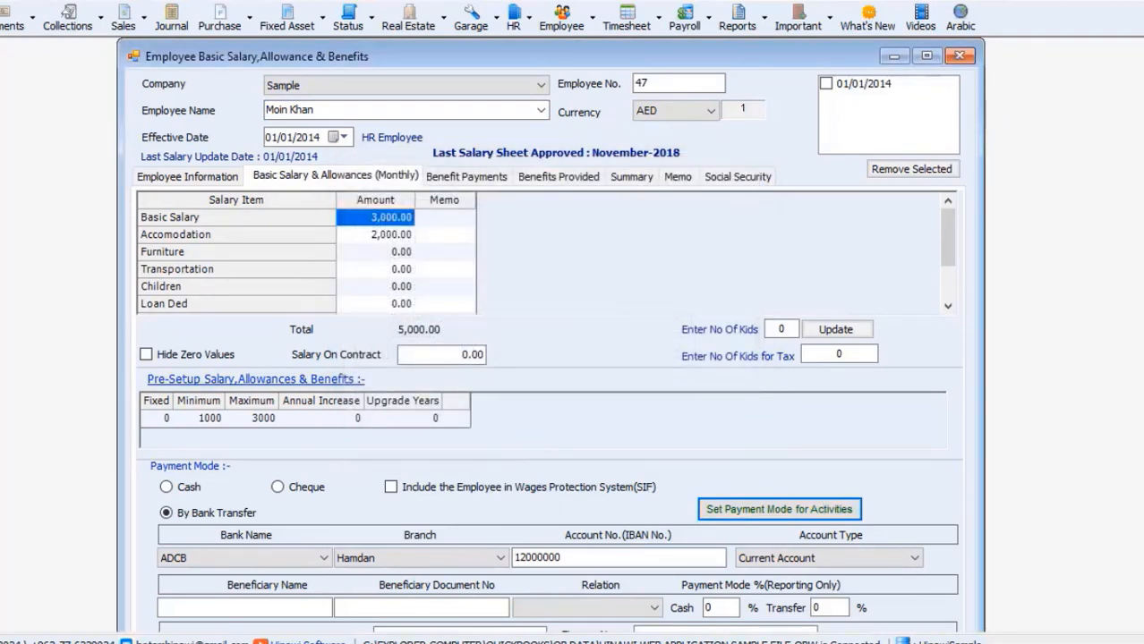
scroll(510, 537, "down", 3)
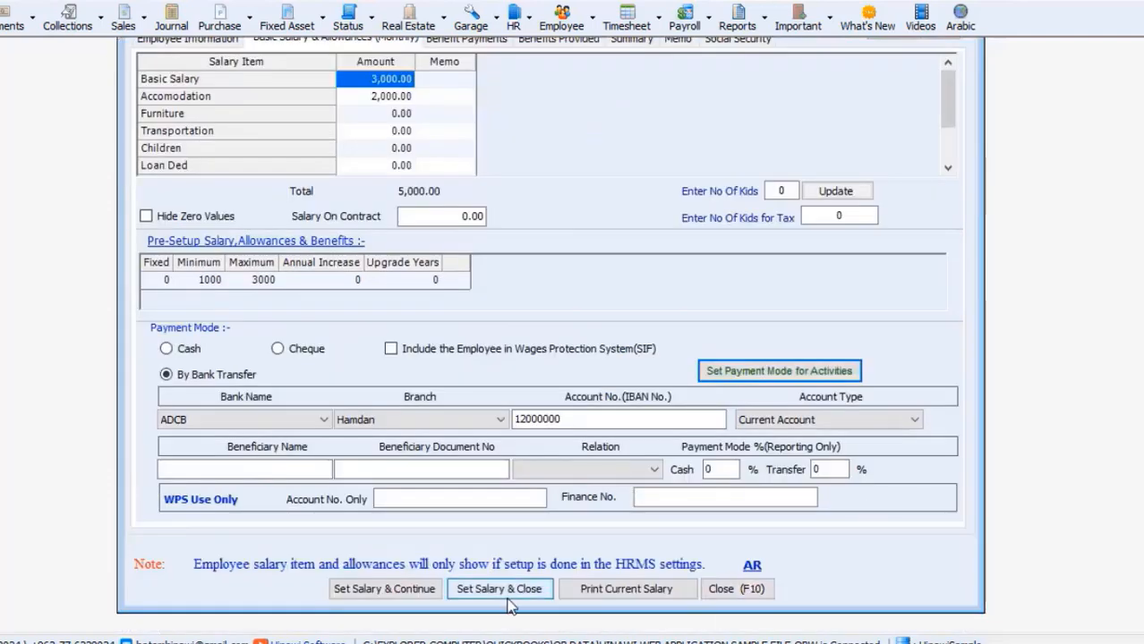
left_click(503, 592)
left_click(574, 381)
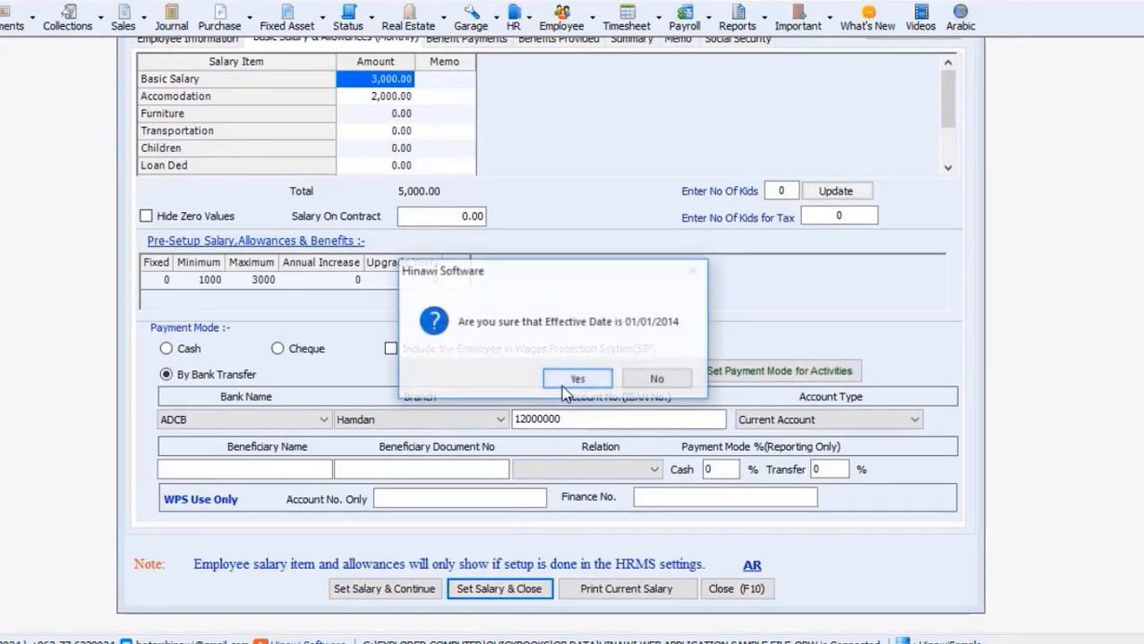
left_click(564, 383)
left_click(591, 384)
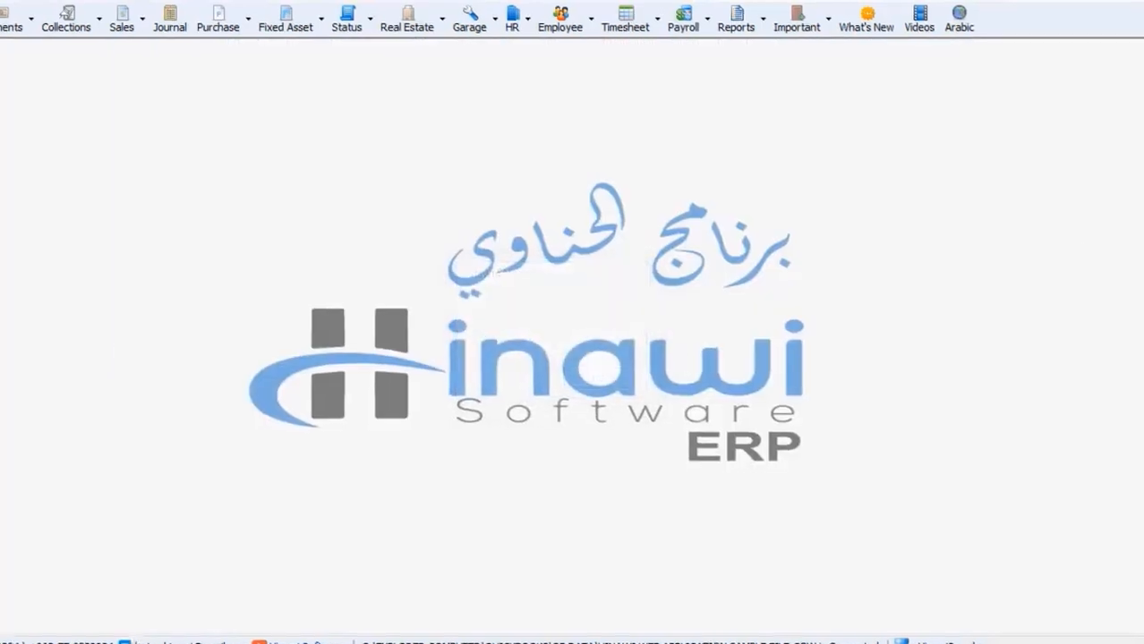
Step: Load Sample's leaves awaiting payment in Pay Leave-HR Employees and tick employee 47's leave
left_click(490, 52)
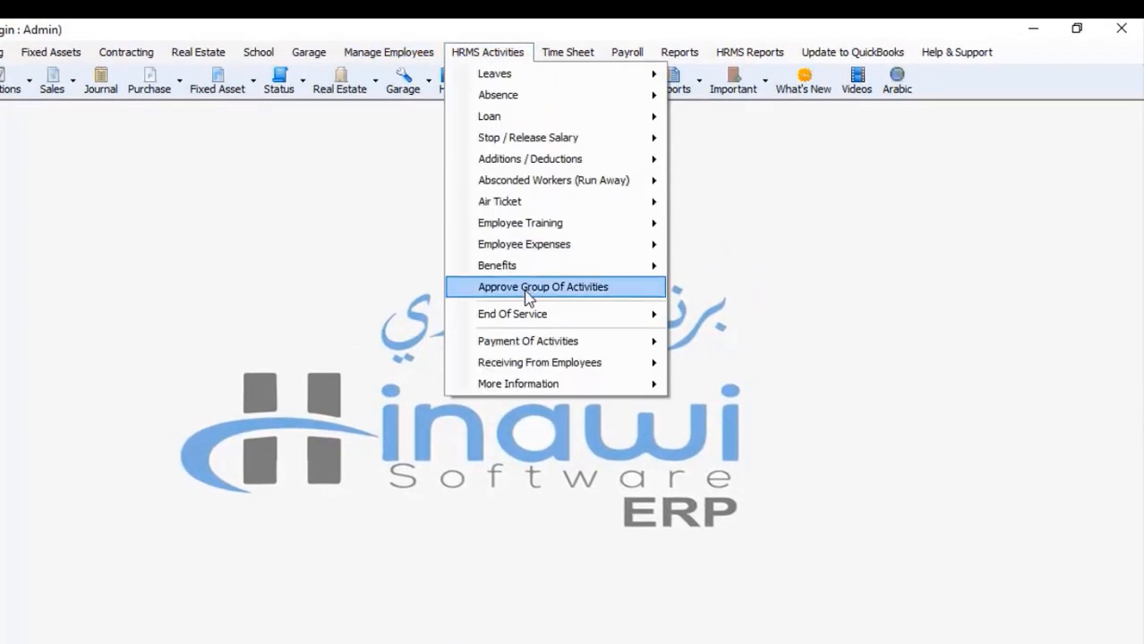
mouse_move(537, 341)
left_click(792, 348)
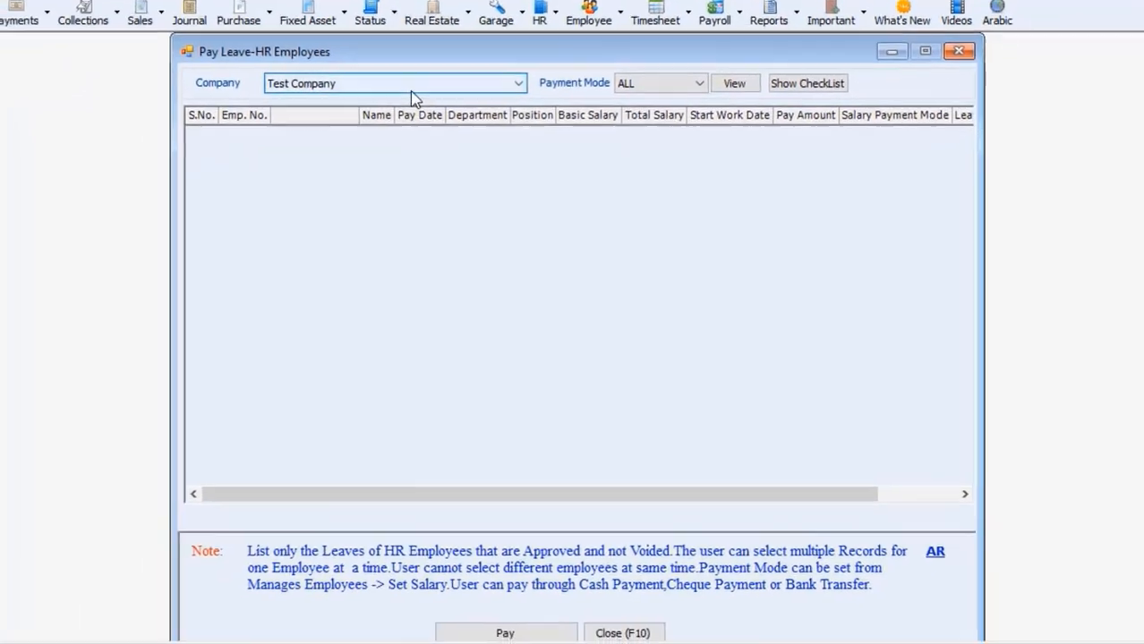
left_click(317, 151)
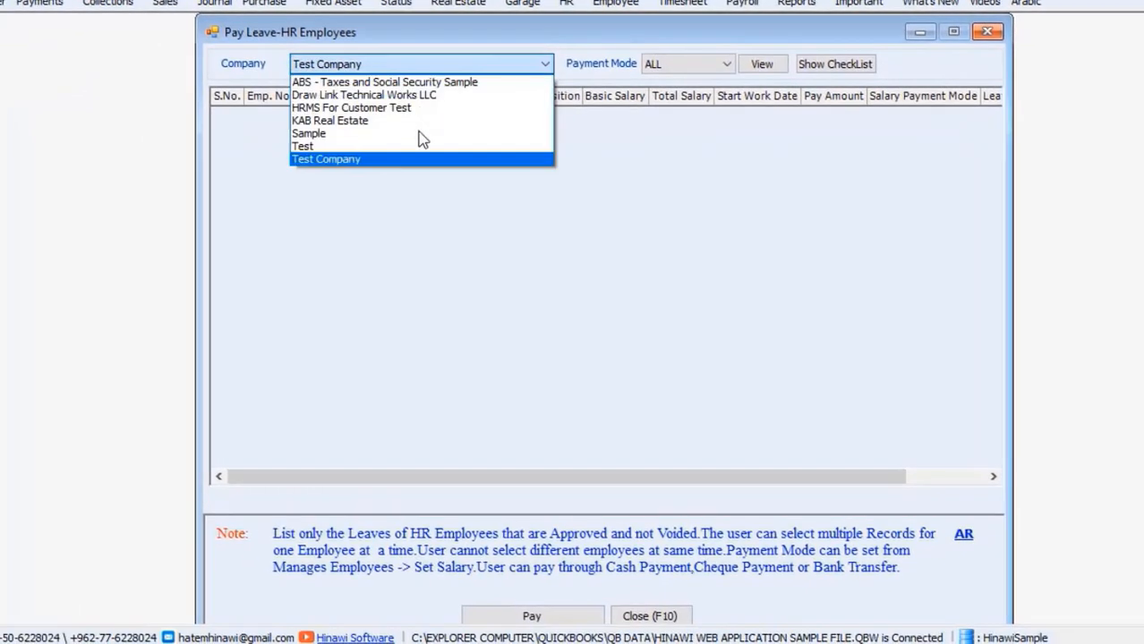
left_click(309, 133)
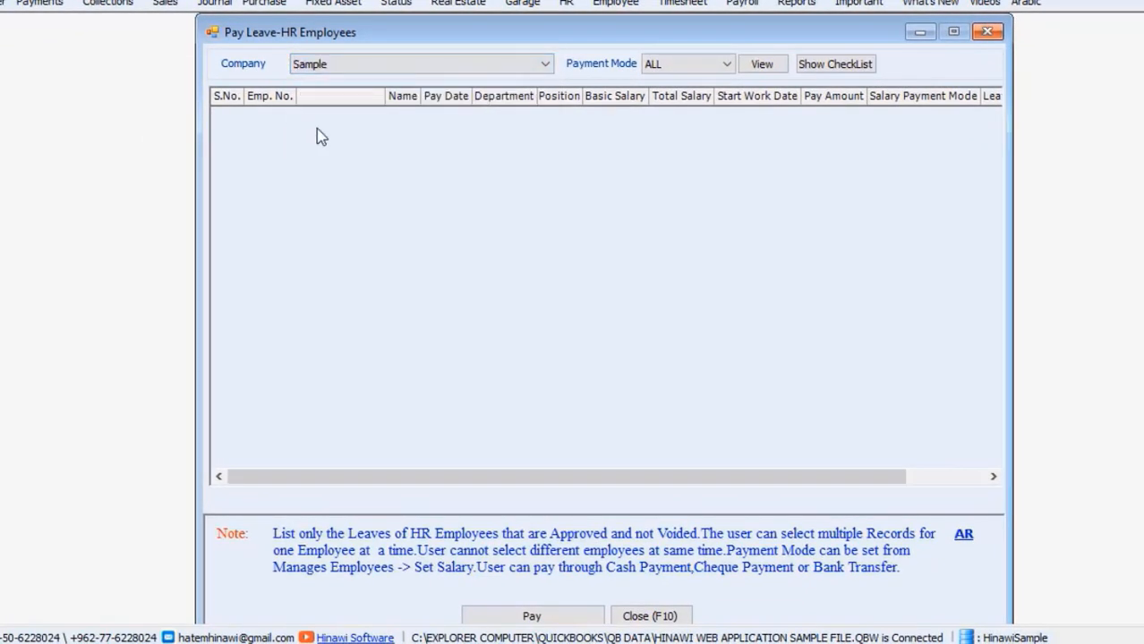
left_click(747, 65)
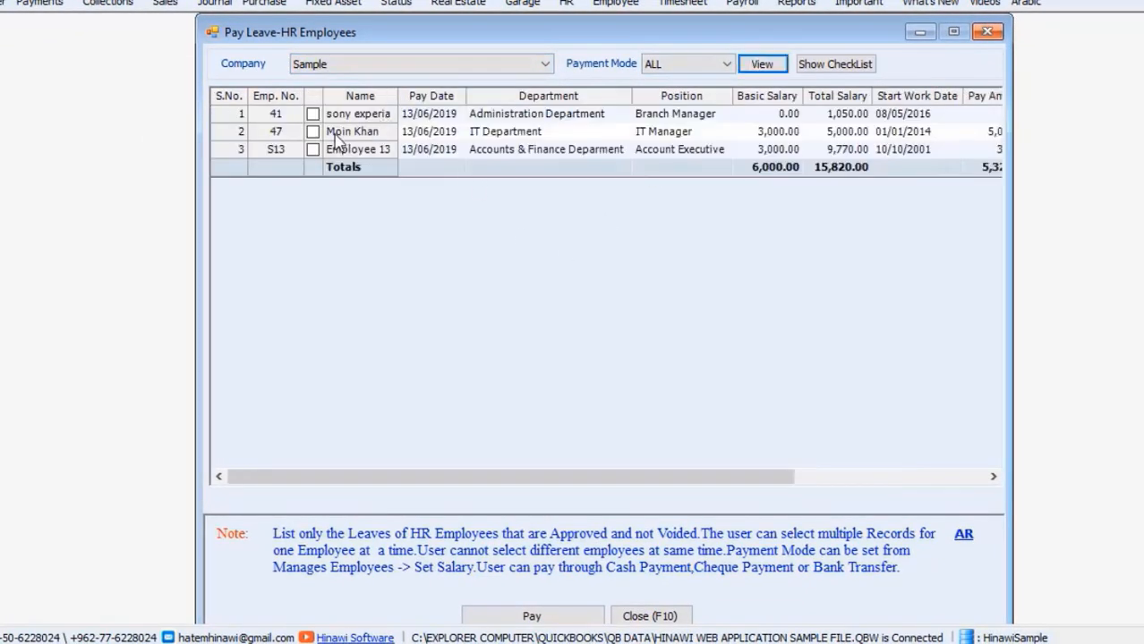
left_click(313, 132)
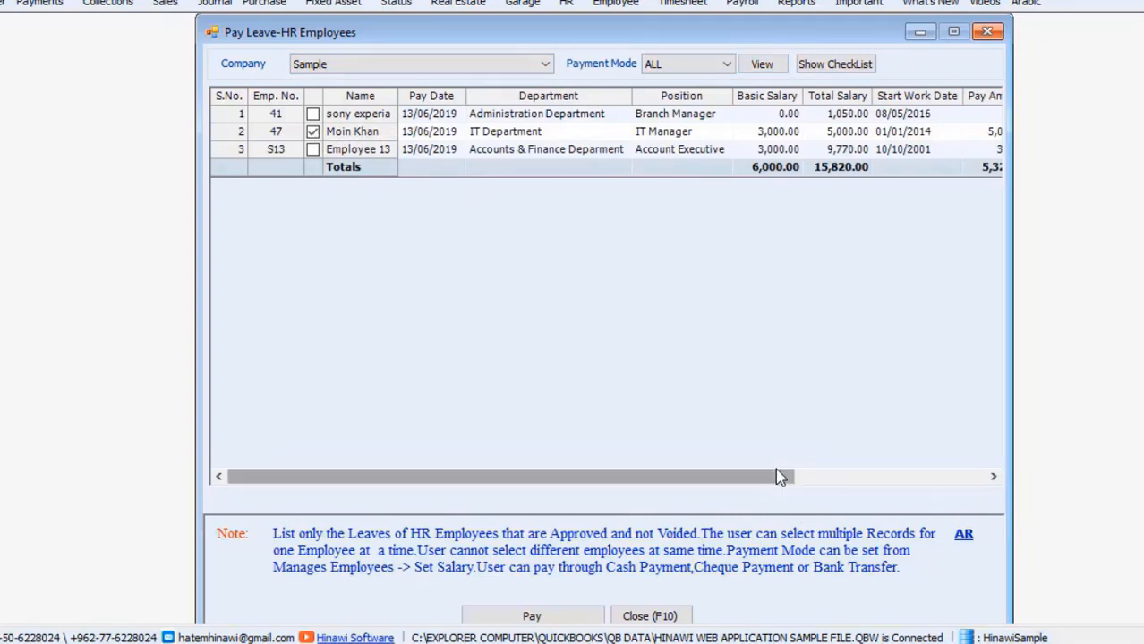
left_click_drag(775, 476, 1057, 424)
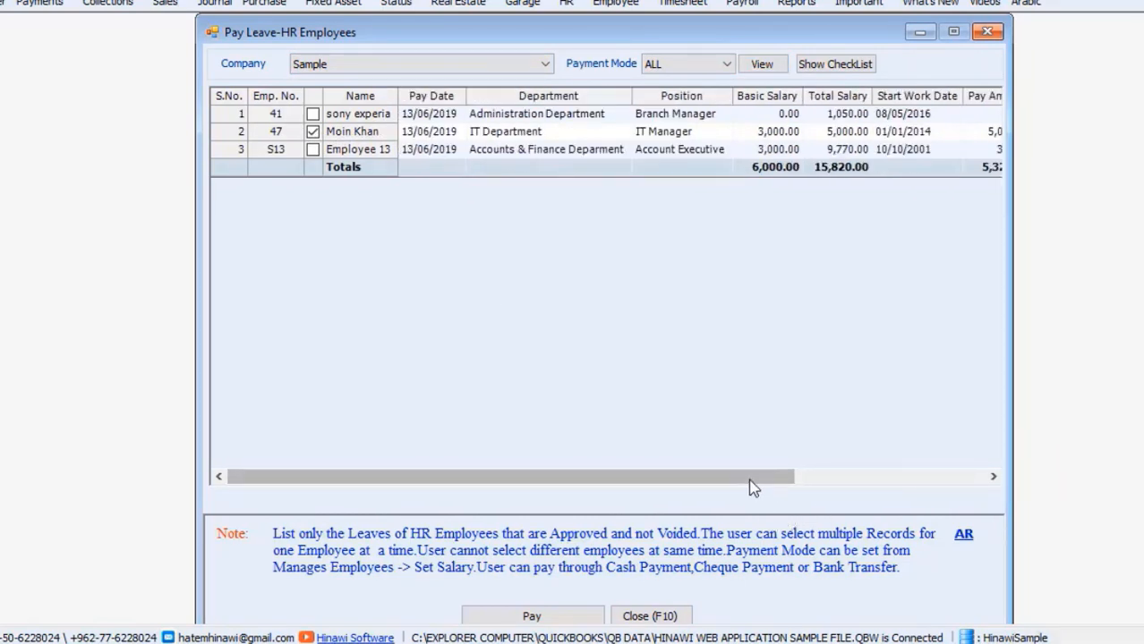
left_click_drag(752, 488, 970, 460)
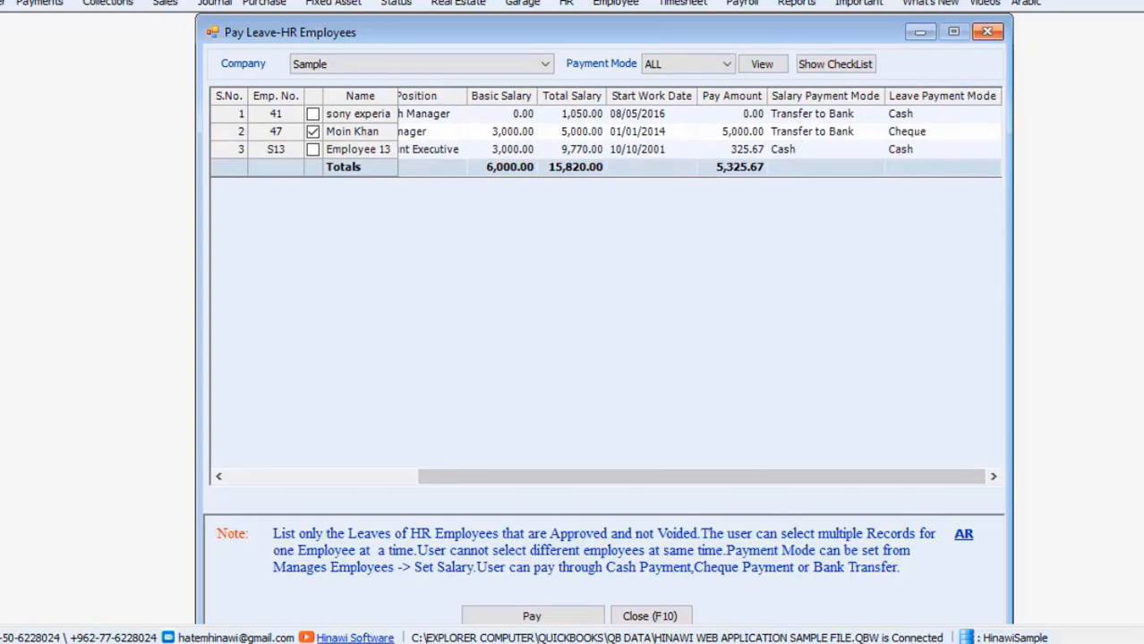
Step: Start a 5,000.00 leave cheque for employee 47, discard it unsaved, and close the list
left_click(522, 620)
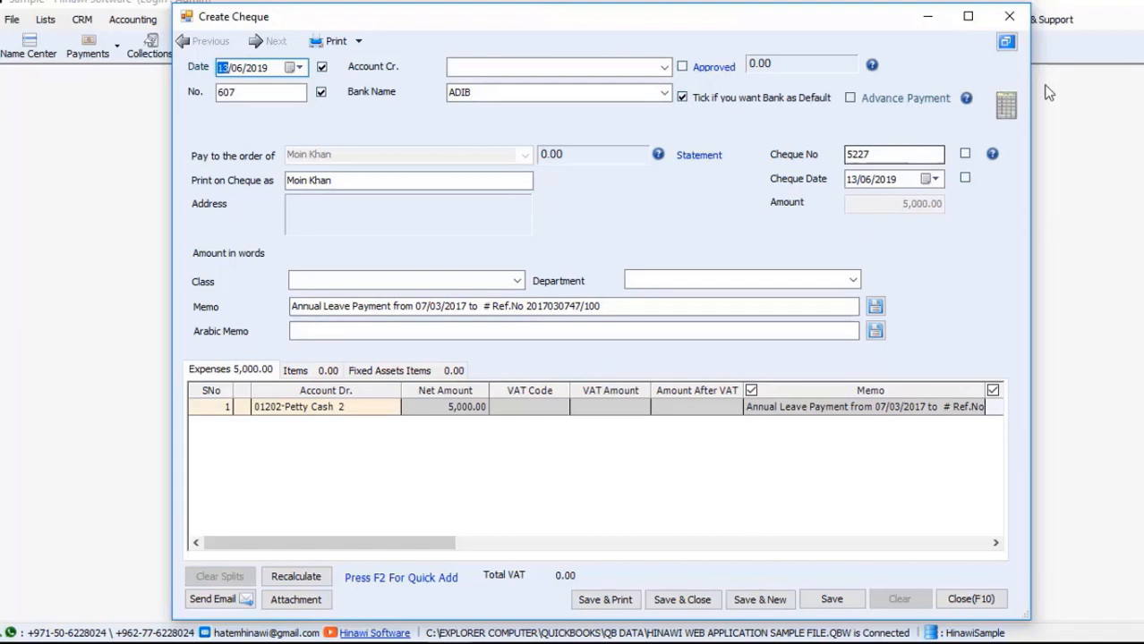
left_click(1004, 18)
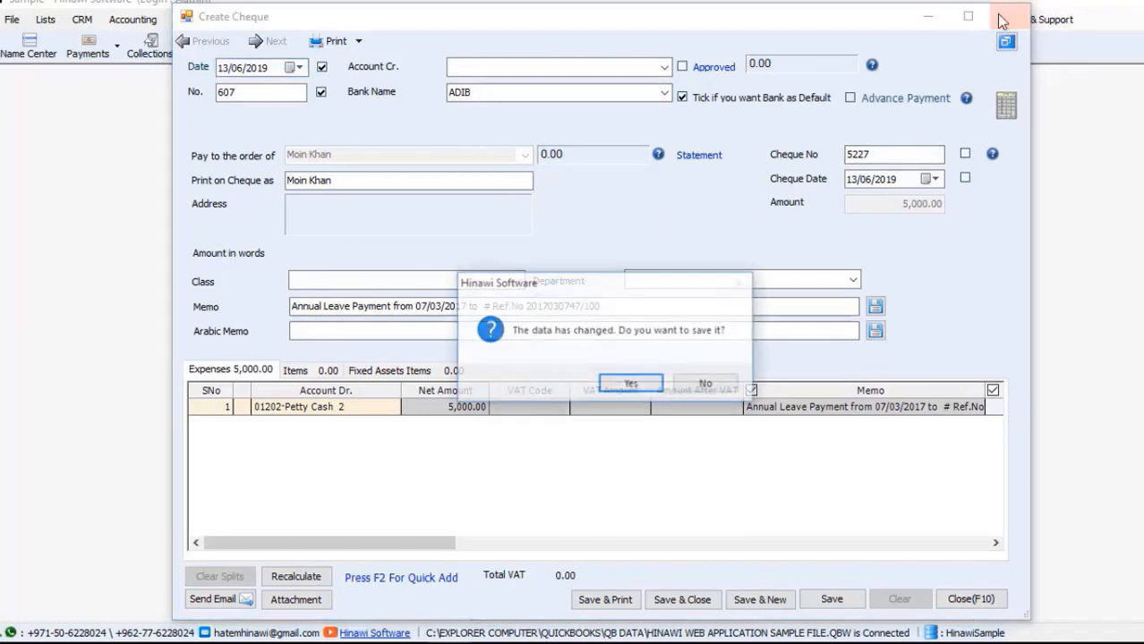
left_click(707, 385)
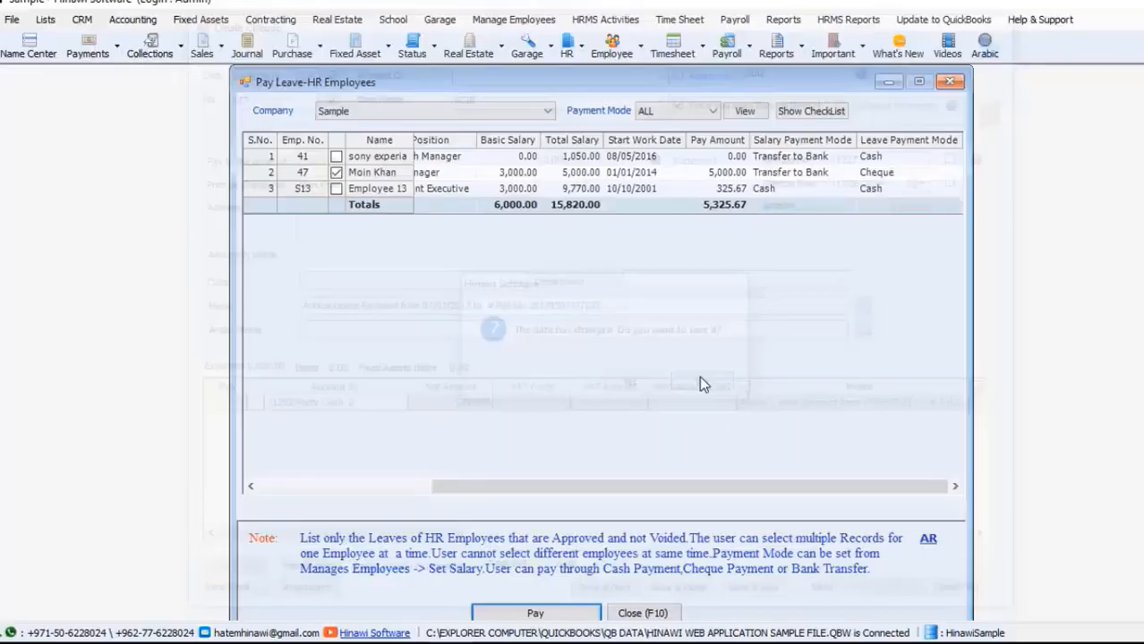
left_click(950, 81)
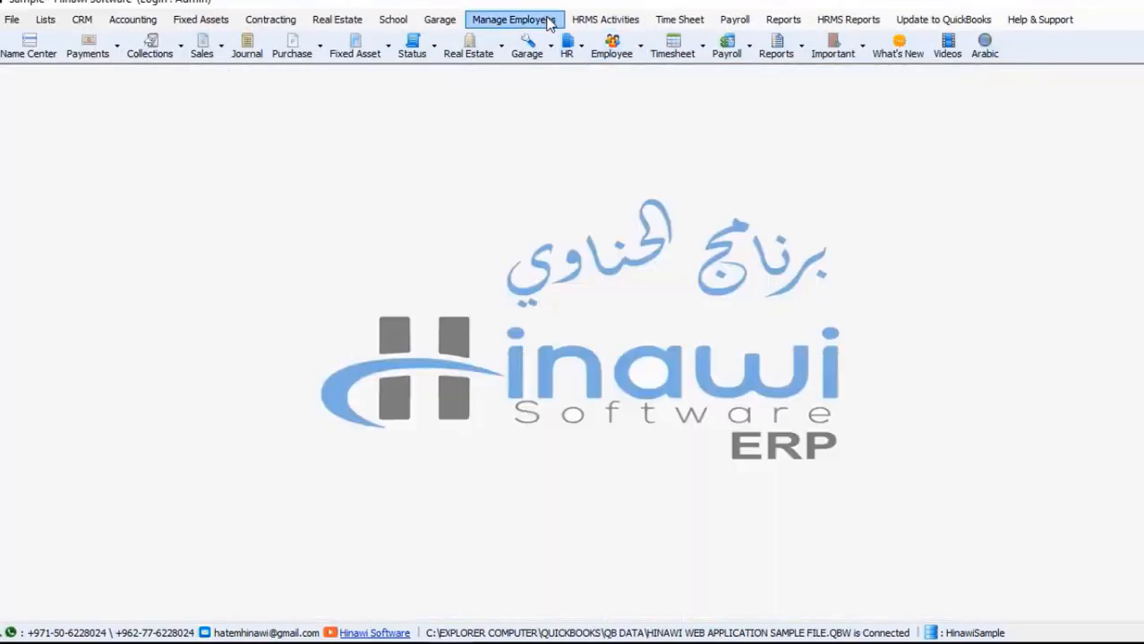
Step: Show the HRMS Activities > Payment Of Activities submenu with Pay Leave-HR Employees
left_click(606, 19)
mouse_move(657, 288)
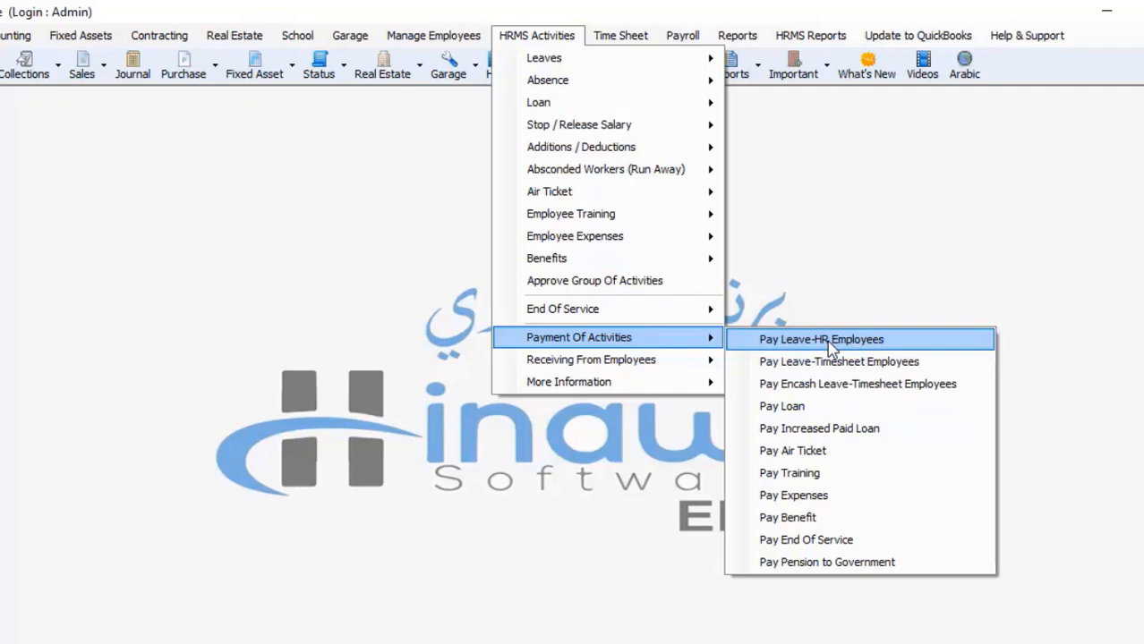
Step: Start a new leave application for Employee 01 of company Sample
left_click(610, 16)
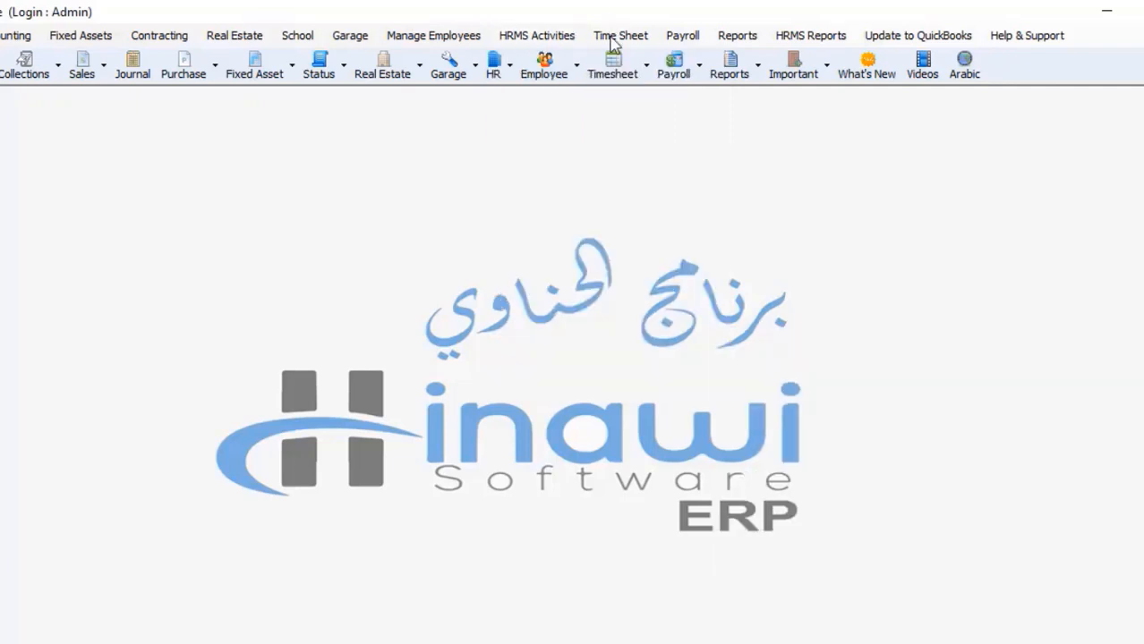
left_click(577, 36)
mouse_move(577, 59)
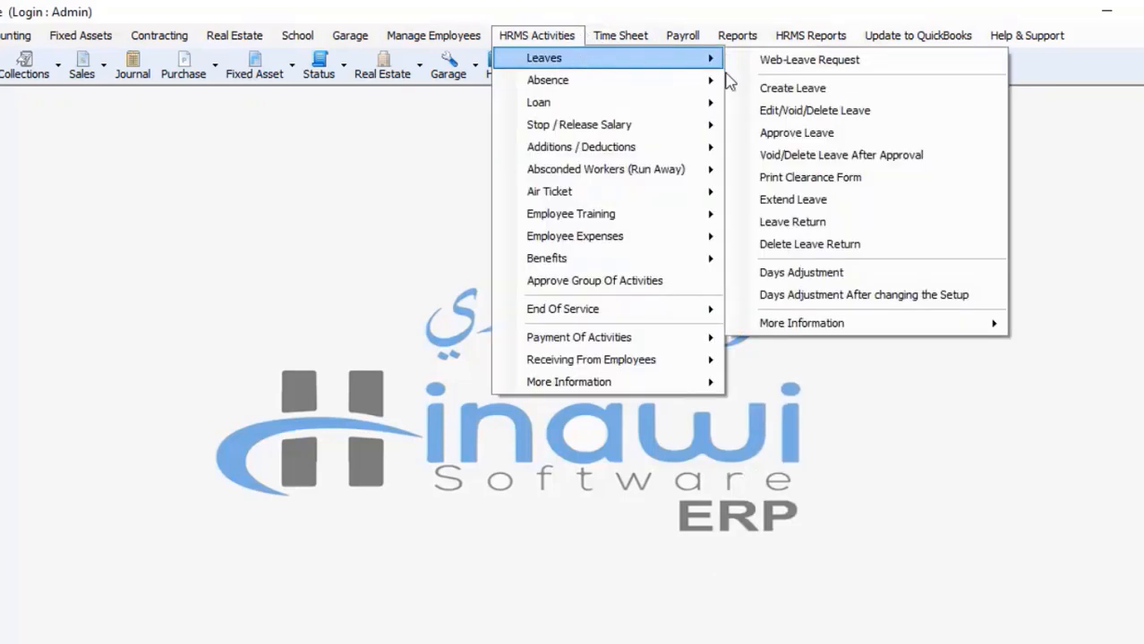
left_click(785, 88)
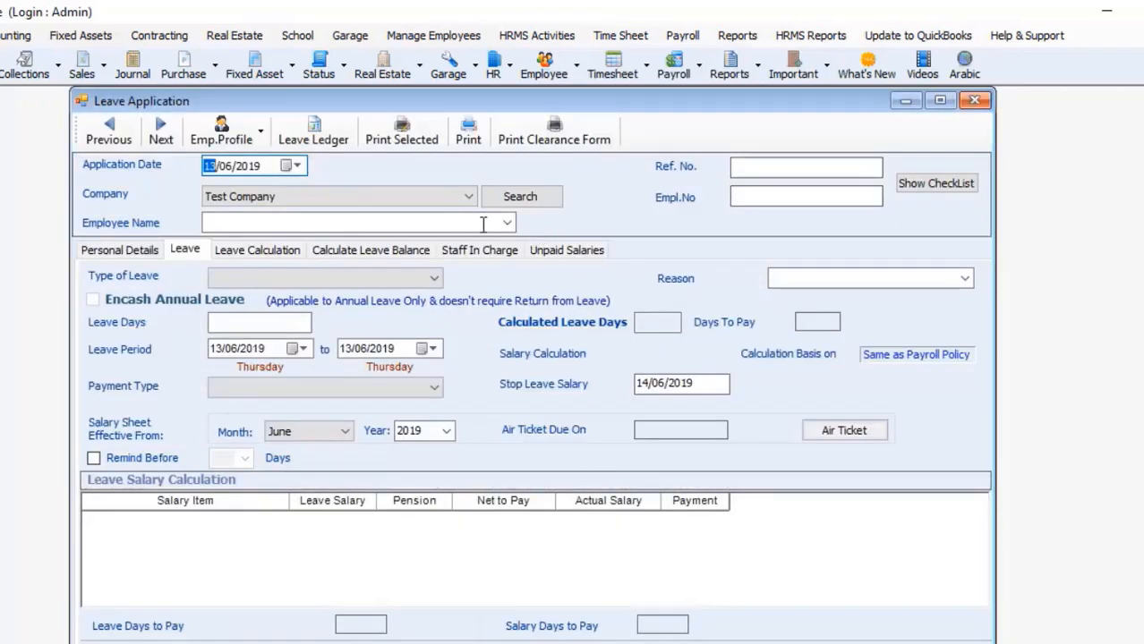
left_click(462, 197)
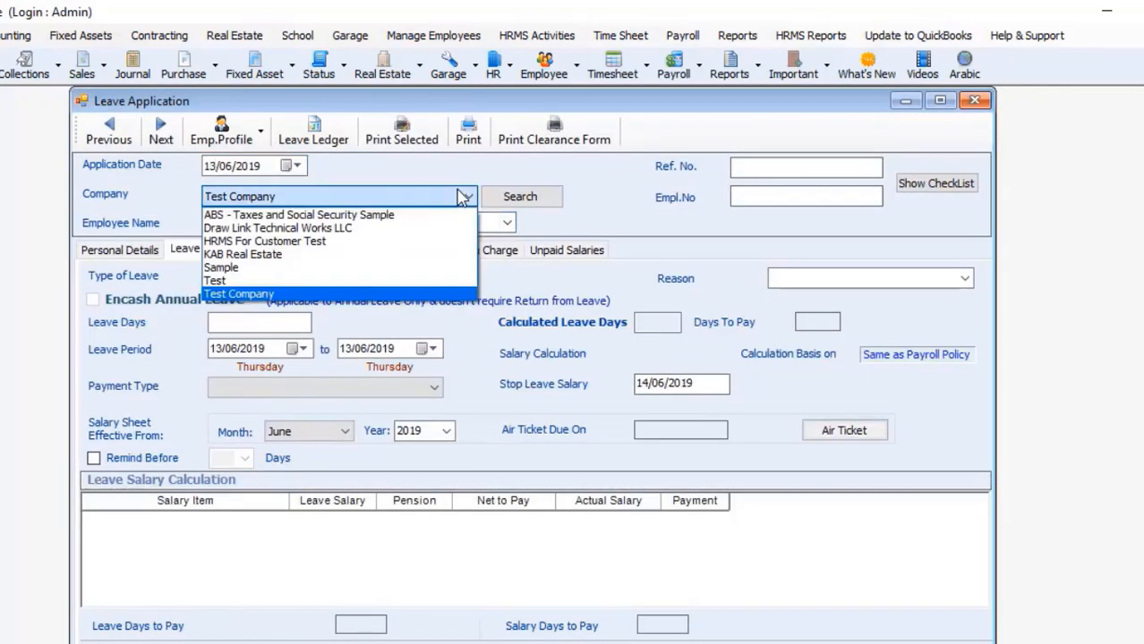
left_click(437, 268)
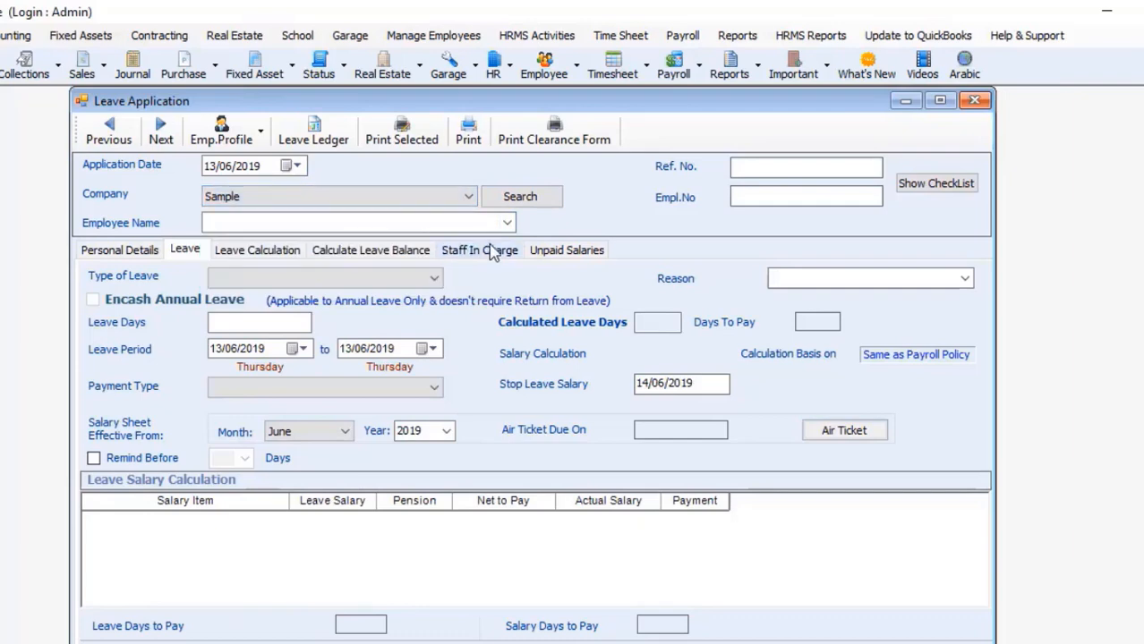
left_click(505, 224)
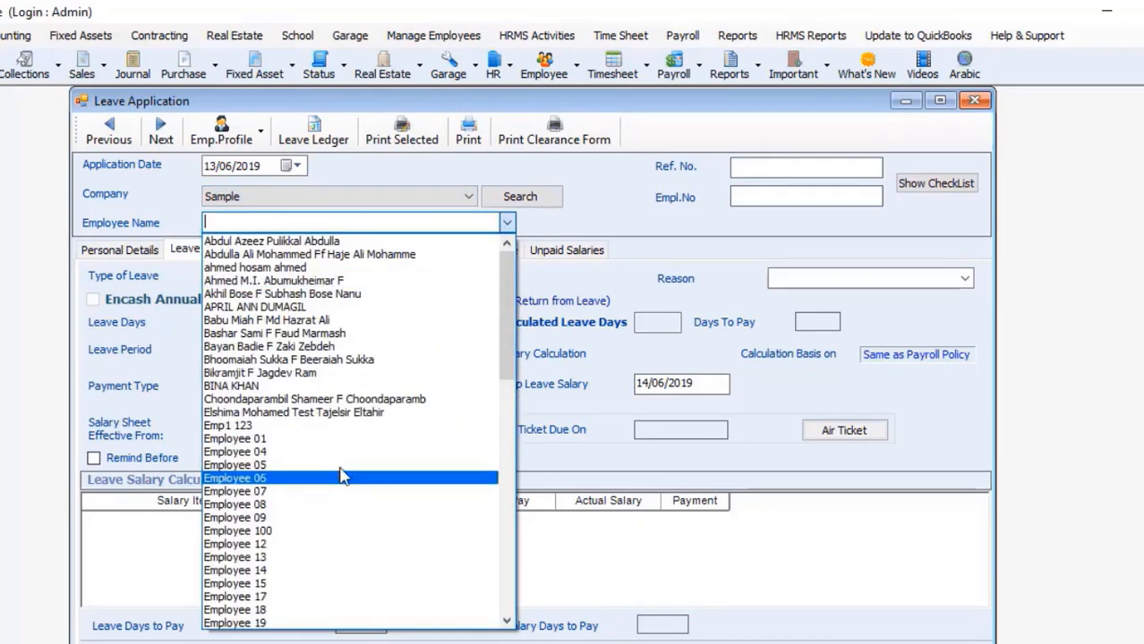
left_click(250, 439)
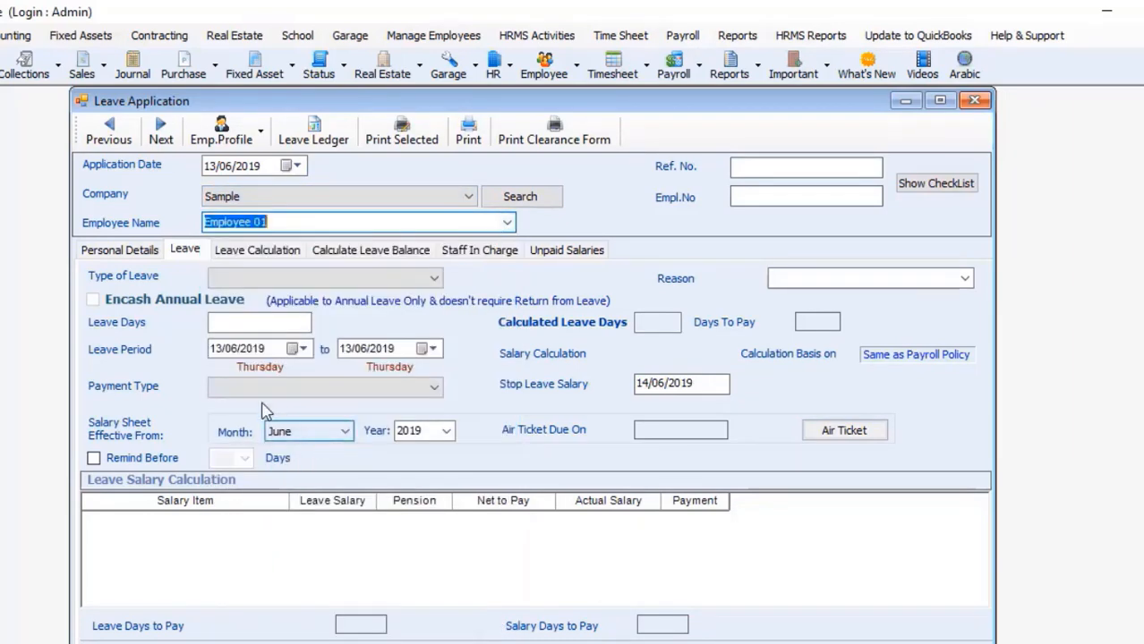
Step: Choose Sick Leave - Half Pay as the leave type, then close the application unsaved
left_click(250, 277)
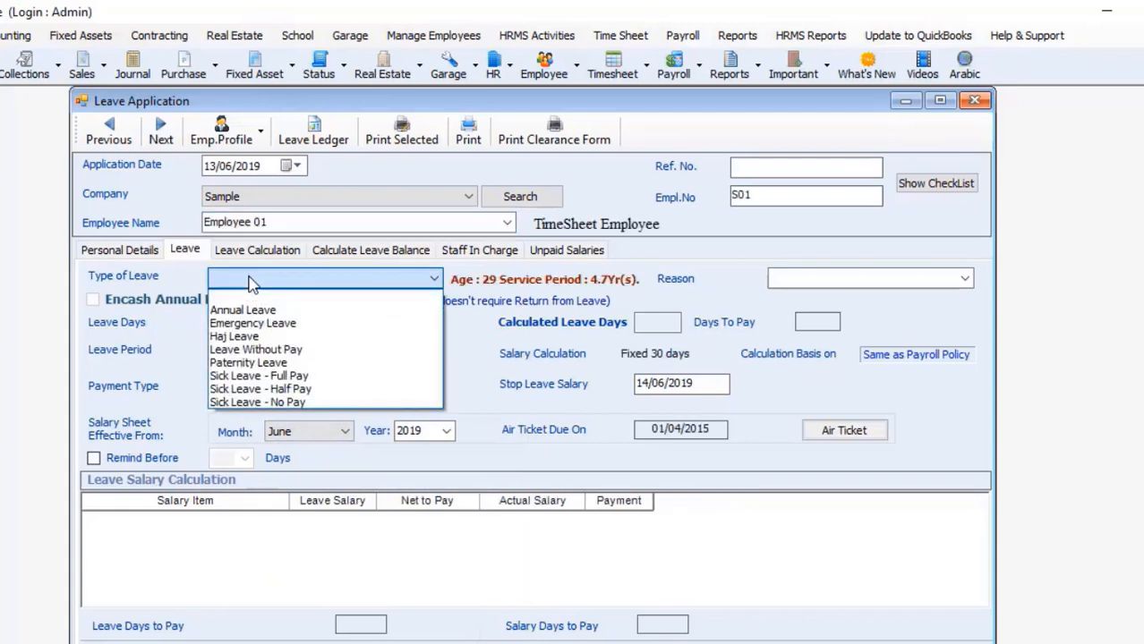
left_click(259, 388)
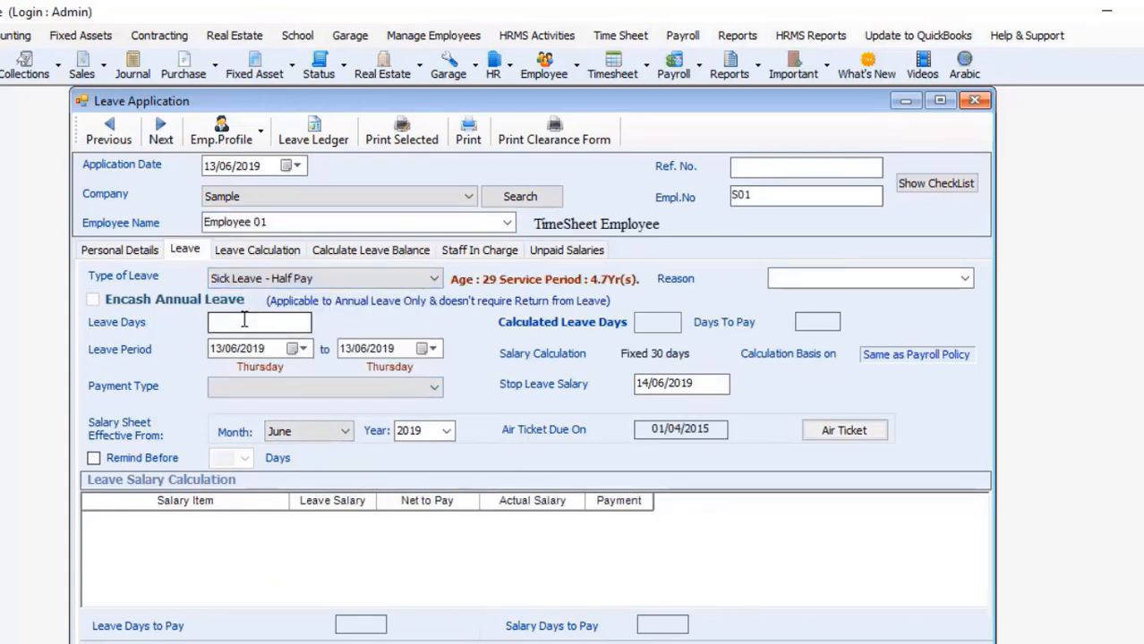
left_click(279, 388)
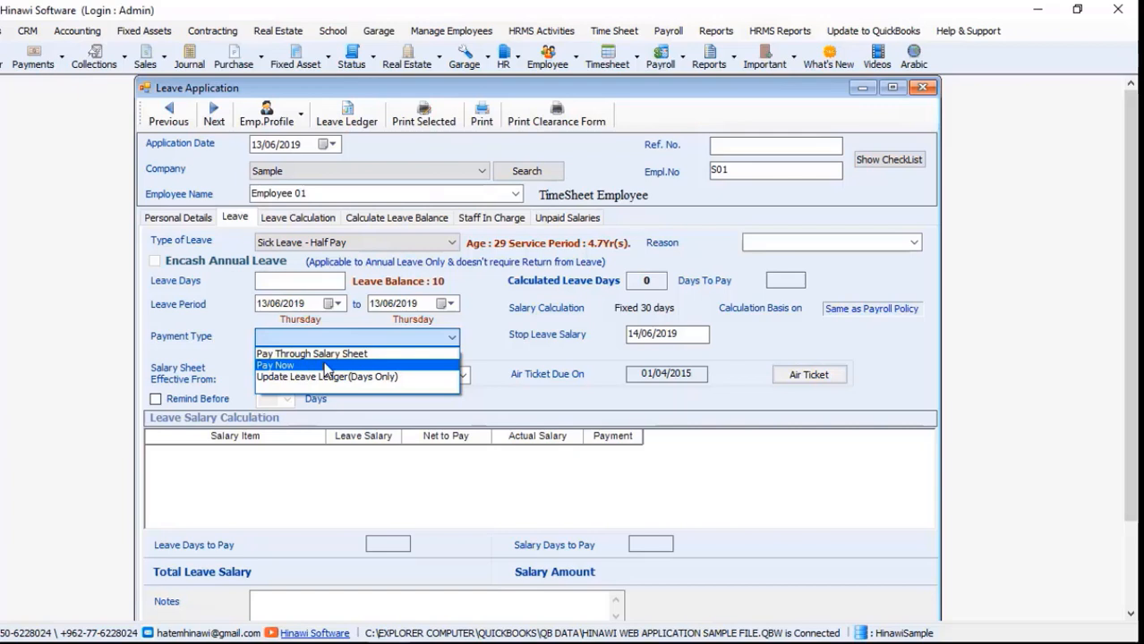
left_click(700, 270)
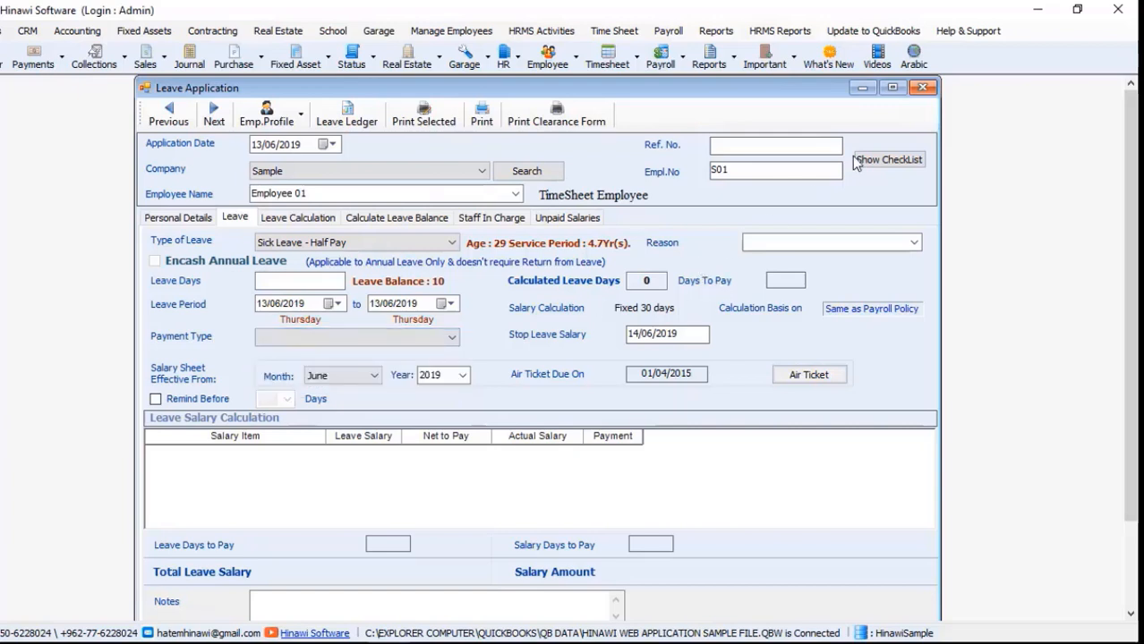
left_click(921, 89)
Step: View the Receive Amount for Earlier Leave Return list for All companies, find nobody, and close it
left_click(540, 30)
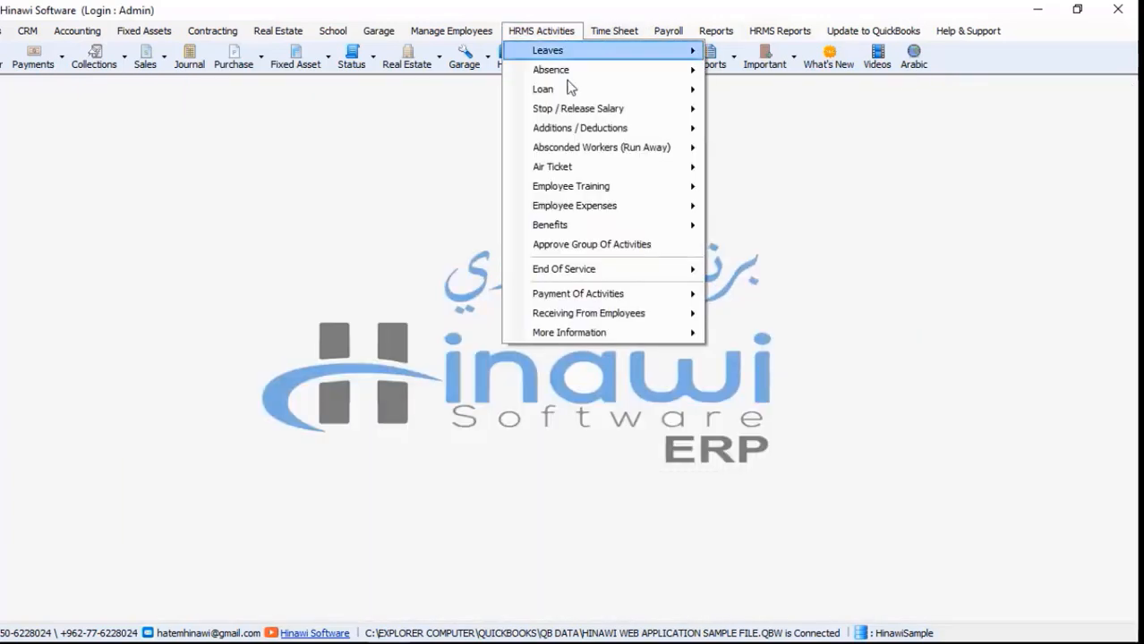
mouse_move(606, 295)
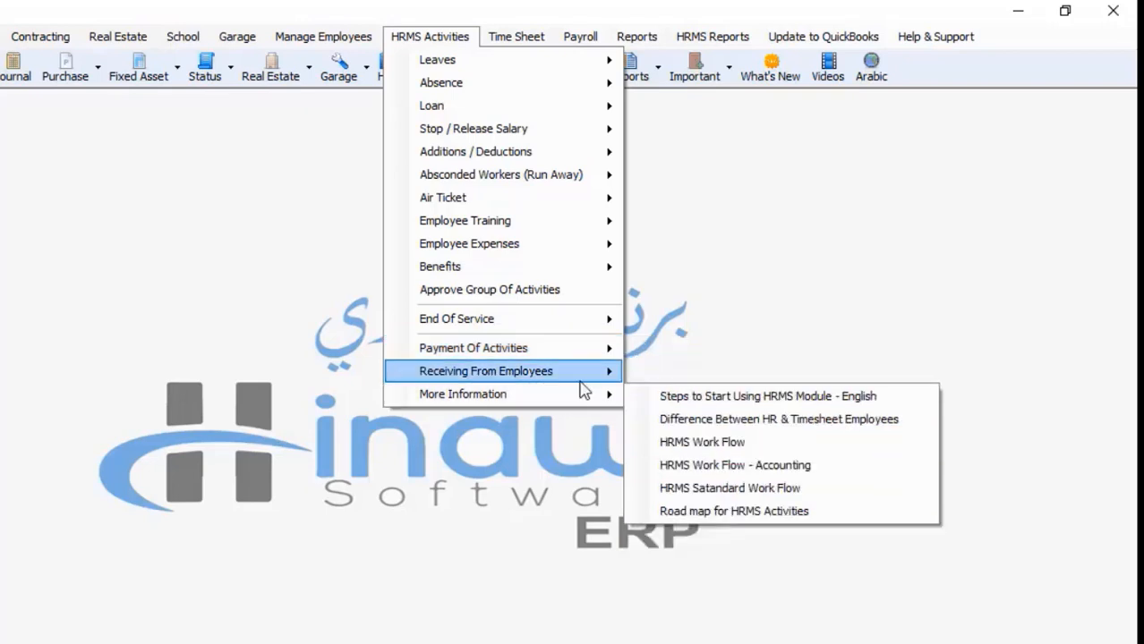
mouse_move(582, 383)
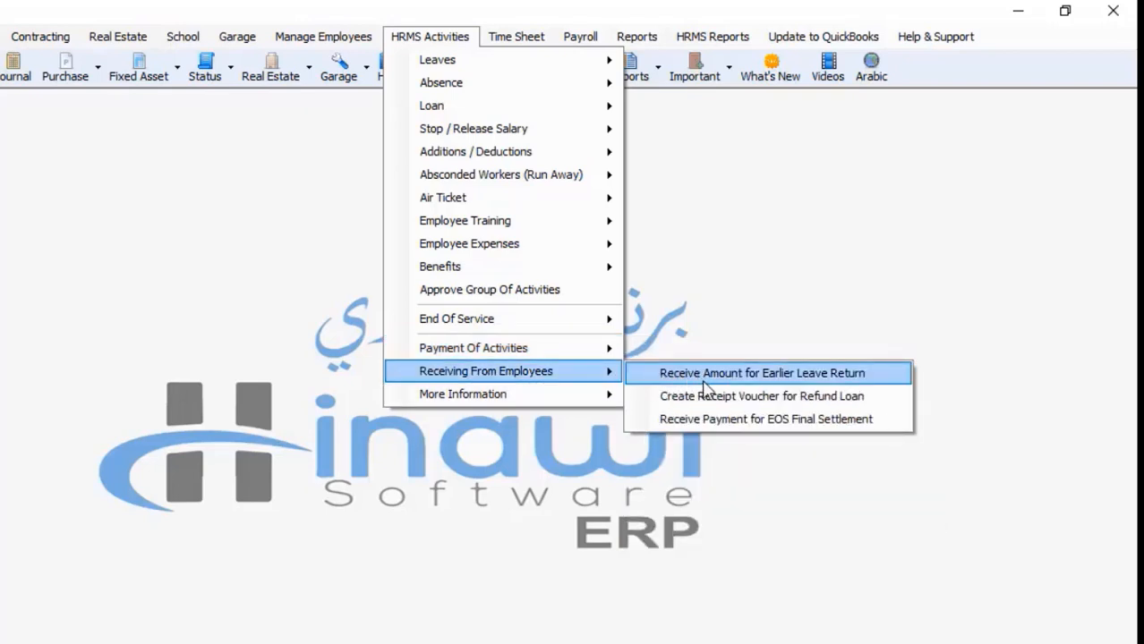
left_click(806, 376)
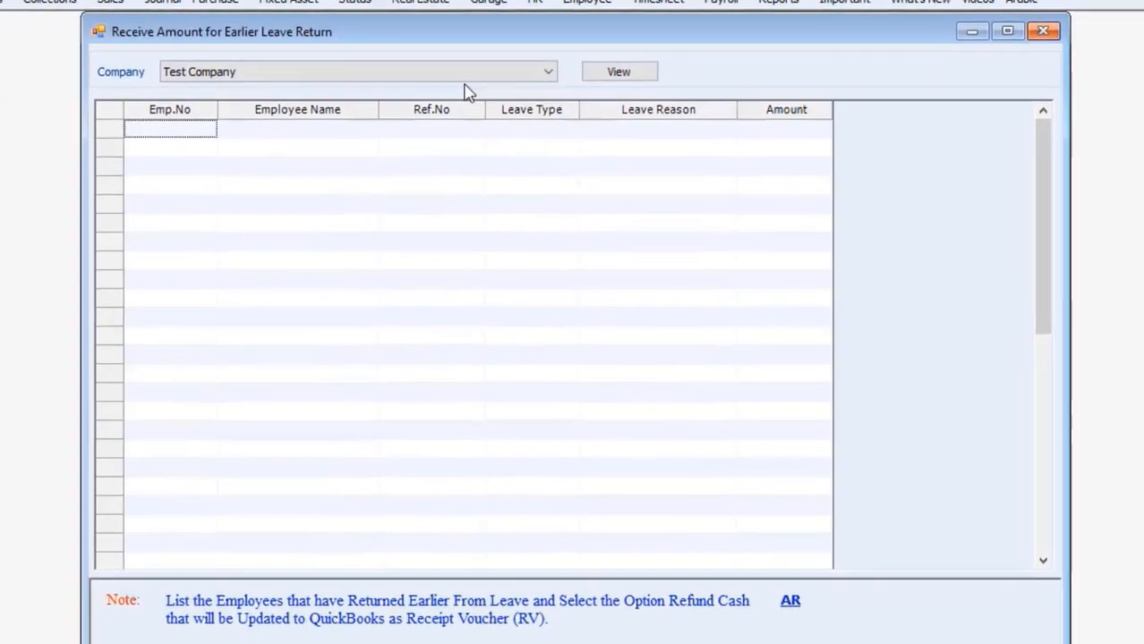
left_click(313, 155)
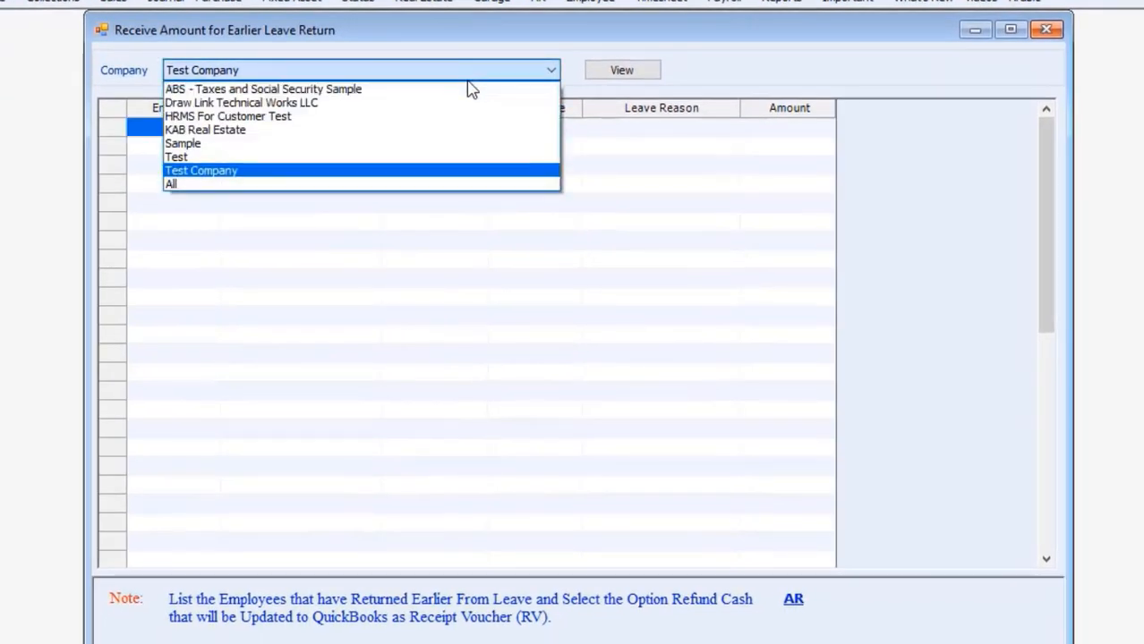
left_click(458, 196)
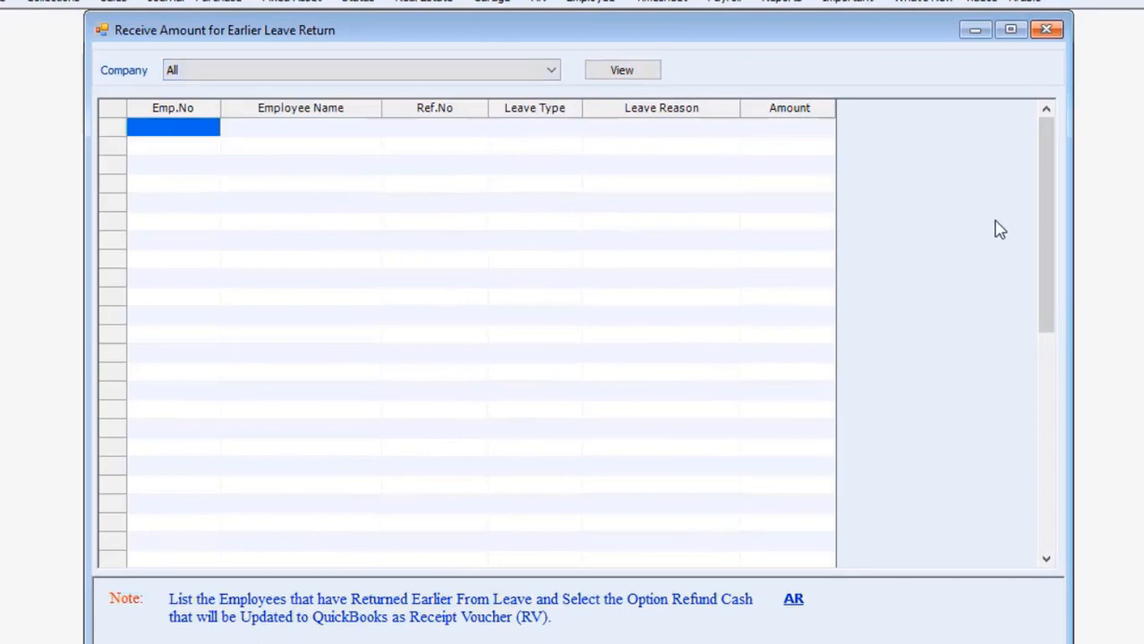
left_click(604, 72)
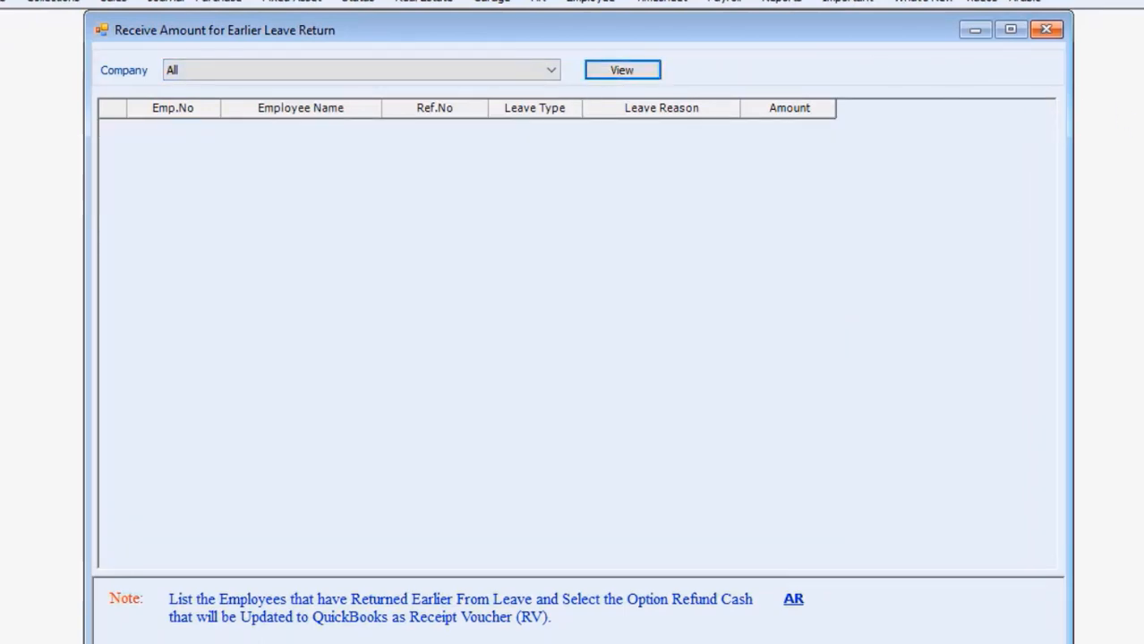
scroll(877, 414, "down", 3)
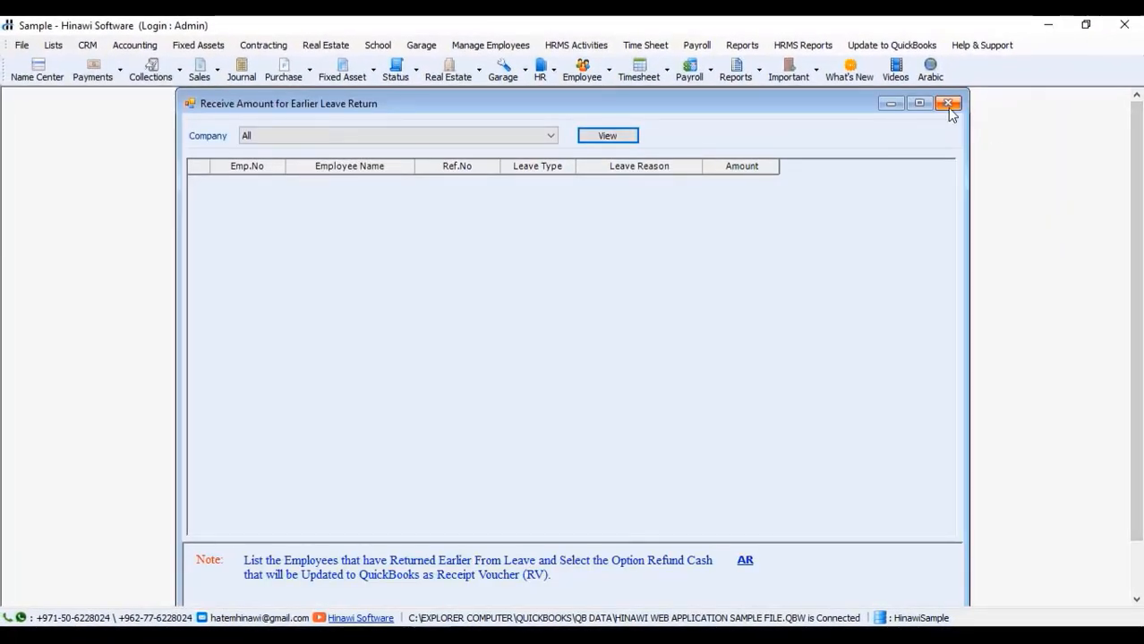
left_click(949, 103)
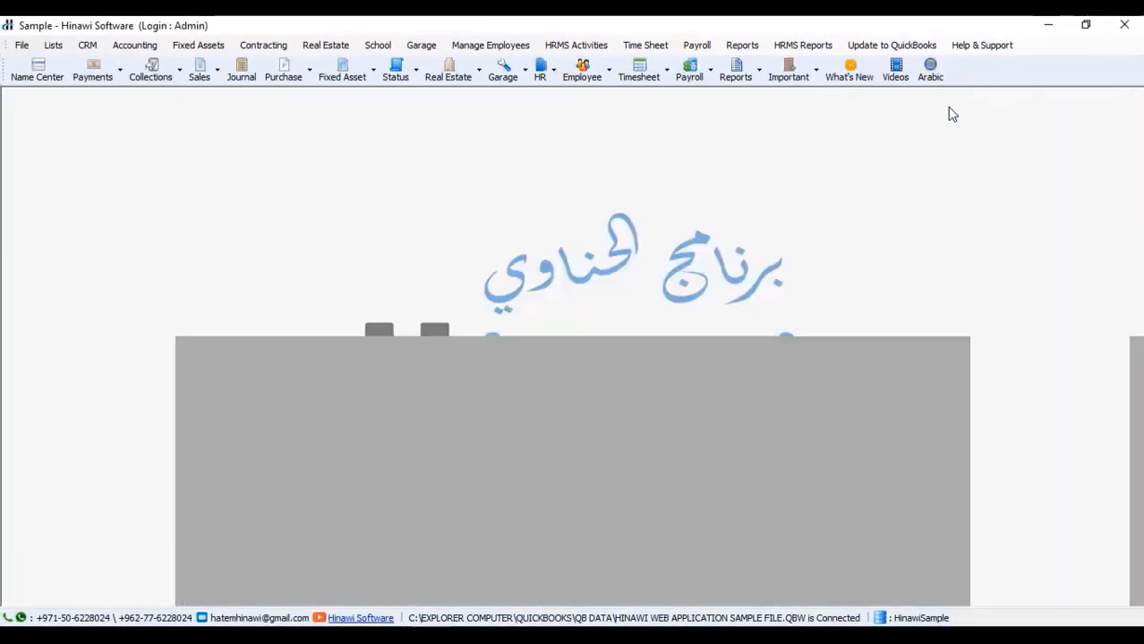
Step: Start a new leave application for Employee 05 of the Sample company
left_click(576, 44)
mouse_move(582, 63)
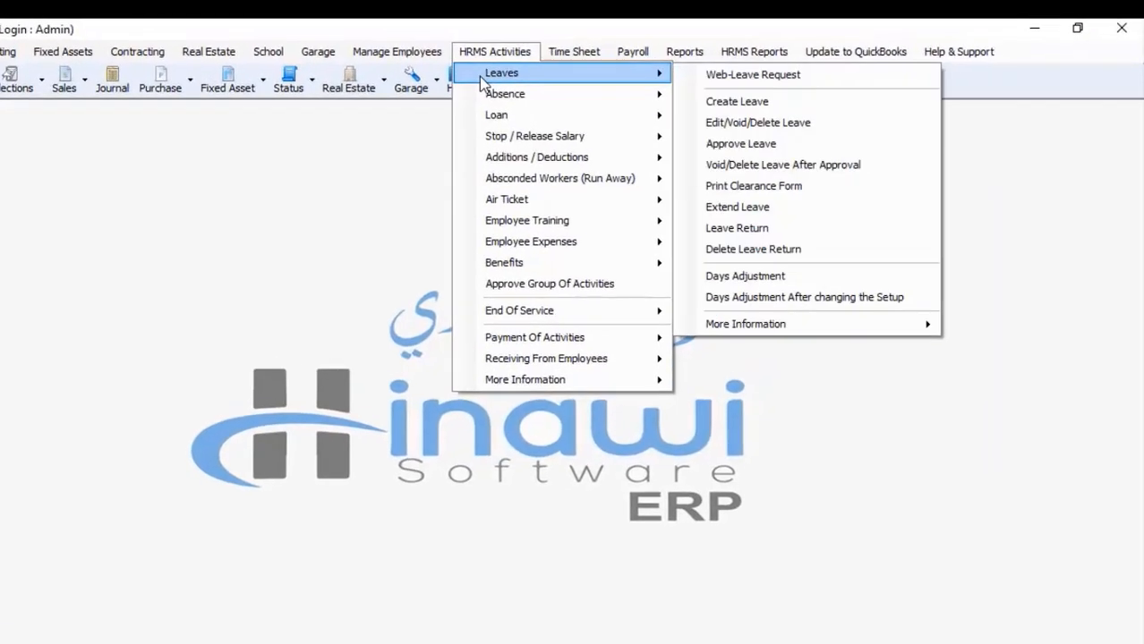
left_click(860, 93)
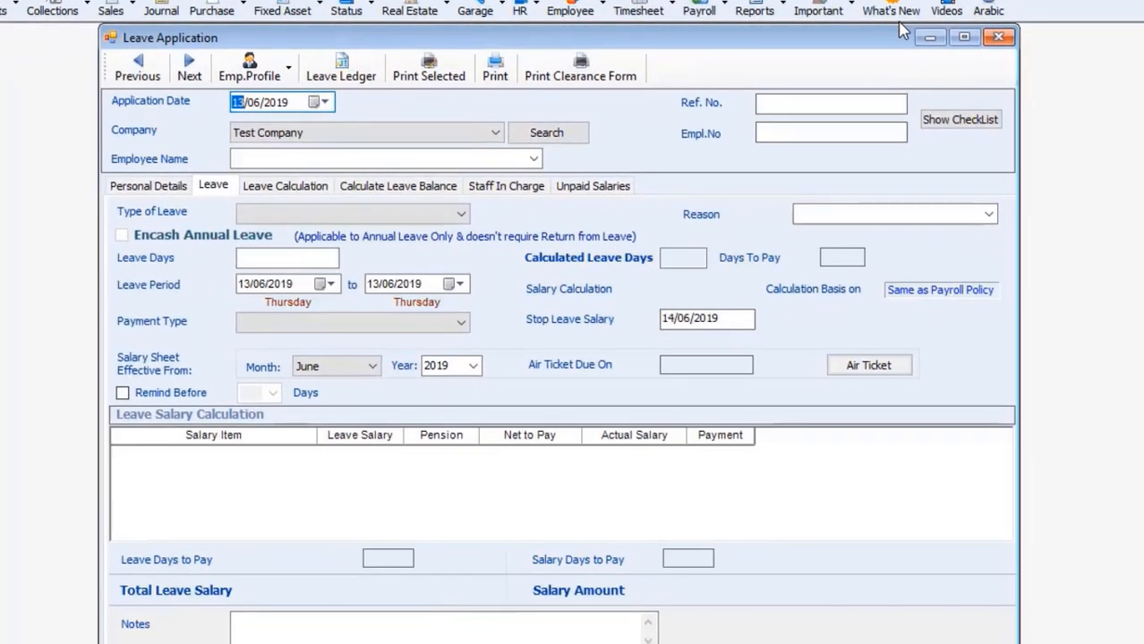
left_click(533, 158)
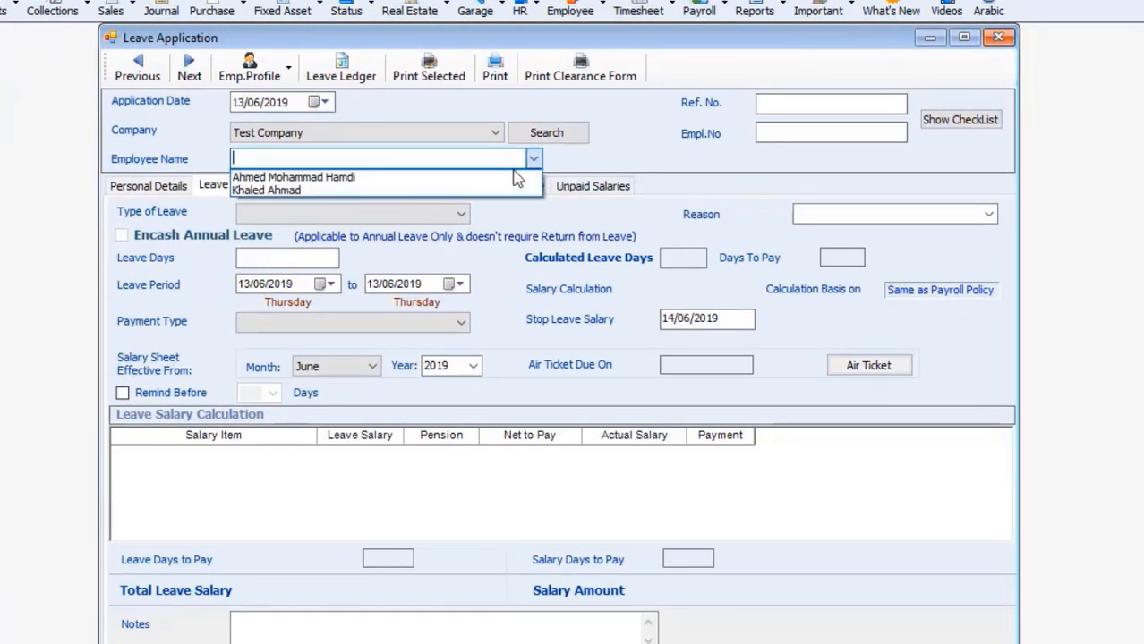
left_click(491, 150)
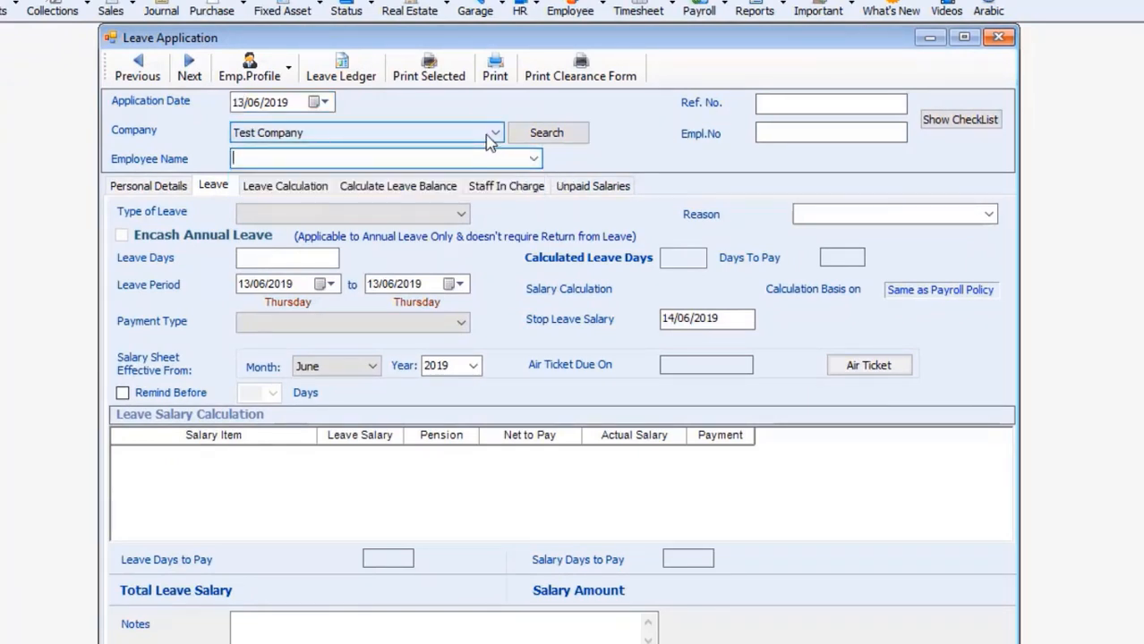
left_click(485, 134)
left_click(440, 208)
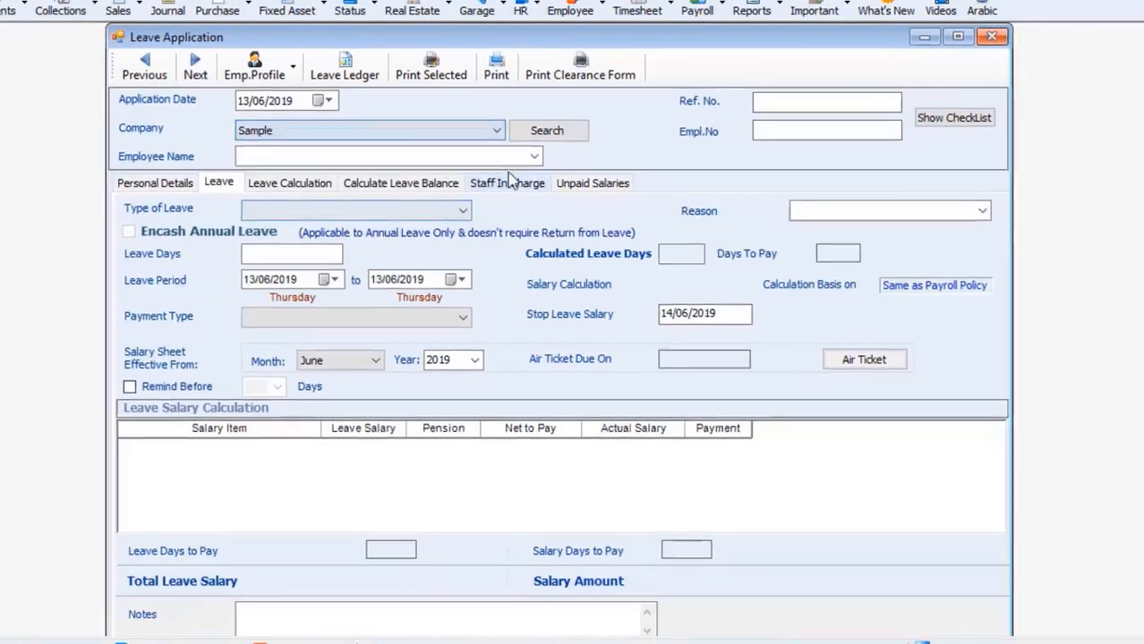
left_click(536, 158)
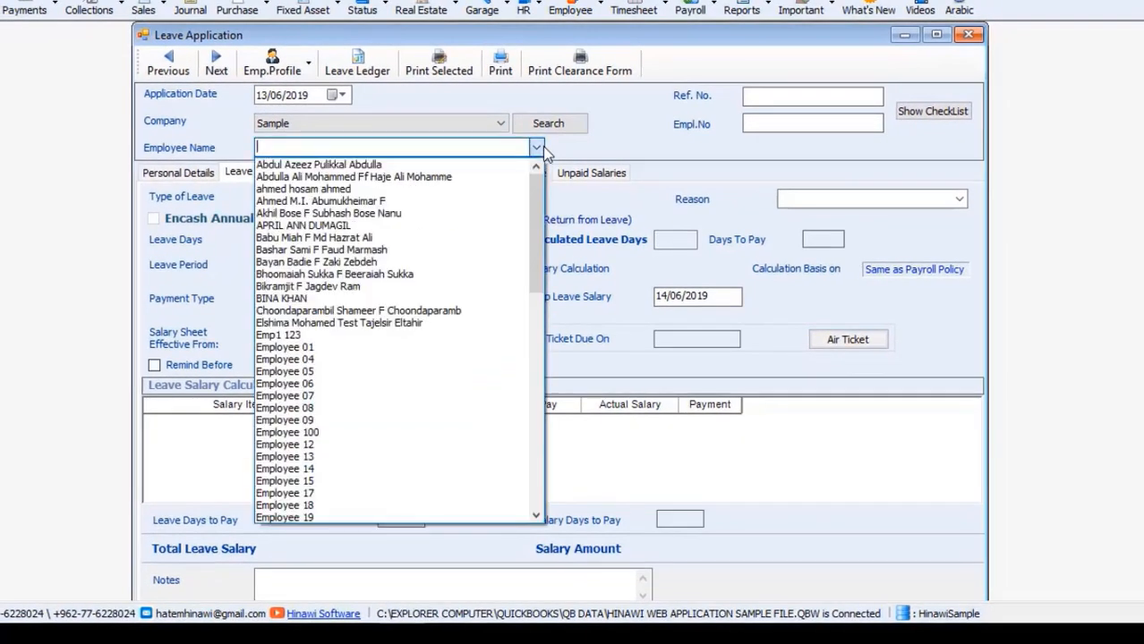
left_click(395, 371)
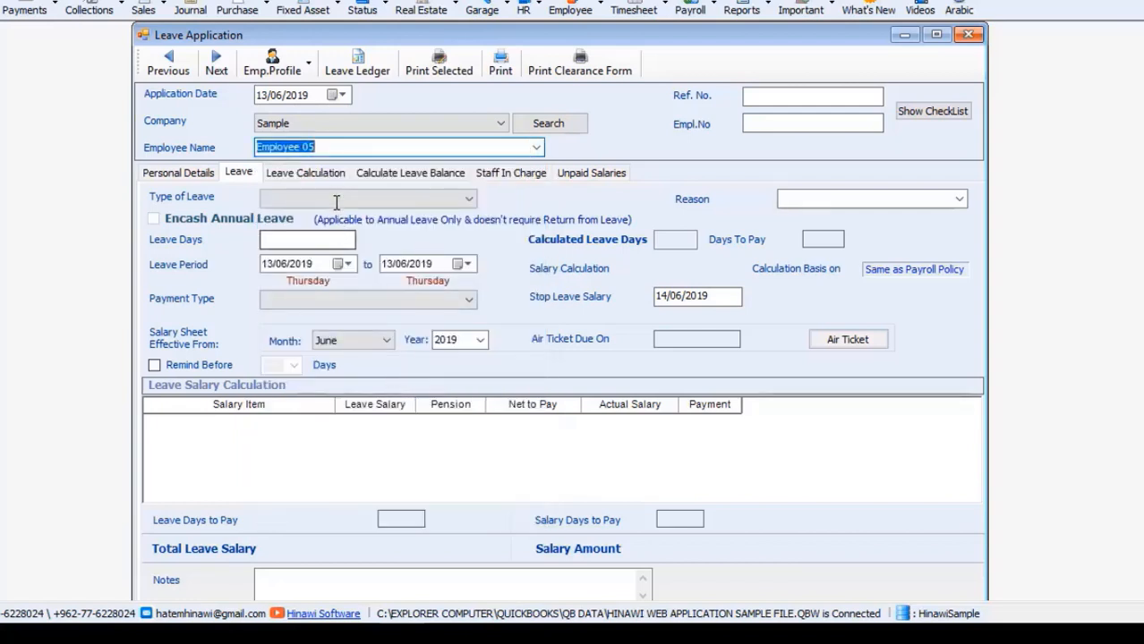
Step: Enter 10 days of Annual Leave and try Pay Now, which the warning refuses
left_click(325, 201)
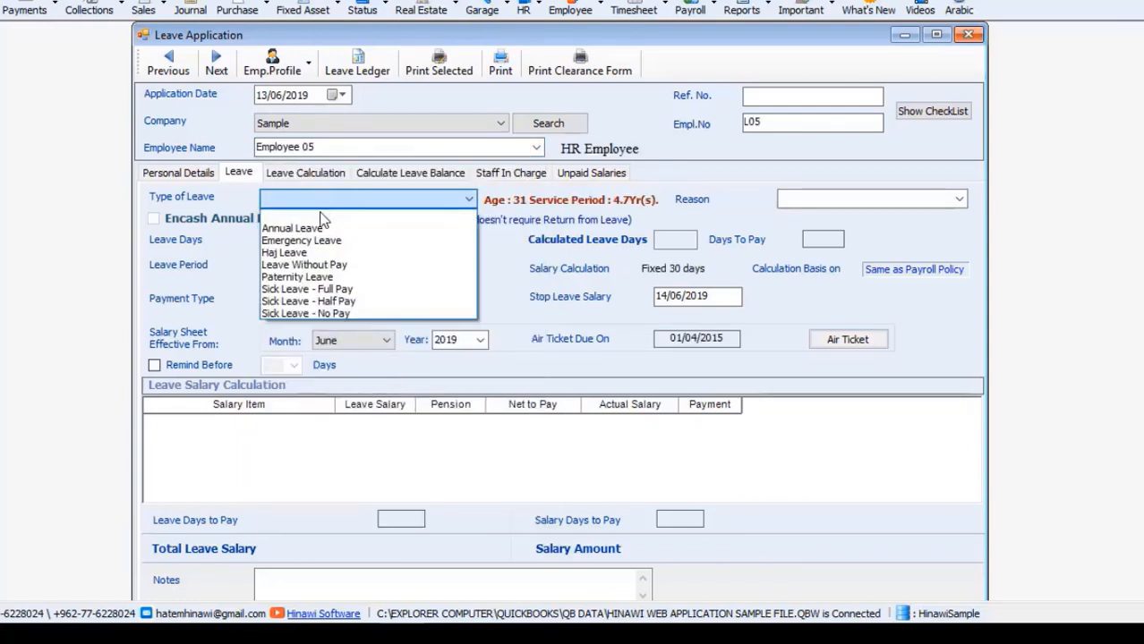
left_click(315, 228)
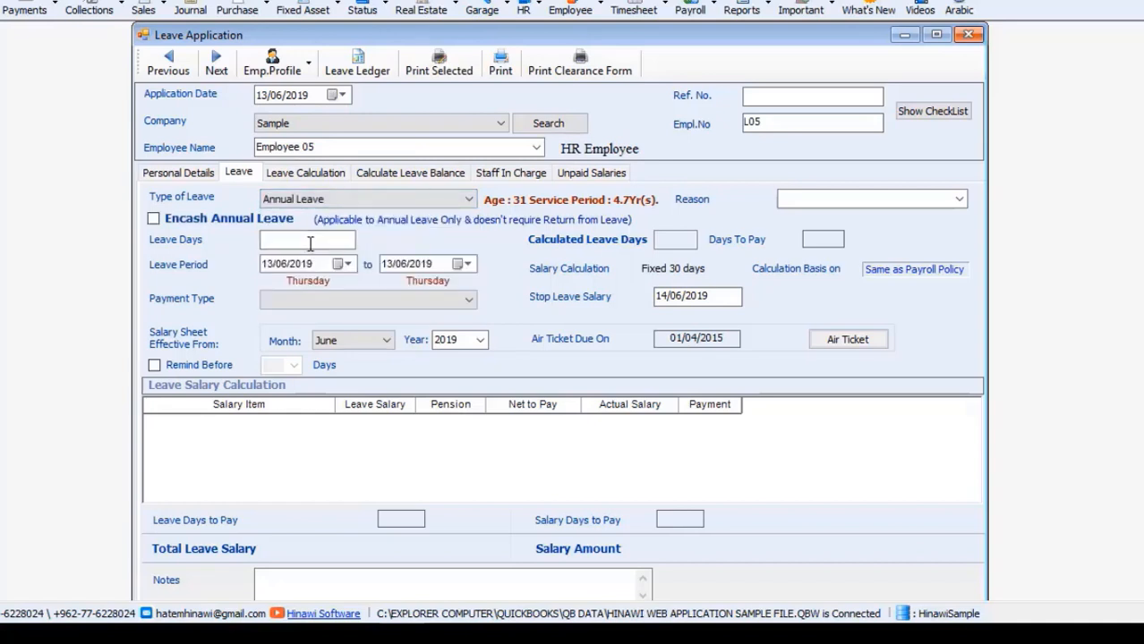
left_click(310, 243)
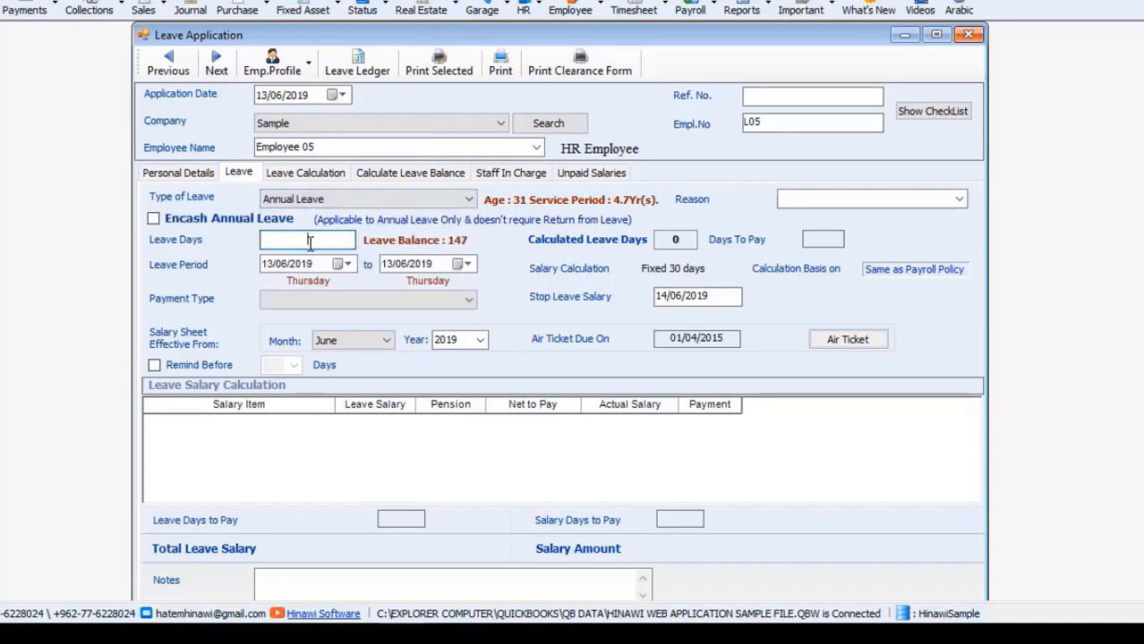
type("10")
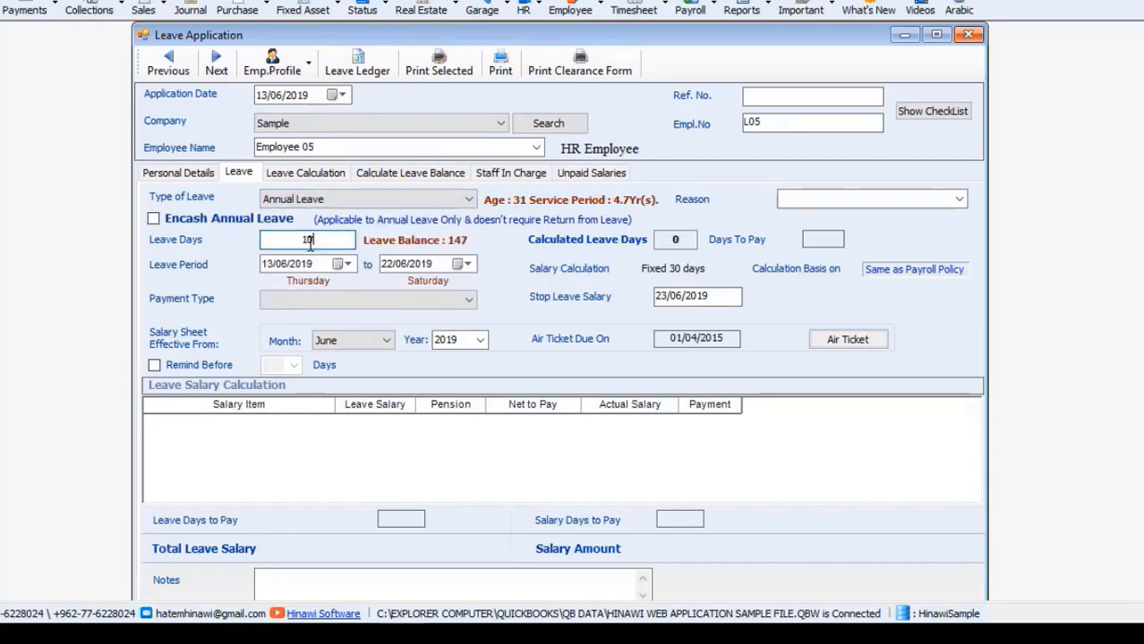
left_click(314, 301)
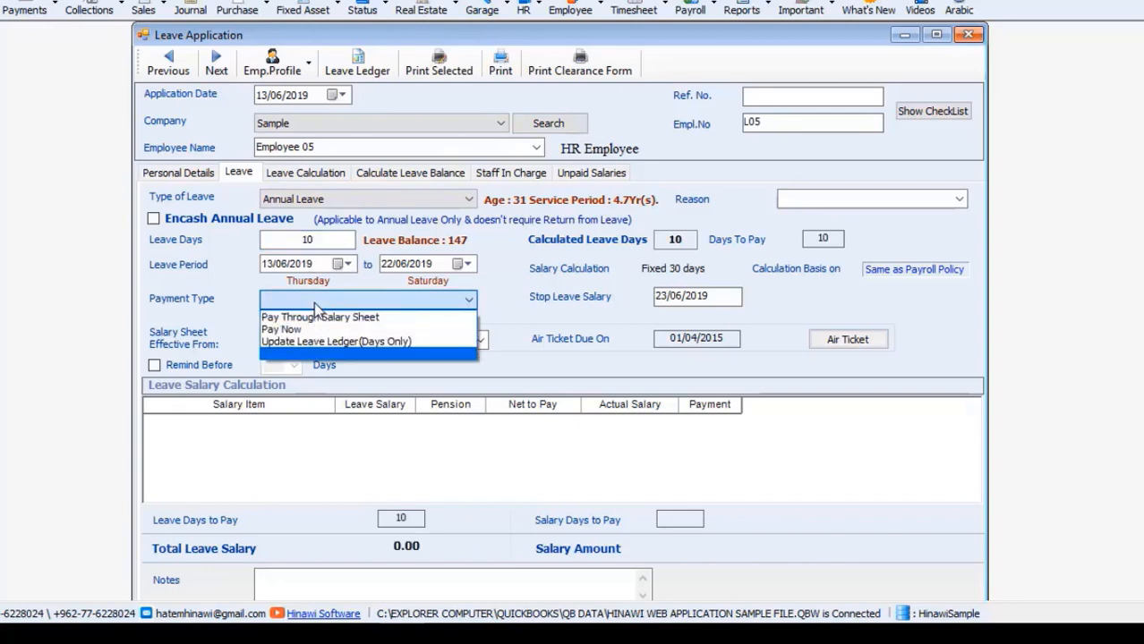
left_click(316, 330)
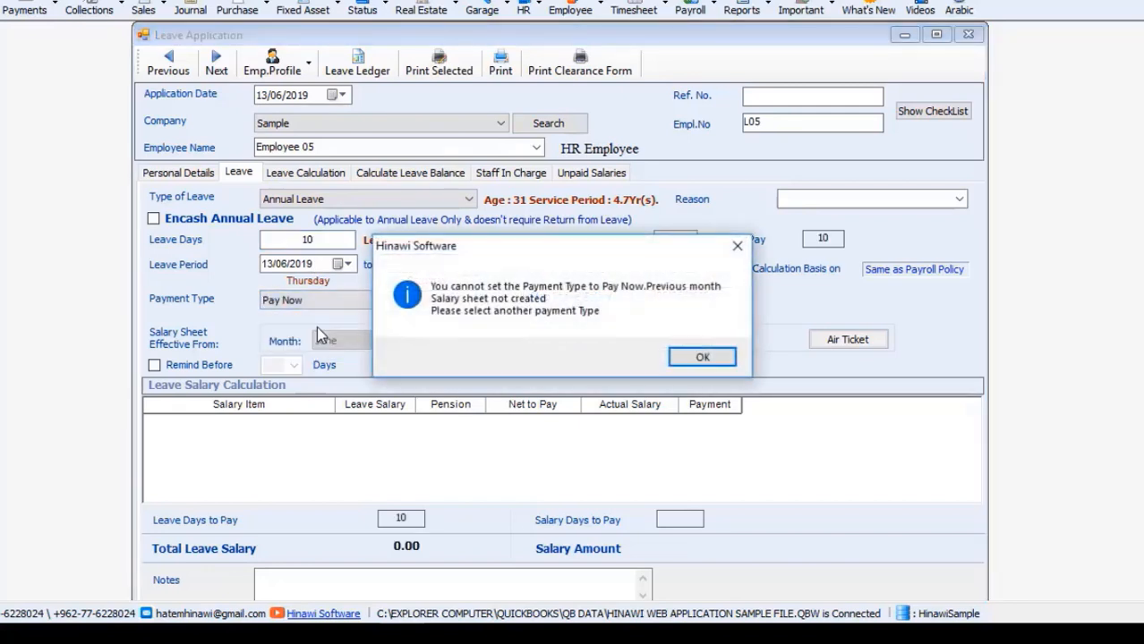
left_click(701, 358)
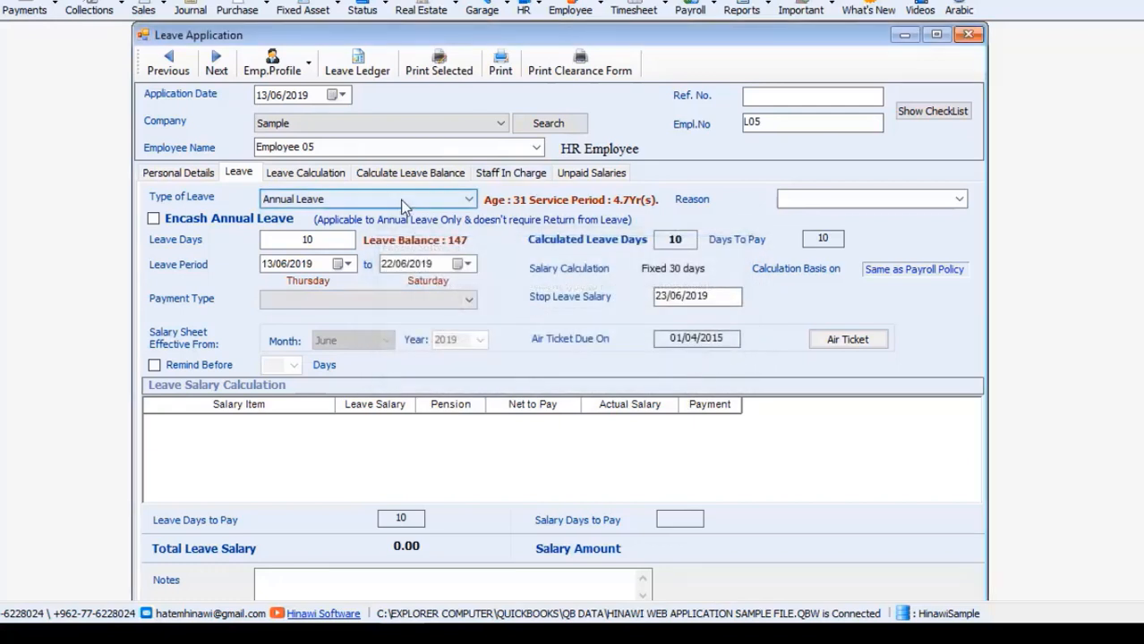
Step: Keep 13 June as the start date and pick the second Test Company employee
left_click(346, 264)
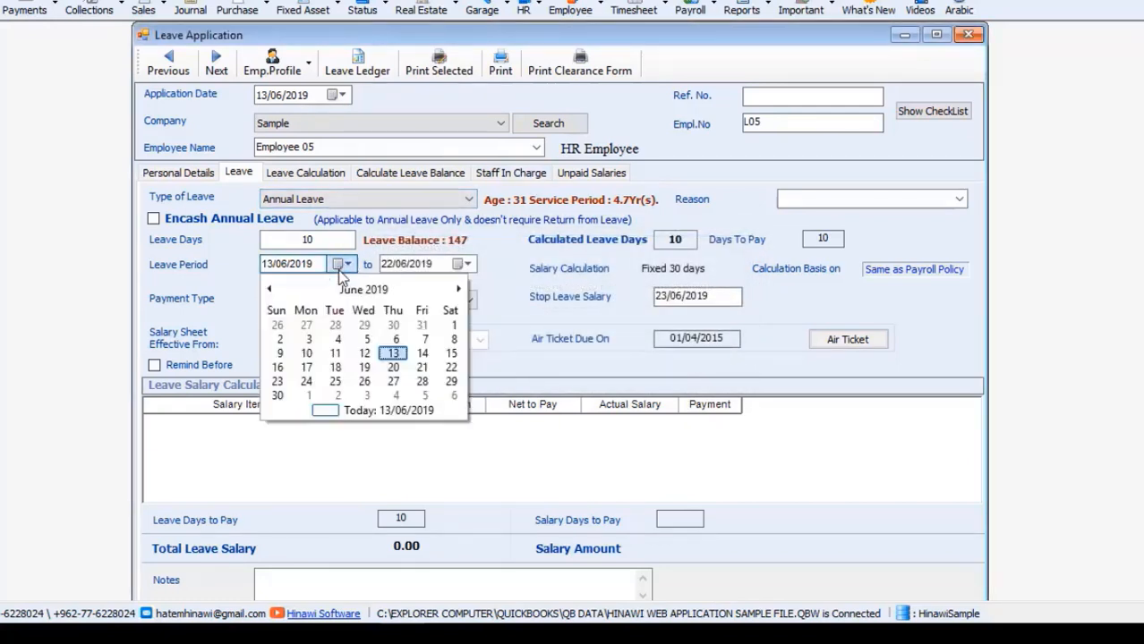
left_click(346, 264)
left_click(499, 125)
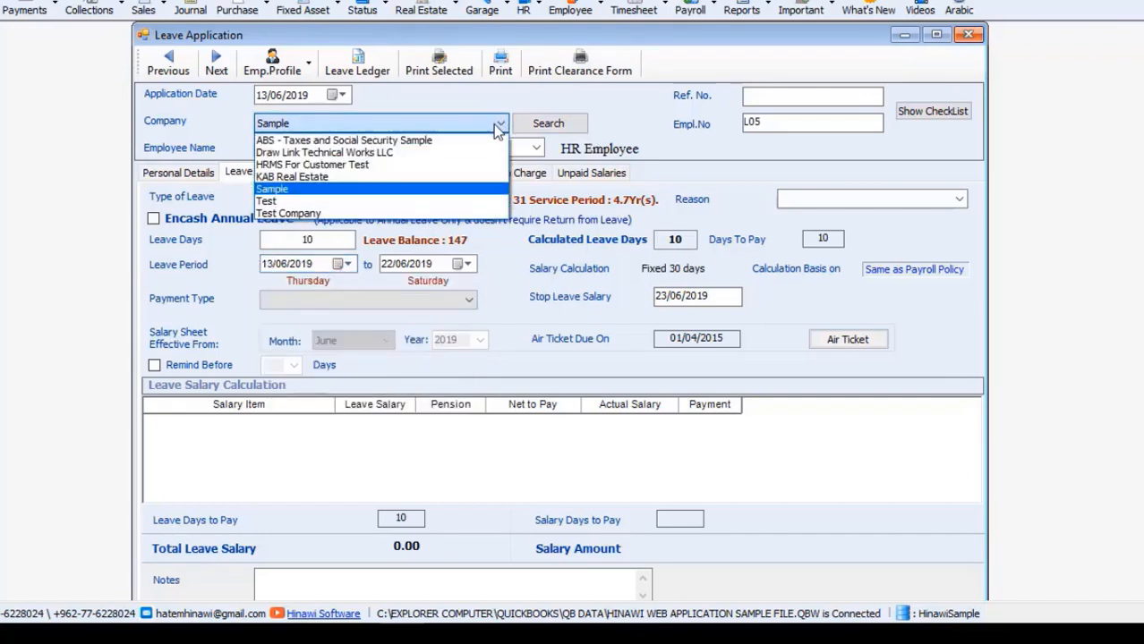
left_click(445, 214)
left_click(555, 128)
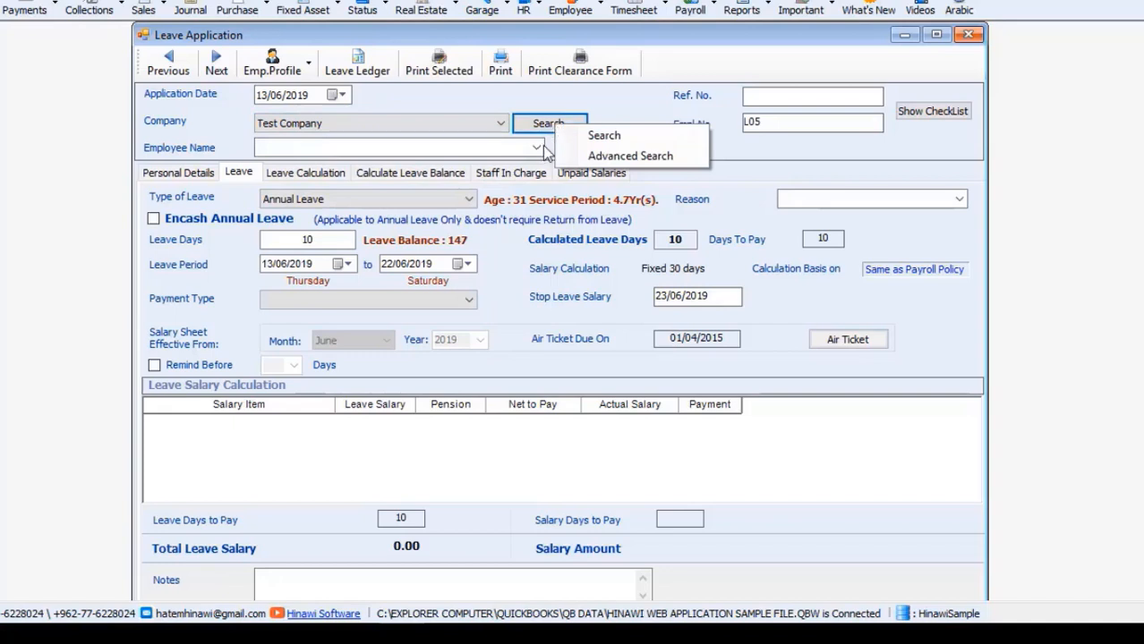
left_click(535, 150)
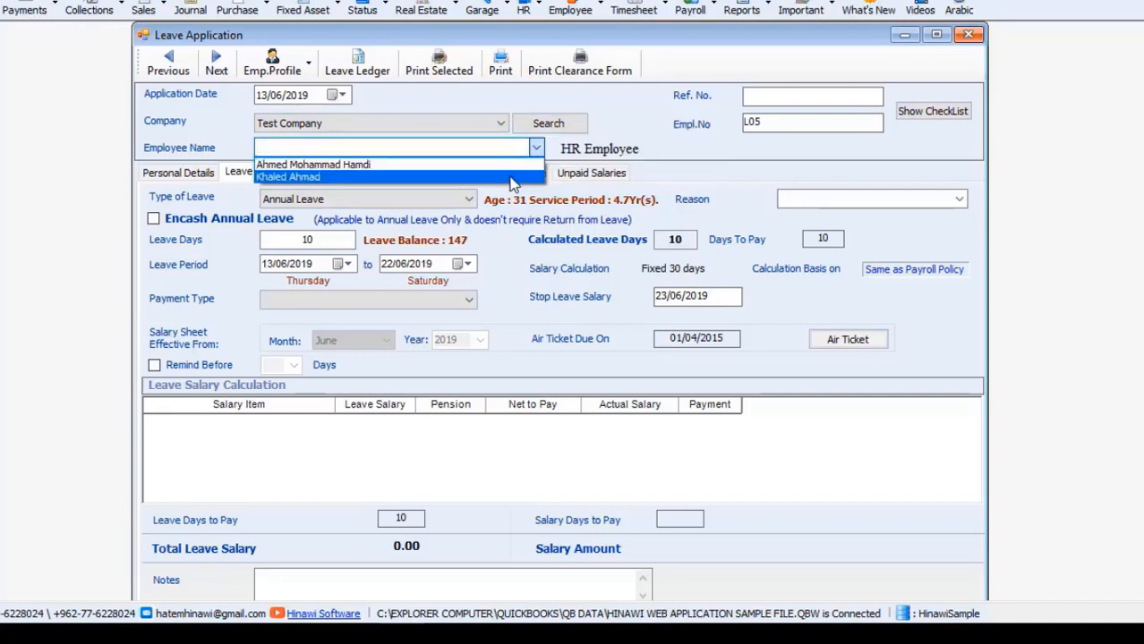
left_click(513, 183)
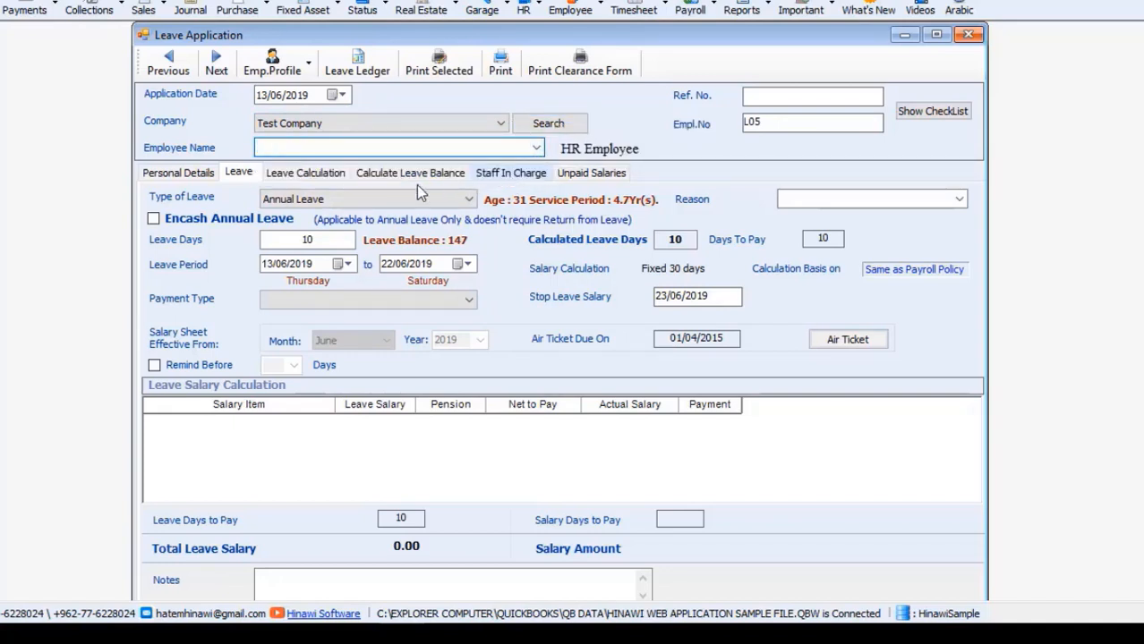
Step: Request 2 days of Annual Leave paid as Pay Now and recalculate the leave salary
left_click(355, 198)
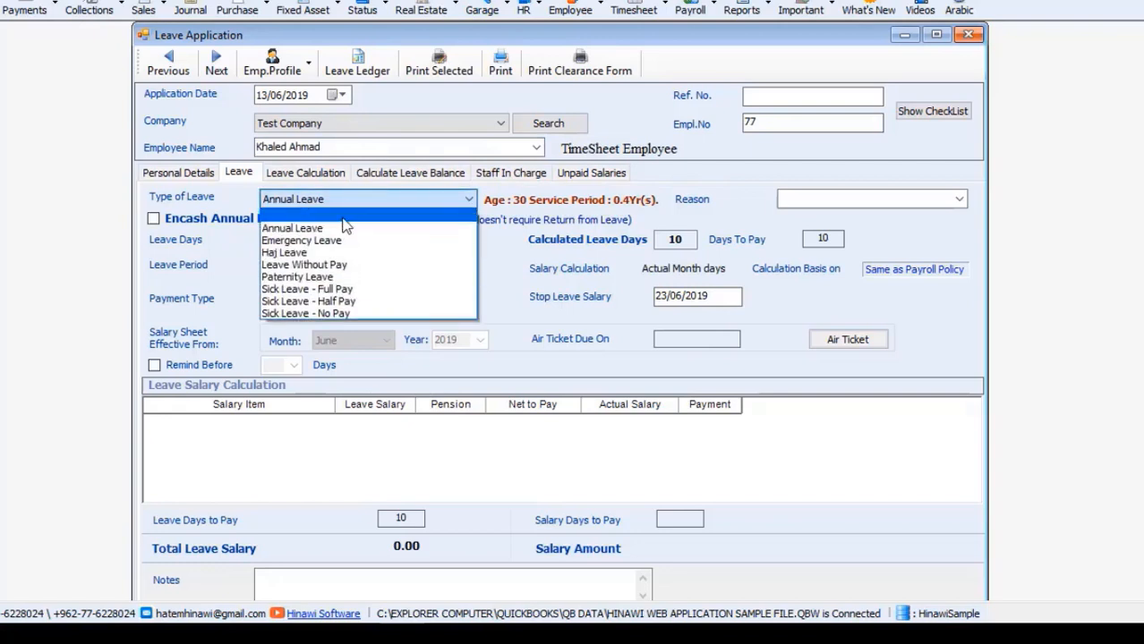
left_click(341, 229)
left_click(296, 239)
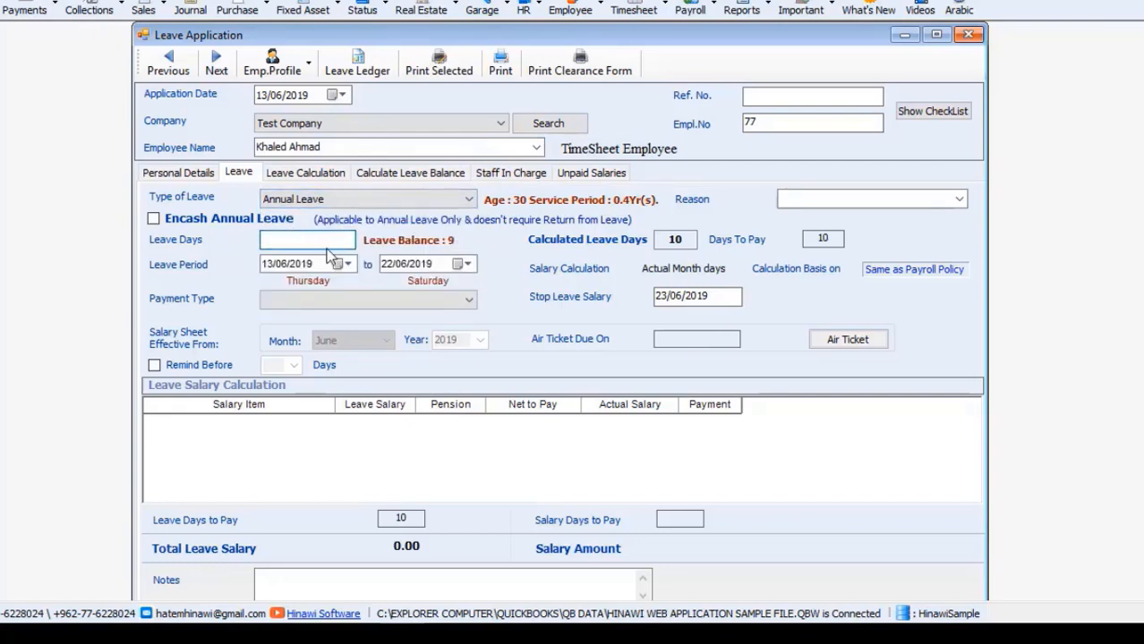
type("2")
left_click(344, 299)
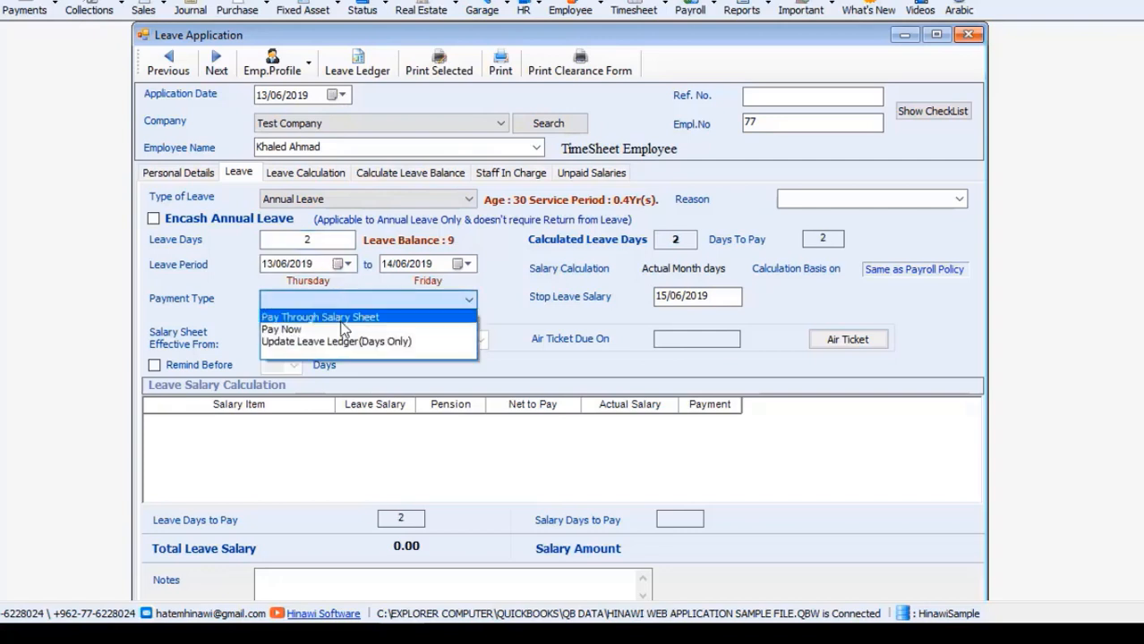
left_click(342, 329)
left_click(333, 240)
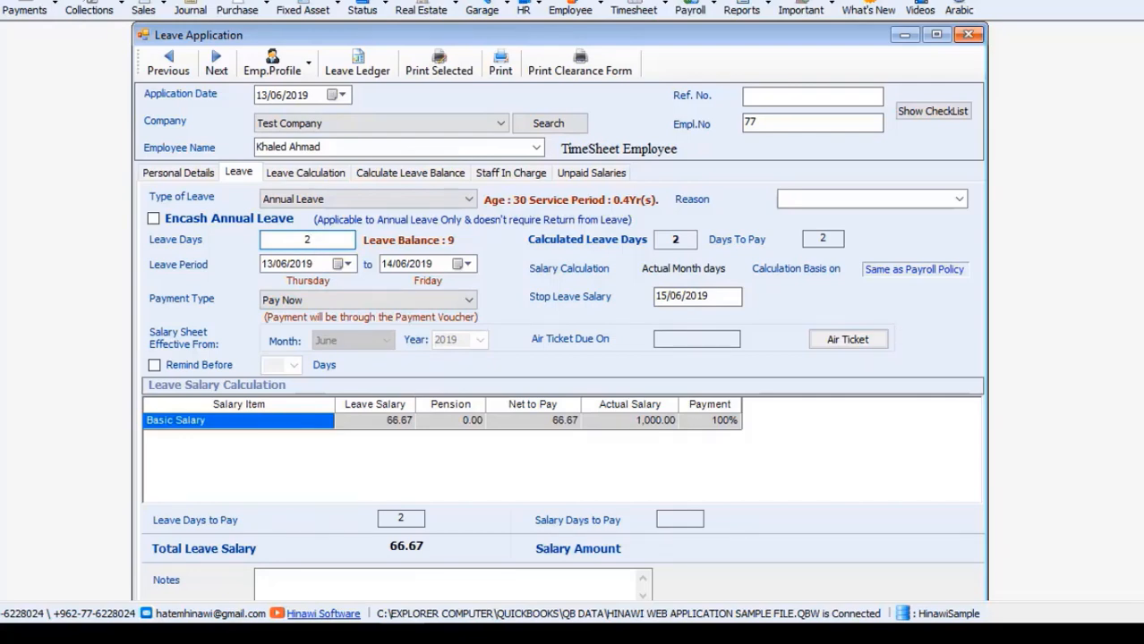
scroll(737, 531, "down", 3)
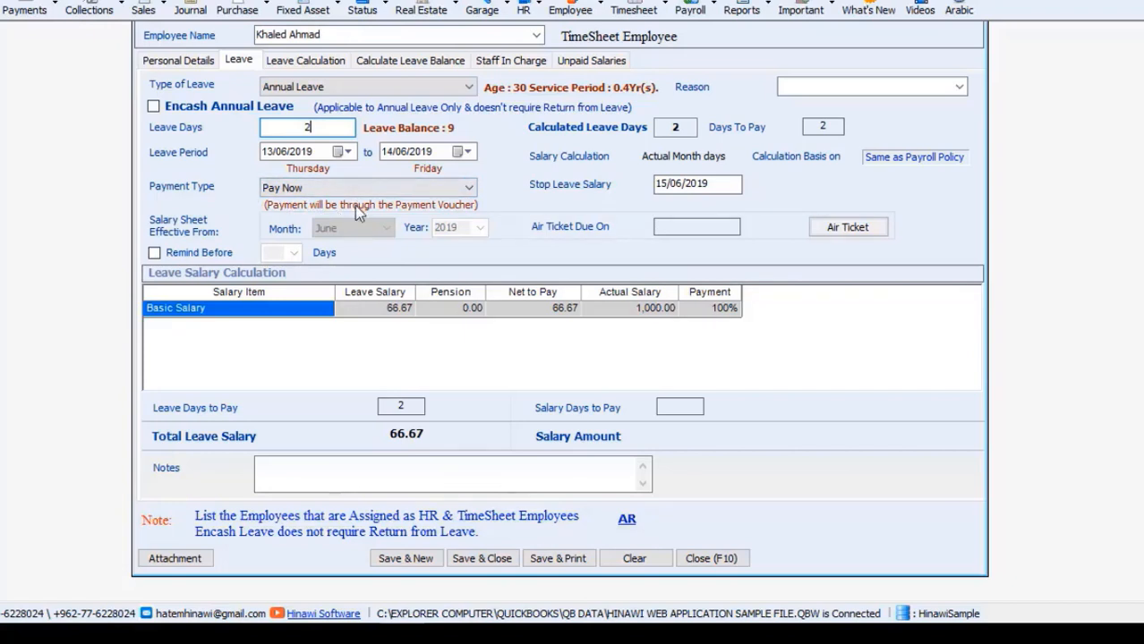
Step: Save the application with reason 'urgent work' and an auto-generated reference number
left_click(484, 559)
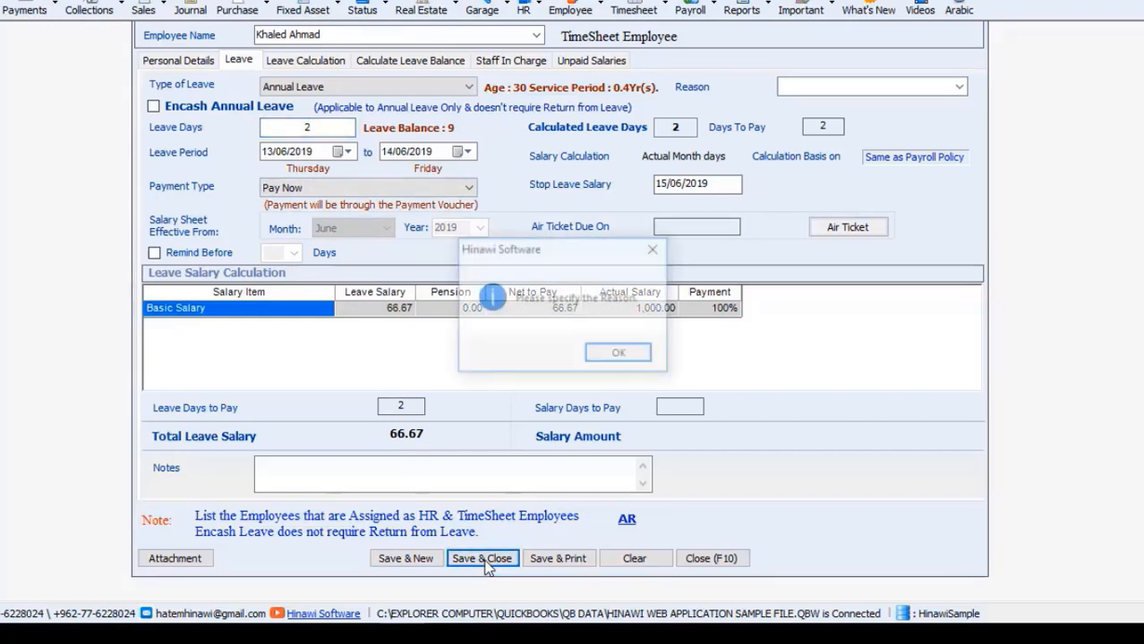
left_click(615, 356)
left_click(959, 88)
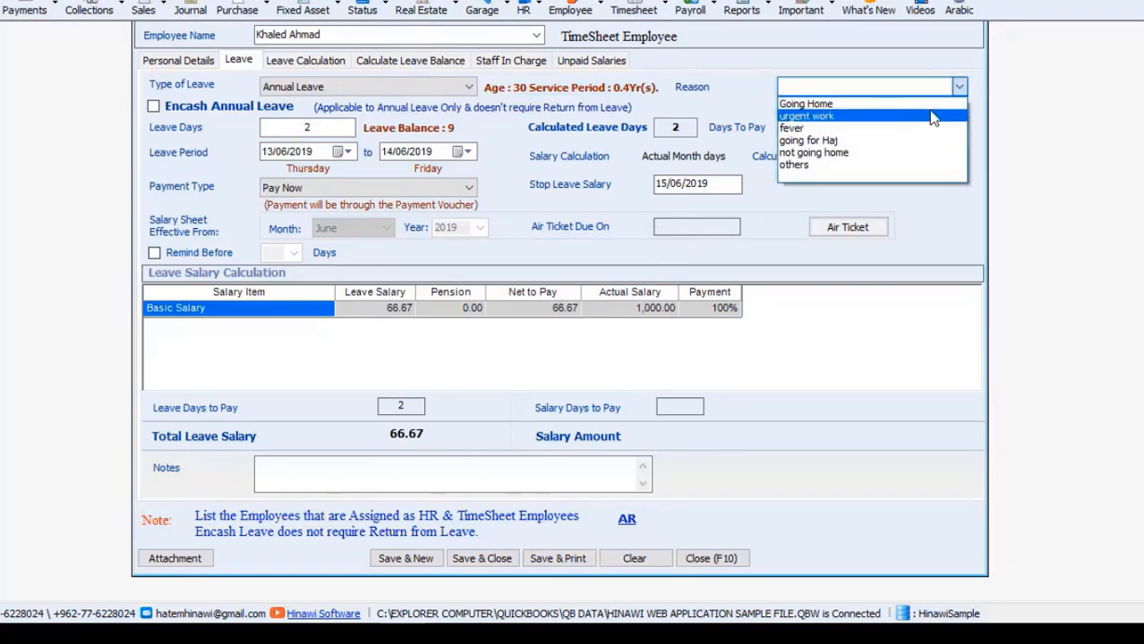
left_click(931, 117)
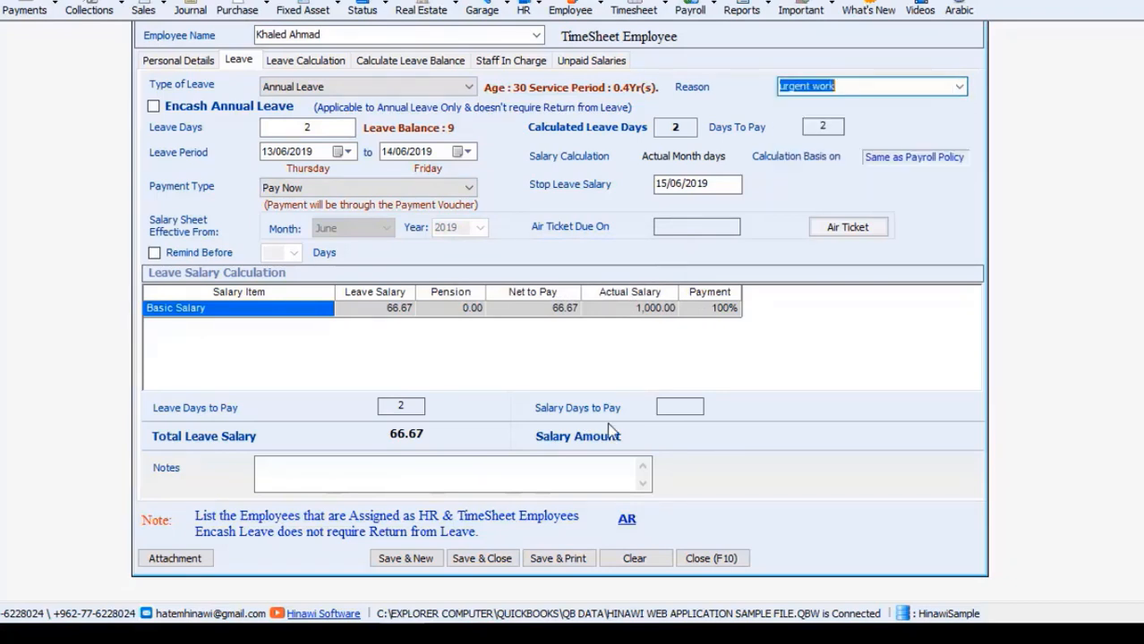
left_click(500, 564)
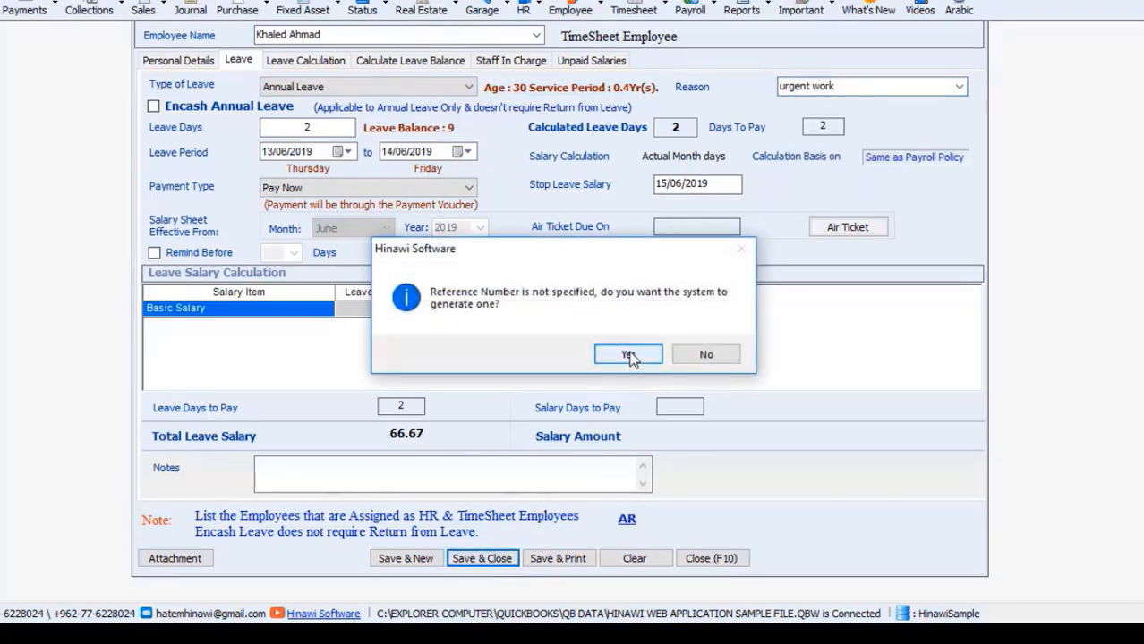
left_click(629, 355)
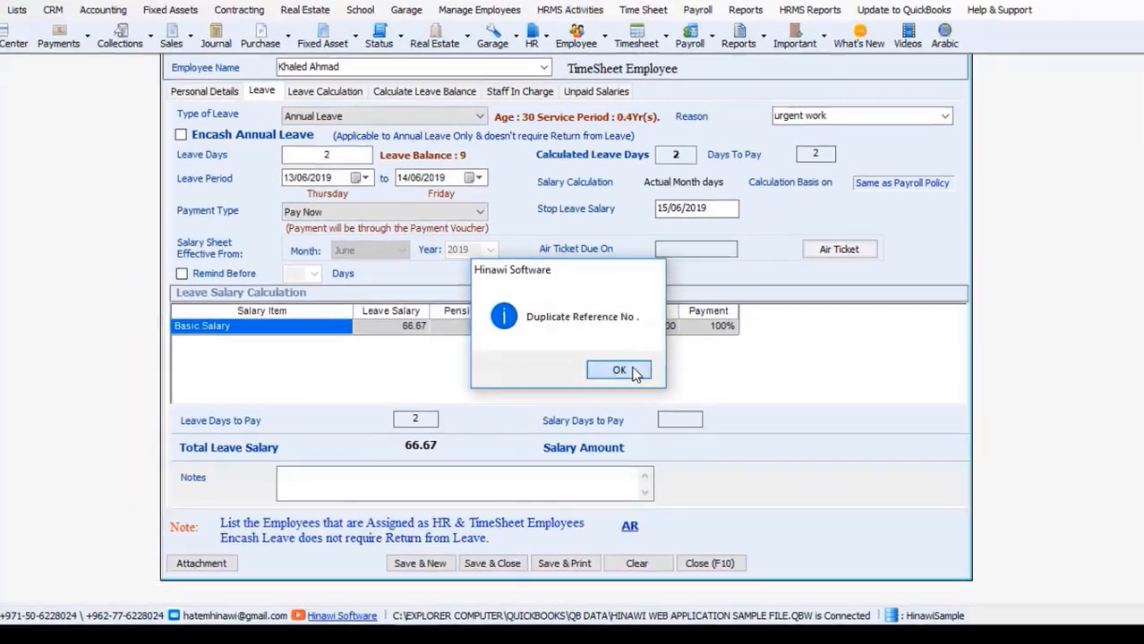
left_click(626, 355)
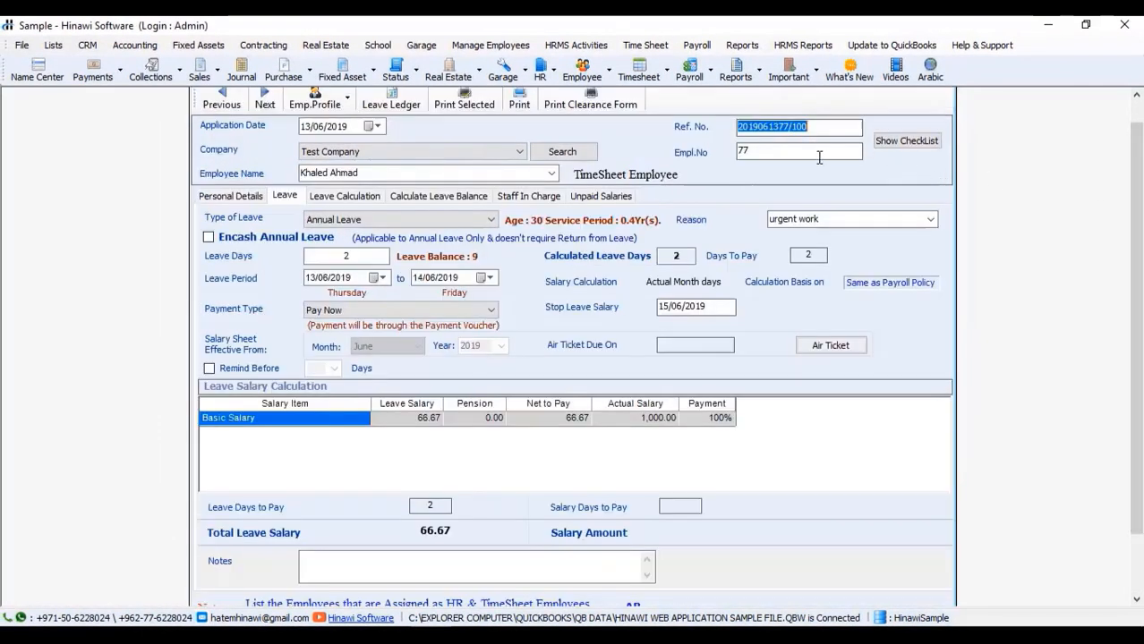
Step: Try changing the employee number to end in 99, which is not found
left_click(819, 156)
key("BackSpace")
type("99")
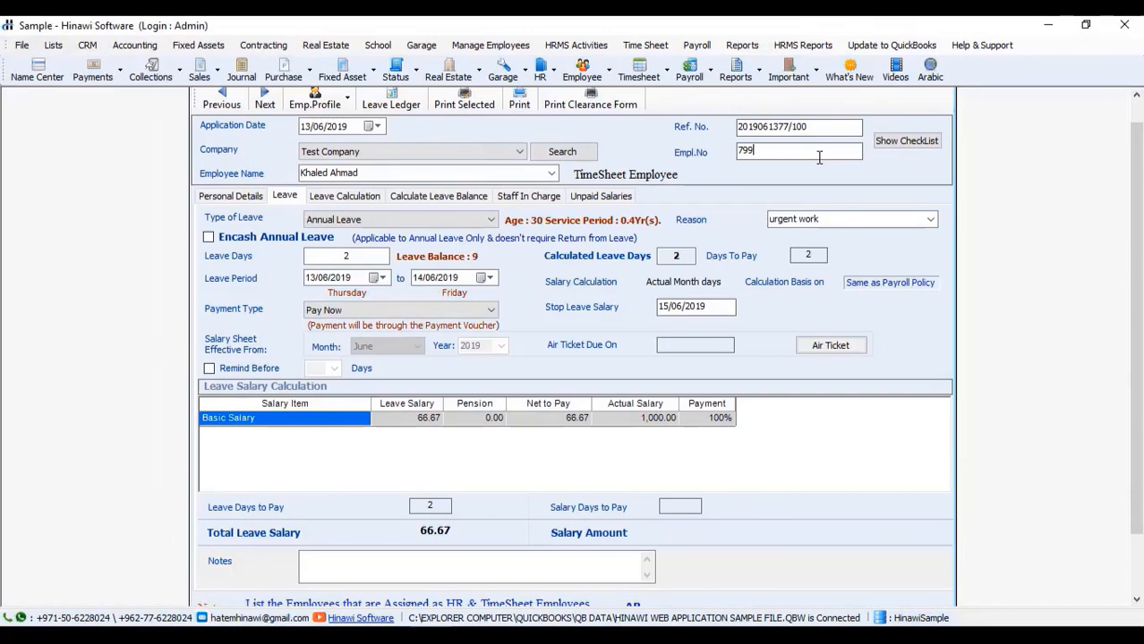
left_click(460, 173)
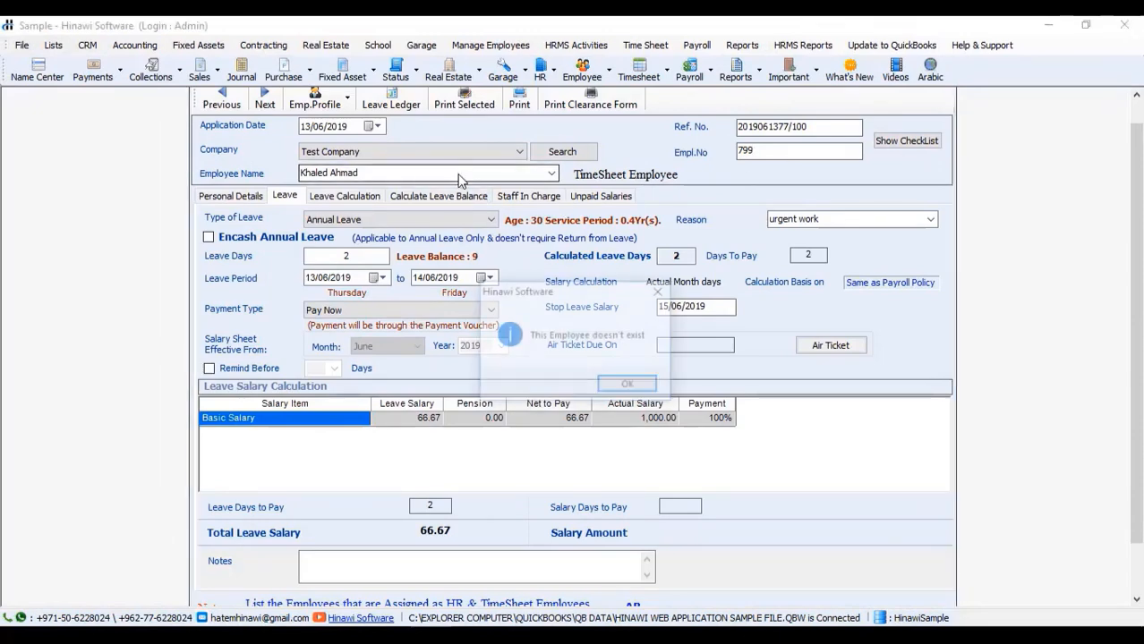
left_click(629, 386)
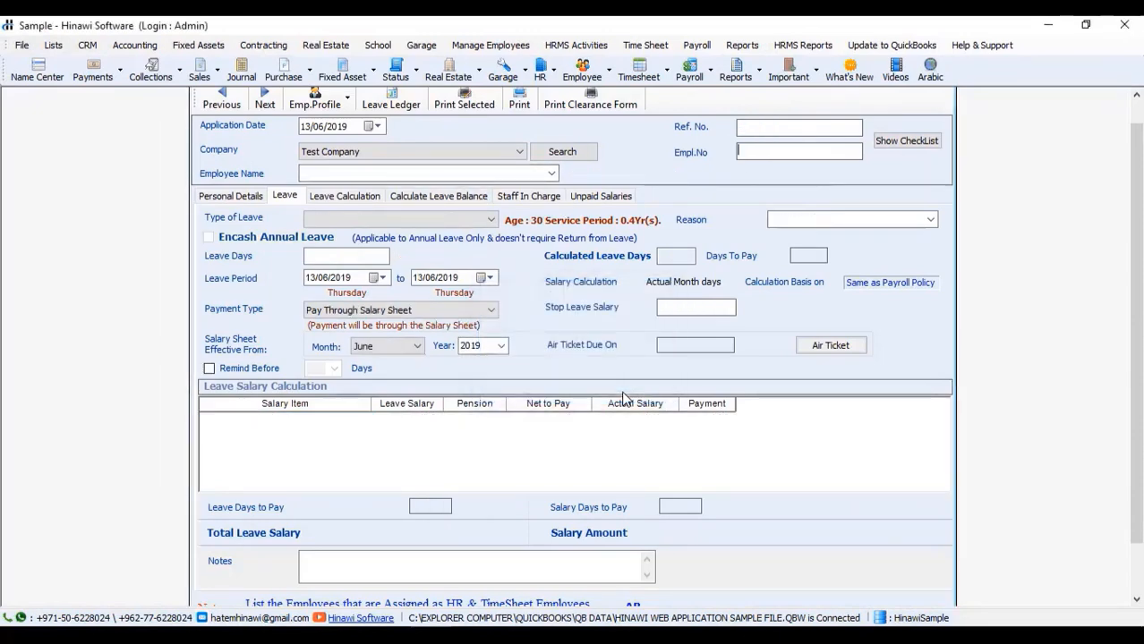
scroll(1050, 464, "down", 1)
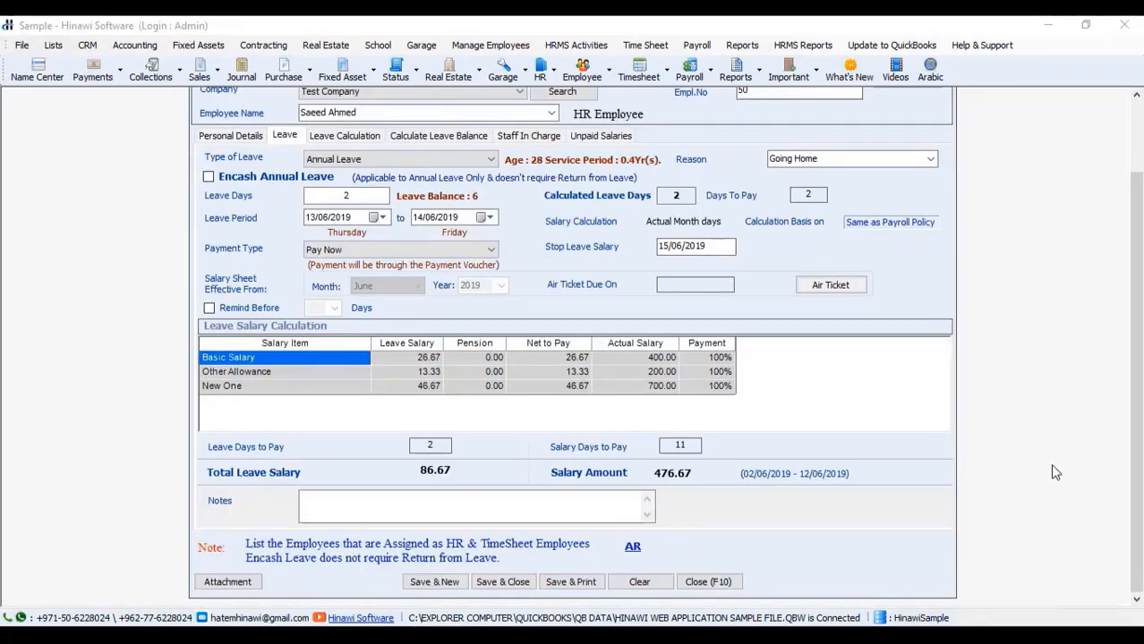
left_click(639, 269)
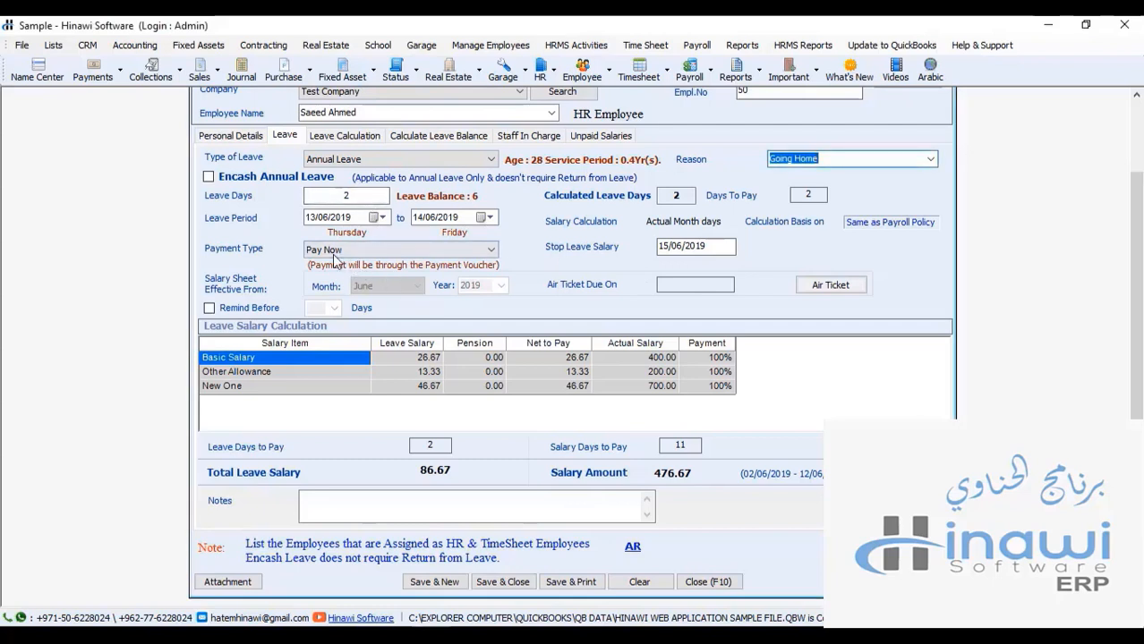
Step: Save the leave application with a system-generated reference number
left_click(509, 582)
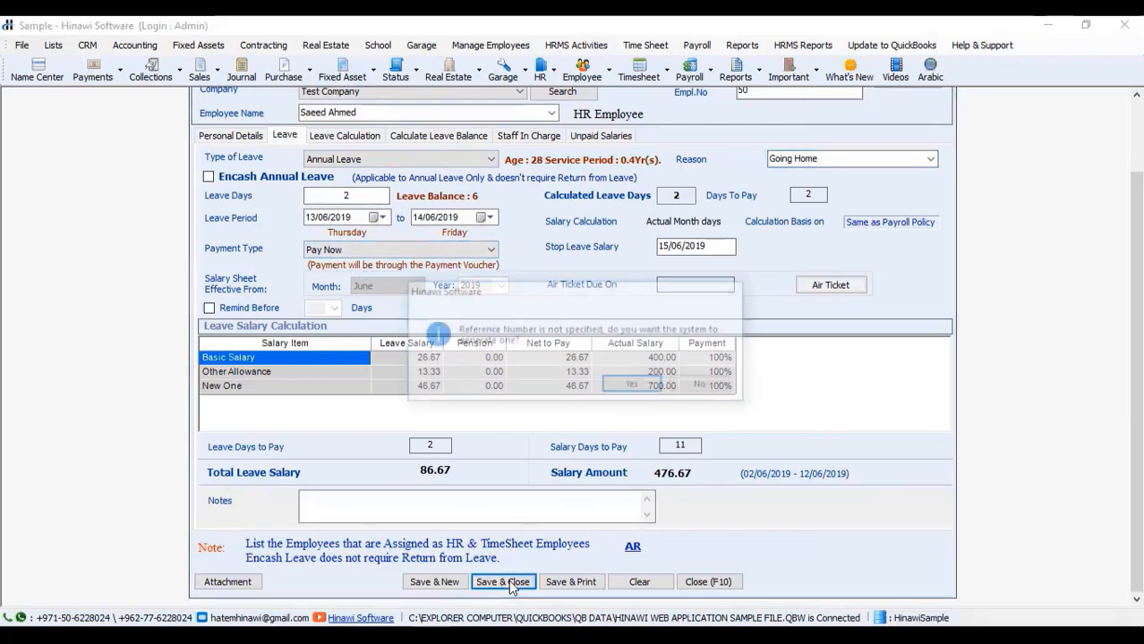
left_click(644, 387)
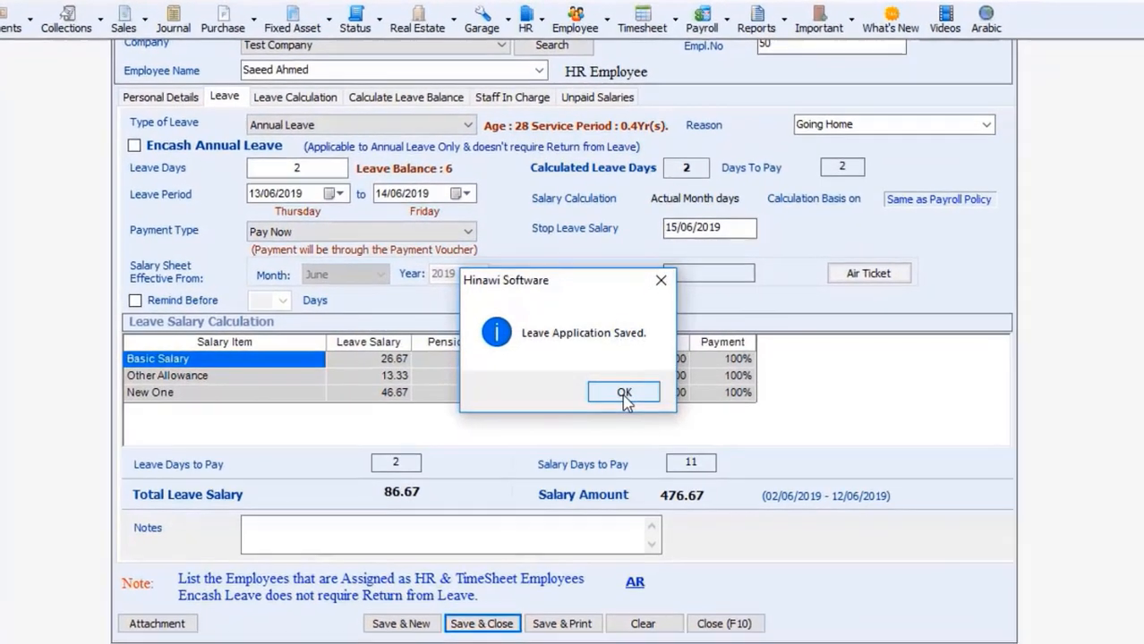
left_click(628, 392)
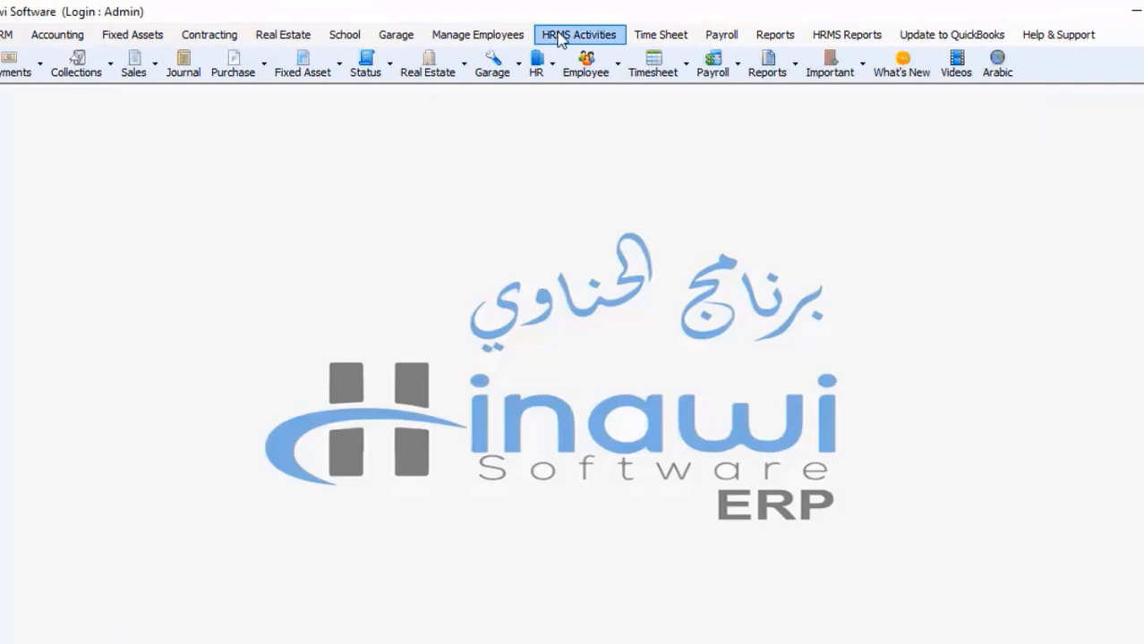
Step: Approve Employee 50's two-day annual leave in Approve Leave, then close the window
left_click(558, 38)
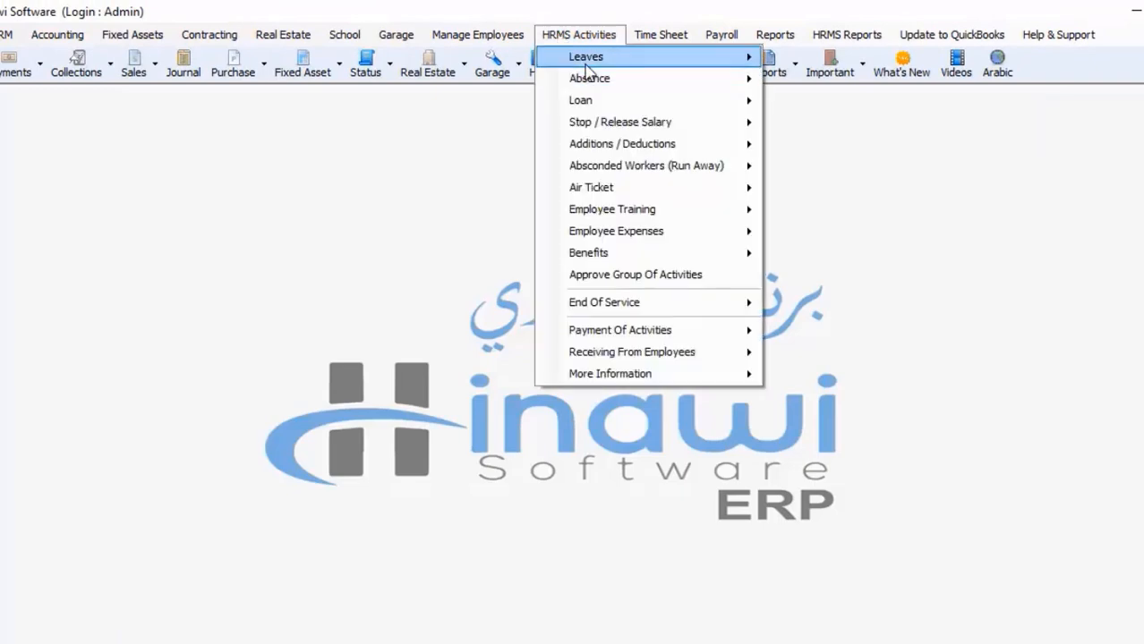
mouse_move(577, 59)
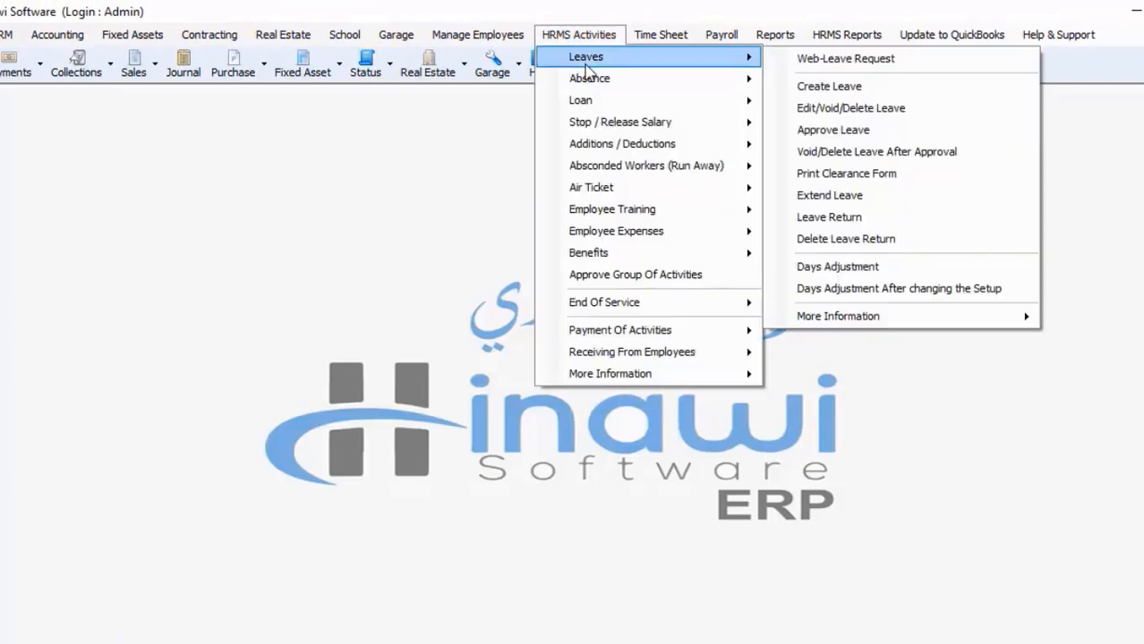
left_click(810, 131)
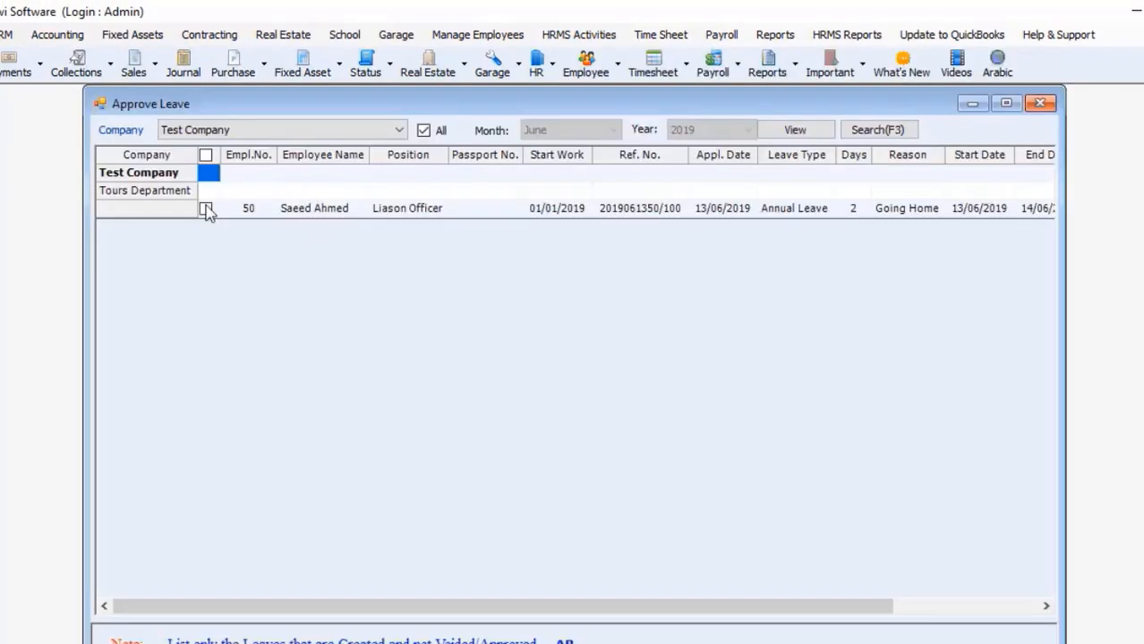
left_click(205, 209)
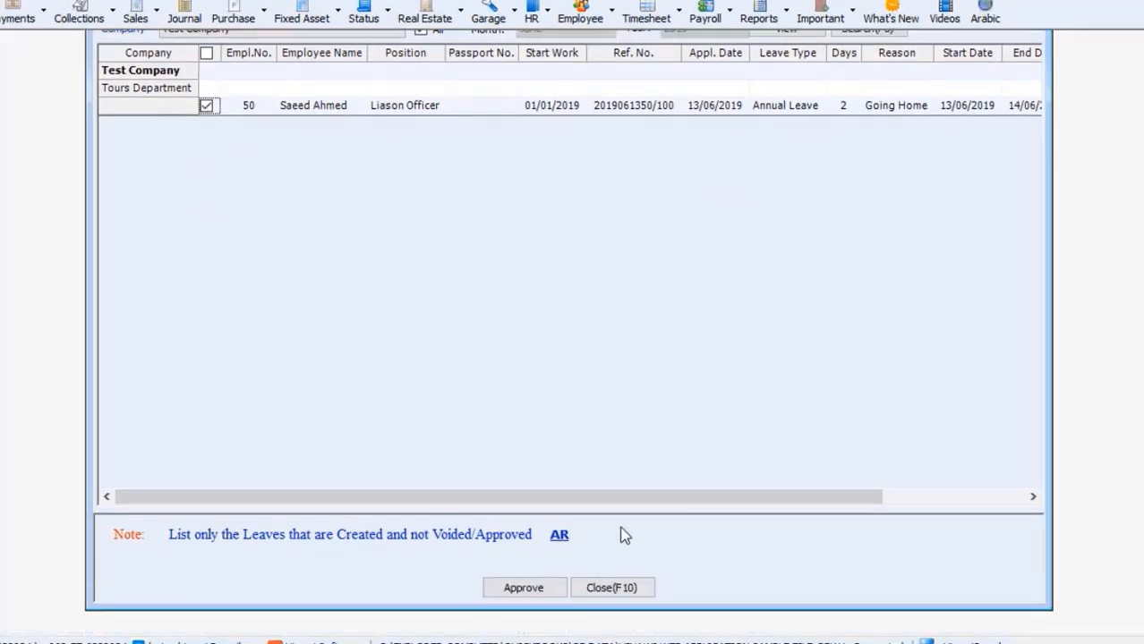
left_click(537, 591)
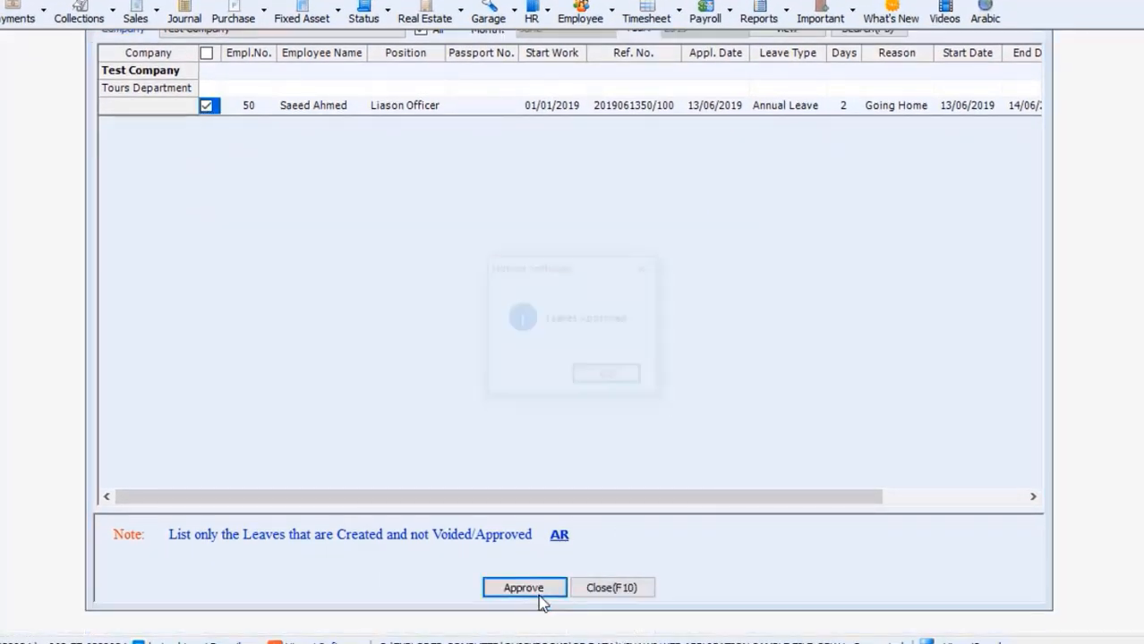
left_click(600, 379)
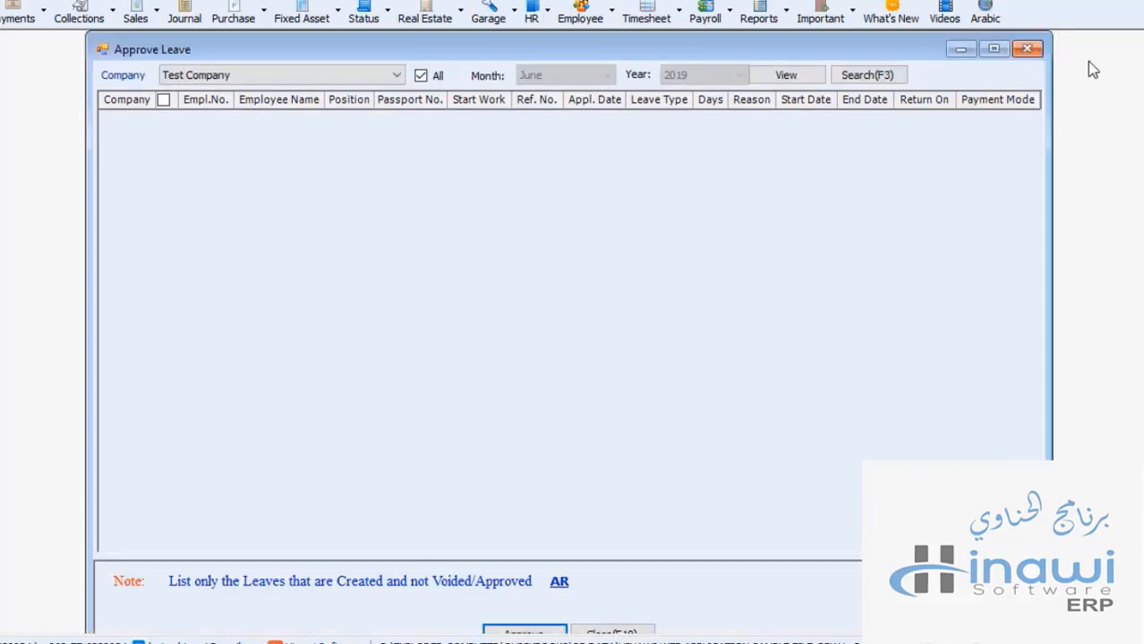
left_click(1021, 47)
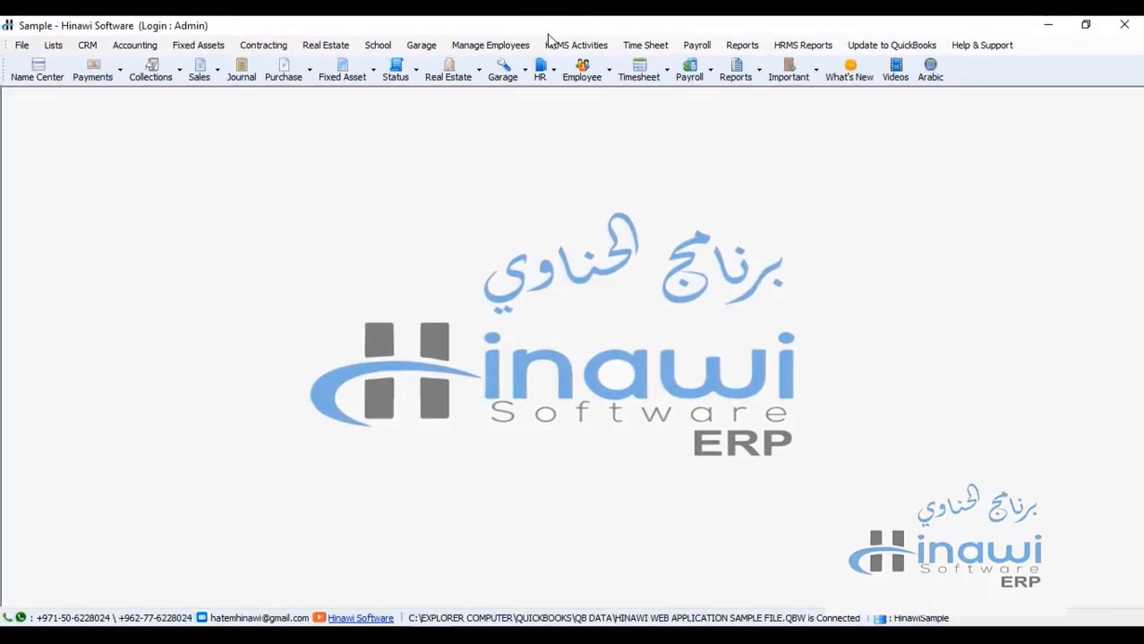
Step: Record Employee 50's leave return with Date of Return 14/06/2019, one day early
left_click(564, 45)
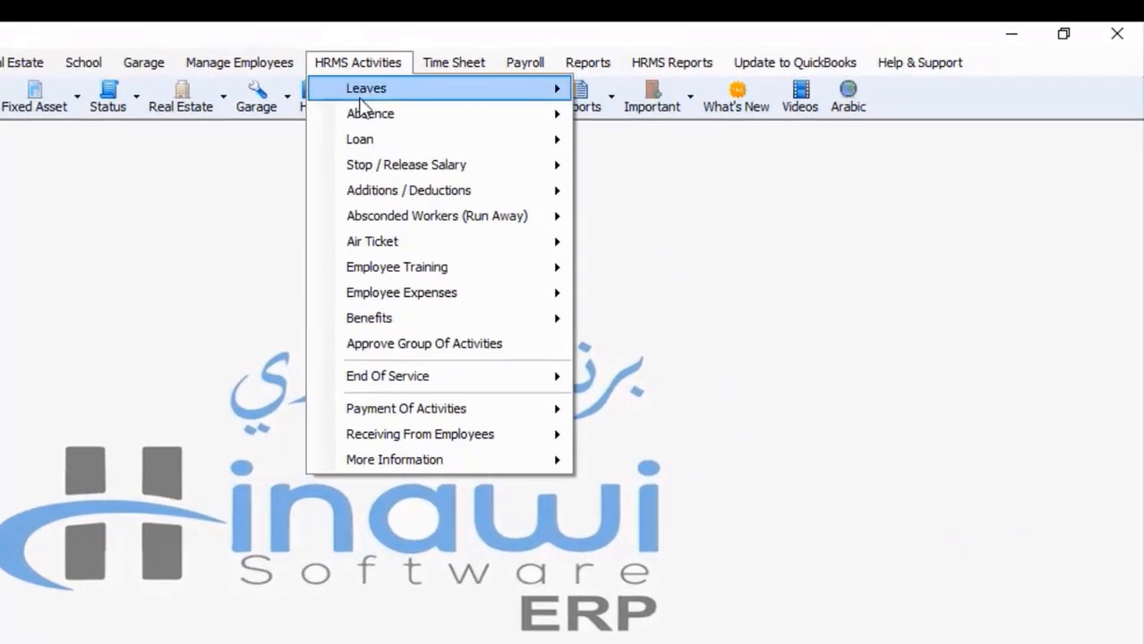
mouse_move(531, 94)
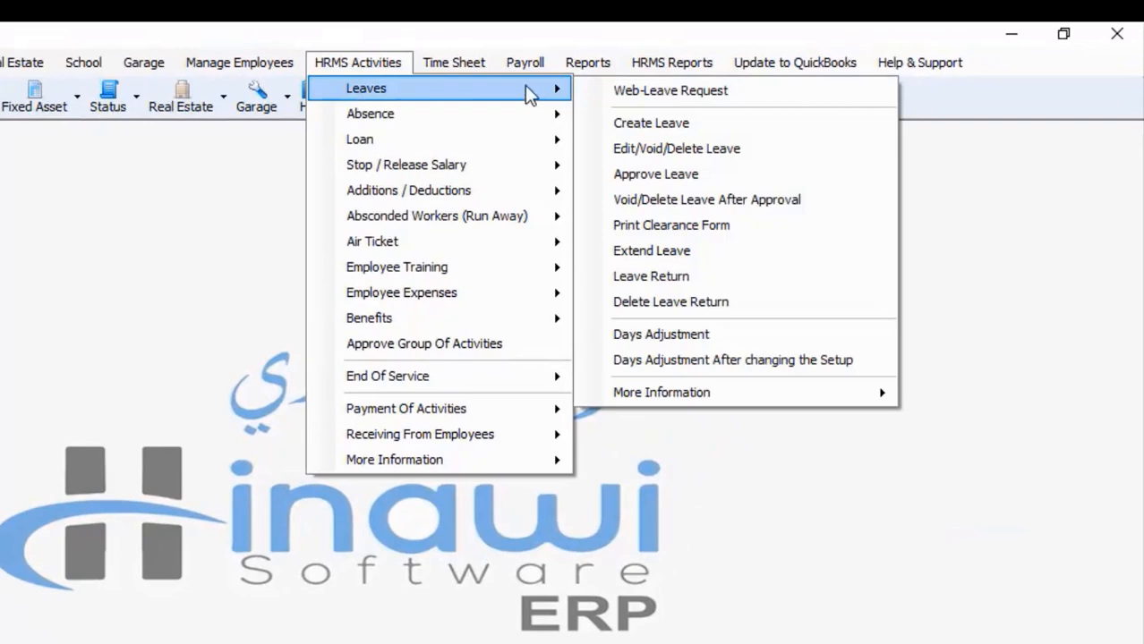
left_click(688, 275)
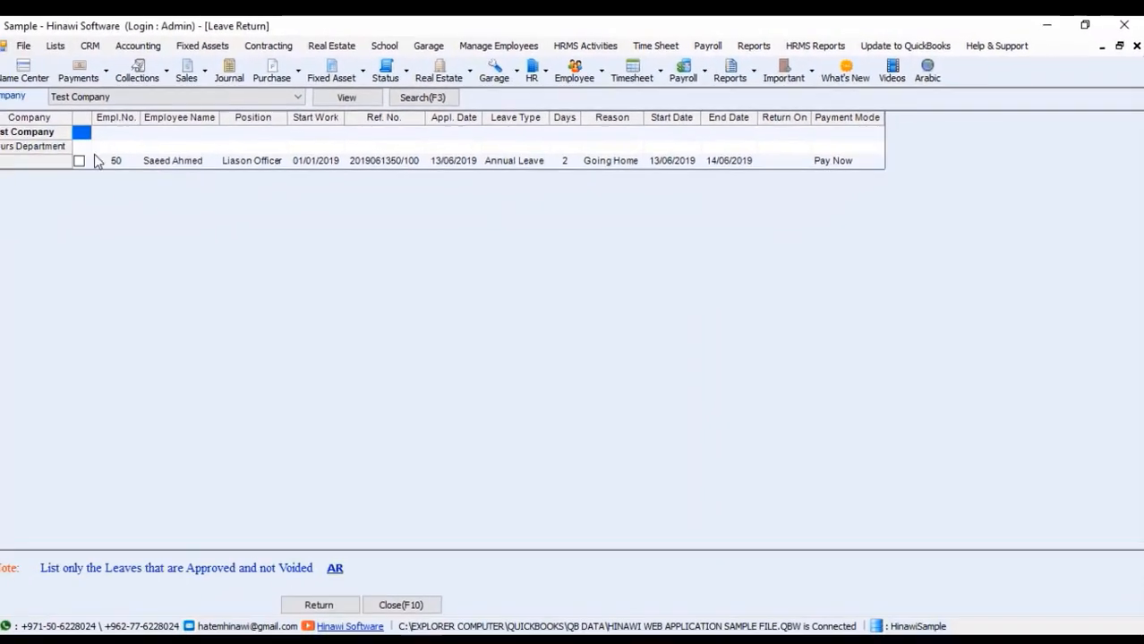
left_click(79, 160)
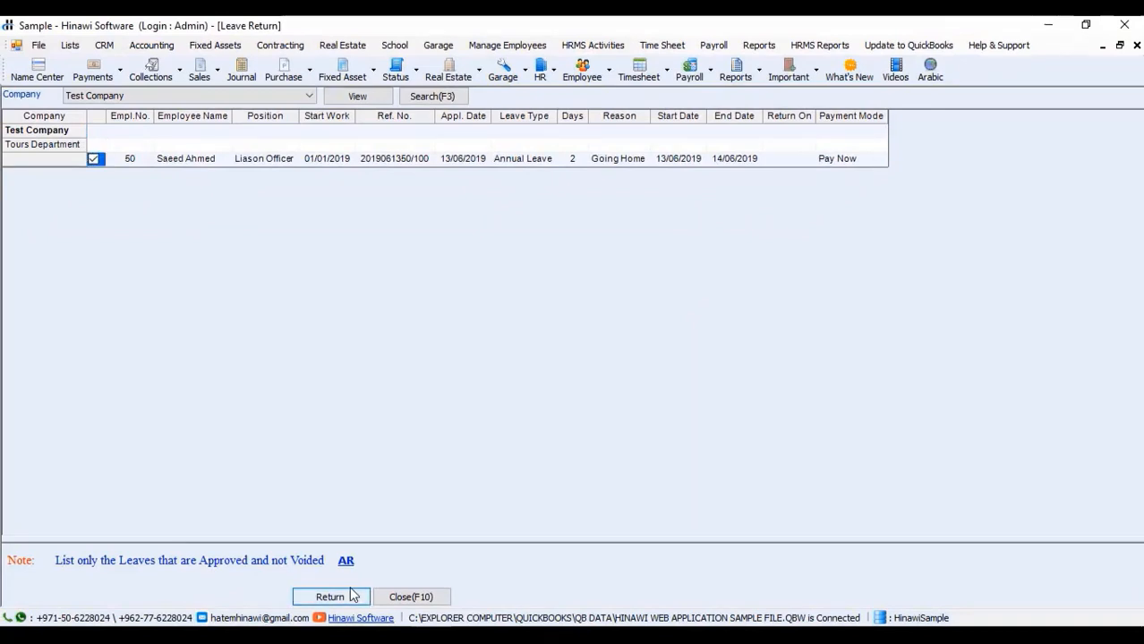
left_click(351, 596)
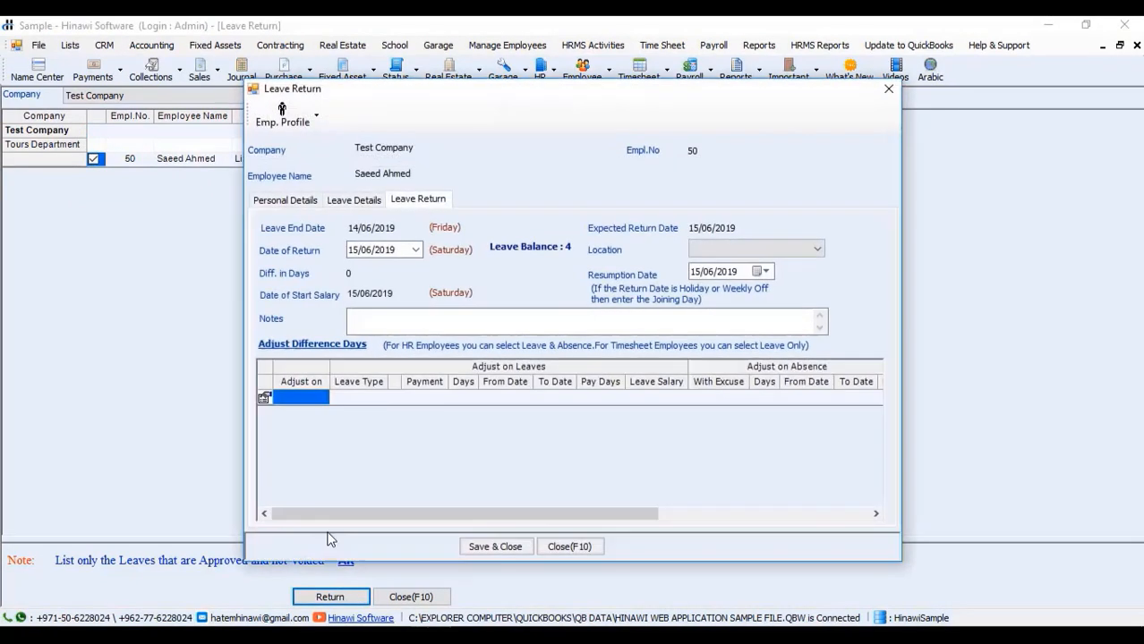
left_click(415, 251)
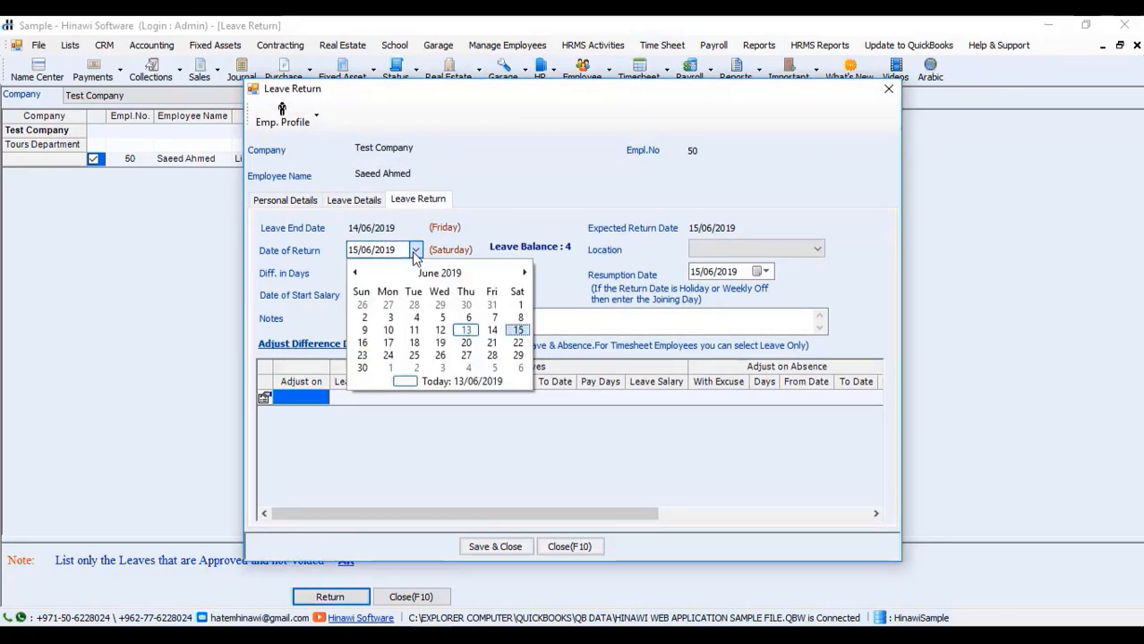
left_click(490, 332)
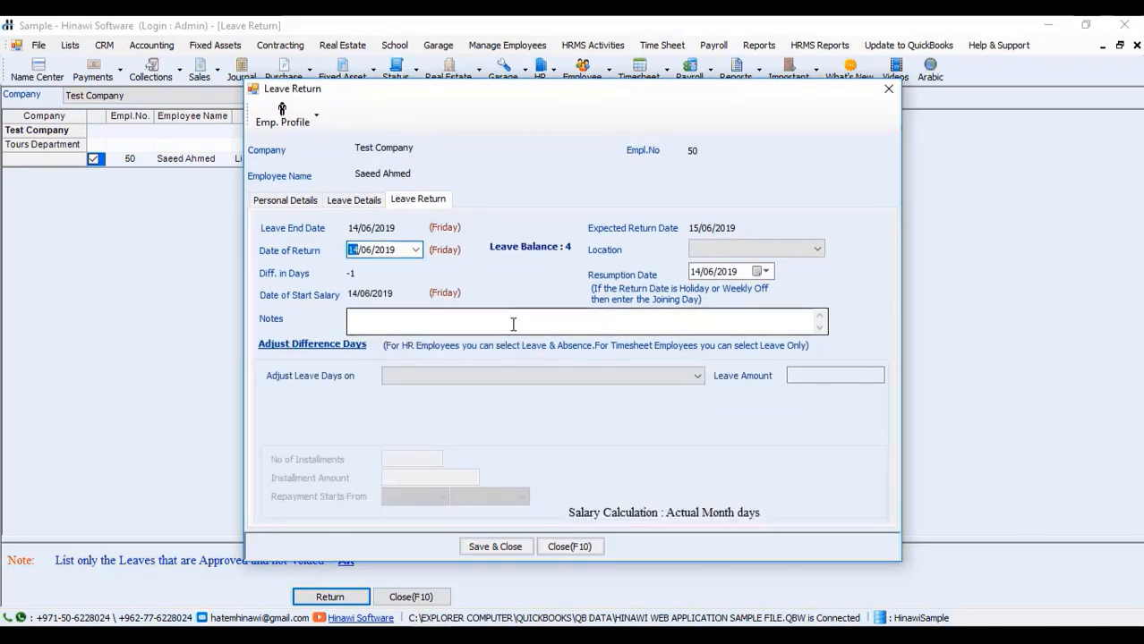
left_click(357, 269)
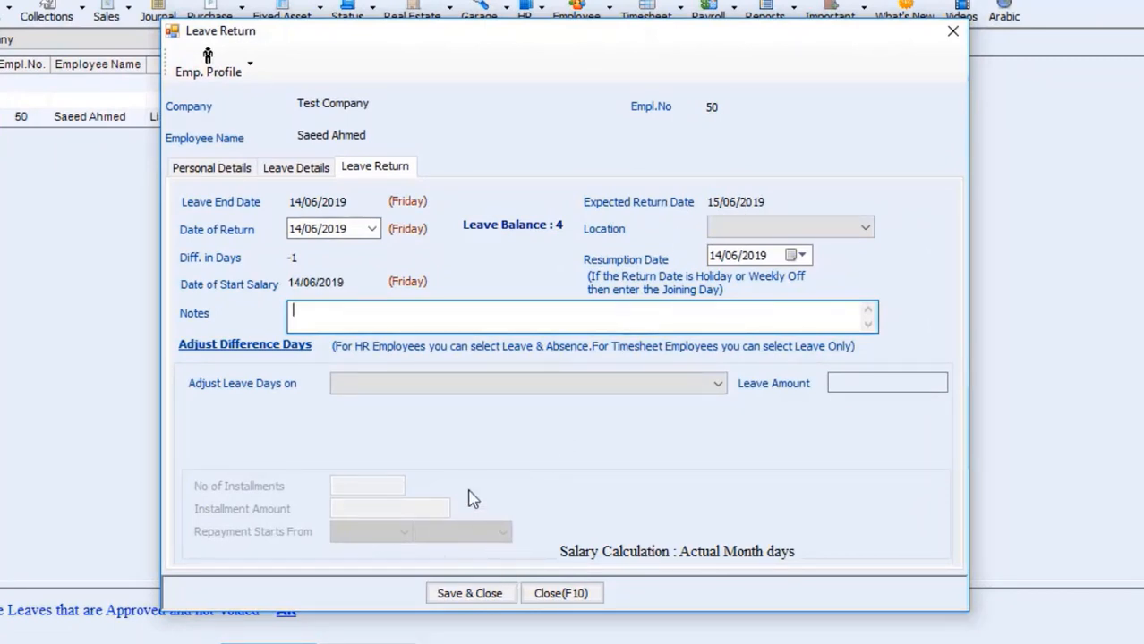
Step: Try saving the return with Refund Cash (Receipt Voucher), refused as unpaid, and close the form
left_click(477, 595)
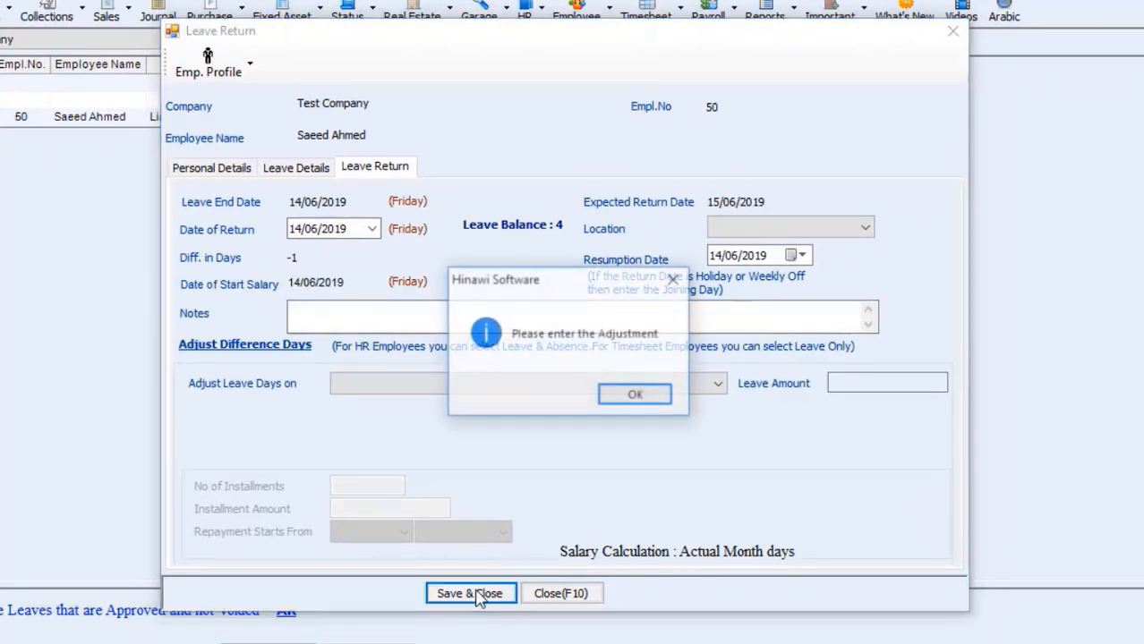
left_click(626, 400)
left_click(692, 389)
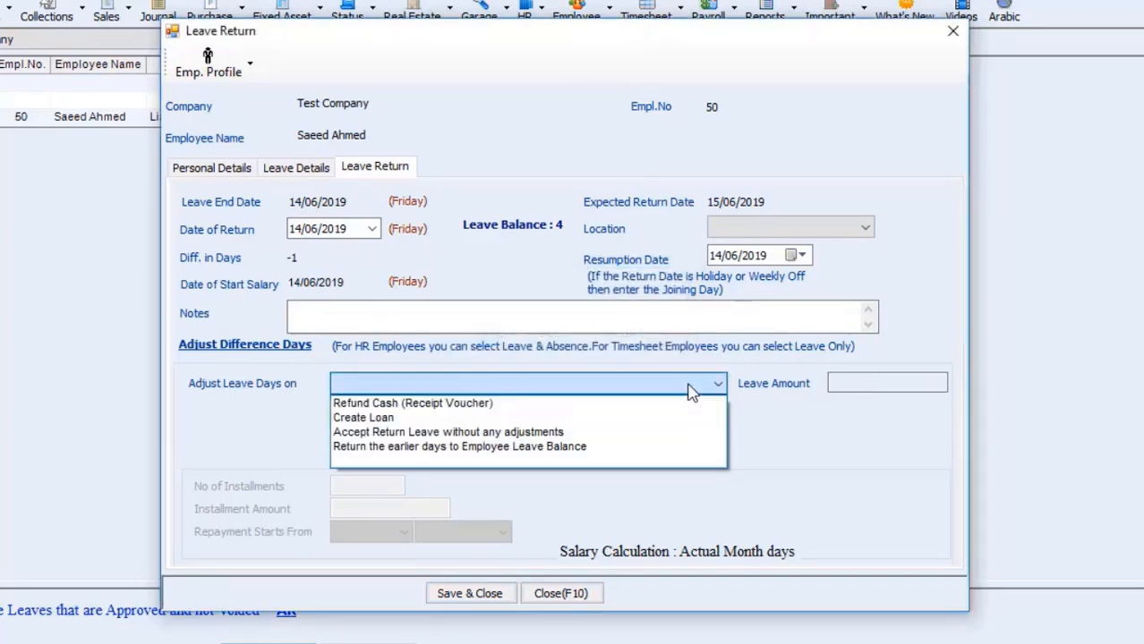
left_click(409, 405)
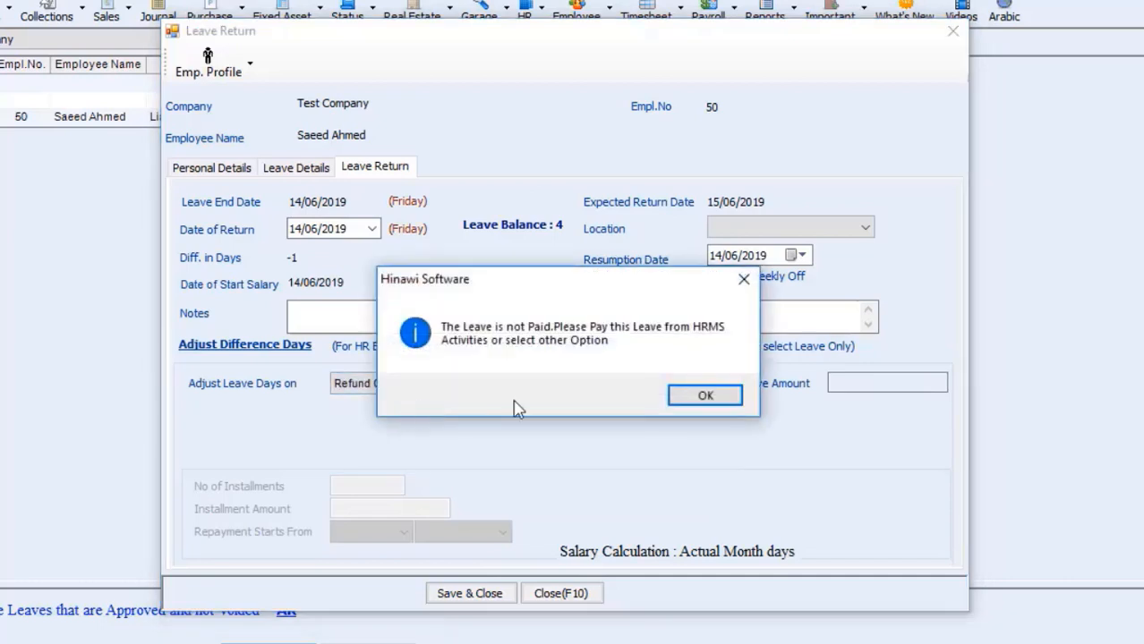
left_click(707, 396)
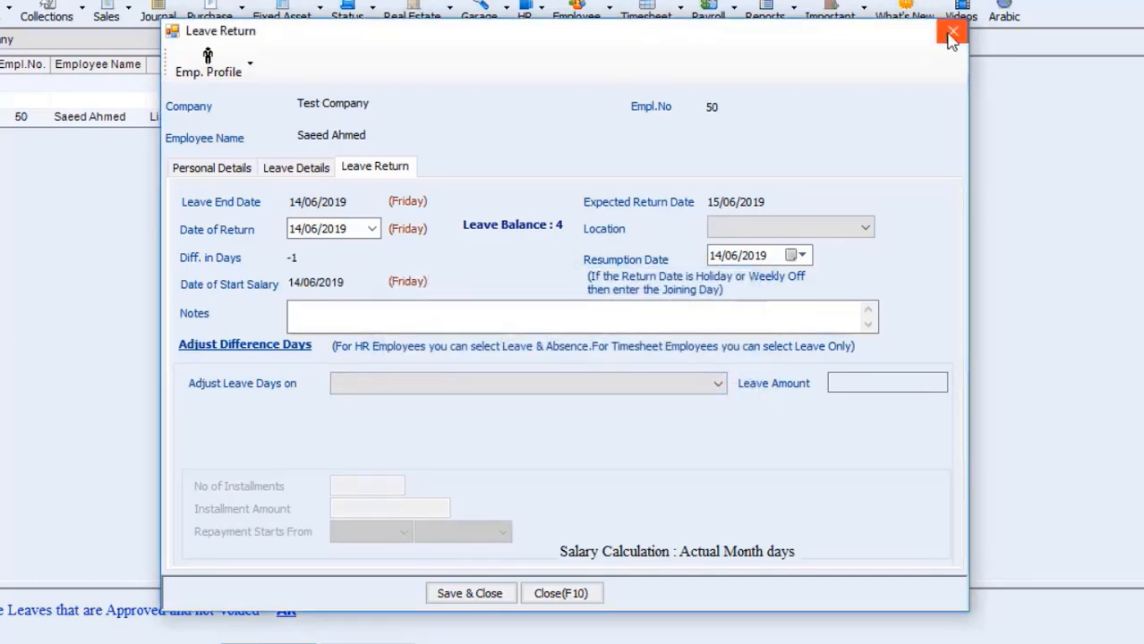
left_click(952, 33)
Step: List leaves awaiting payment in Pay Leave-HR Employees and try paying by cheque
left_click(580, 45)
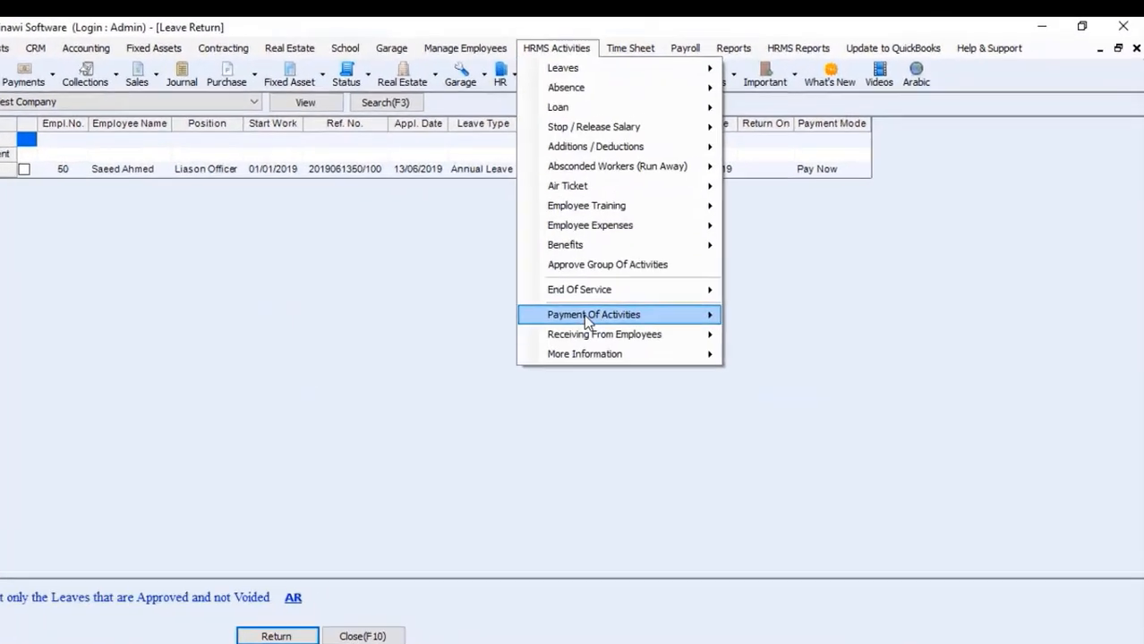
mouse_move(649, 296)
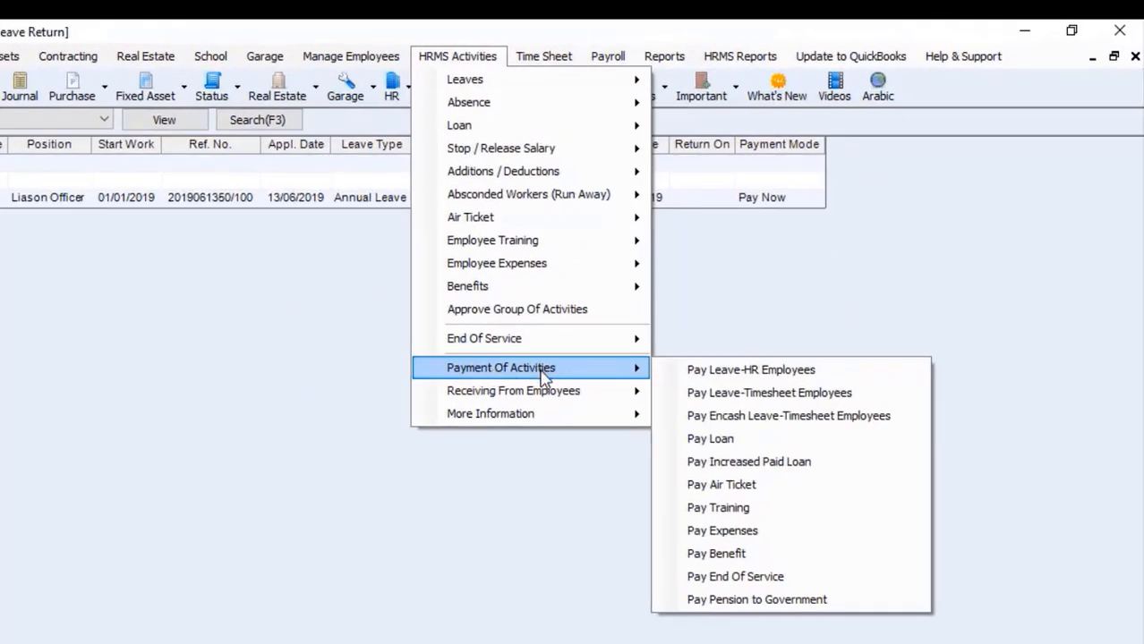
mouse_move(539, 400)
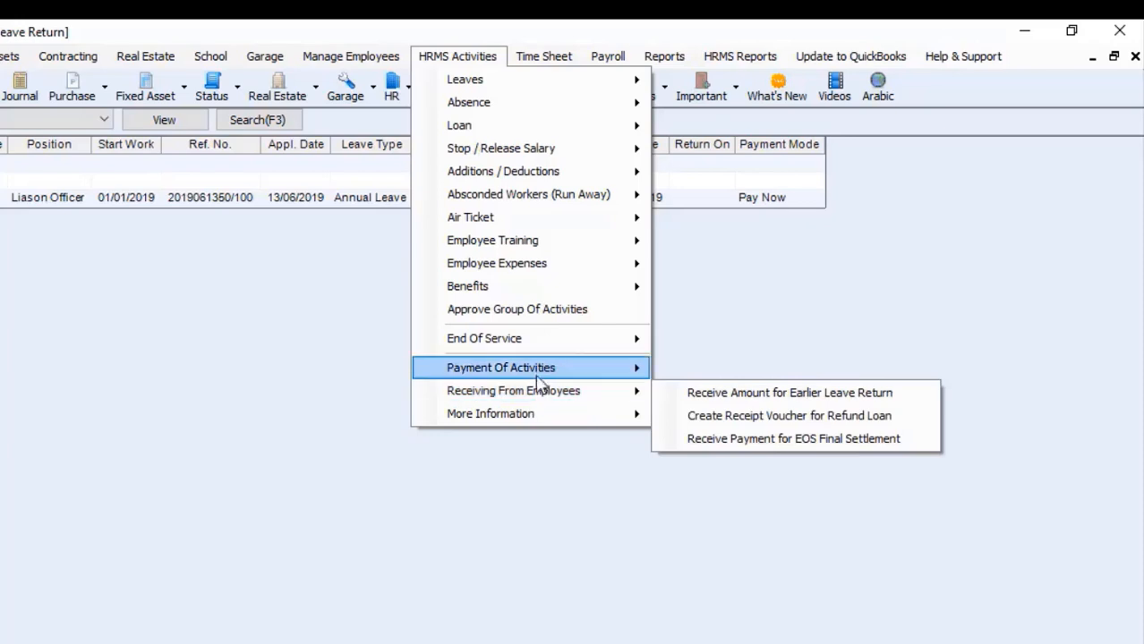
mouse_move(541, 372)
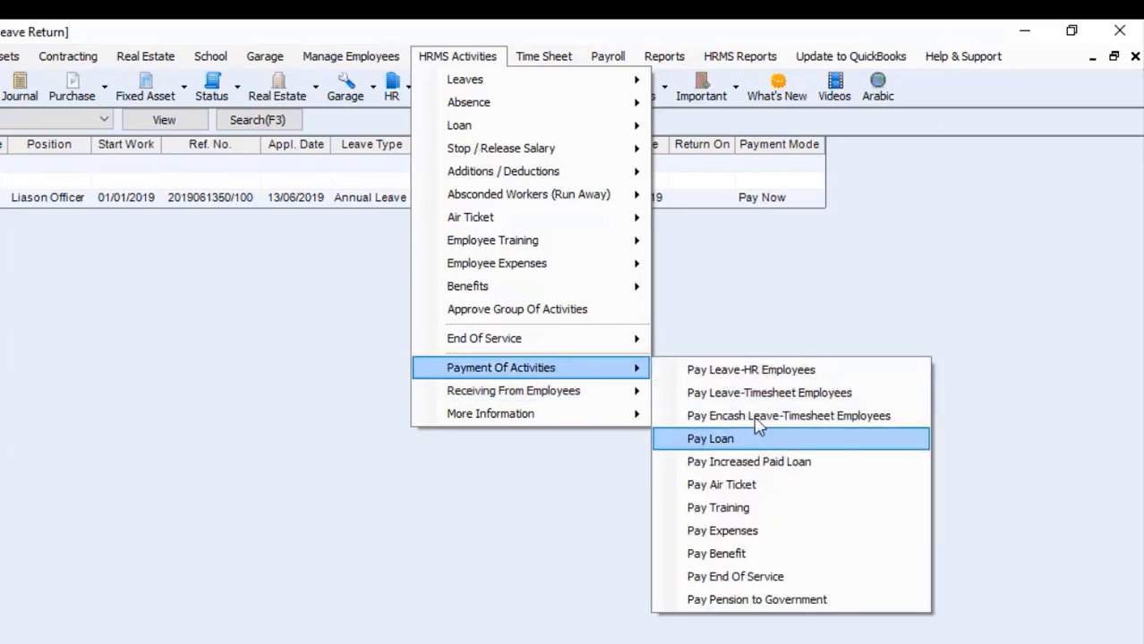
left_click(739, 376)
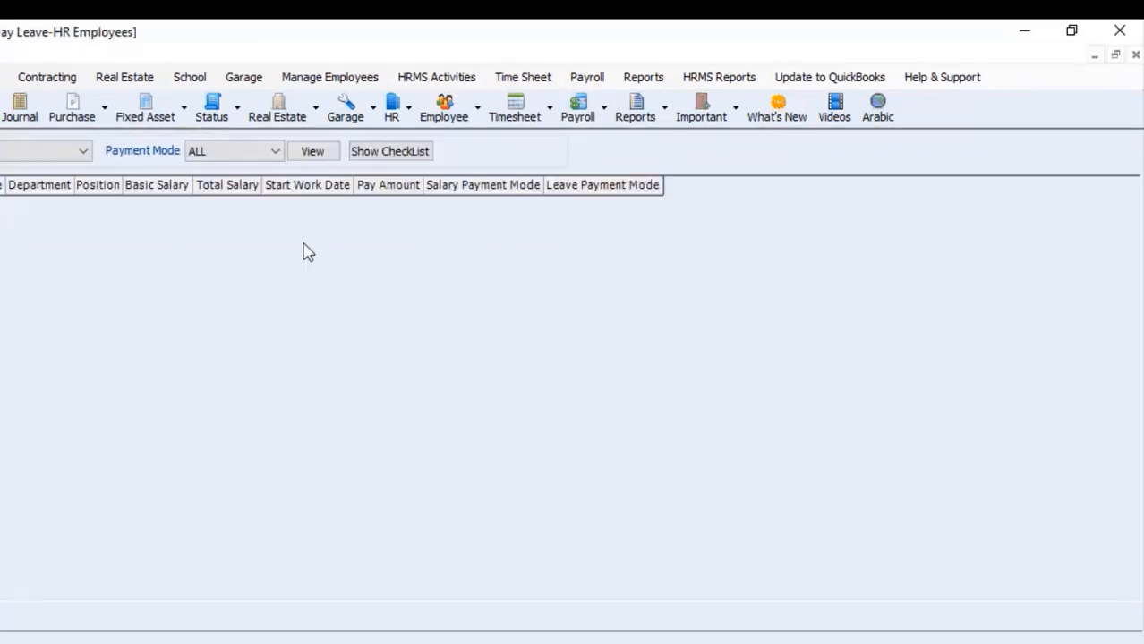
left_click(315, 153)
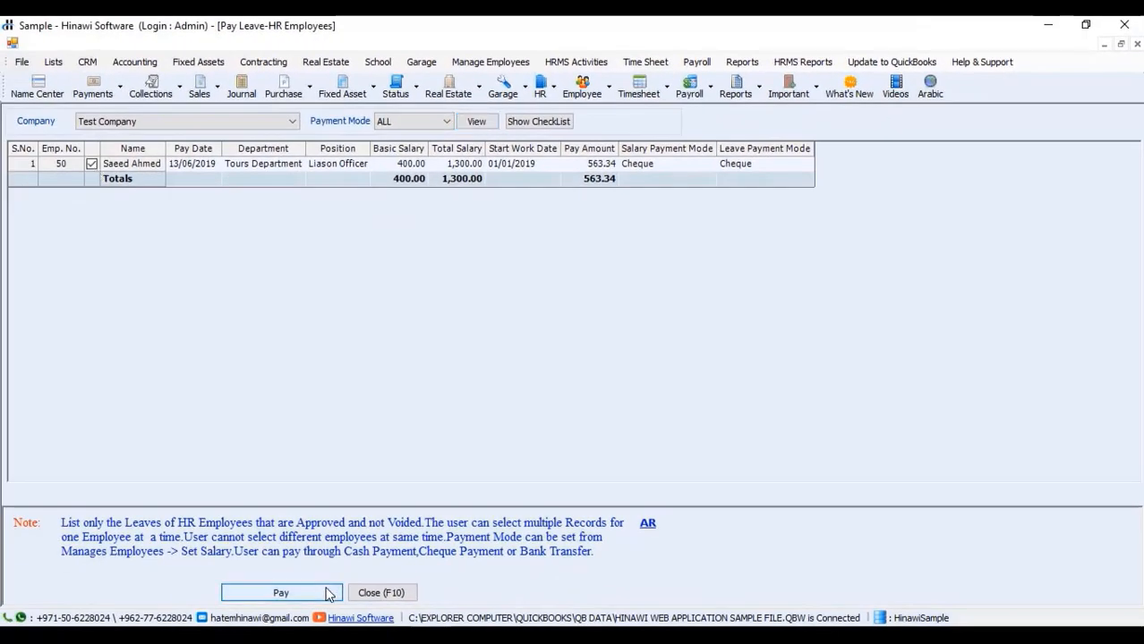
left_click(329, 595)
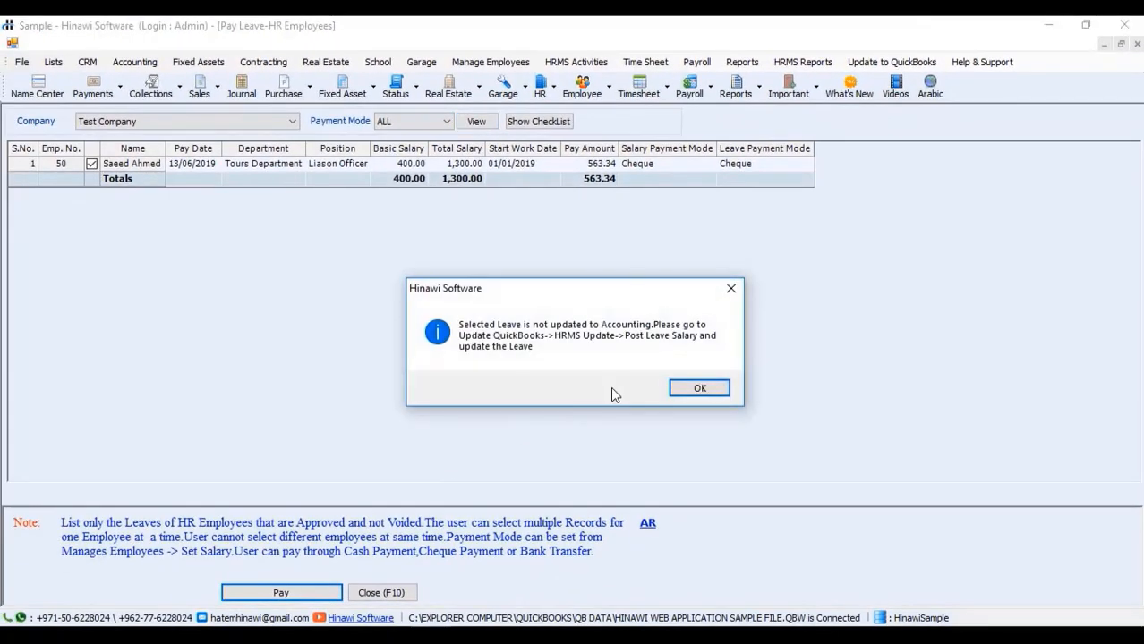
left_click(696, 390)
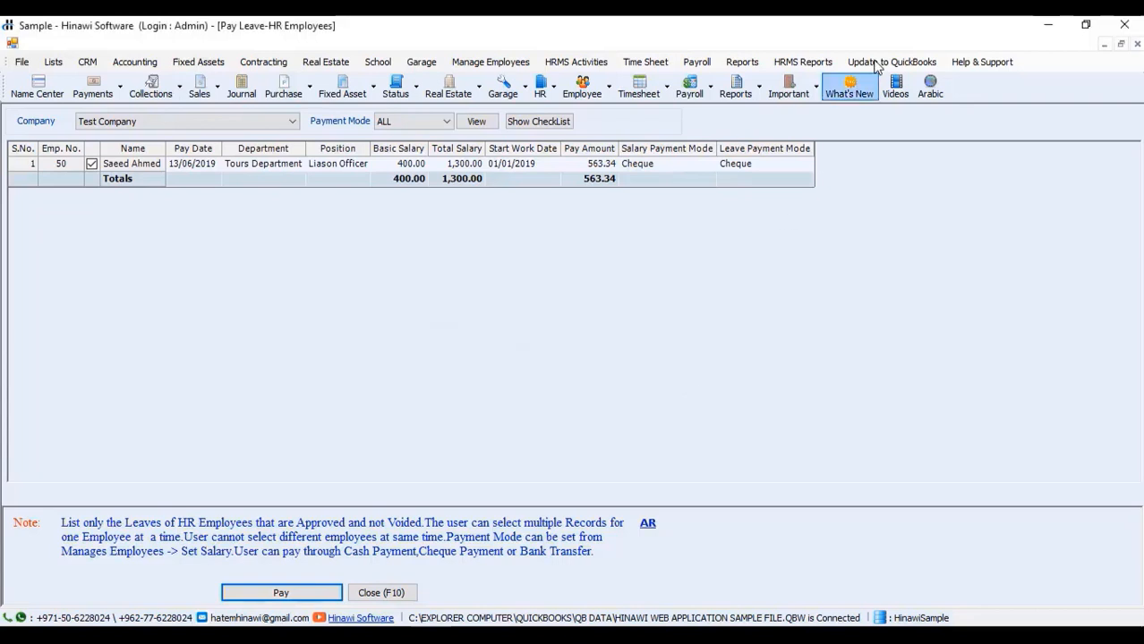
Step: After payment is refused as not posted, open Post Leave Salary - HR & Timesheet Employees
left_click(880, 66)
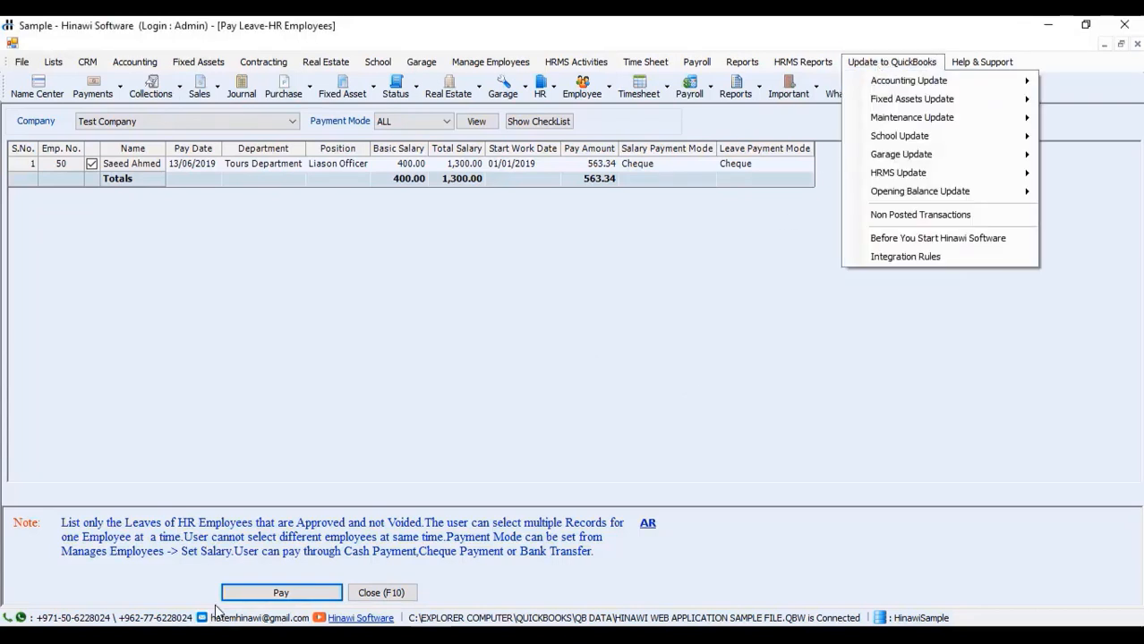
left_click(289, 595)
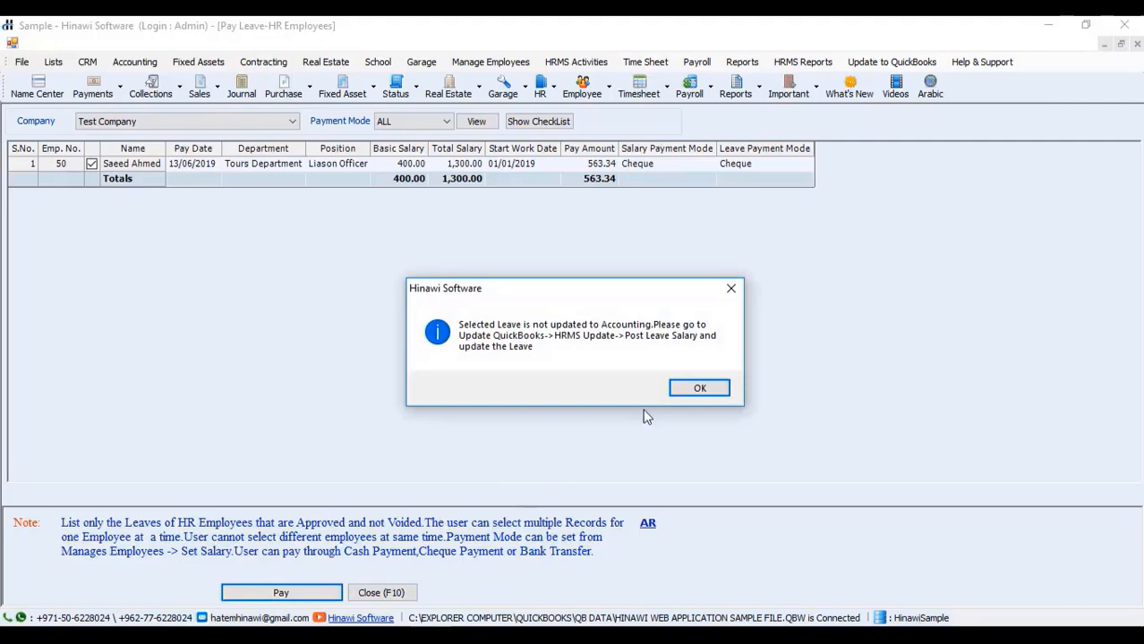
left_click(700, 388)
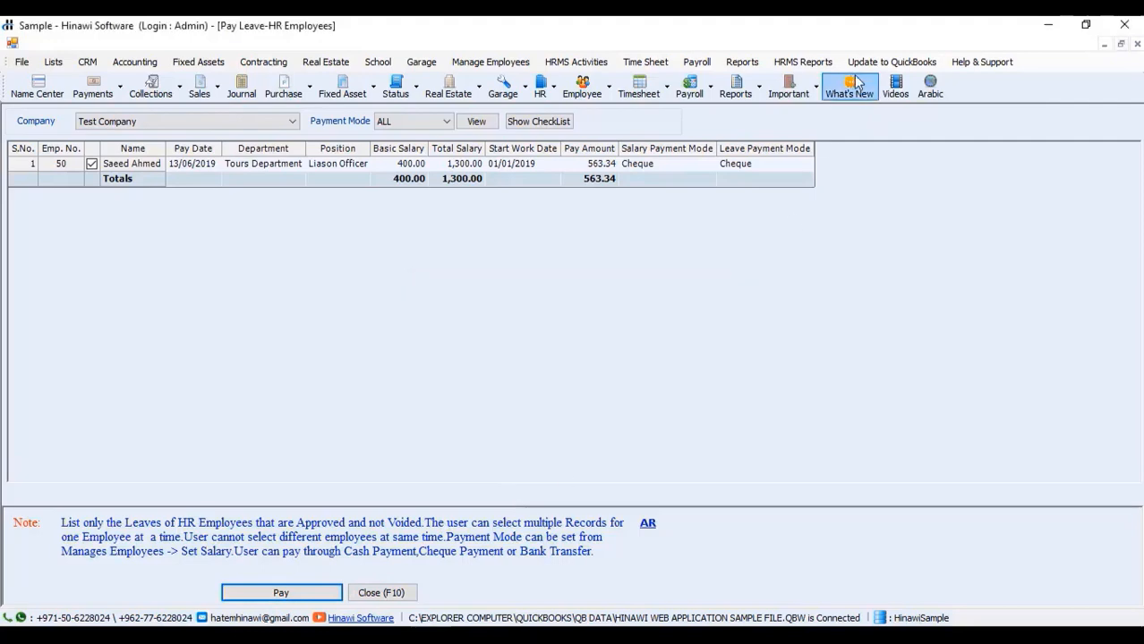
left_click(851, 67)
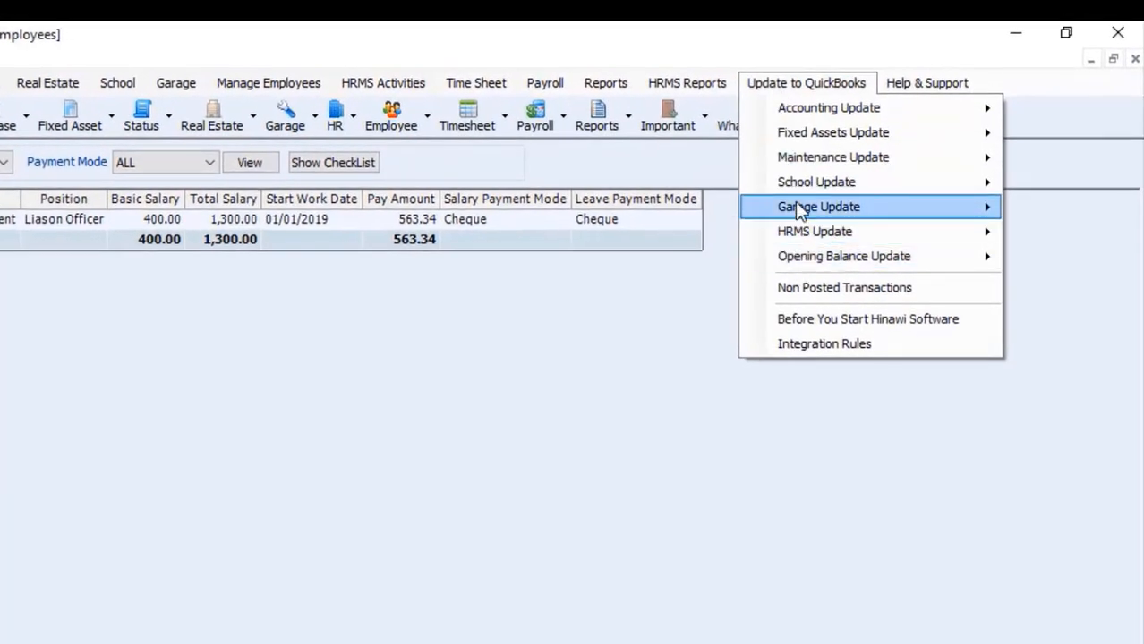
mouse_move(869, 185)
left_click(629, 358)
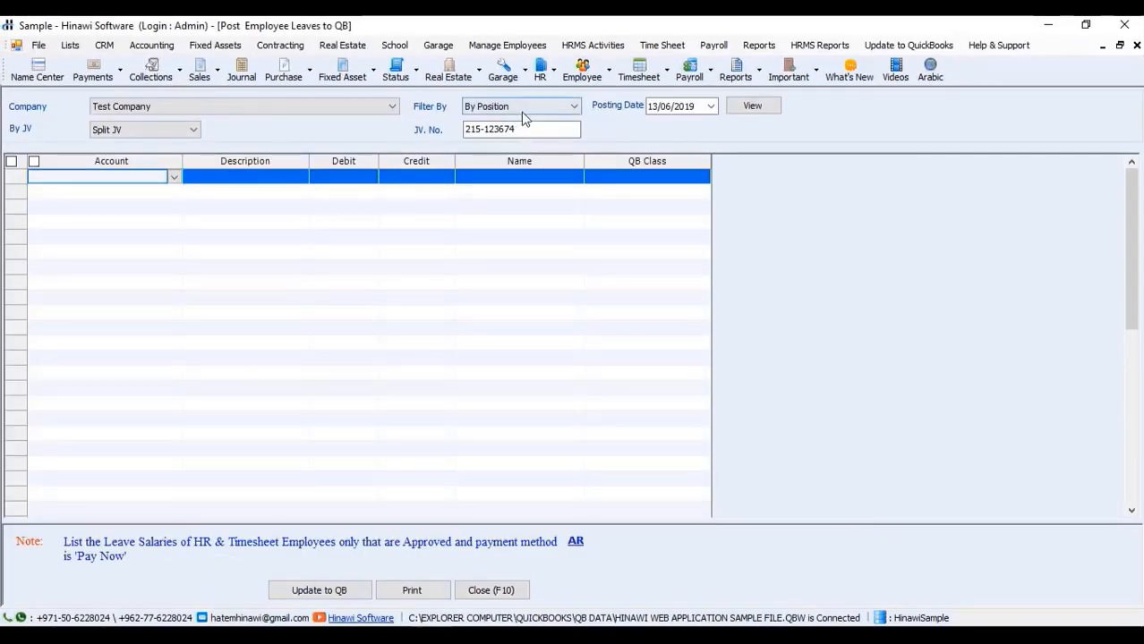
Step: Load the leave salary entries and set both accounts to 01202 Petty Cash 2
left_click(752, 106)
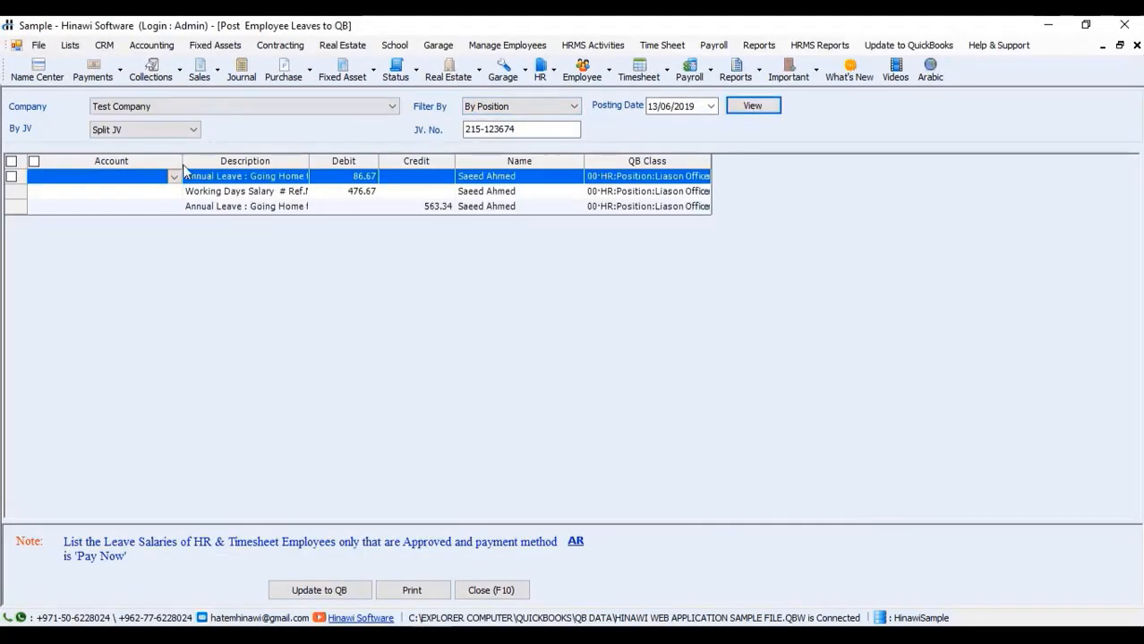
left_click(167, 181)
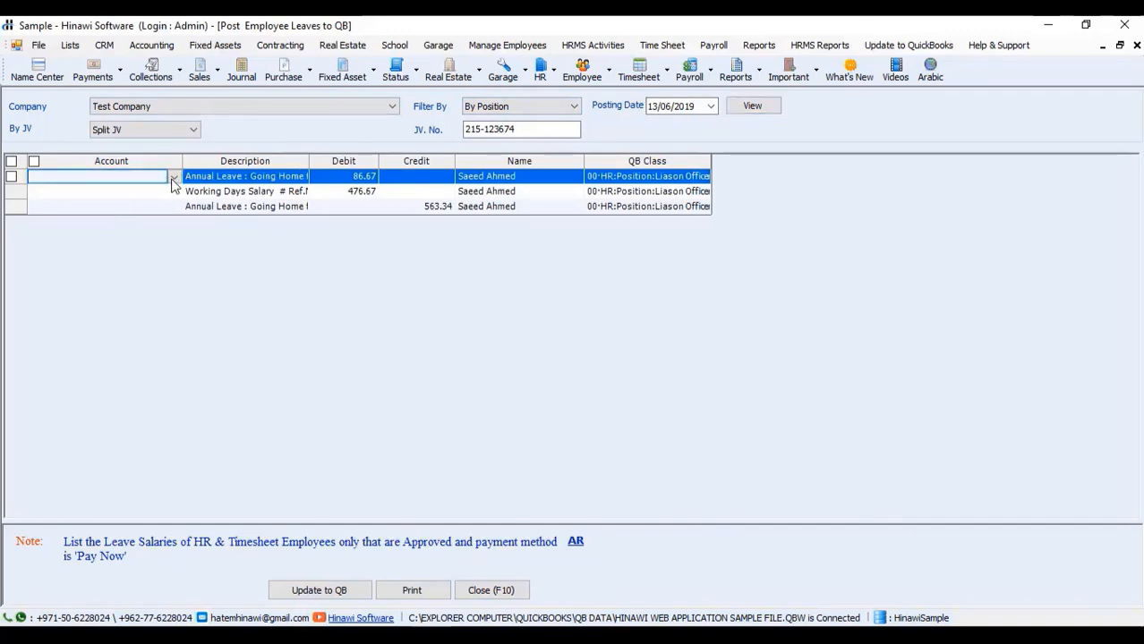
left_click(174, 179)
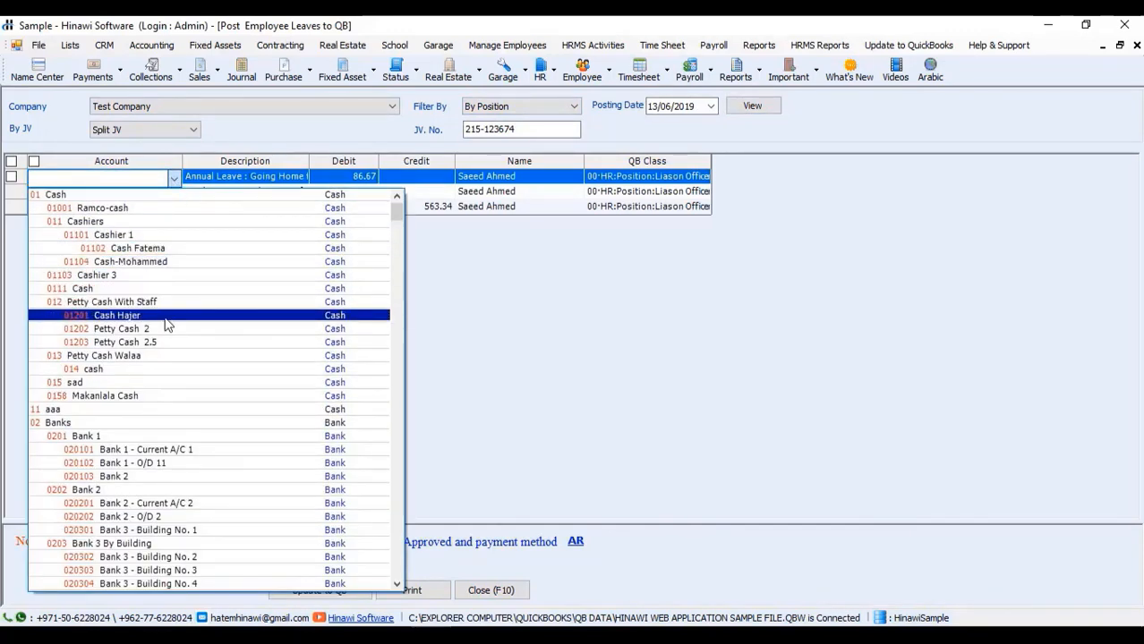
left_click(167, 329)
left_click(162, 196)
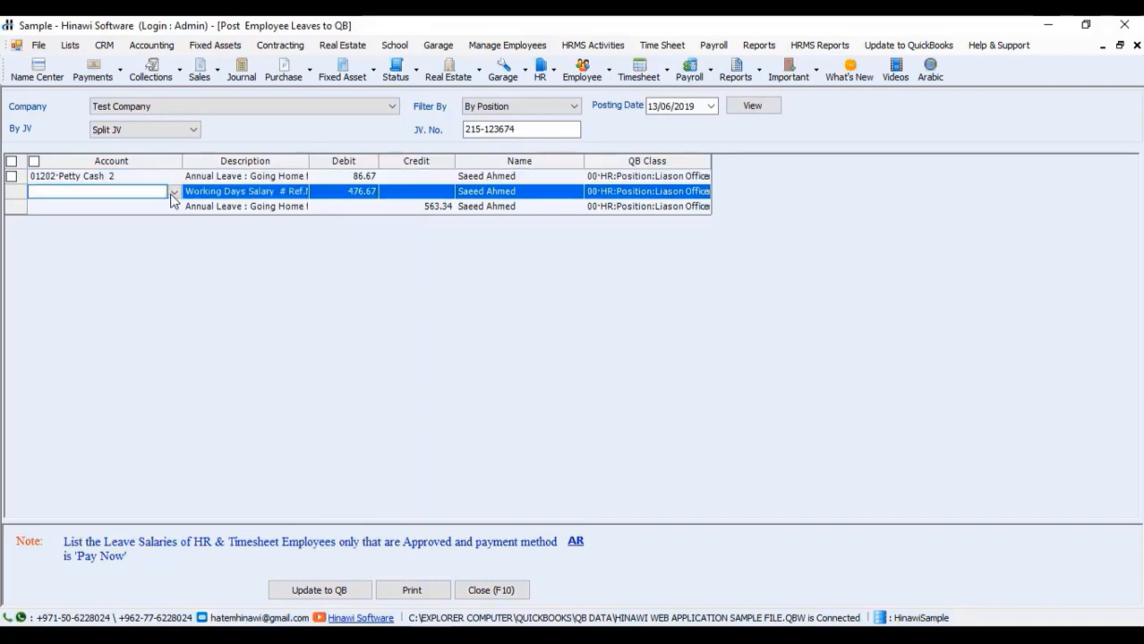
left_click(174, 194)
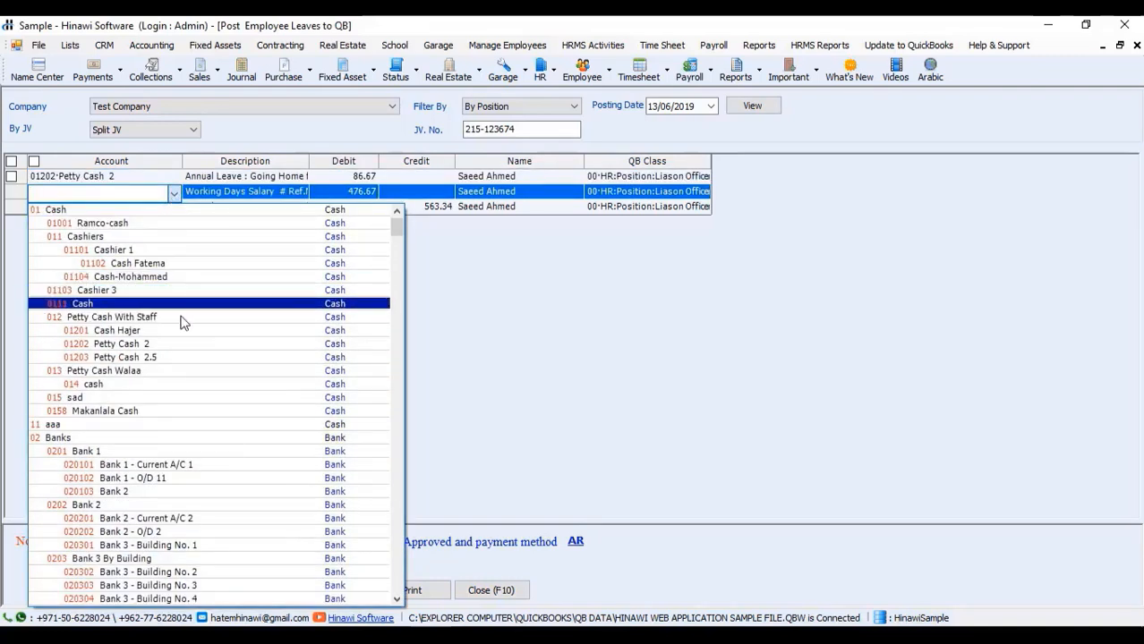
left_click(184, 344)
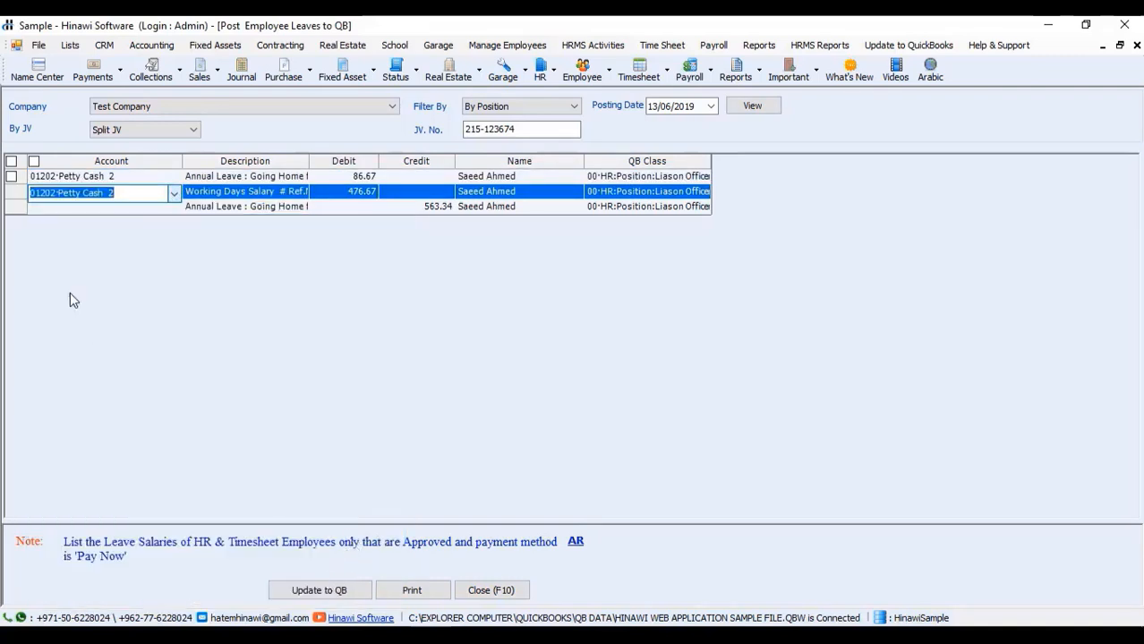
Step: Post the ticked leave salary journal to QuickBooks dated 13/06/2019 and close the window
left_click(11, 177)
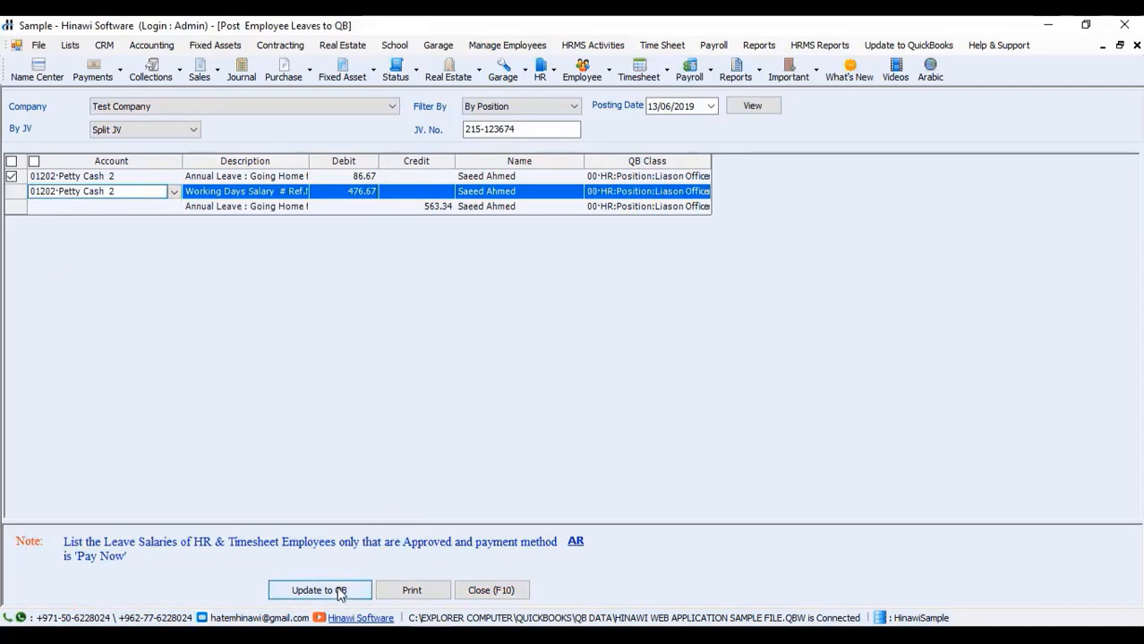
left_click(323, 591)
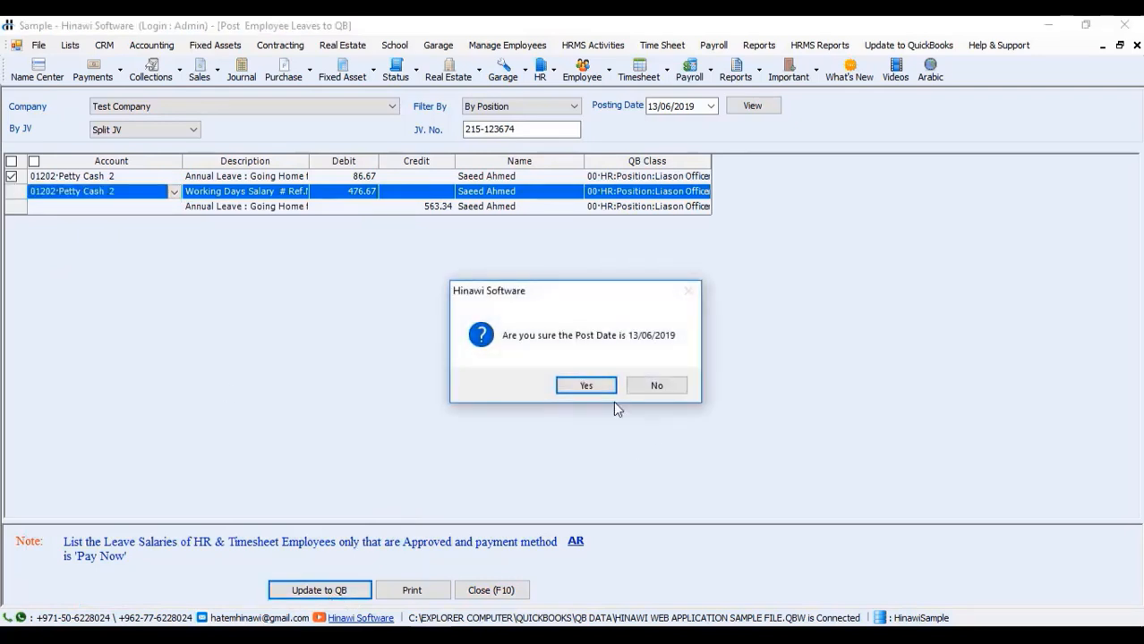
left_click(586, 387)
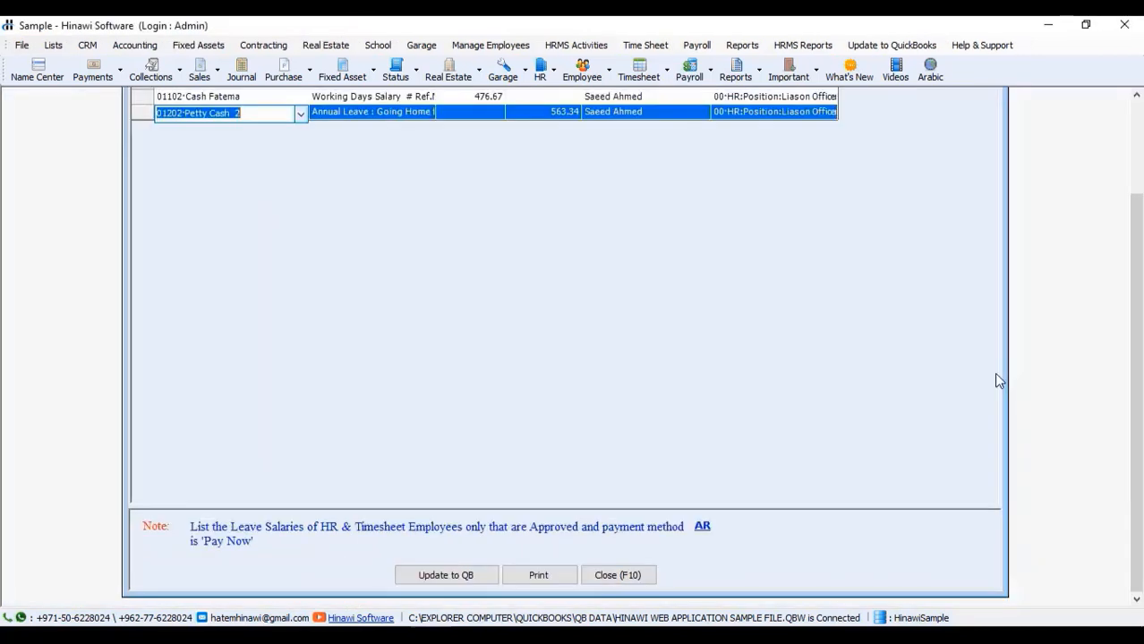
left_click_drag(1139, 383, 1138, 317)
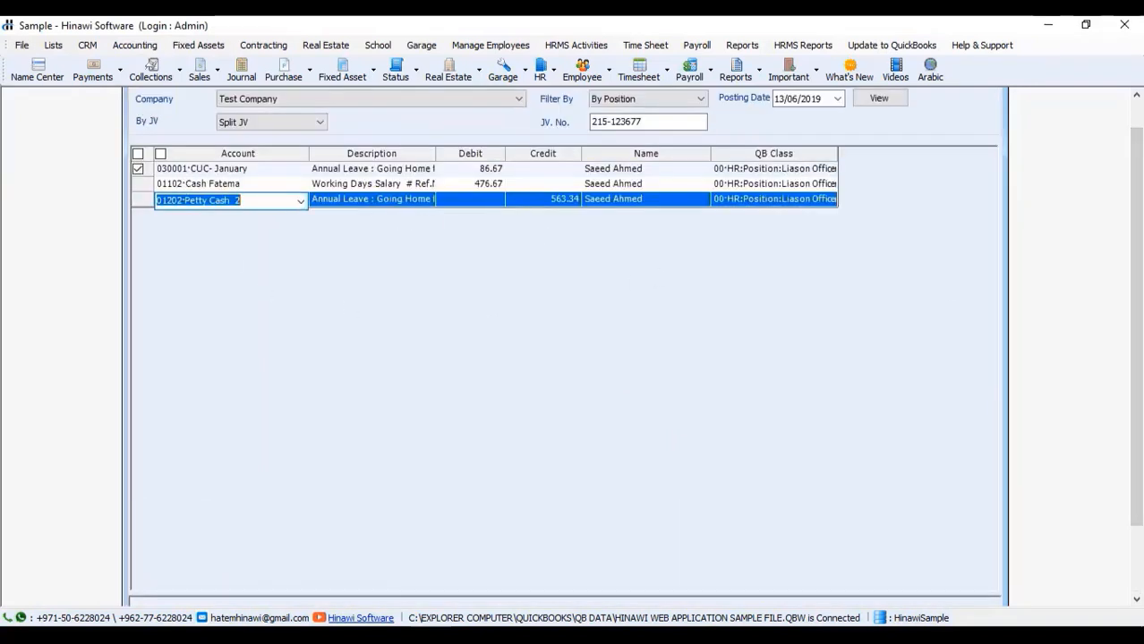
left_click_drag(1137, 240, 1138, 309)
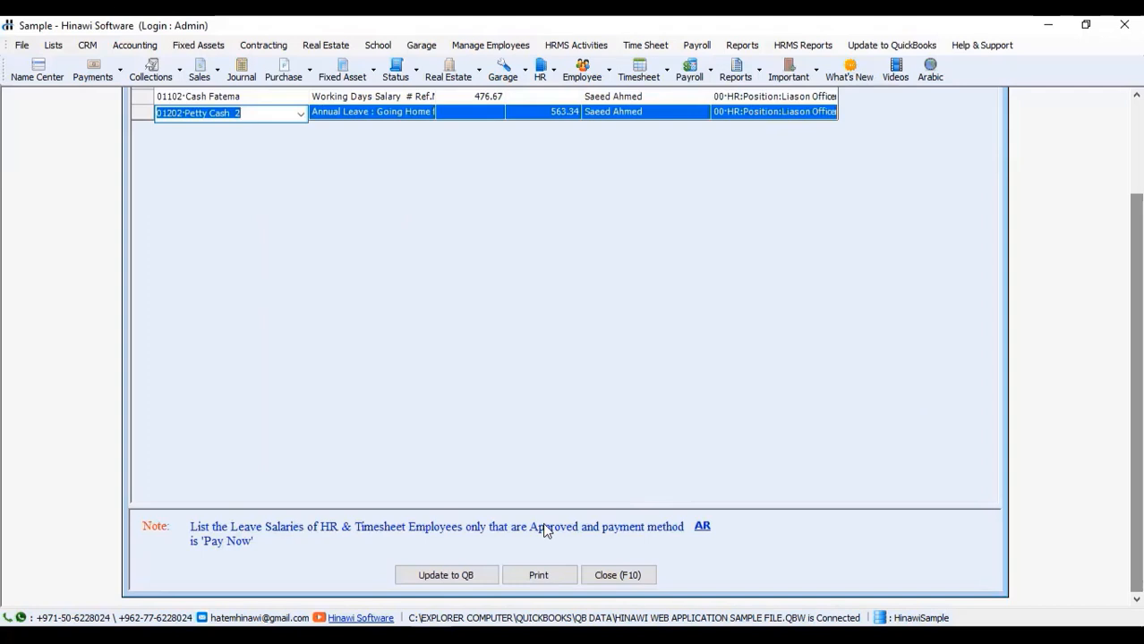
left_click(426, 581)
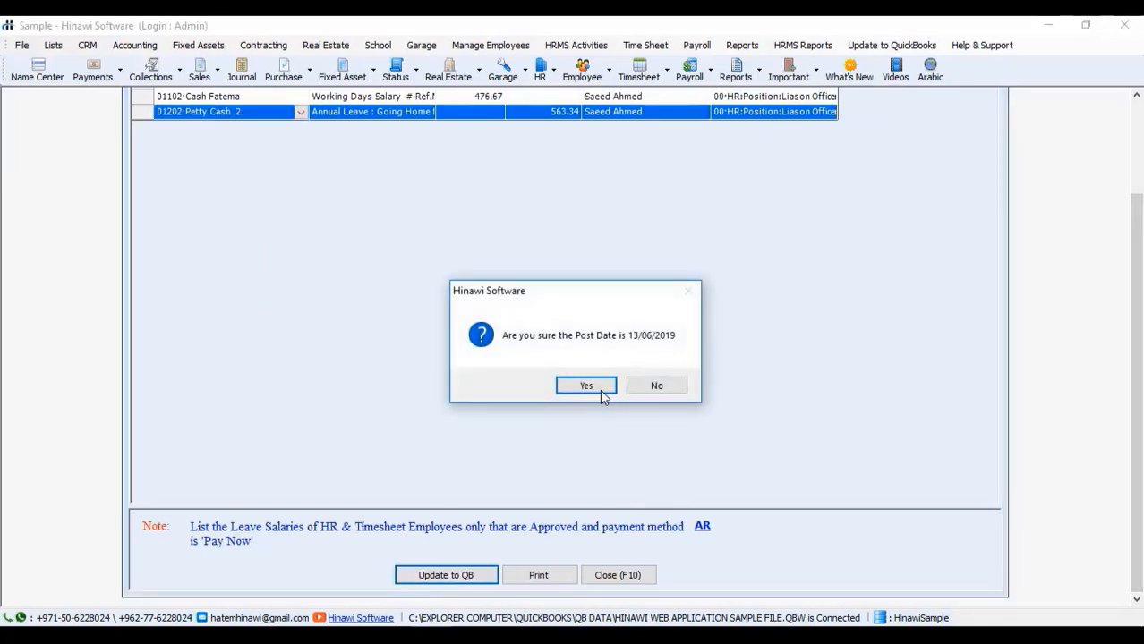
left_click(596, 386)
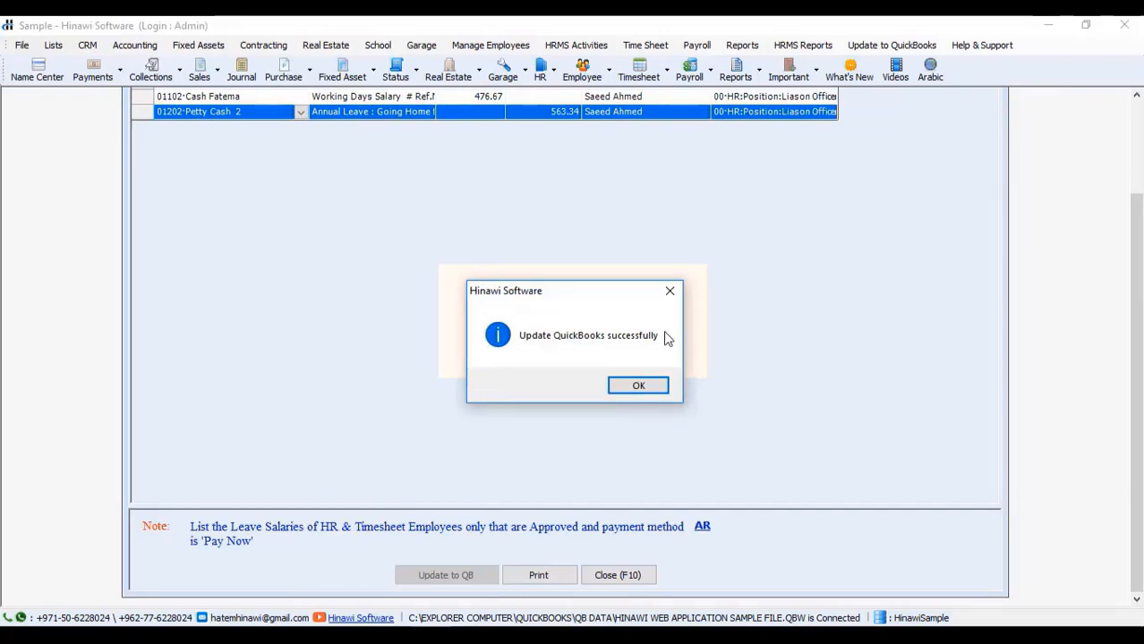
left_click(646, 394)
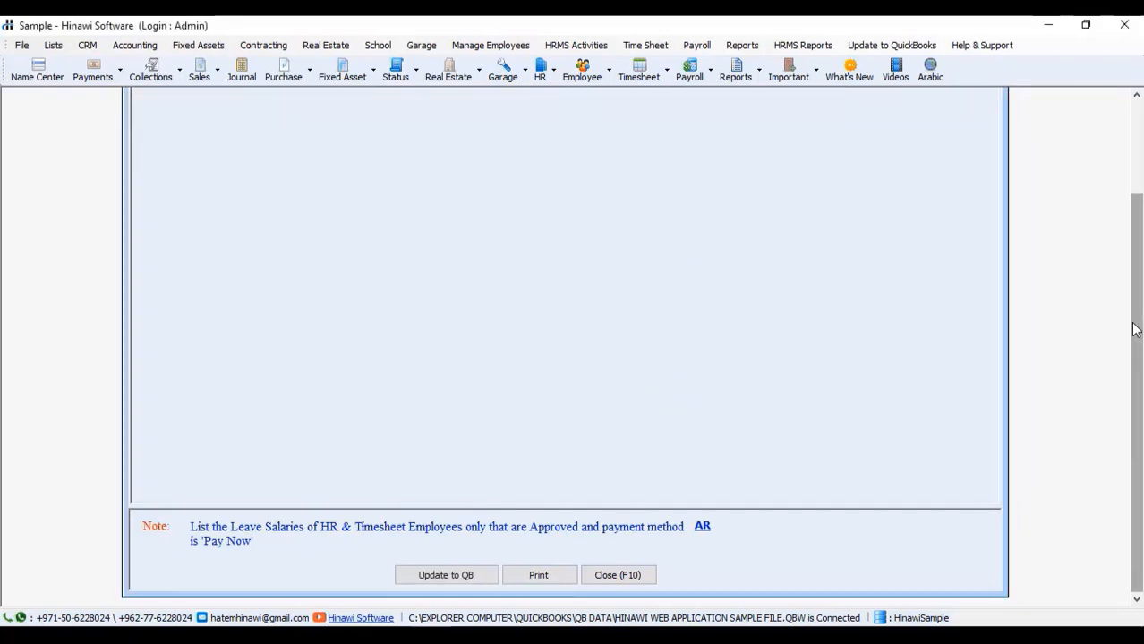
scroll(1114, 191, "up", 5)
left_click(986, 103)
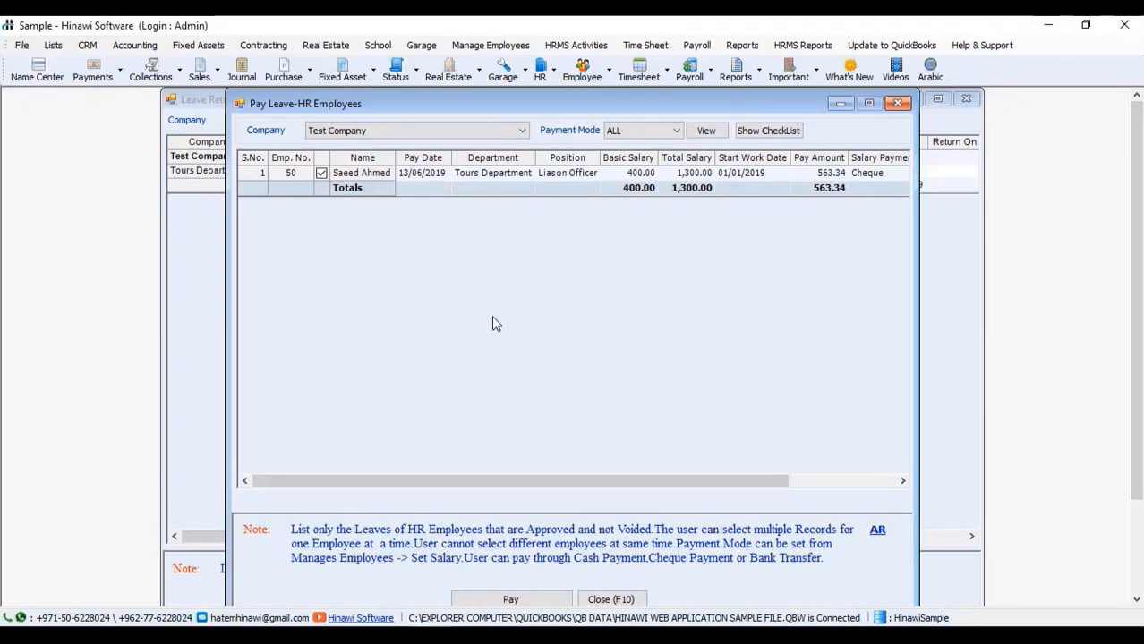
Step: Pay the 563.34 leave by cheque credited to Bank 3 with bank ADCB
left_click(513, 598)
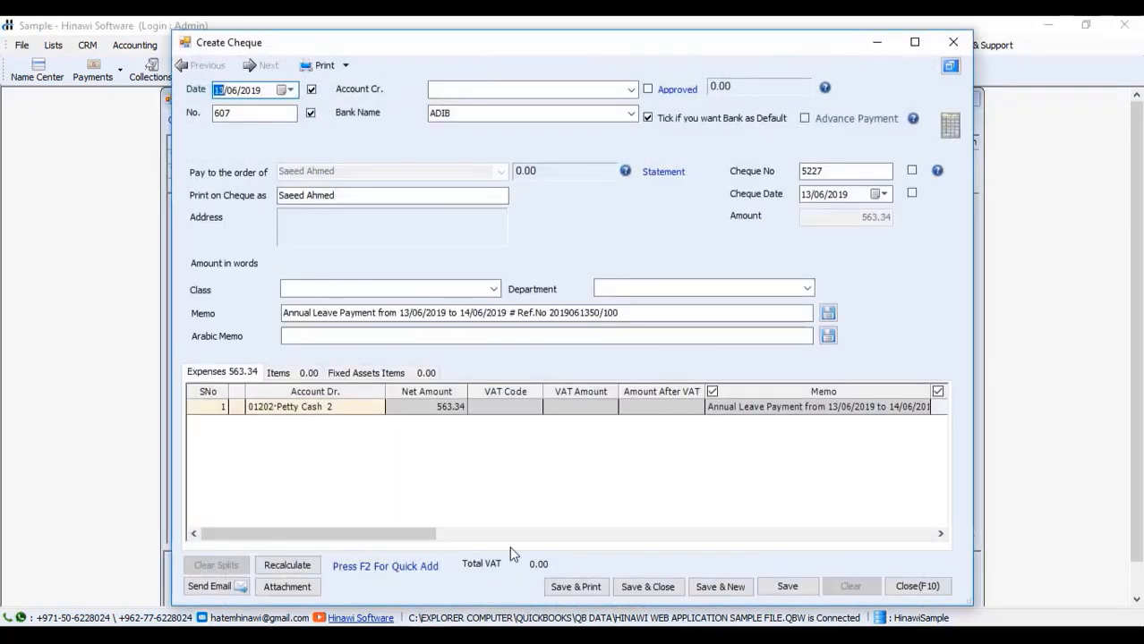
left_click(631, 89)
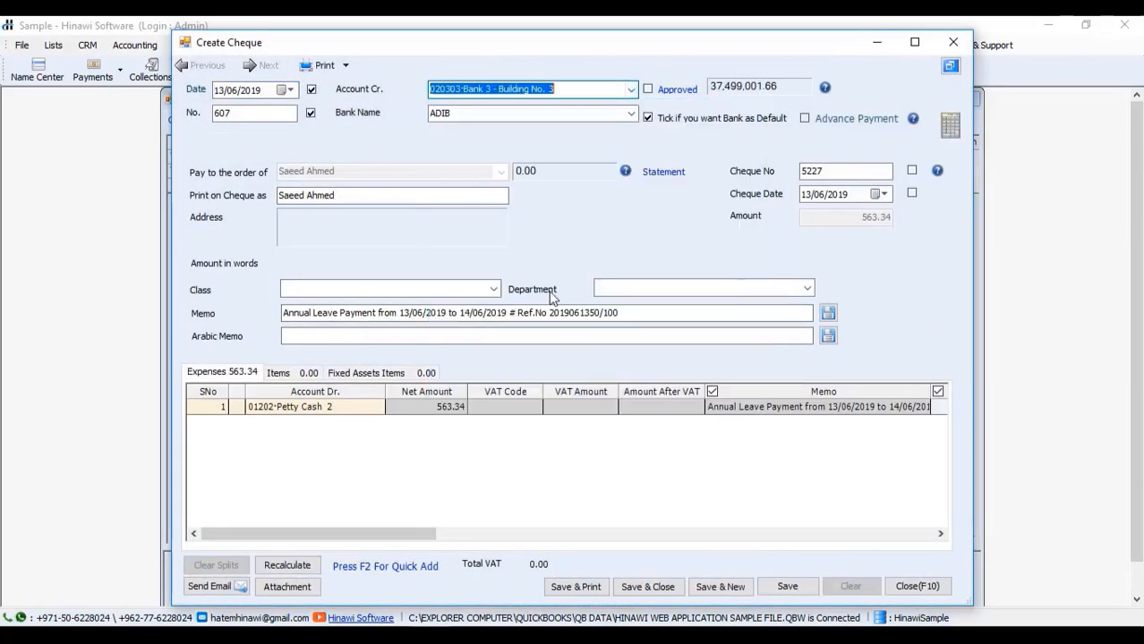
left_click(564, 253)
left_click(647, 587)
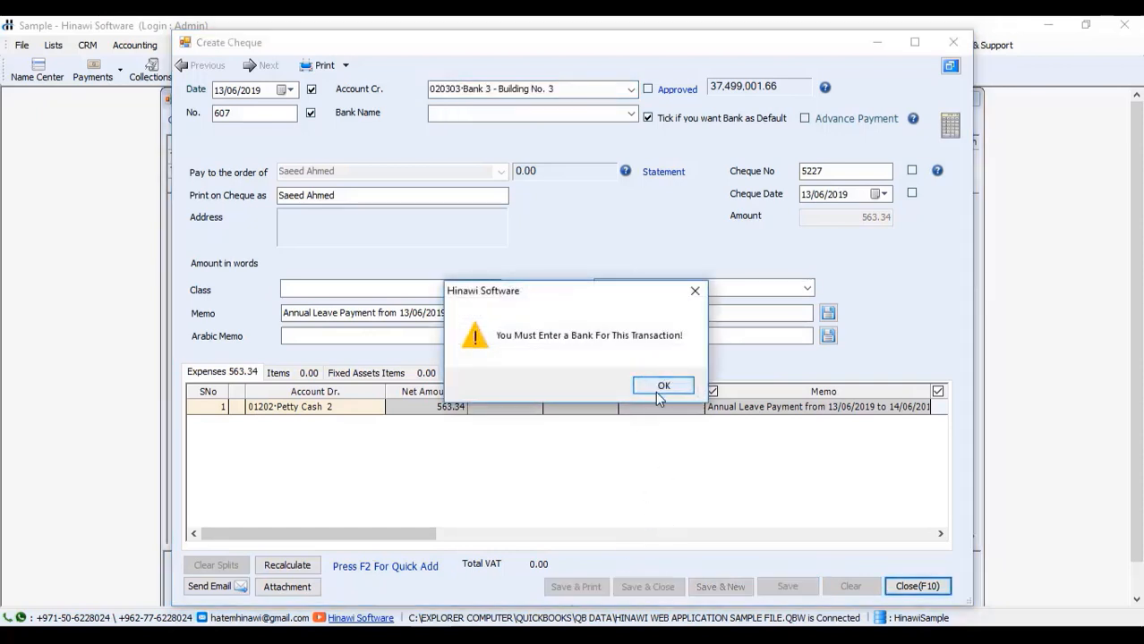
left_click(659, 394)
left_click(631, 114)
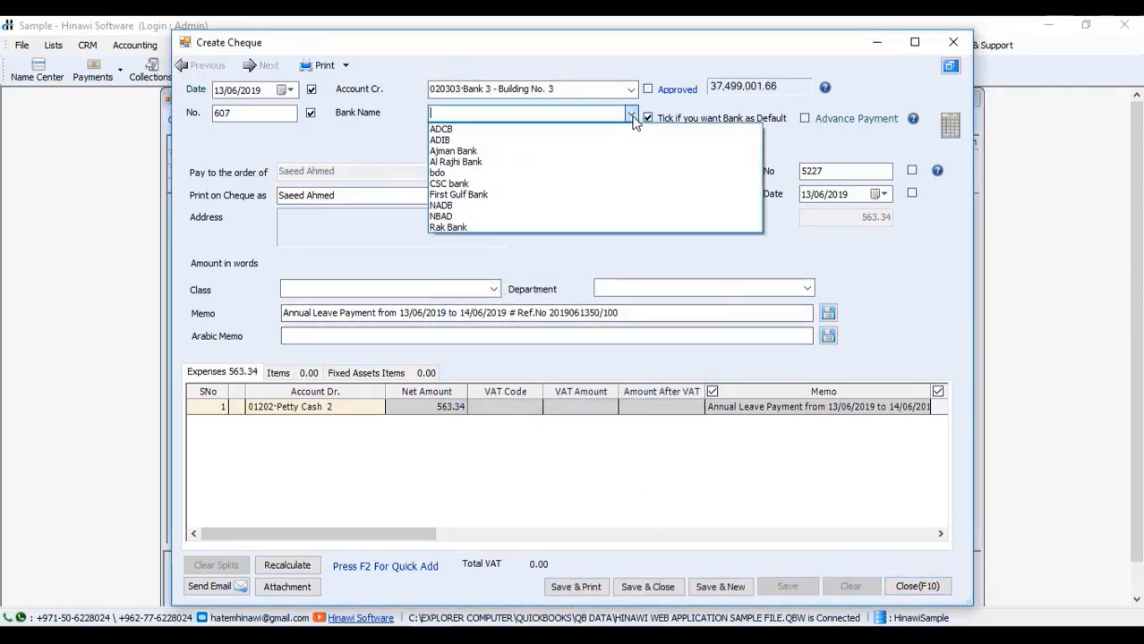
left_click(629, 130)
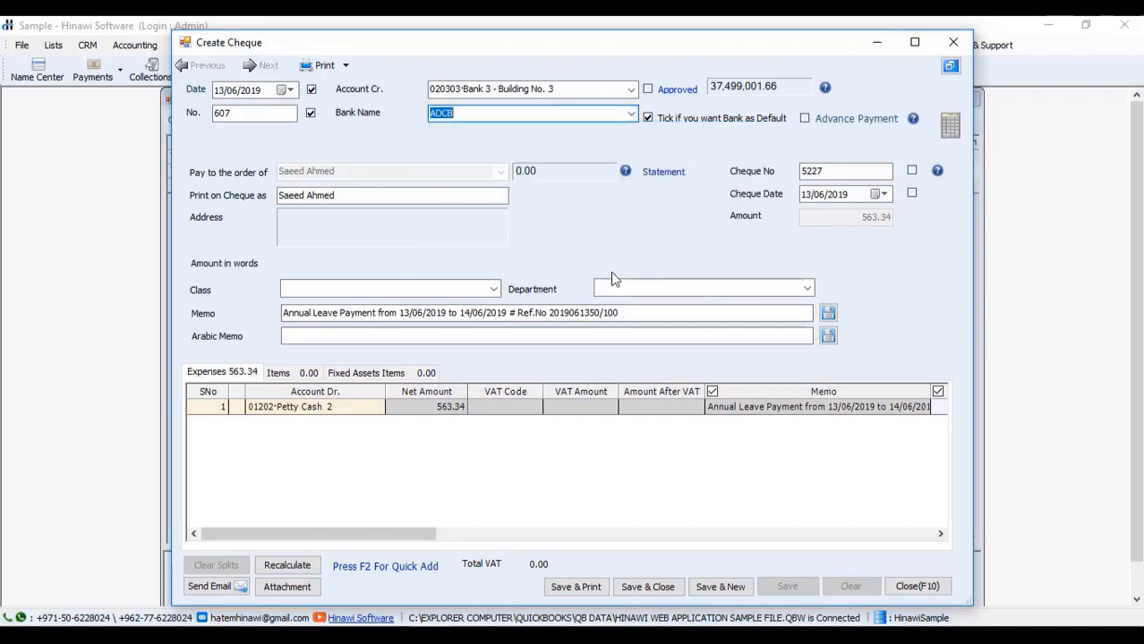
left_click(636, 589)
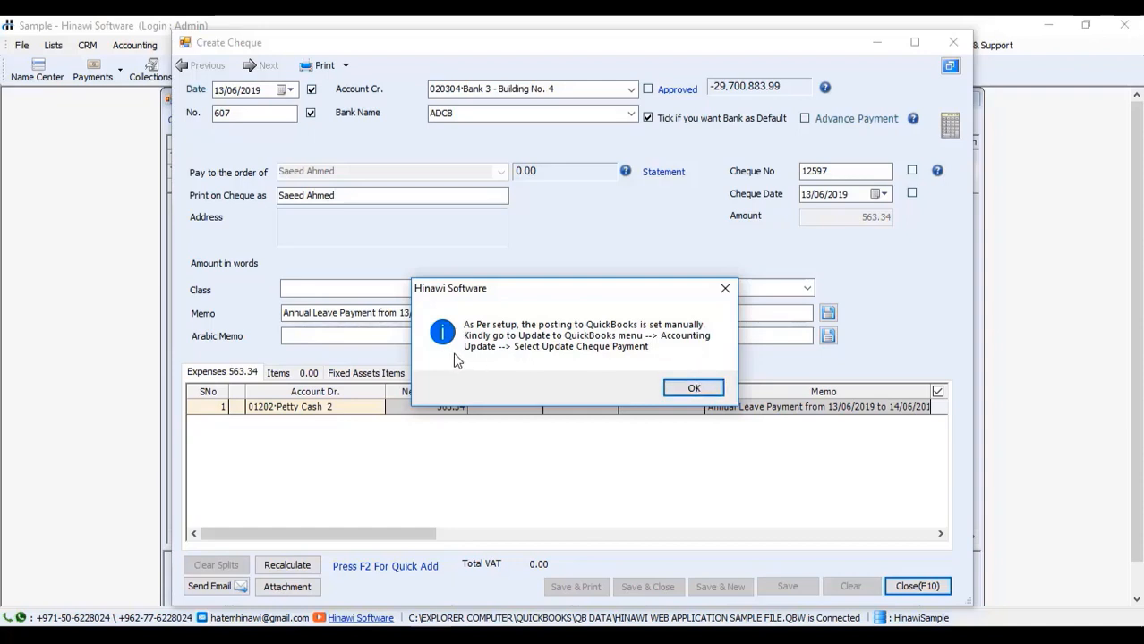
left_click(697, 389)
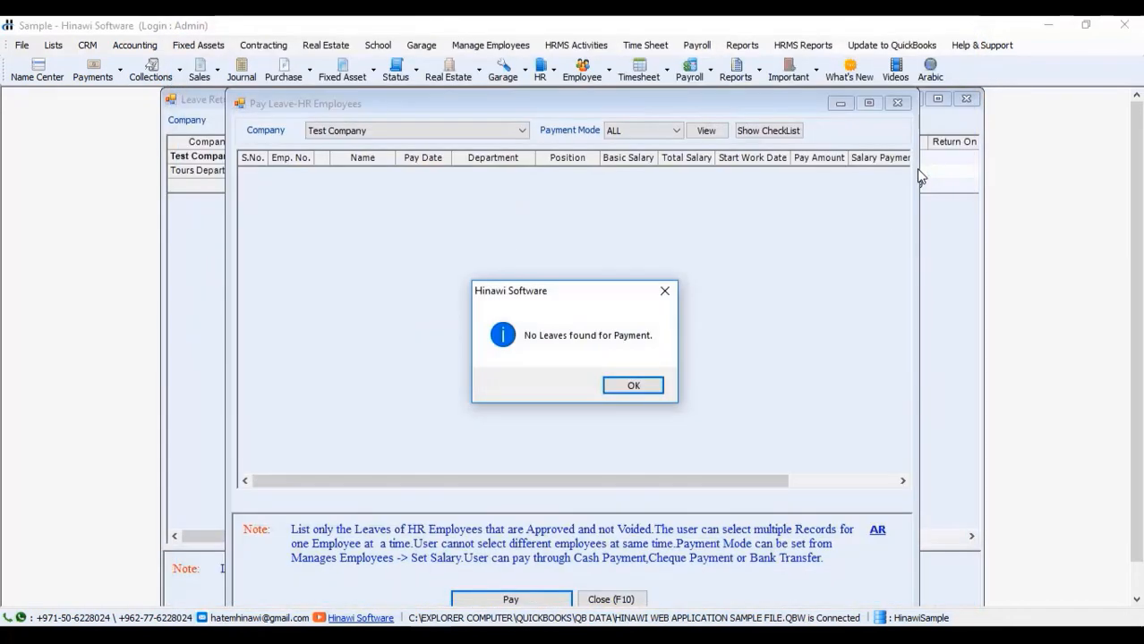
Step: In Update Cheque(s) Payment, tick all nine cheques and post them to QuickBooks
left_click(662, 384)
left_click(891, 44)
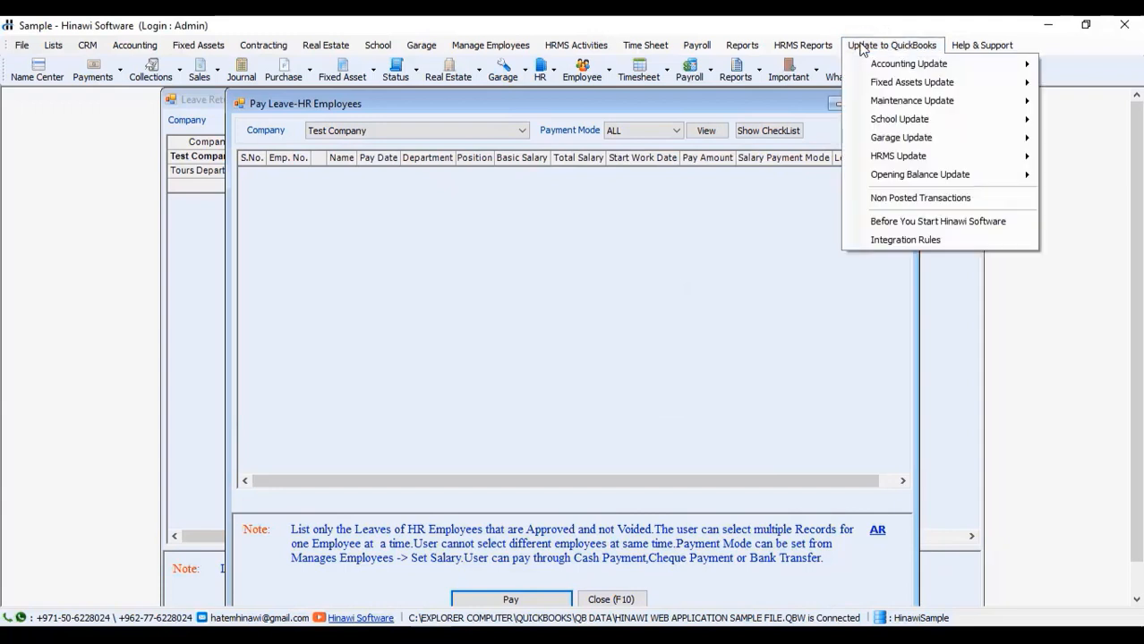
mouse_move(872, 68)
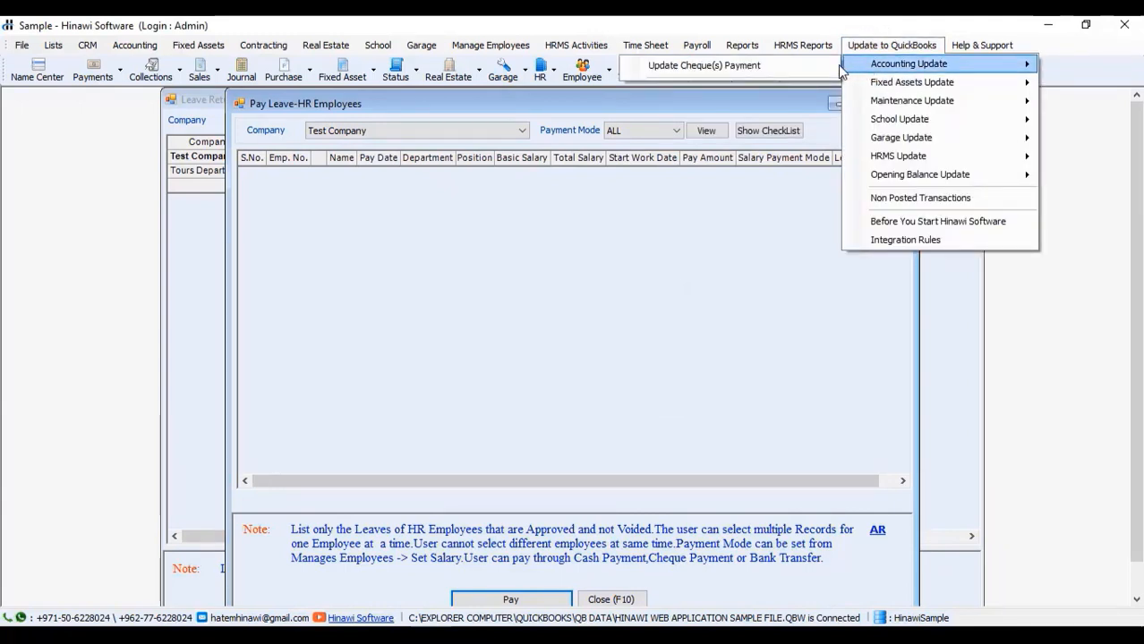
mouse_move(886, 158)
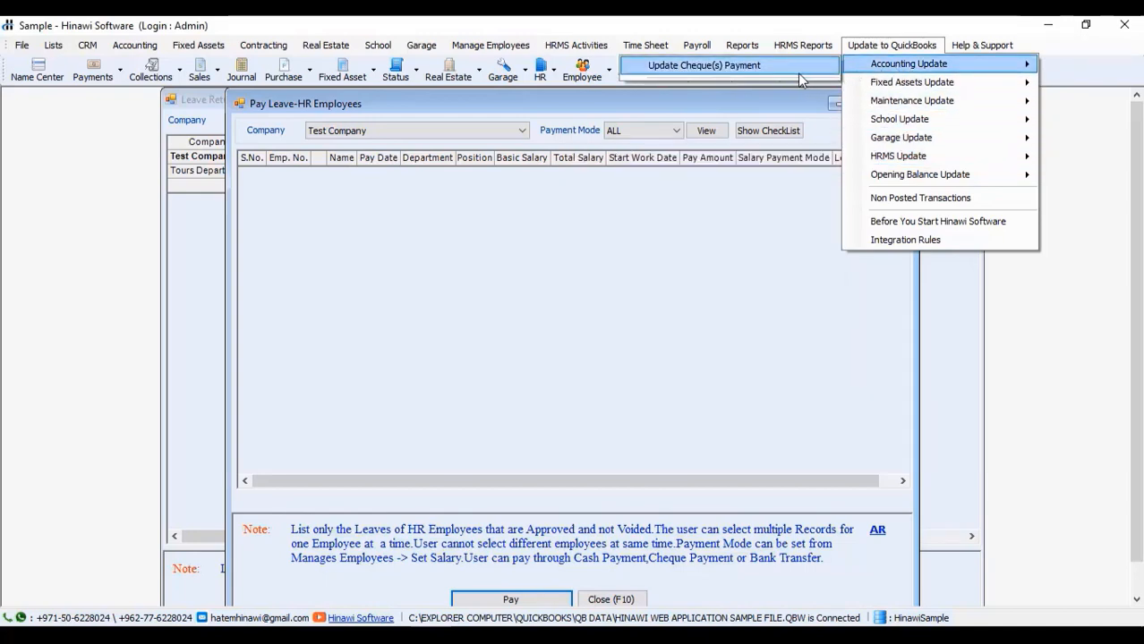
left_click(791, 70)
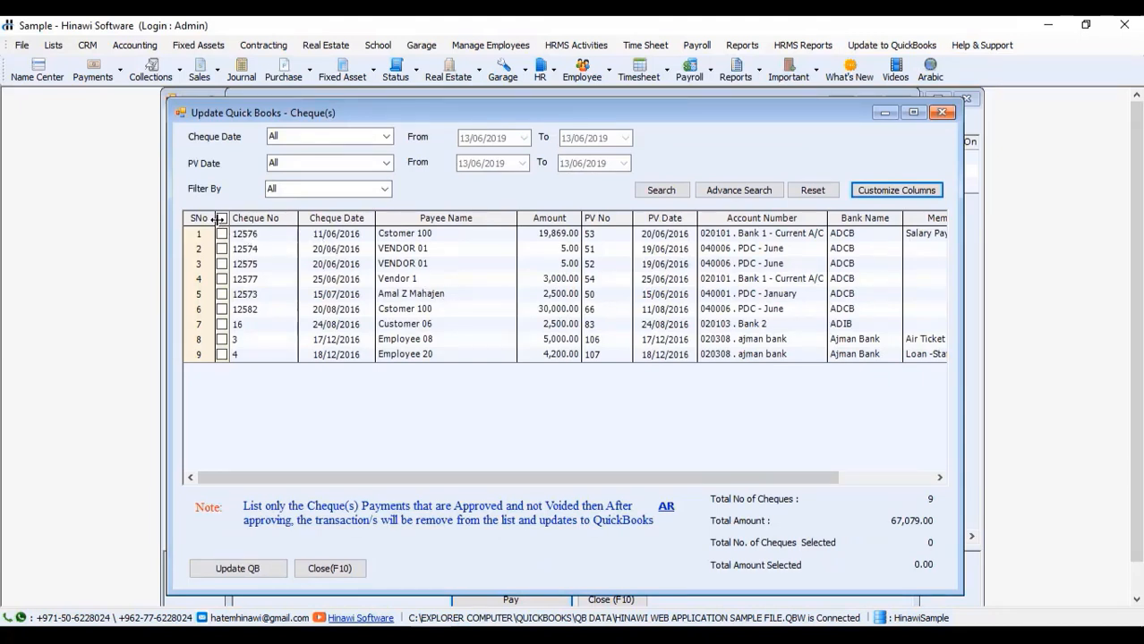
left_click(220, 228)
left_click(221, 218)
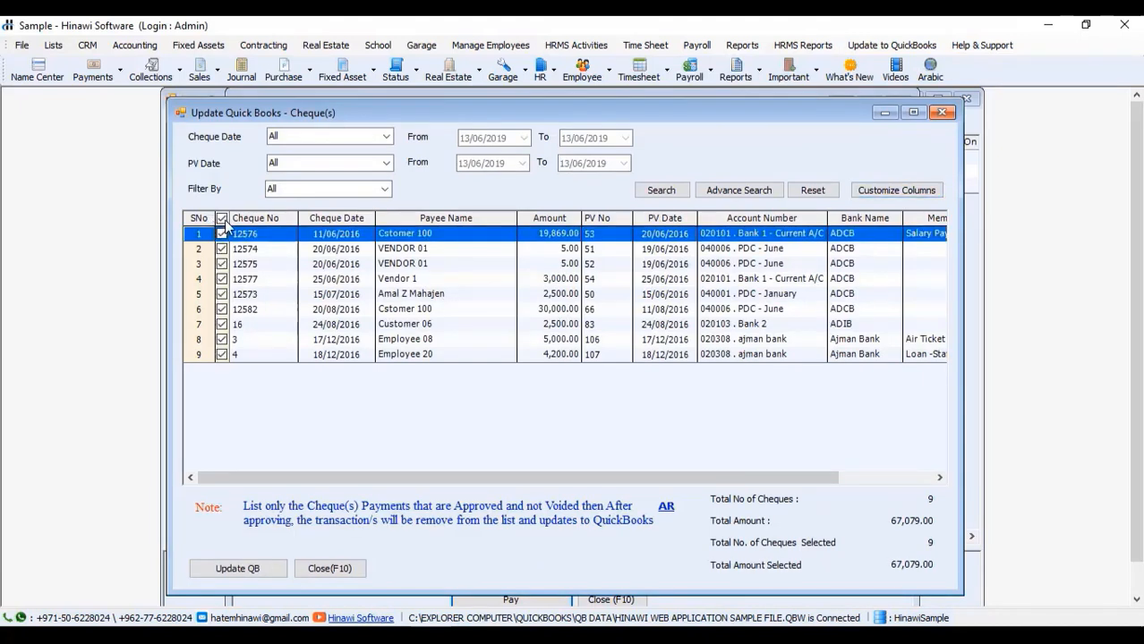
left_click_drag(1137, 342, 1138, 398)
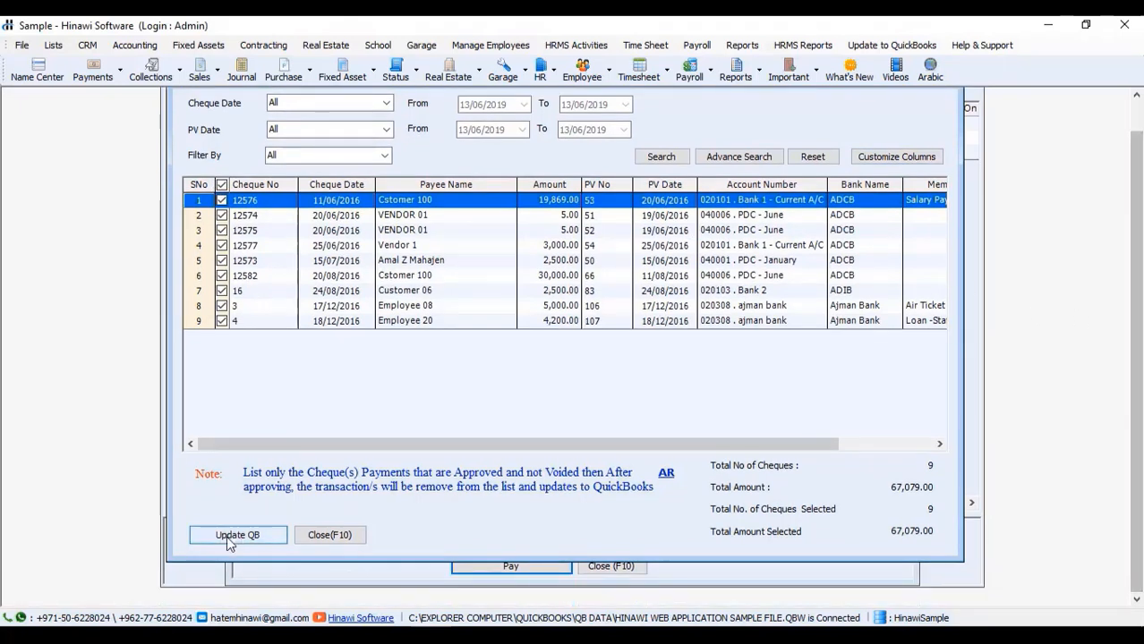
left_click(226, 540)
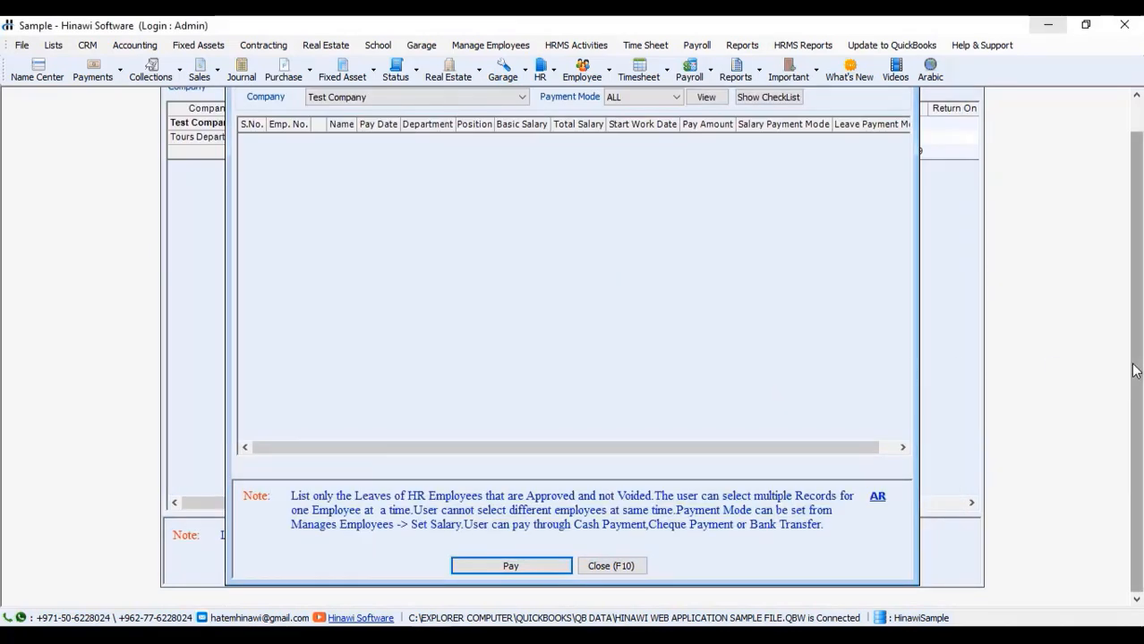
Step: Close Pay Leave, view the Sample company's refund-loan receipt vouchers, then close that window
left_click_drag(1131, 371, 1131, 132)
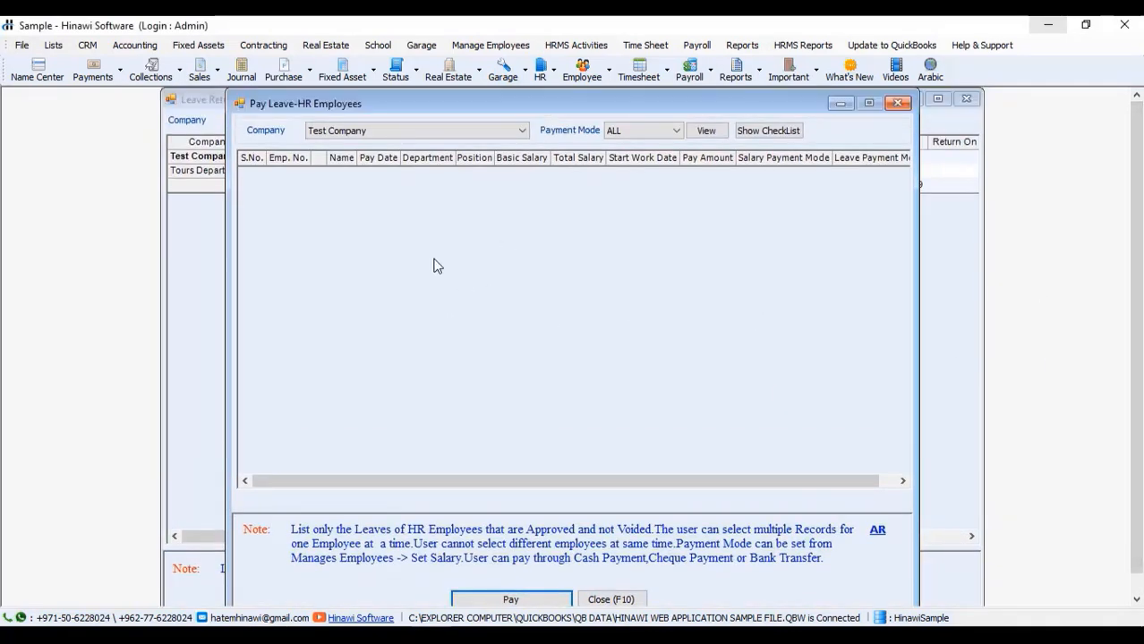
left_click(898, 103)
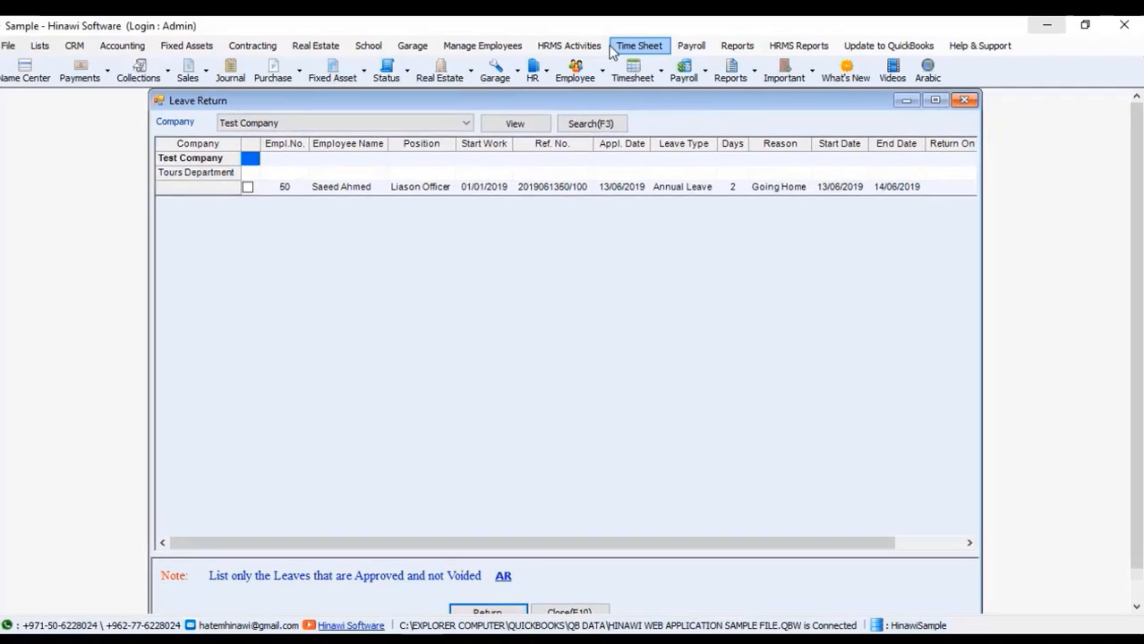
left_click(569, 46)
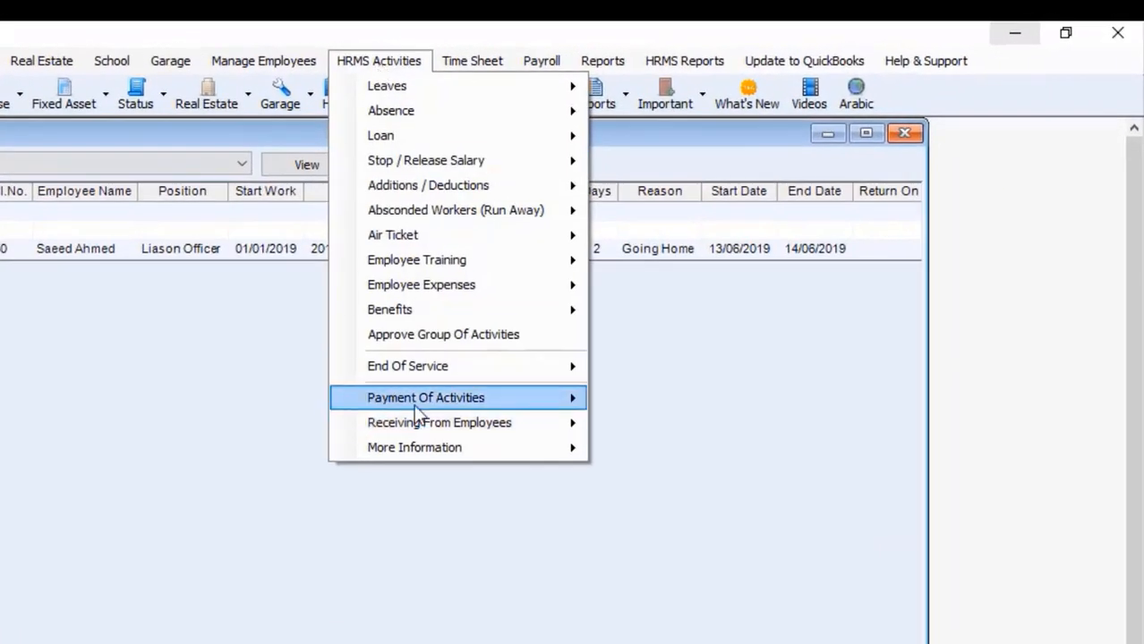
mouse_move(415, 404)
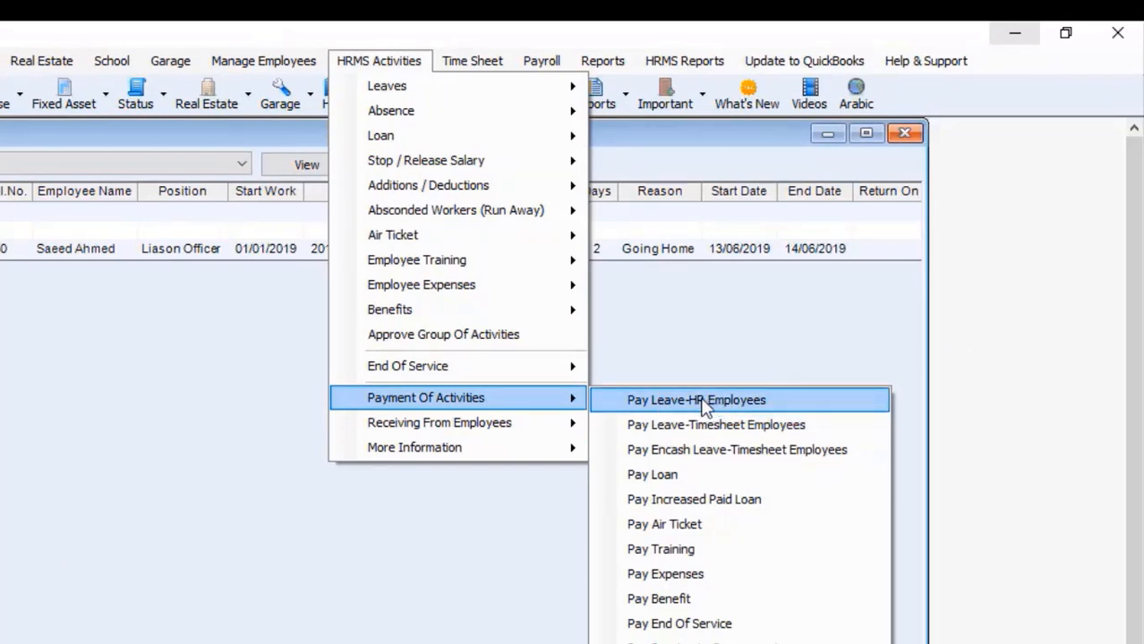
mouse_move(505, 441)
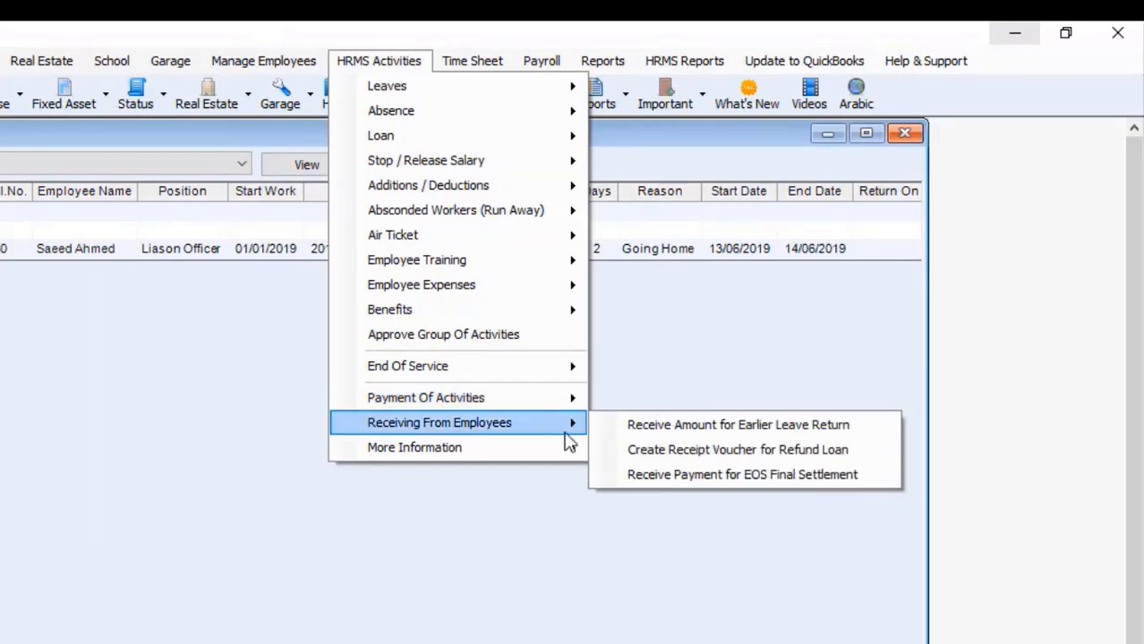
left_click(663, 451)
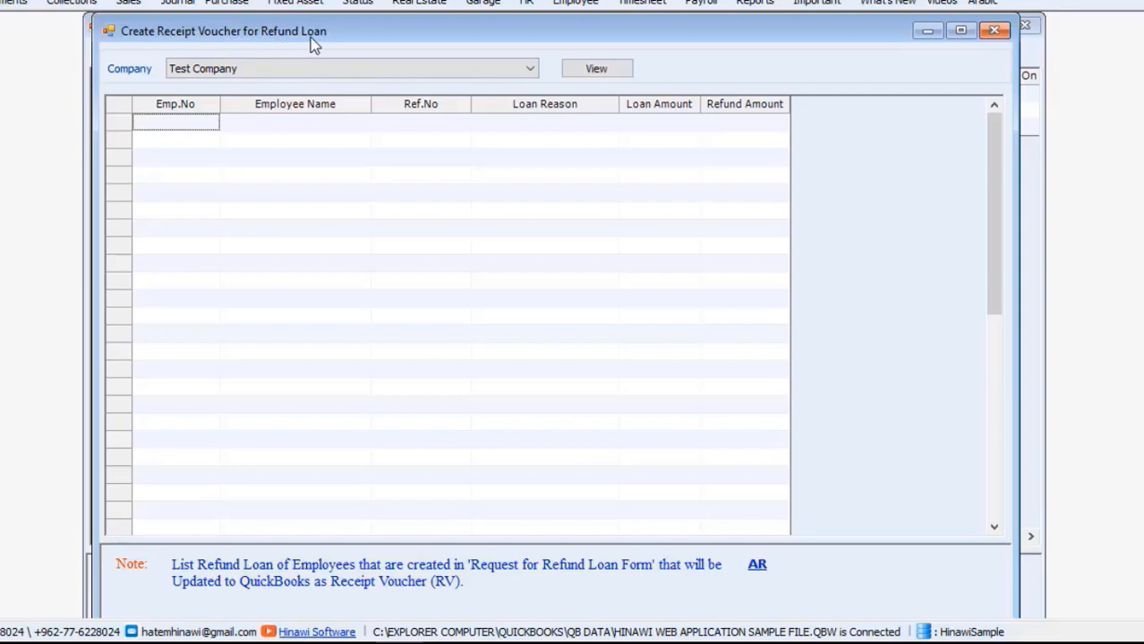
left_click(537, 67)
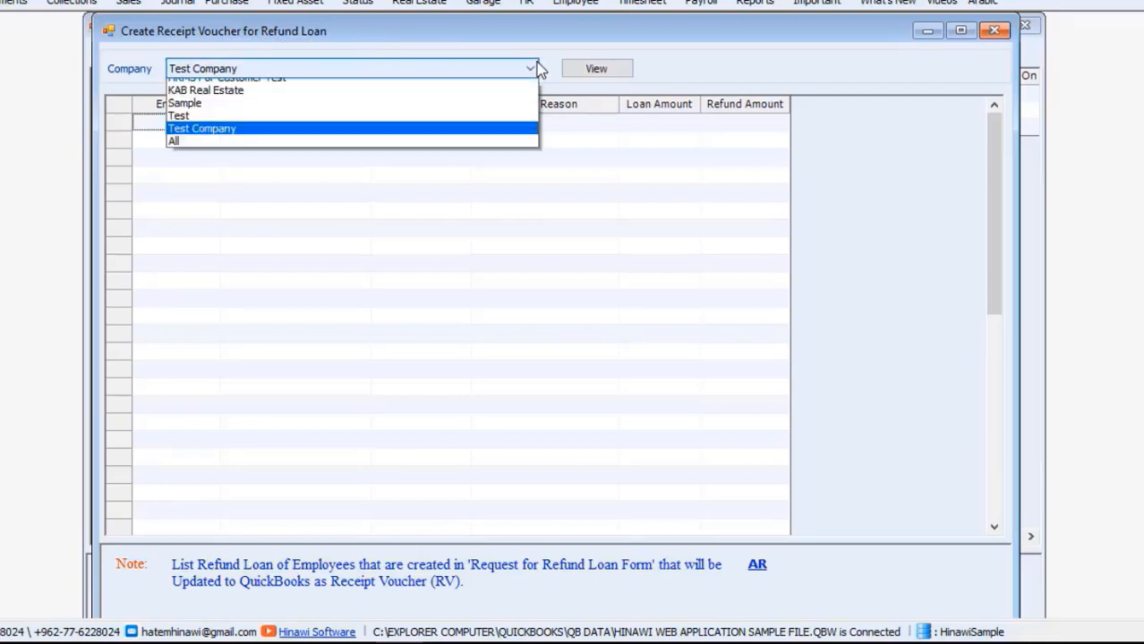
left_click(494, 141)
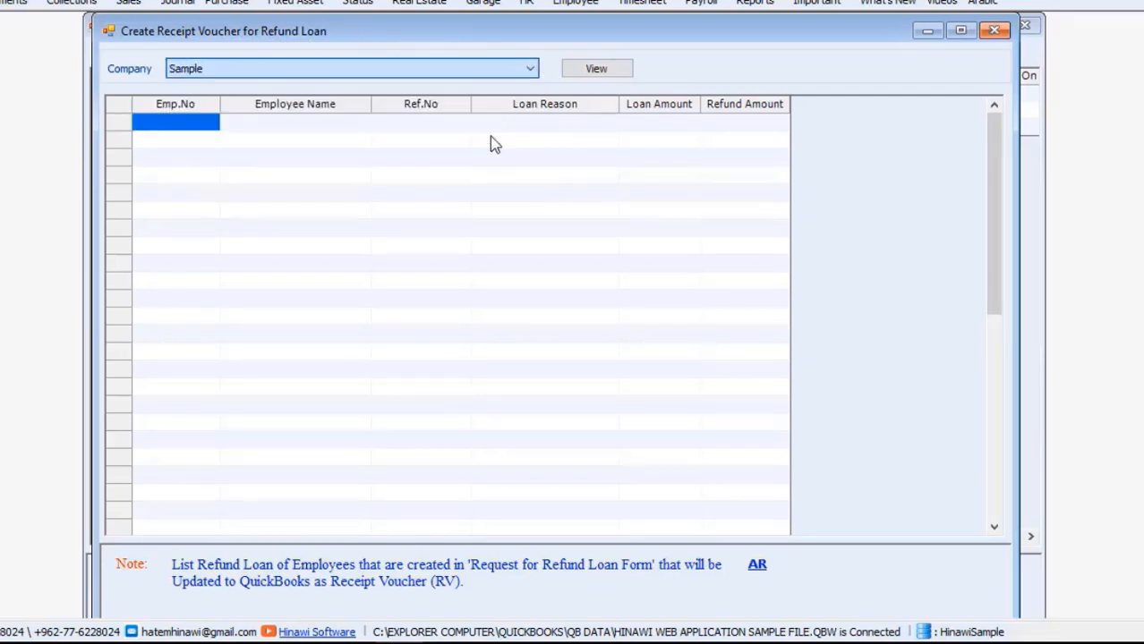
left_click(618, 72)
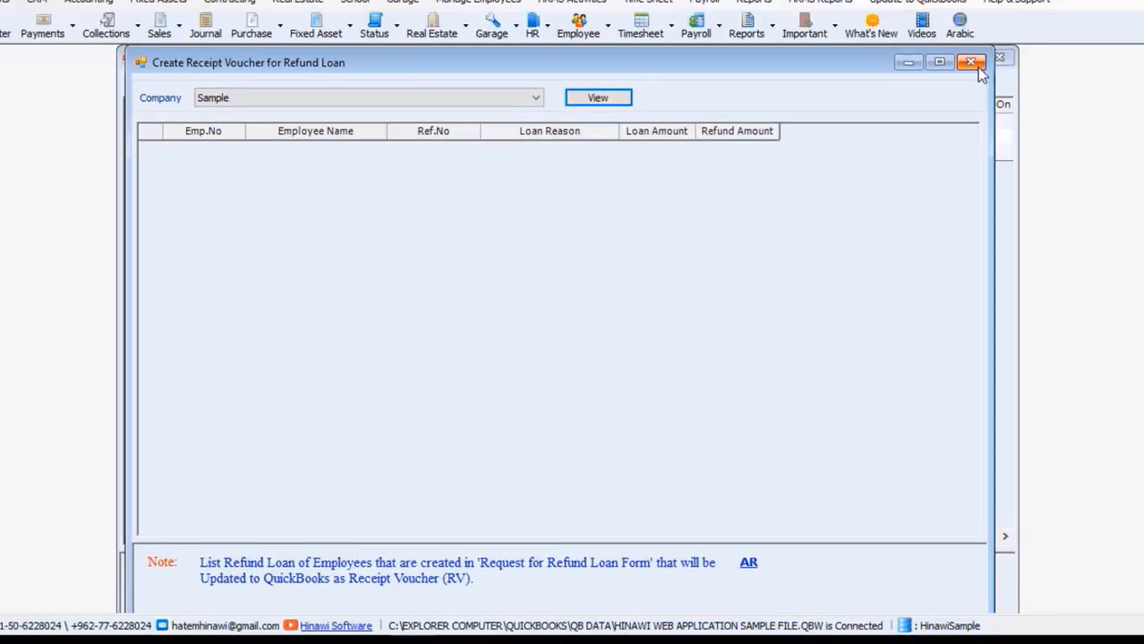
left_click(994, 31)
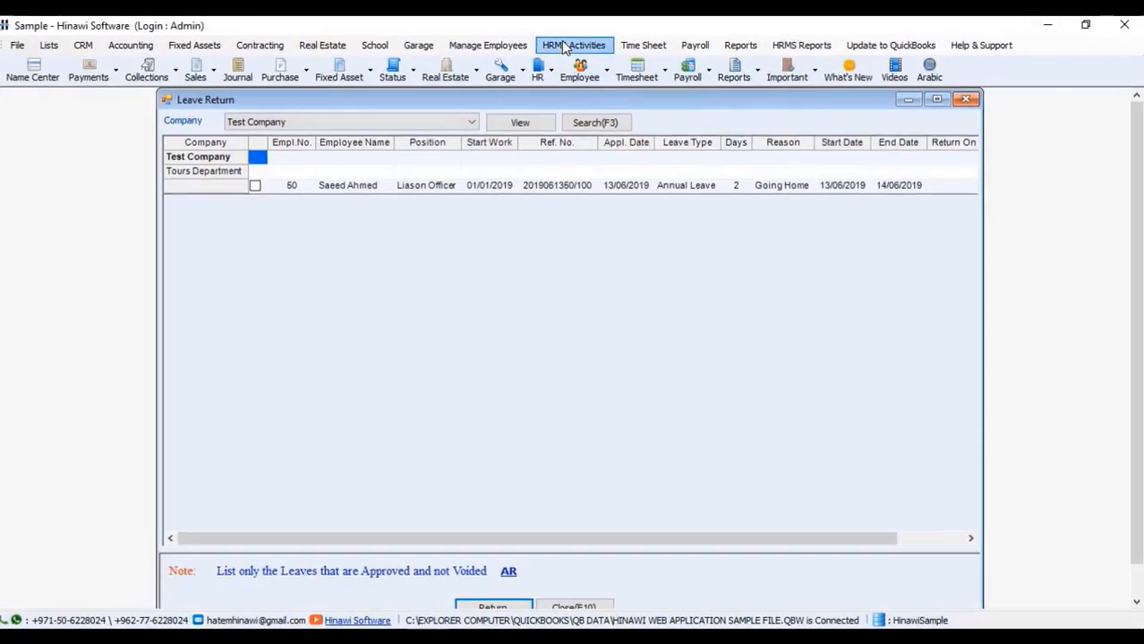
Step: List the Sample company's earlier-leave-return refunds under Receive Amount for Earlier Leave Return
left_click(564, 47)
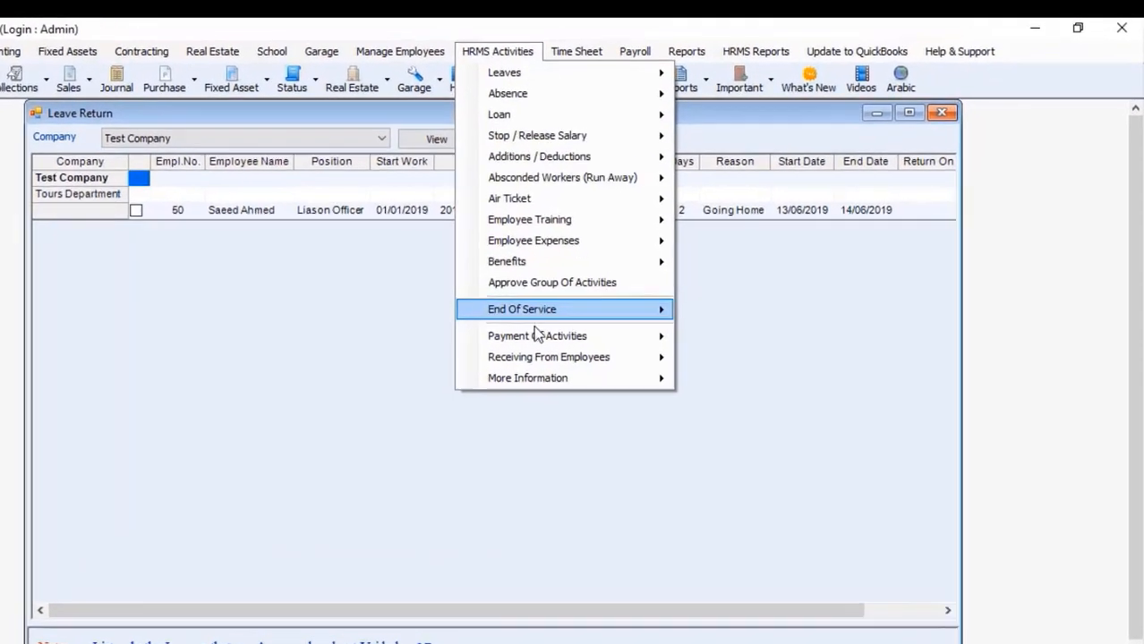
mouse_move(705, 294)
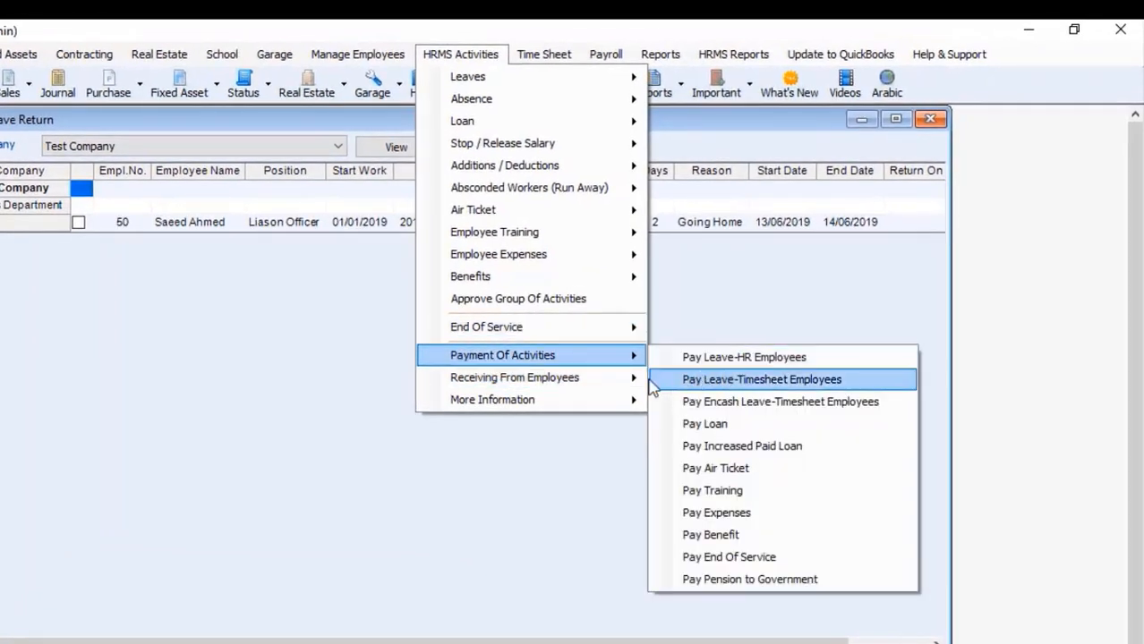
mouse_move(629, 376)
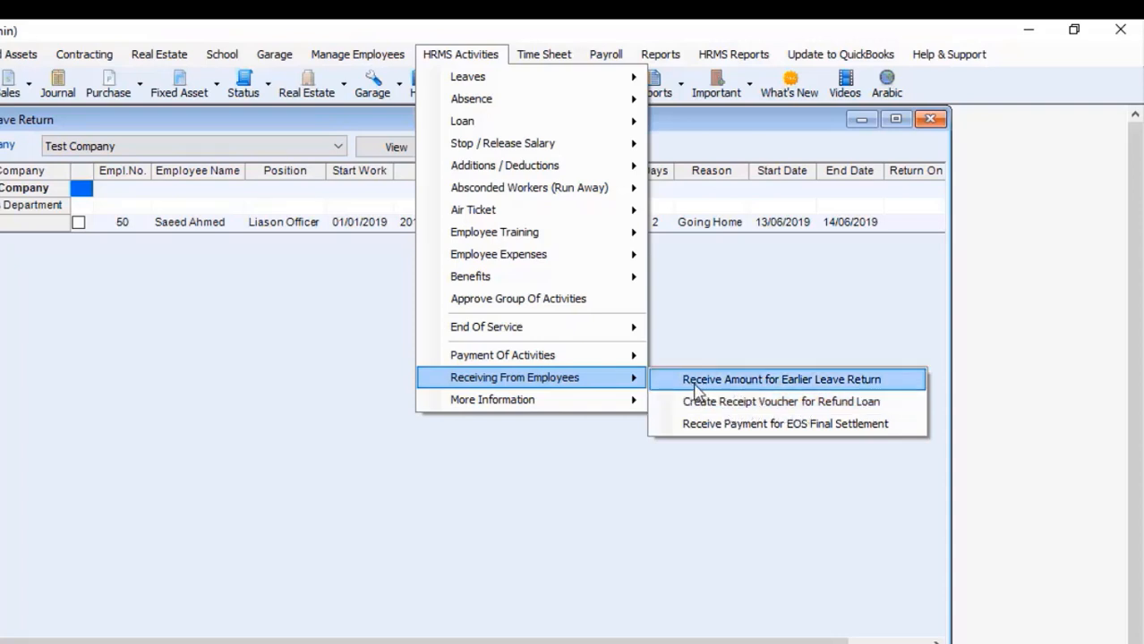
left_click(801, 383)
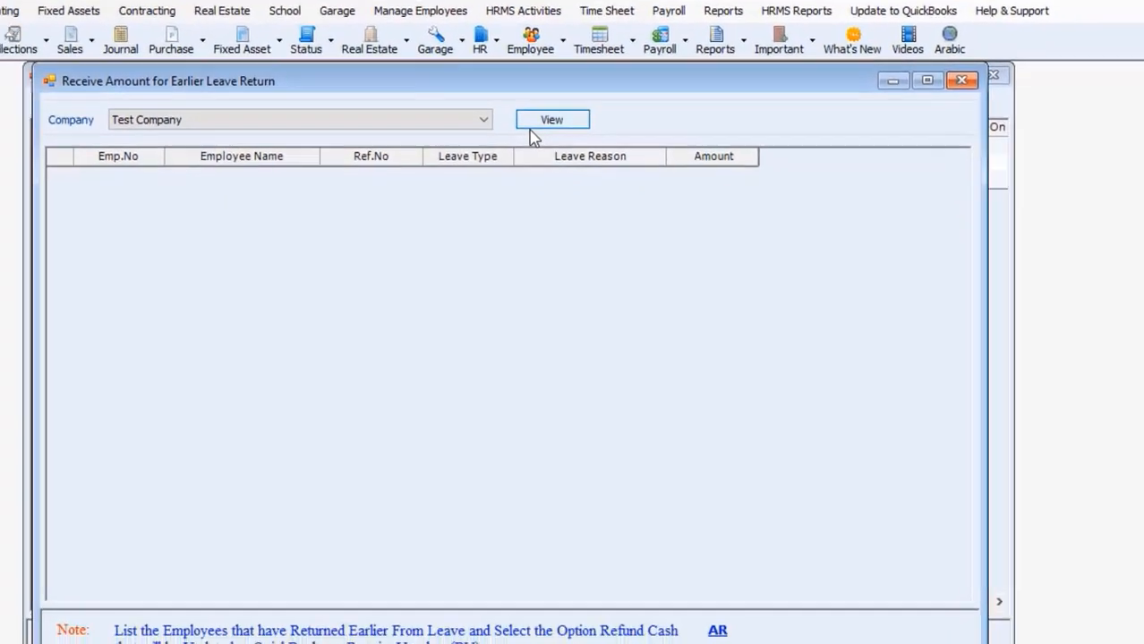
left_click(440, 119)
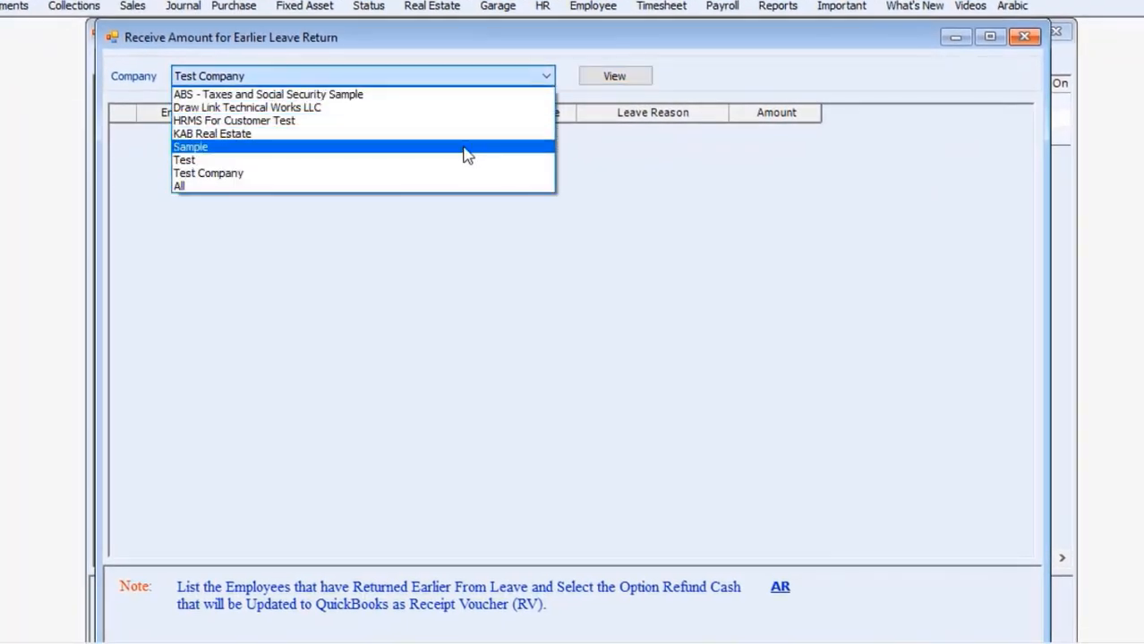
left_click(405, 195)
left_click(630, 75)
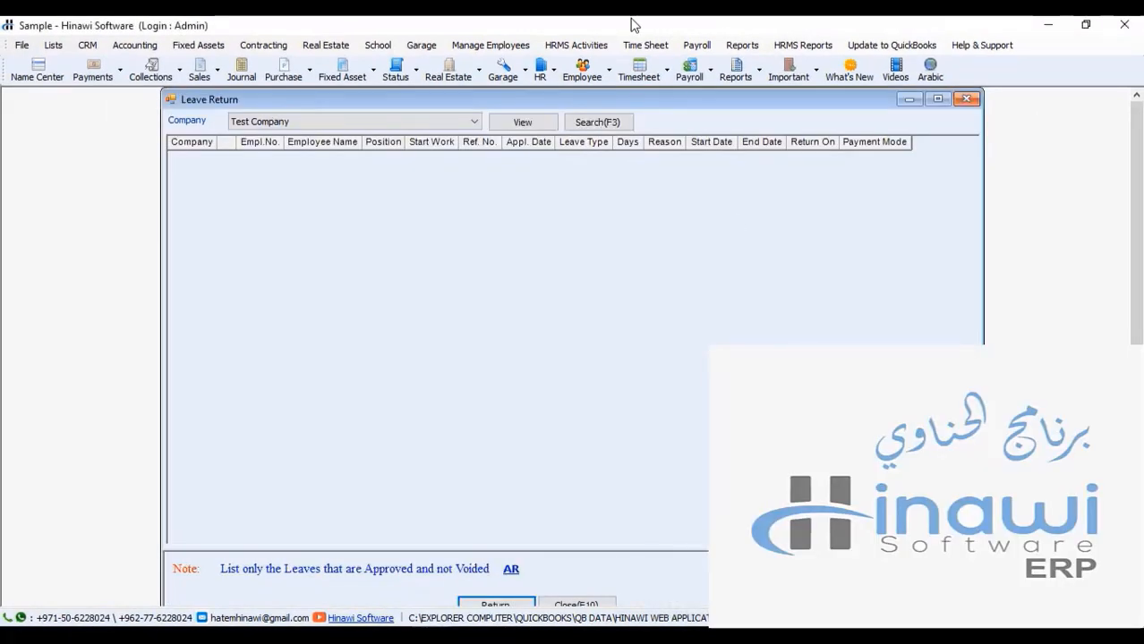
Step: Load Test Company's earlier-leave-return refunds and tick employee 50's 43.33 refund for receipt
left_click(573, 45)
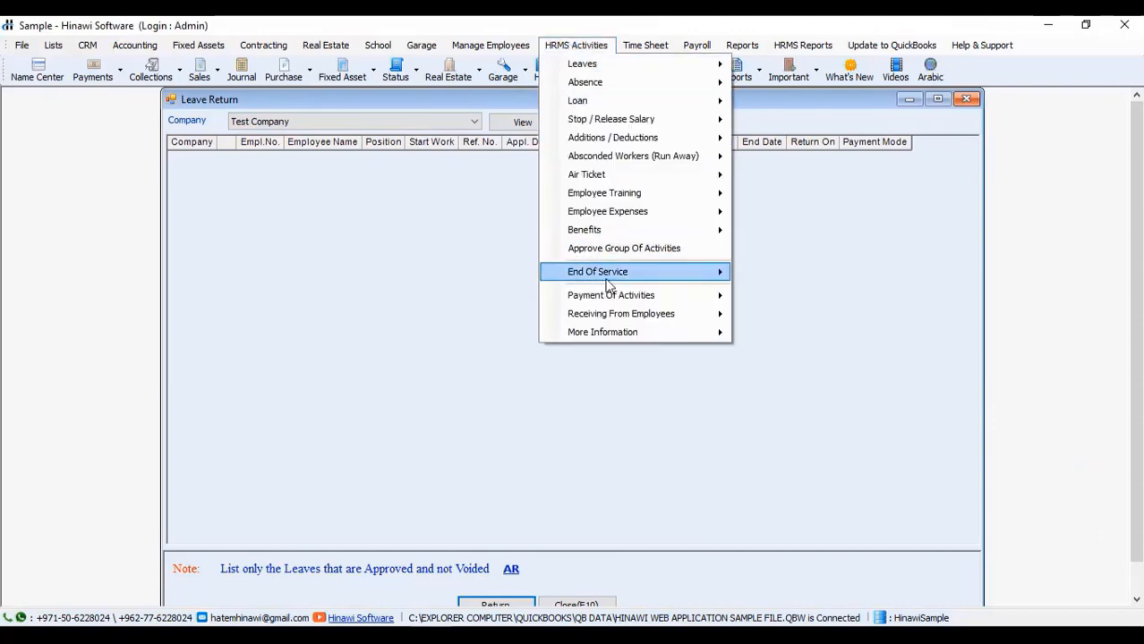
mouse_move(610, 302)
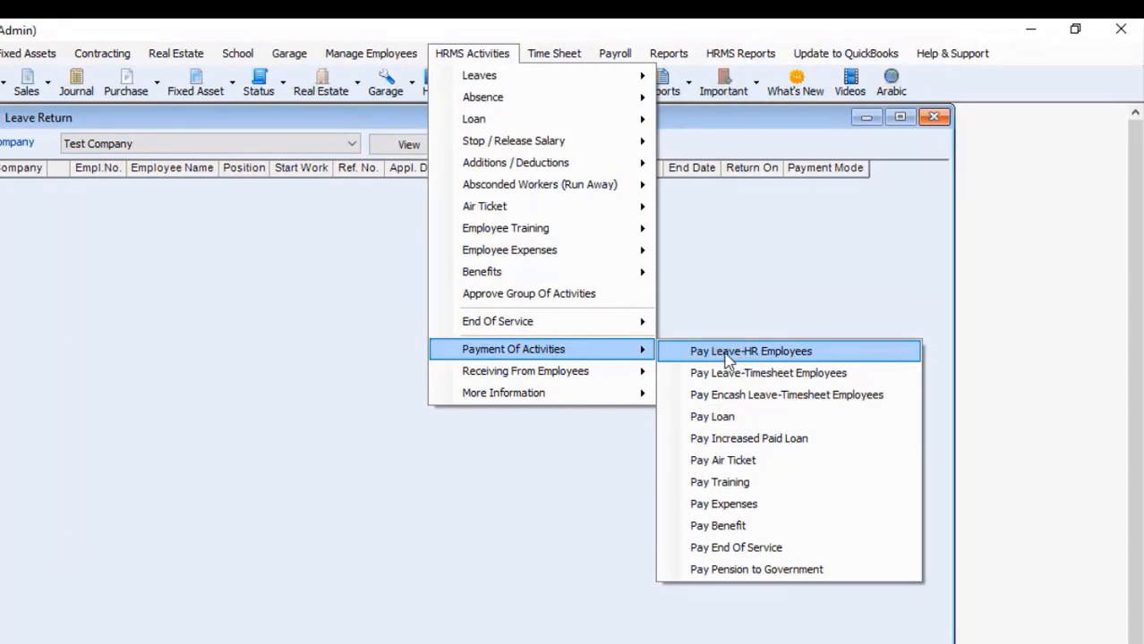
mouse_move(598, 374)
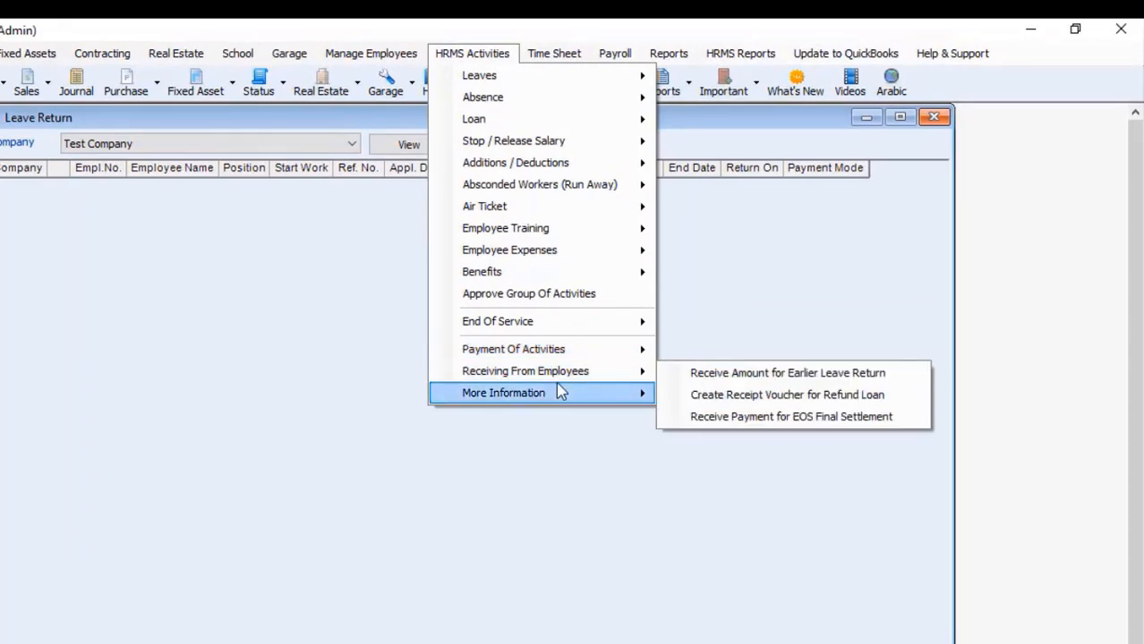
left_click(734, 374)
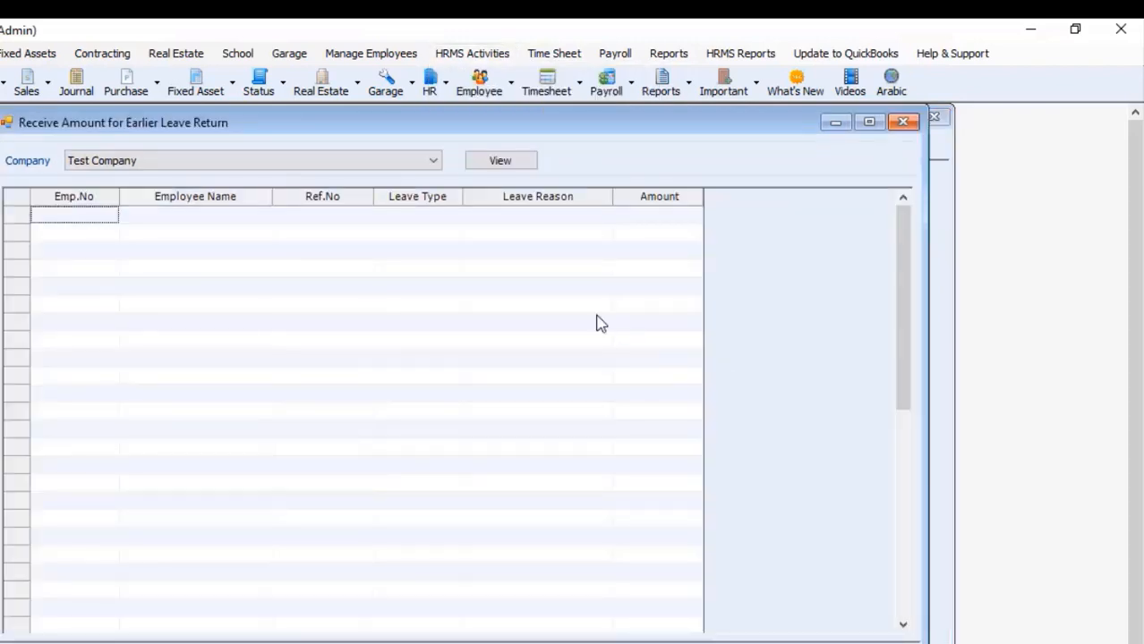
left_click(499, 165)
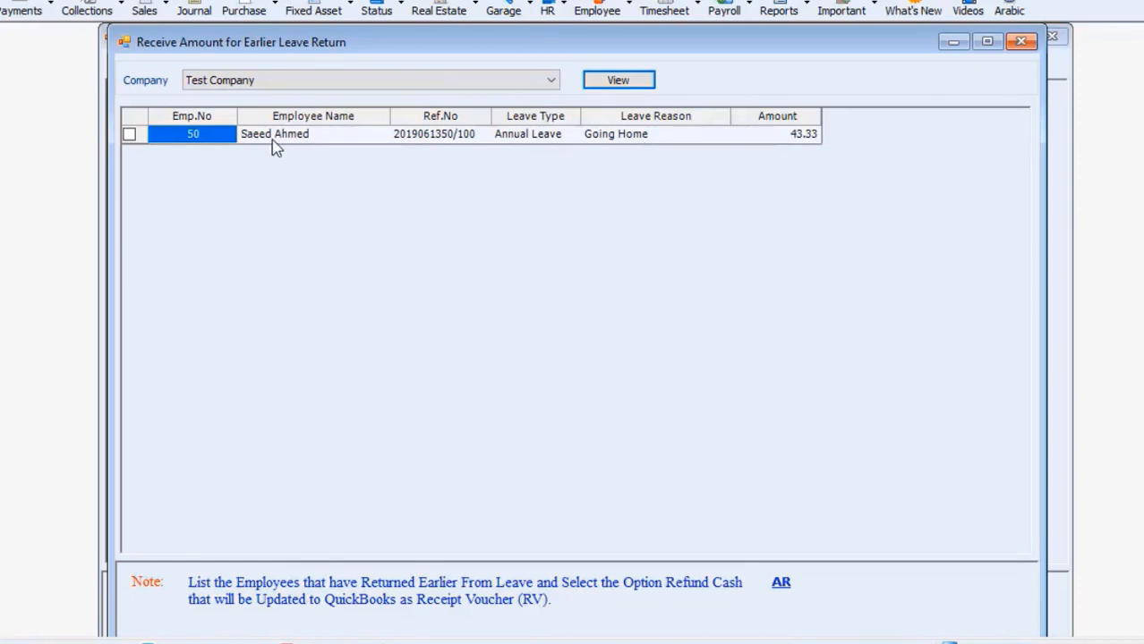
left_click(129, 136)
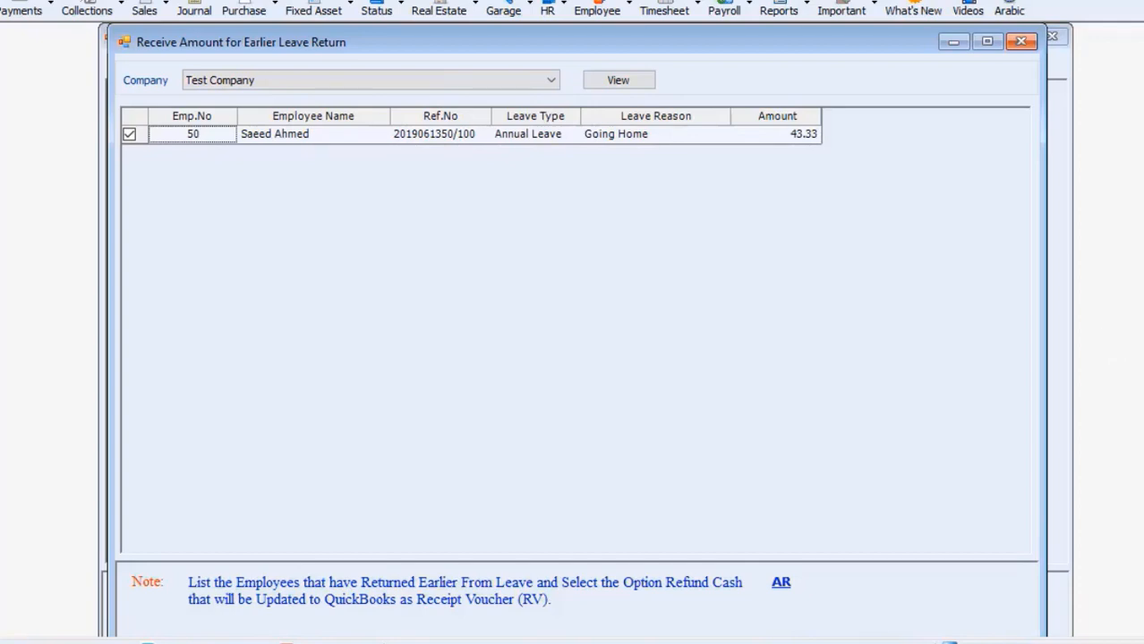
Step: Create a cheque receipt voucher (RV 808, dated 14/06/2019) for the ticked 43.33 refund
scroll(573, 329, "down", 3)
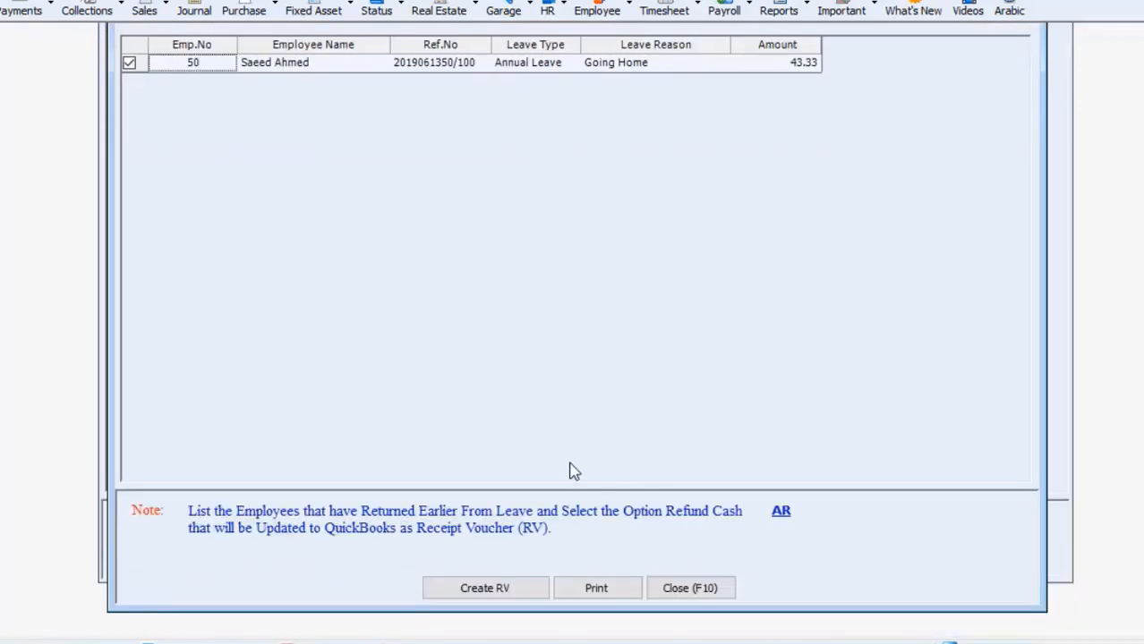
left_click(503, 595)
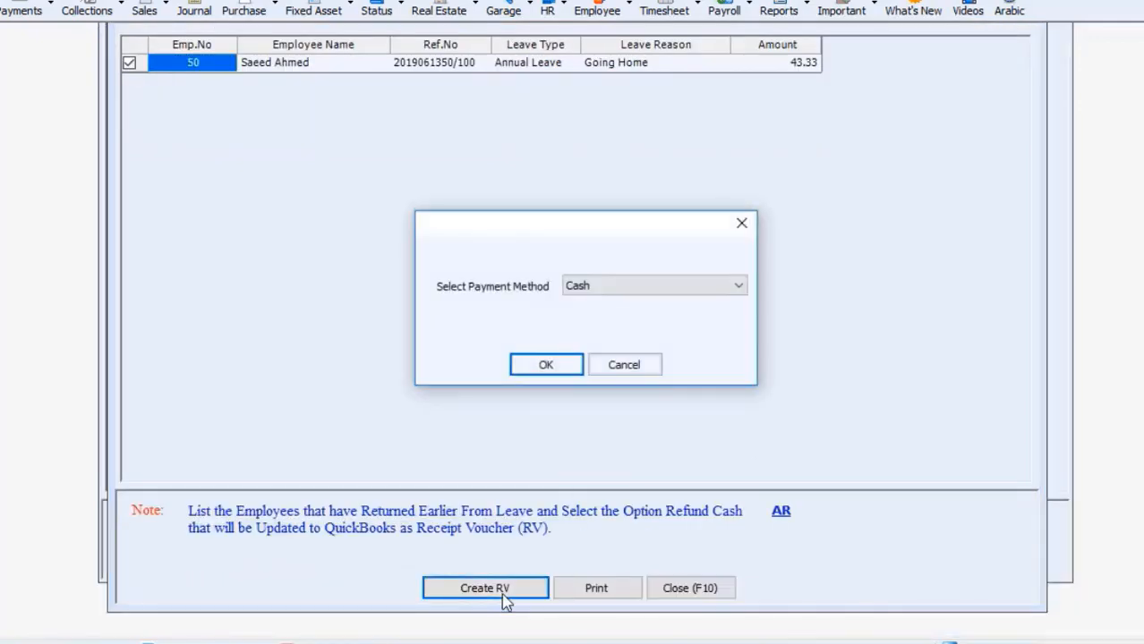
left_click(606, 285)
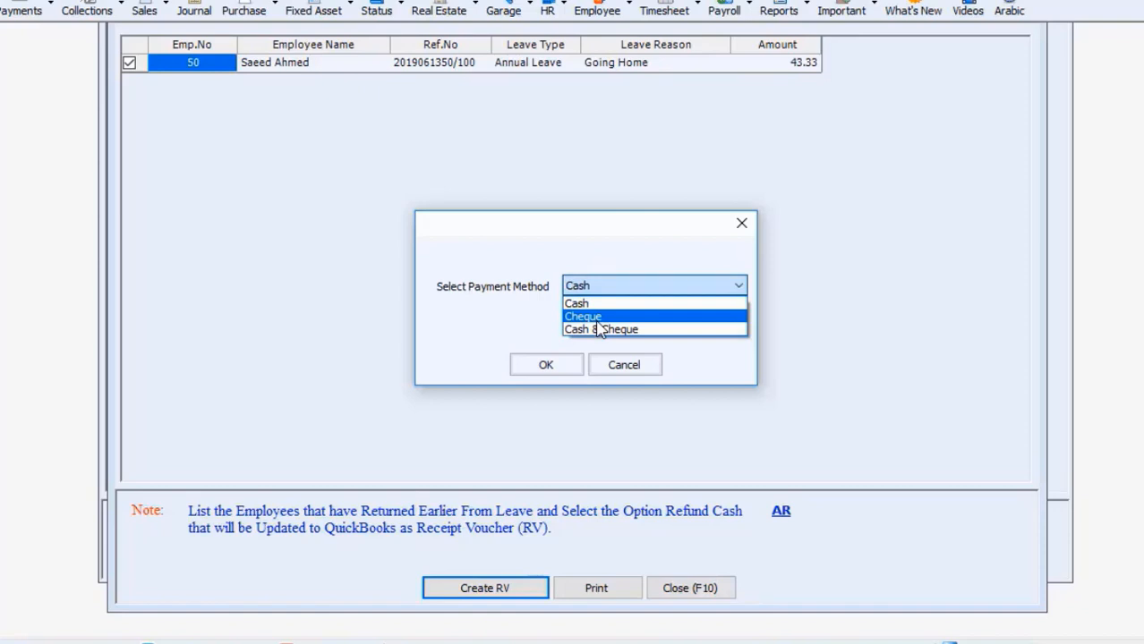
left_click(586, 317)
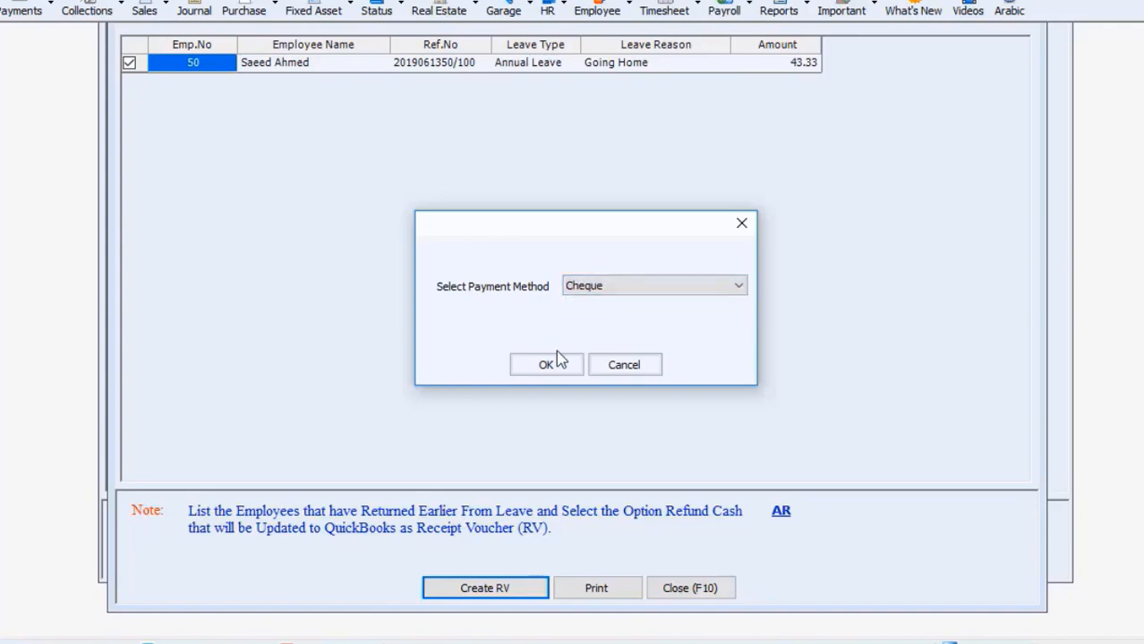
left_click(548, 365)
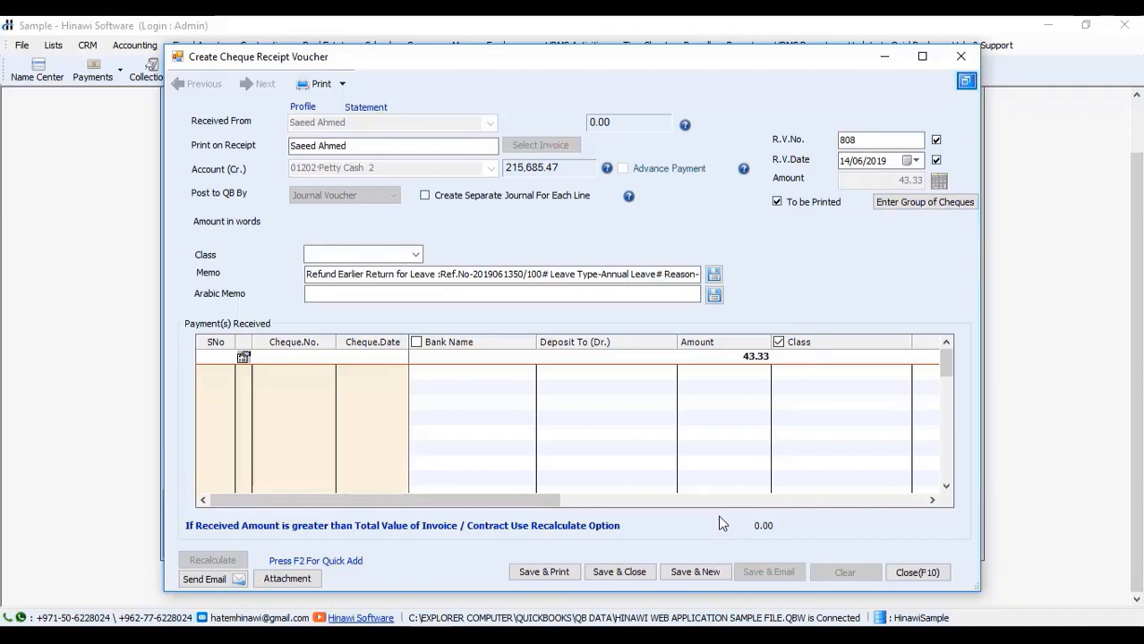
Step: Discard the cheque voucher unsaved, close the refund list and Leave Return windows, then open HRMS Activities
left_click(964, 59)
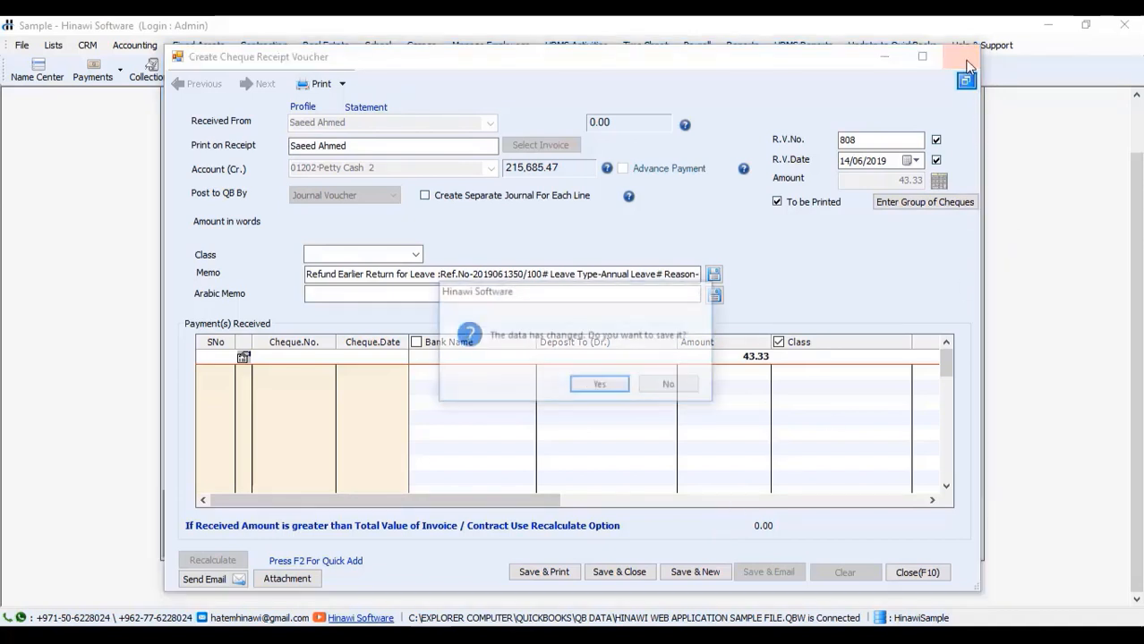
left_click(643, 388)
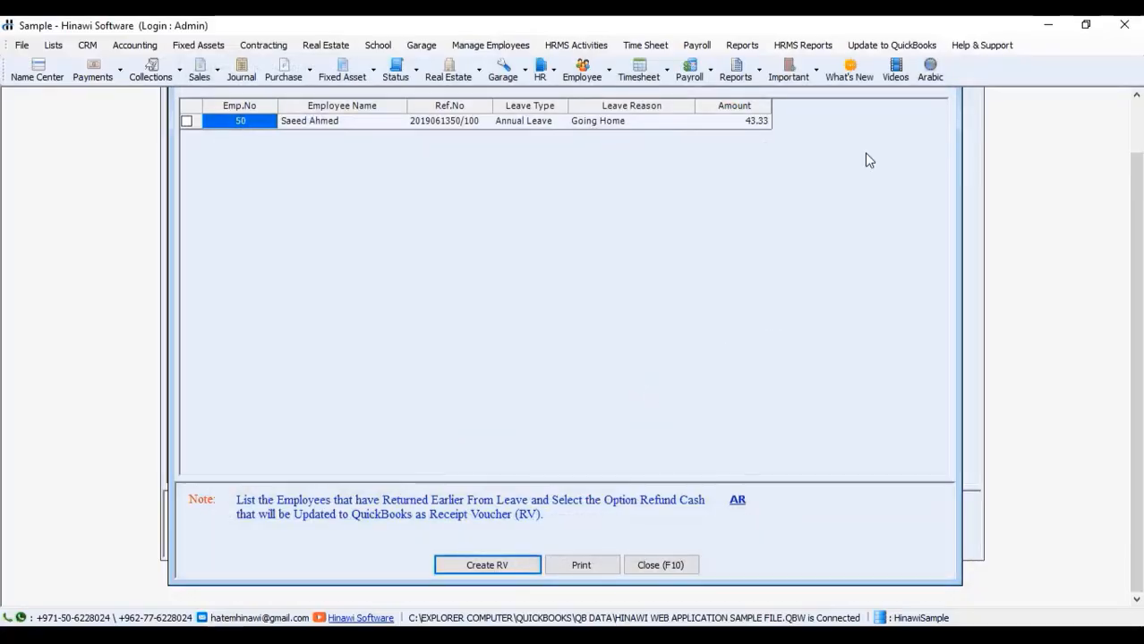
left_click_drag(1139, 382, 1118, 266)
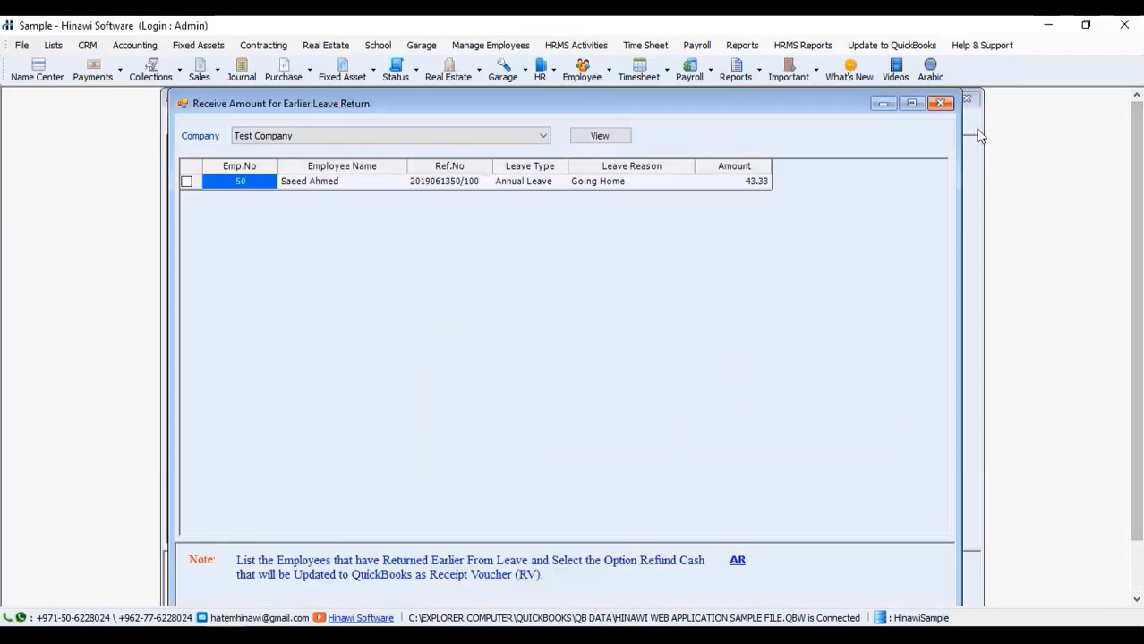
left_click(940, 103)
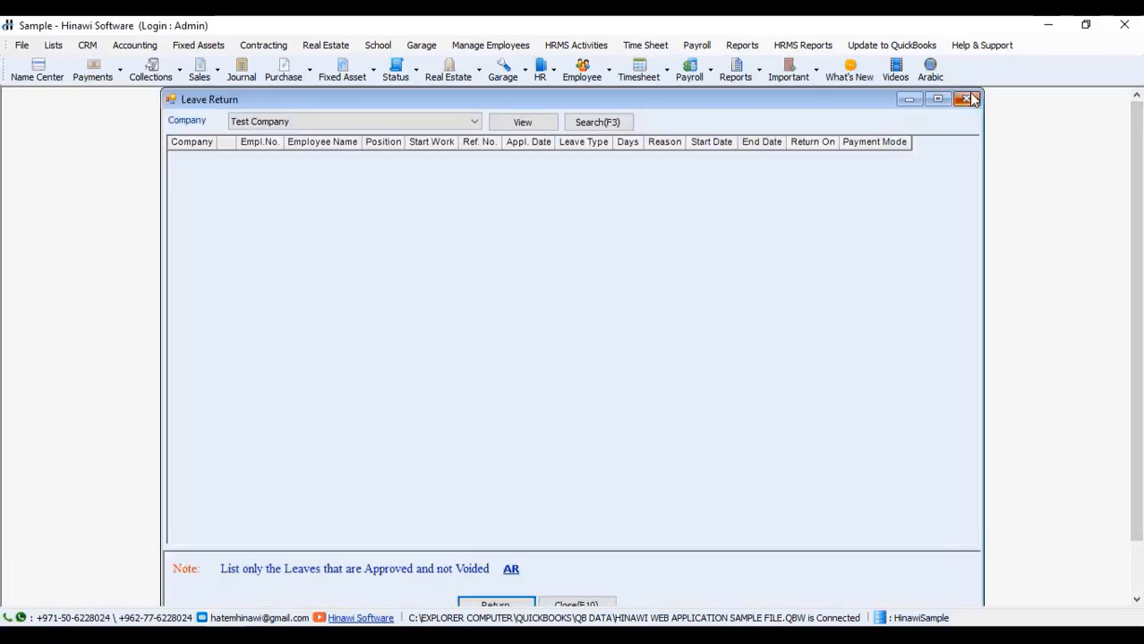
left_click(974, 99)
left_click(577, 46)
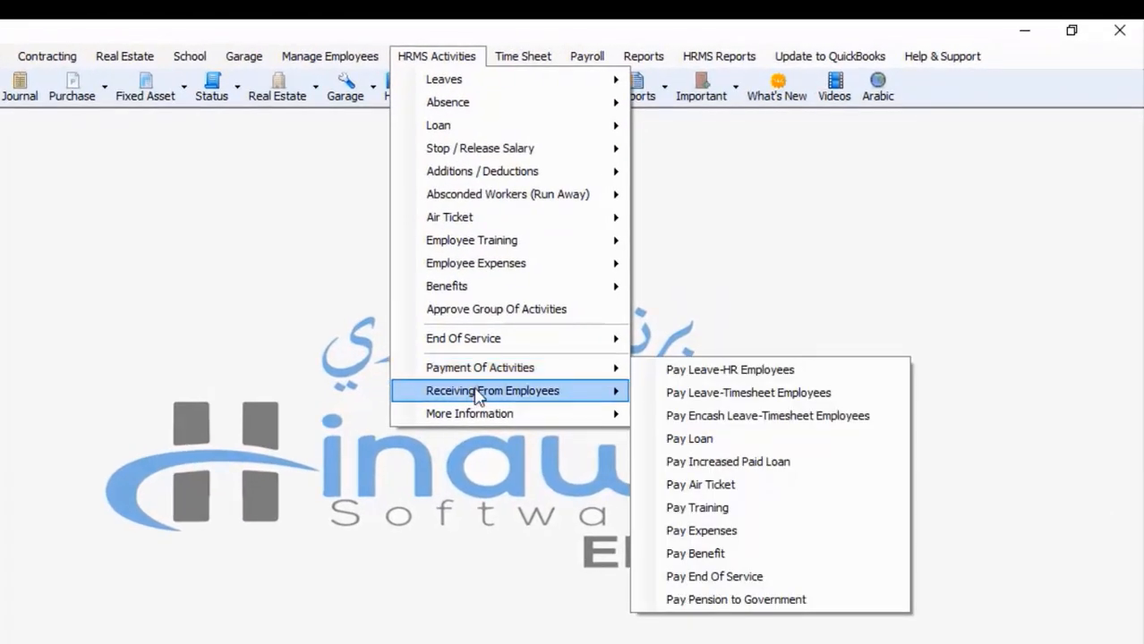
Step: Look over the Receiving From Employees and Set Salary & Benefits menu items, then dismiss the menus
mouse_move(500, 399)
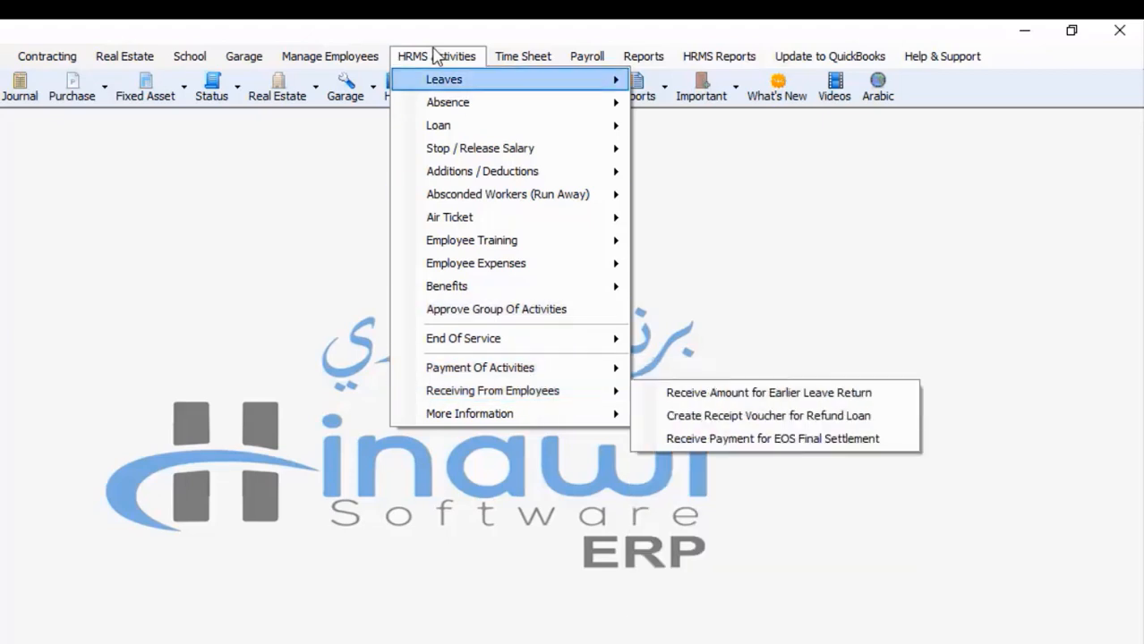
left_click(358, 60)
left_click(356, 58)
left_click(357, 58)
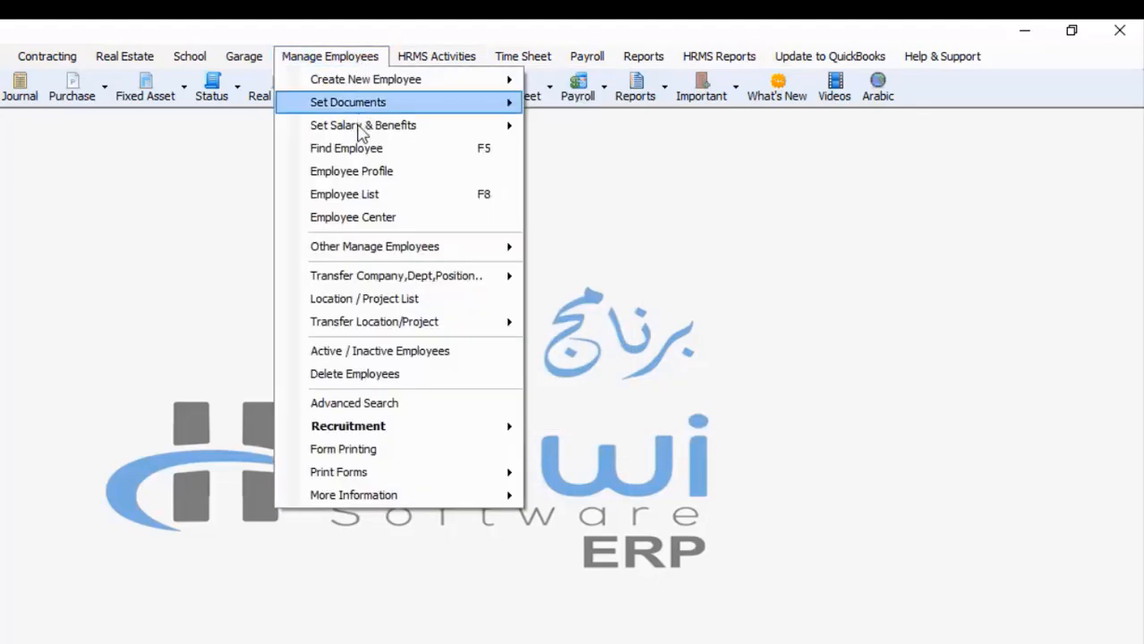
mouse_move(366, 131)
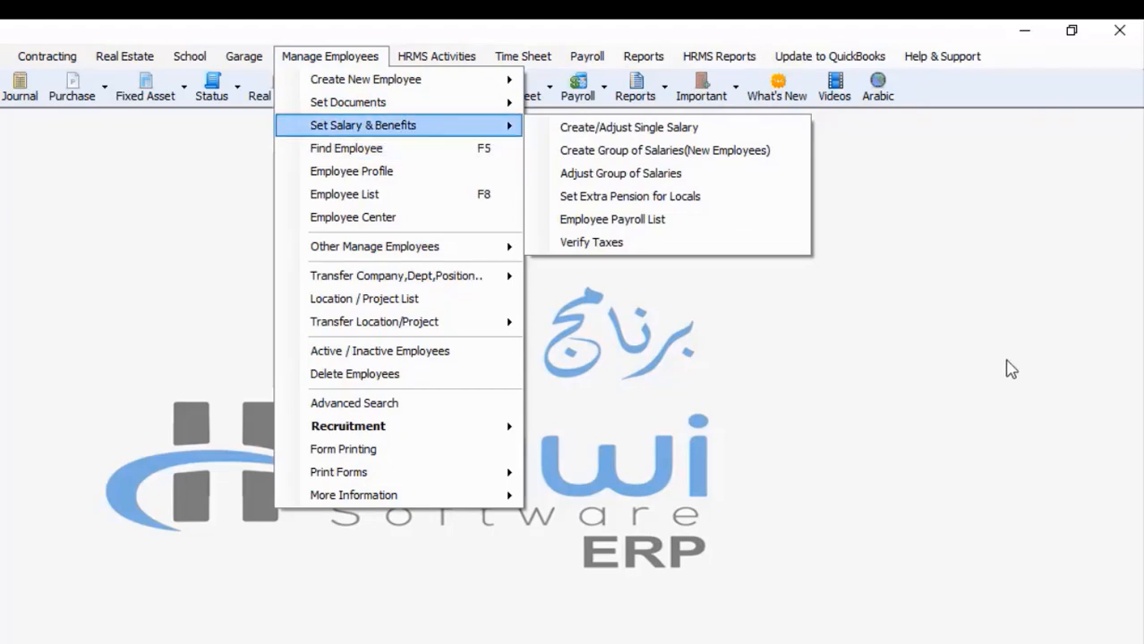
left_click(899, 370)
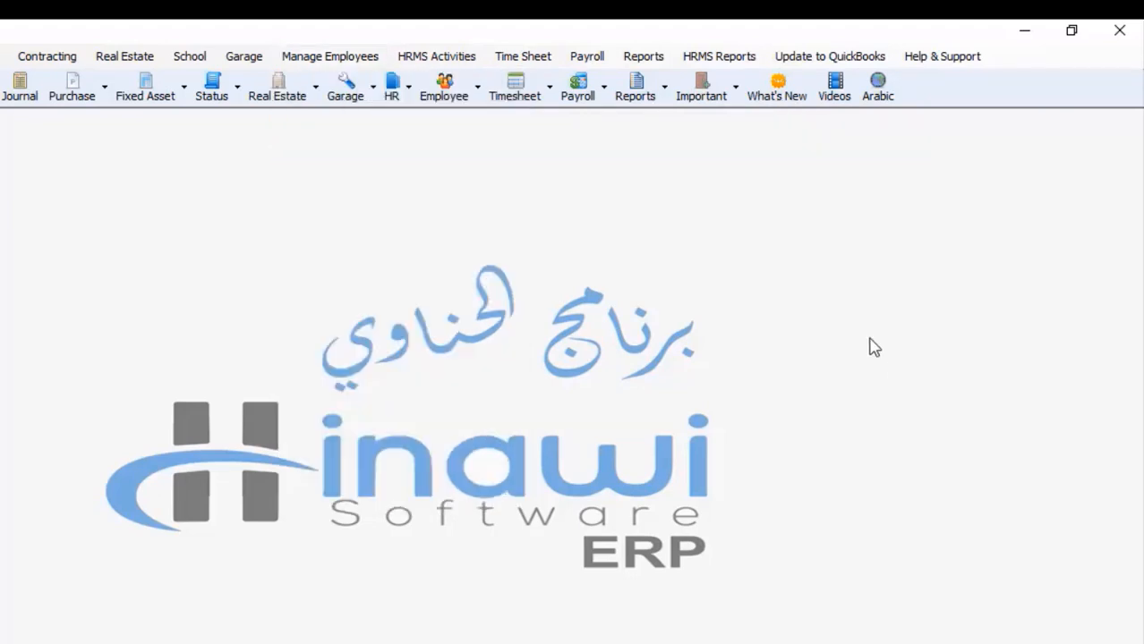
left_click(704, 58)
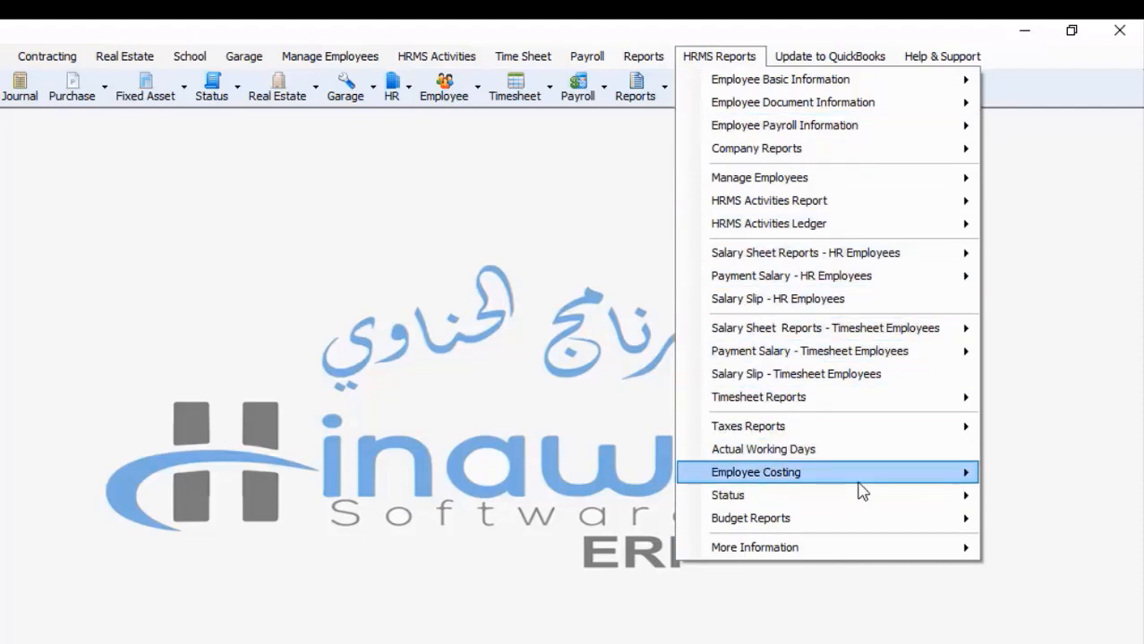
mouse_move(857, 484)
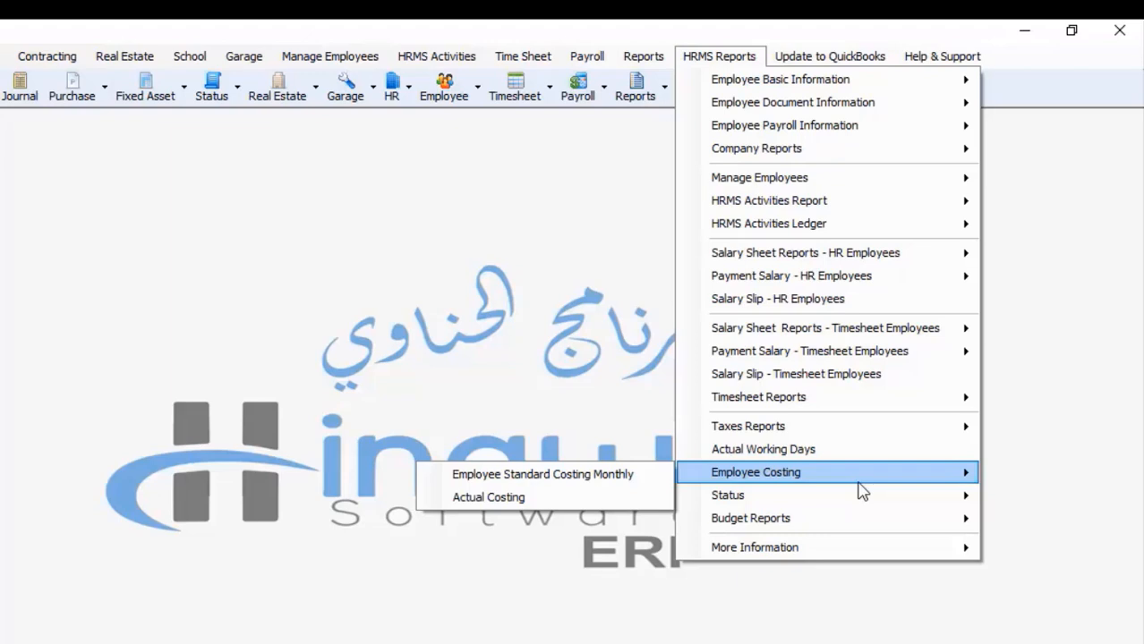
left_click(591, 320)
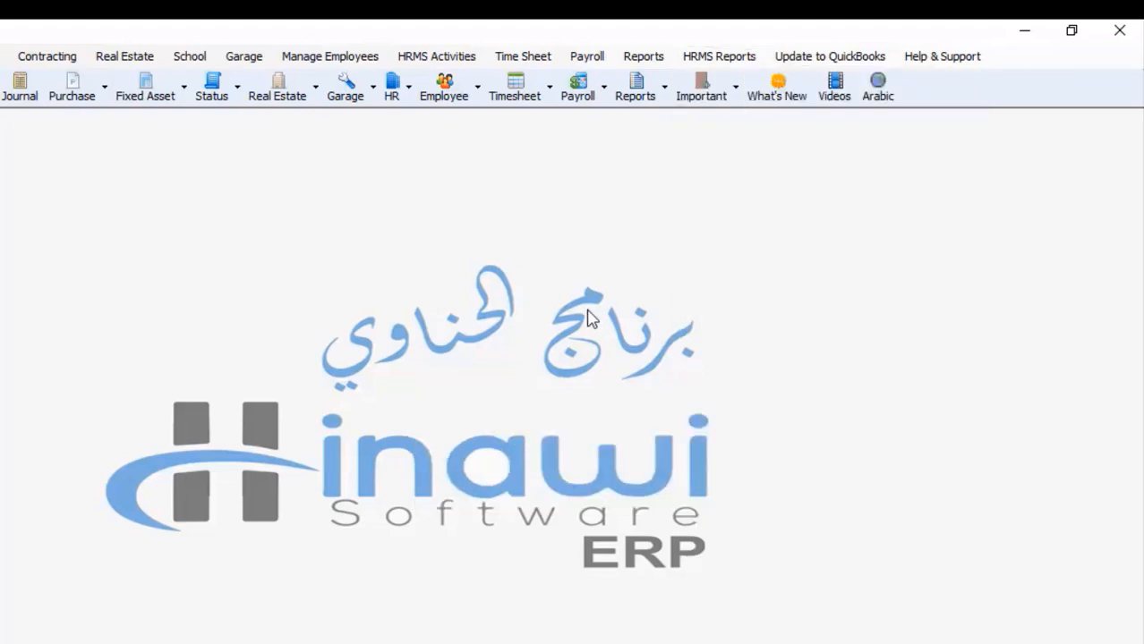